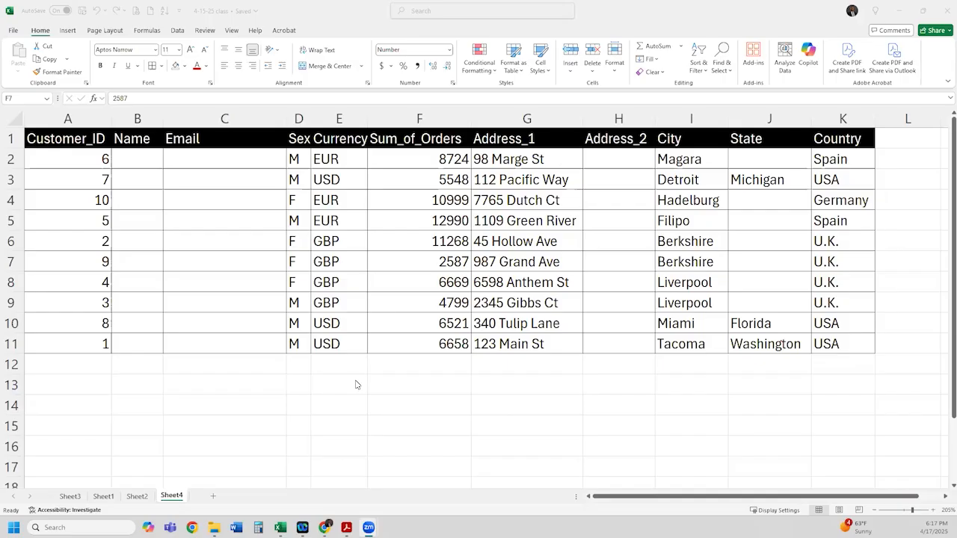
Step: Examine the Customer_ID, Name and Email columns of the orders table on Sheet4
{"action": "left_click_drag", "start_coordinate": [79, 135], "coordinate": [87, 345]}
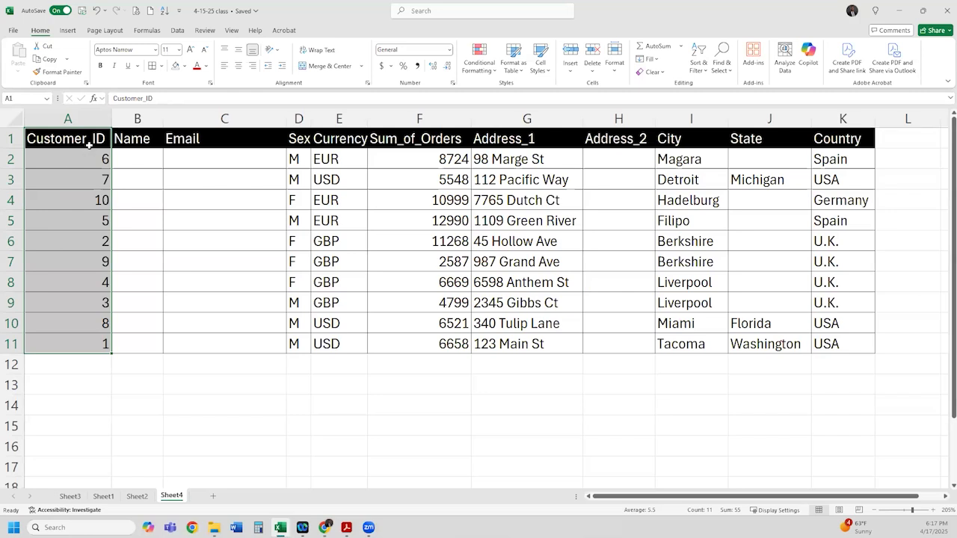
{"action": "left_click", "coordinate": [86, 160]}
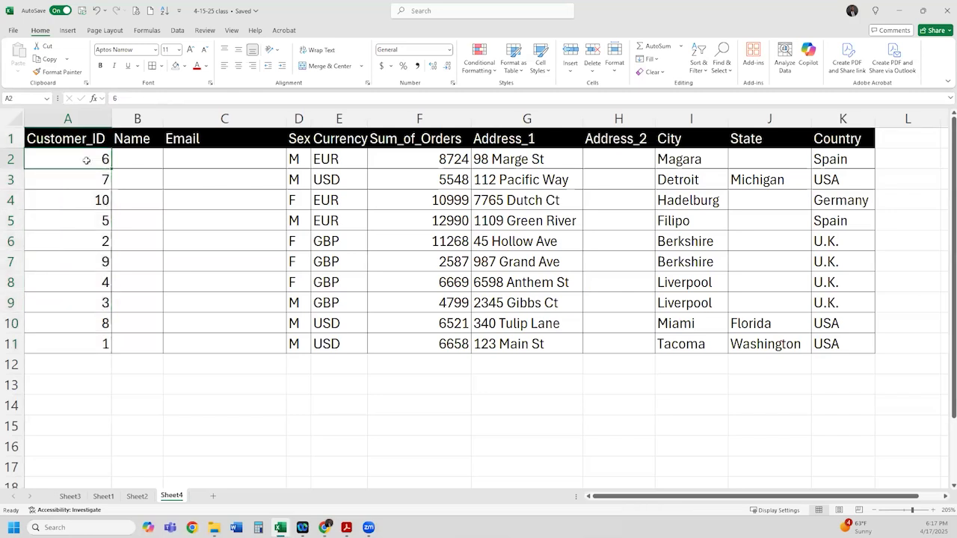
{"action": "left_click", "coordinate": [9, 158]}
{"action": "left_click", "coordinate": [65, 158]}
{"action": "left_click", "coordinate": [14, 159]}
{"action": "left_click", "coordinate": [90, 159]}
{"action": "left_click", "coordinate": [181, 166]}
{"action": "left_click", "coordinate": [139, 159]}
{"action": "left_click", "coordinate": [235, 152]}
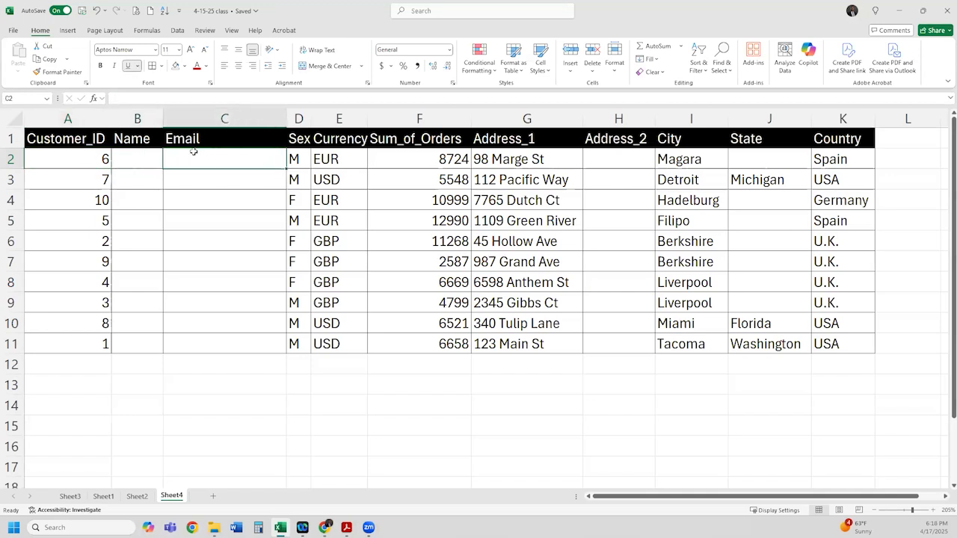
{"action": "left_click", "coordinate": [145, 156]}
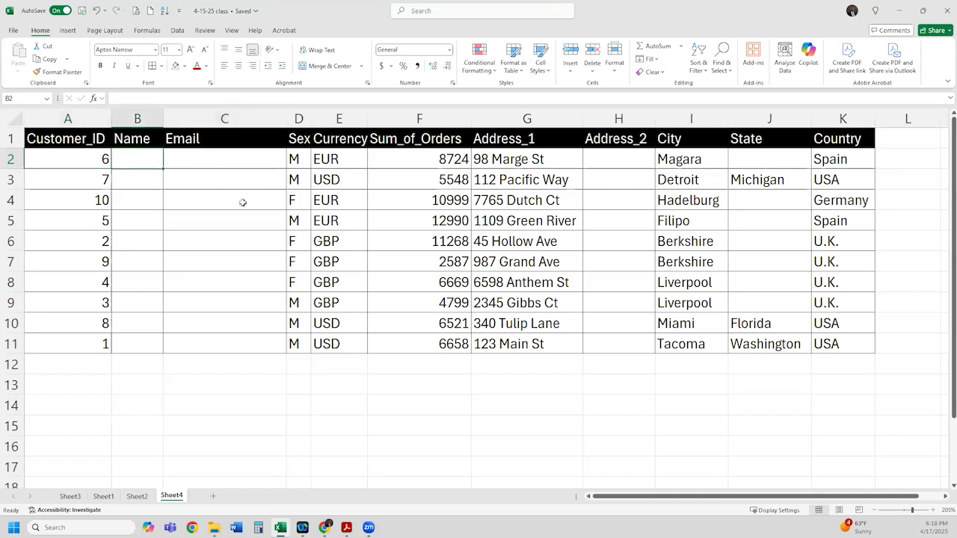
{"action": "left_click", "coordinate": [206, 165]}
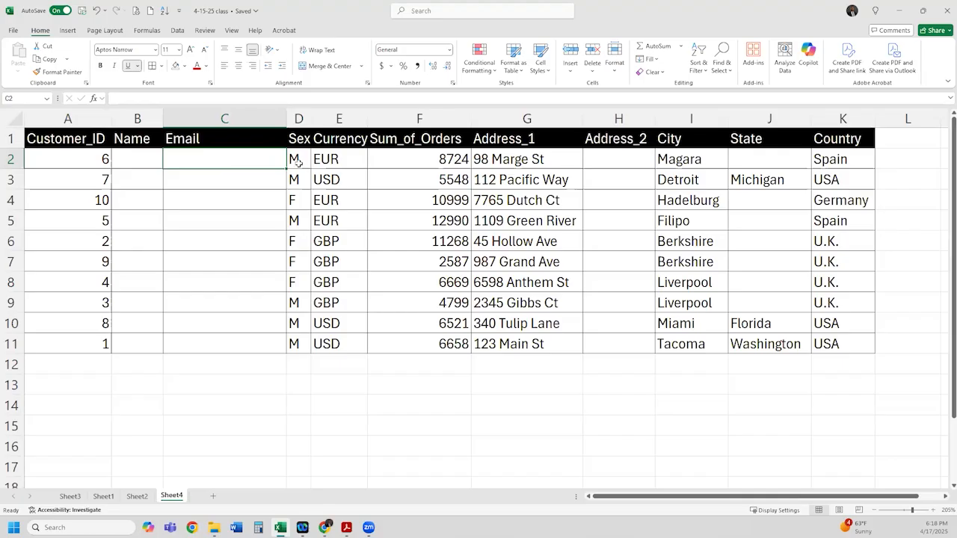
{"action": "left_click_drag", "start_coordinate": [249, 160], "coordinate": [241, 352]}
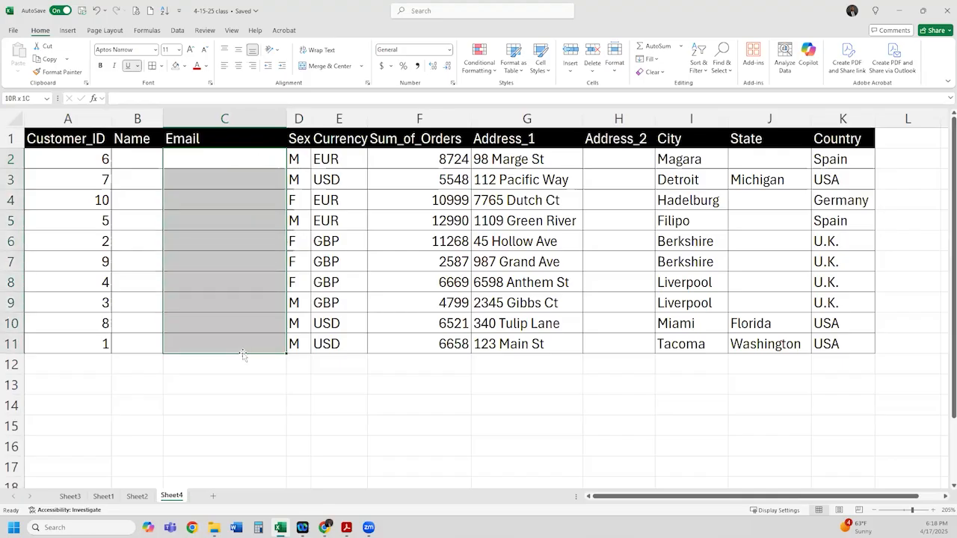
{"action": "left_click_drag", "start_coordinate": [204, 154], "coordinate": [209, 347]}
{"action": "left_click_drag", "start_coordinate": [89, 159], "coordinate": [90, 346]}
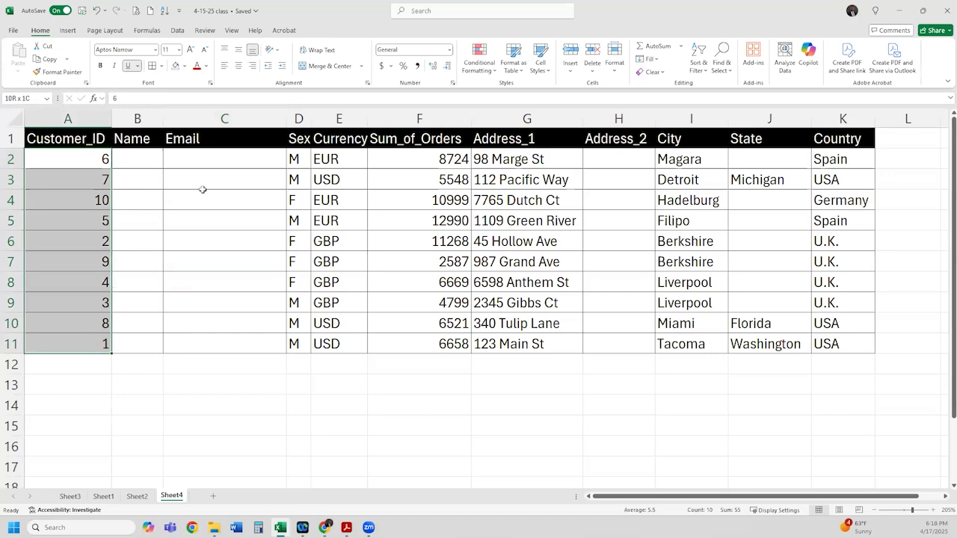
{"action": "left_click", "coordinate": [216, 162]}
{"action": "left_click_drag", "start_coordinate": [217, 176], "coordinate": [218, 178]}
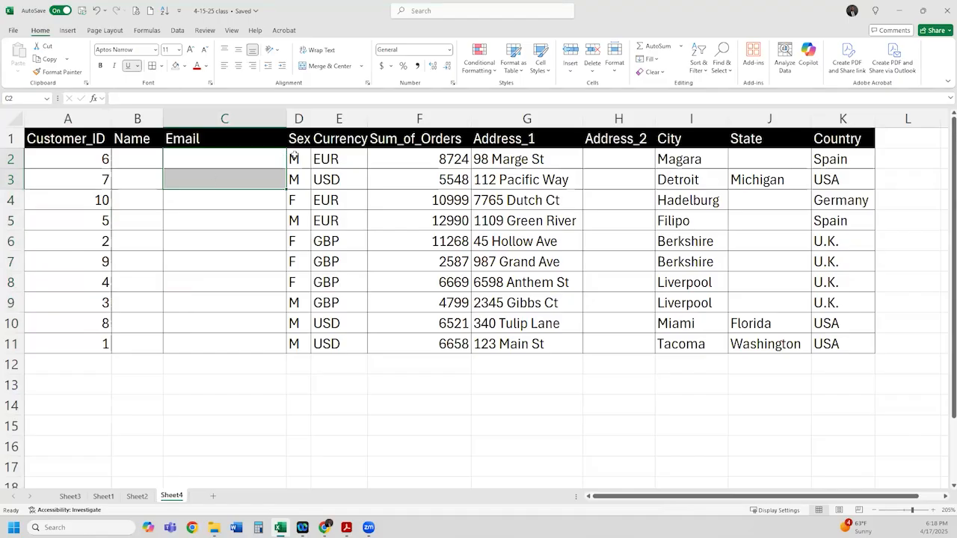
Step: Review the Sex, Currency and Sum_of_Orders columns and the address columns through Country in the orders table
{"action": "left_click_drag", "start_coordinate": [294, 157], "coordinate": [295, 343]}
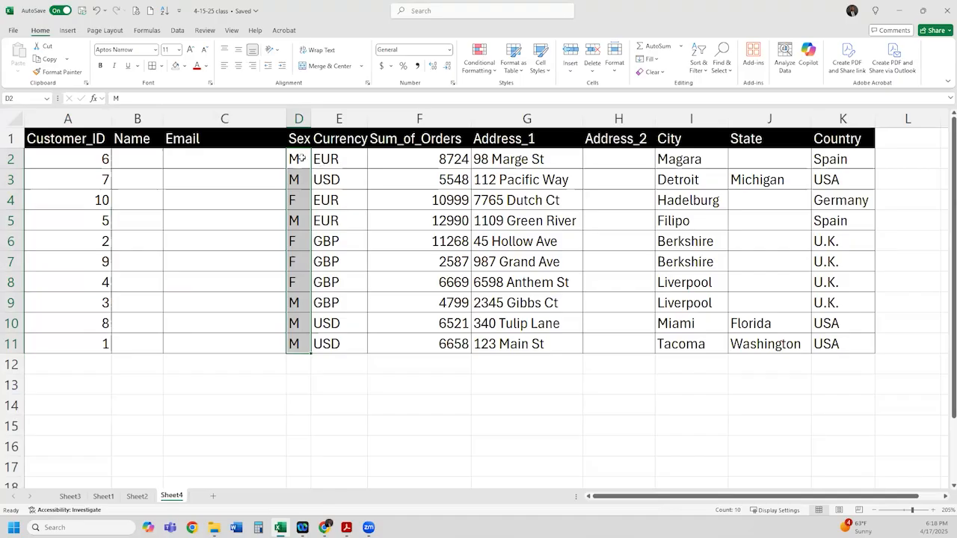
{"action": "left_click", "coordinate": [302, 157]}
{"action": "left_click", "coordinate": [340, 158]}
{"action": "left_click_drag", "start_coordinate": [340, 159], "coordinate": [338, 345]}
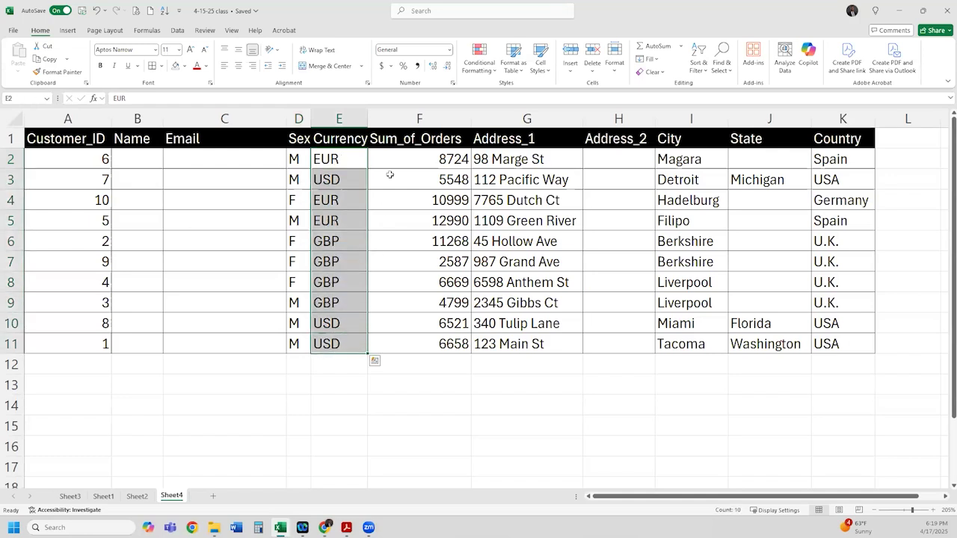
{"action": "left_click_drag", "start_coordinate": [404, 146], "coordinate": [411, 348]}
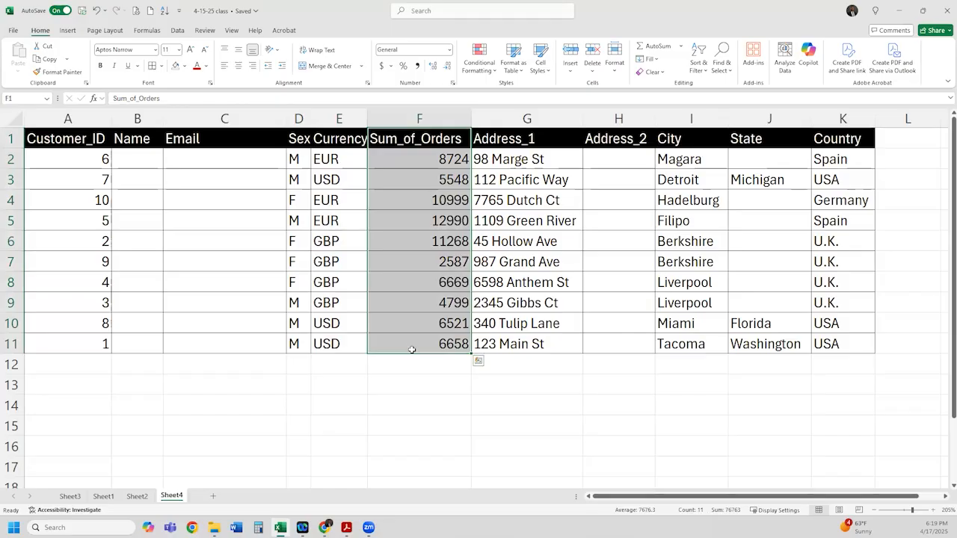
{"action": "left_click_drag", "start_coordinate": [82, 158], "coordinate": [93, 342]}
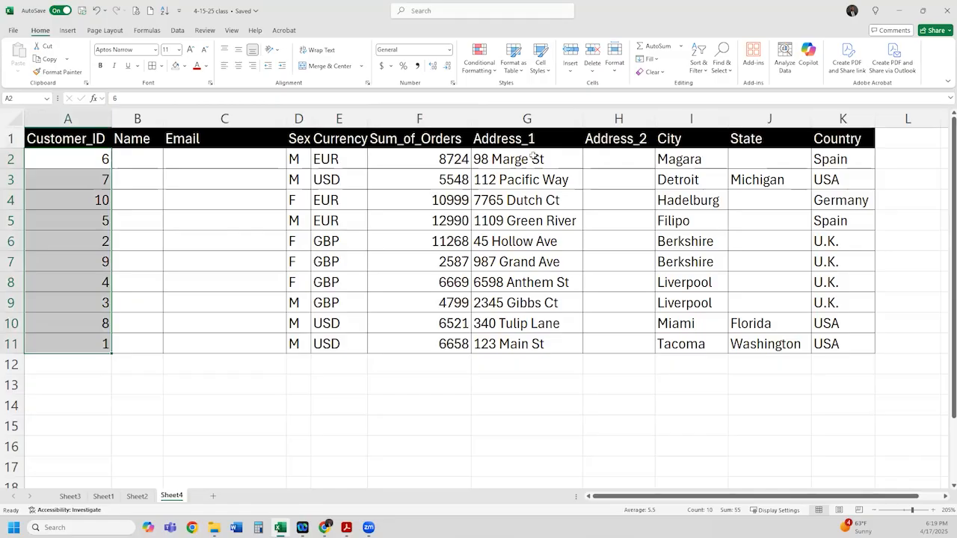
{"action": "left_click_drag", "start_coordinate": [534, 155], "coordinate": [710, 160]}
{"action": "left_click_drag", "start_coordinate": [718, 231], "coordinate": [829, 342]}
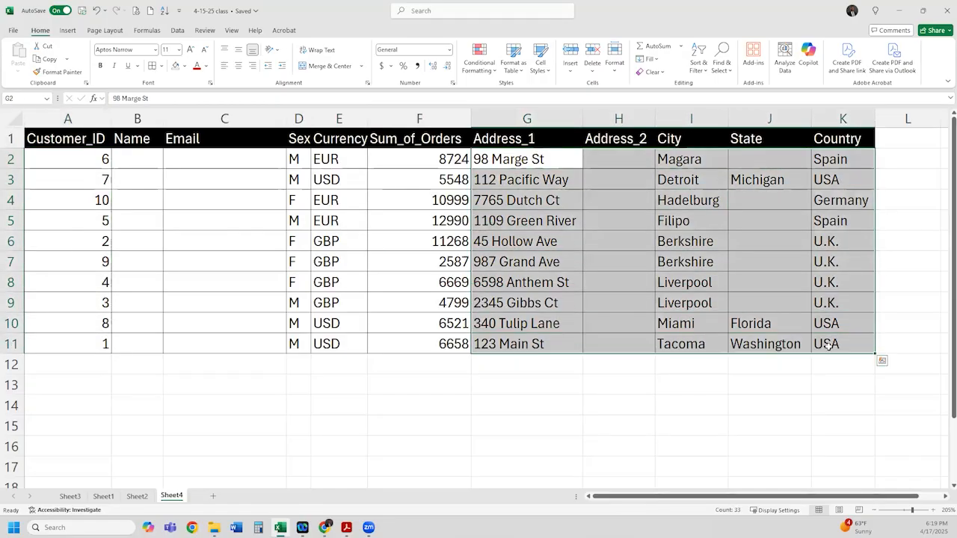
{"action": "left_click", "coordinate": [553, 208]}
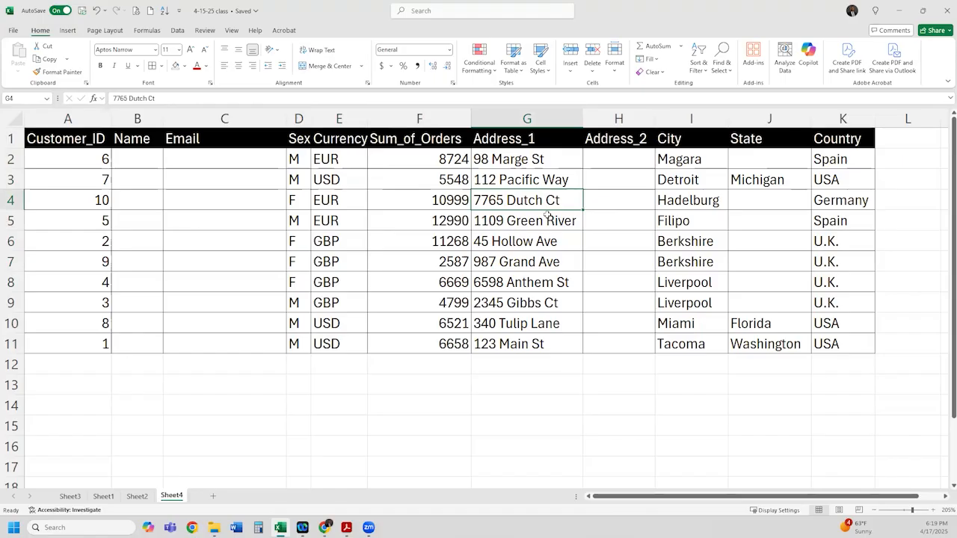
Step: Delete the worksheets Sheet1 and Sheet3 from the workbook
{"action": "left_click", "coordinate": [136, 497]}
{"action": "left_click", "coordinate": [103, 497]}
{"action": "right_click", "coordinate": [103, 497]}
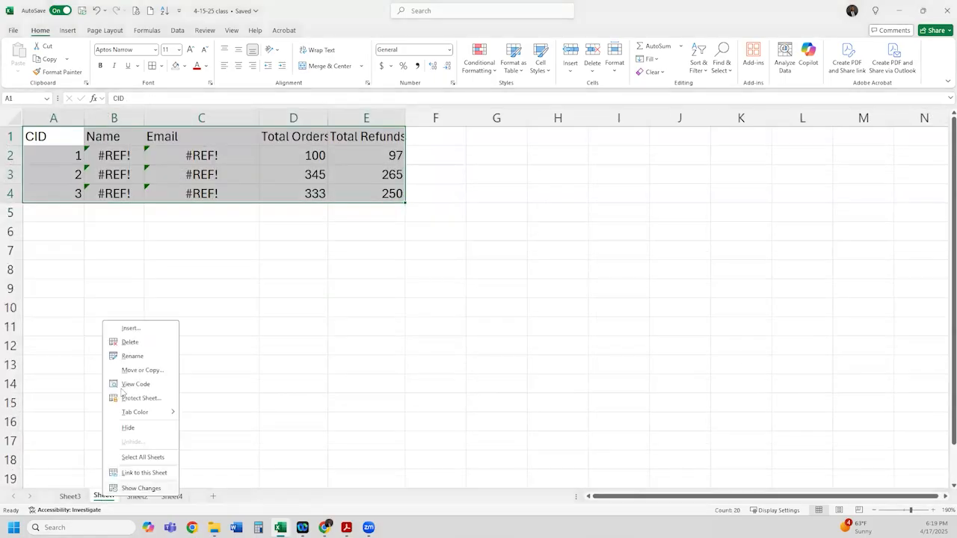
{"action": "left_click", "coordinate": [130, 343]}
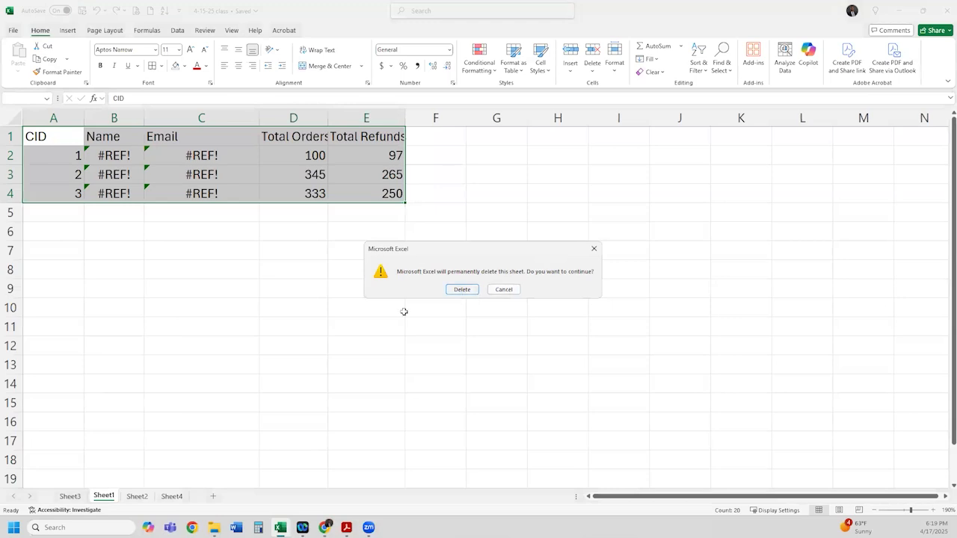
{"action": "left_click", "coordinate": [461, 291]}
{"action": "left_click", "coordinate": [73, 496]}
{"action": "right_click", "coordinate": [75, 497]}
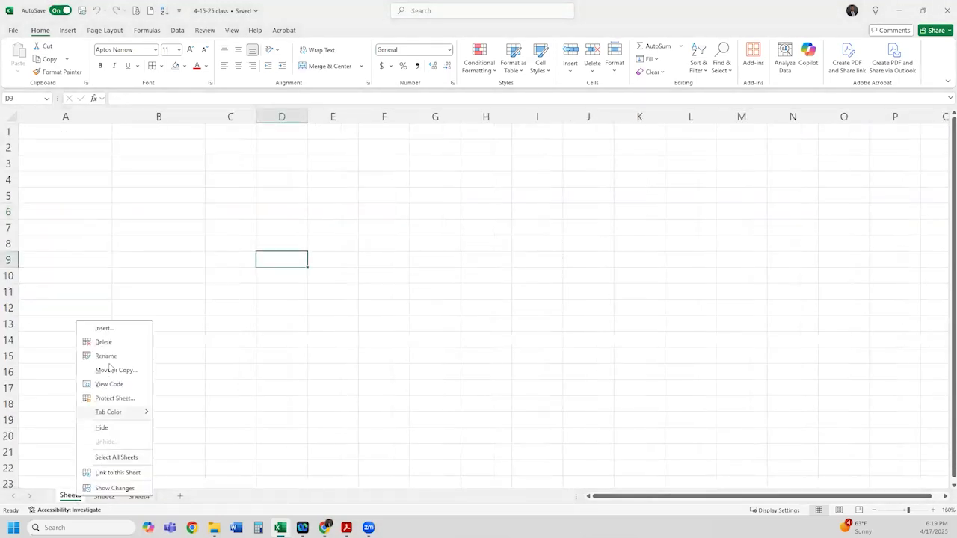
{"action": "left_click", "coordinate": [105, 342]}
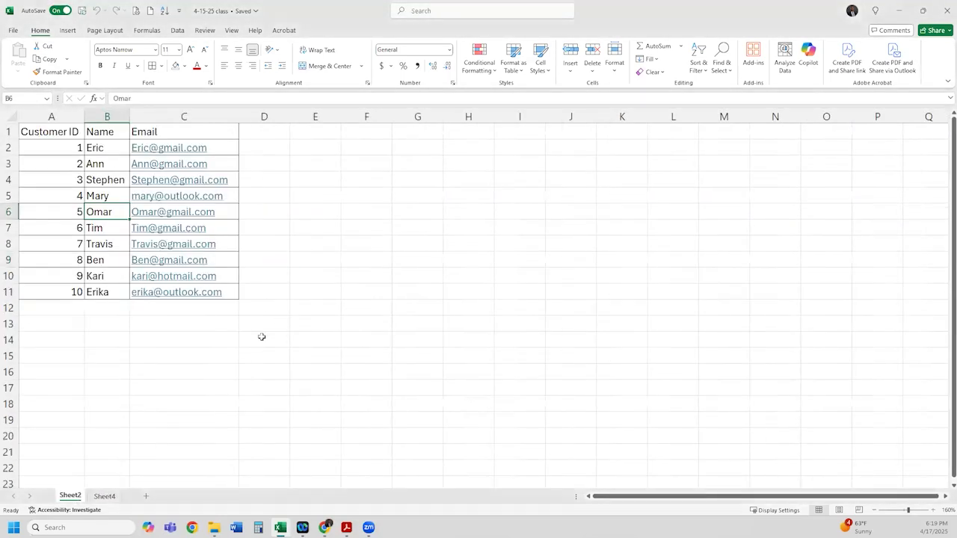
Step: Compare the orders table on Sheet4 with the customer ID, name and email list on Sheet2
{"action": "left_click", "coordinate": [104, 496]}
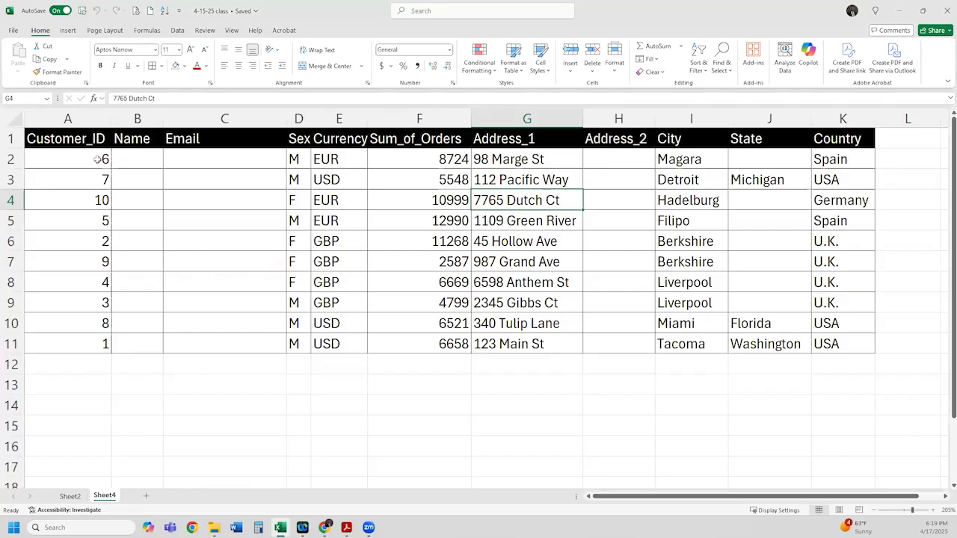
{"action": "left_click_drag", "start_coordinate": [106, 161], "coordinate": [814, 342]}
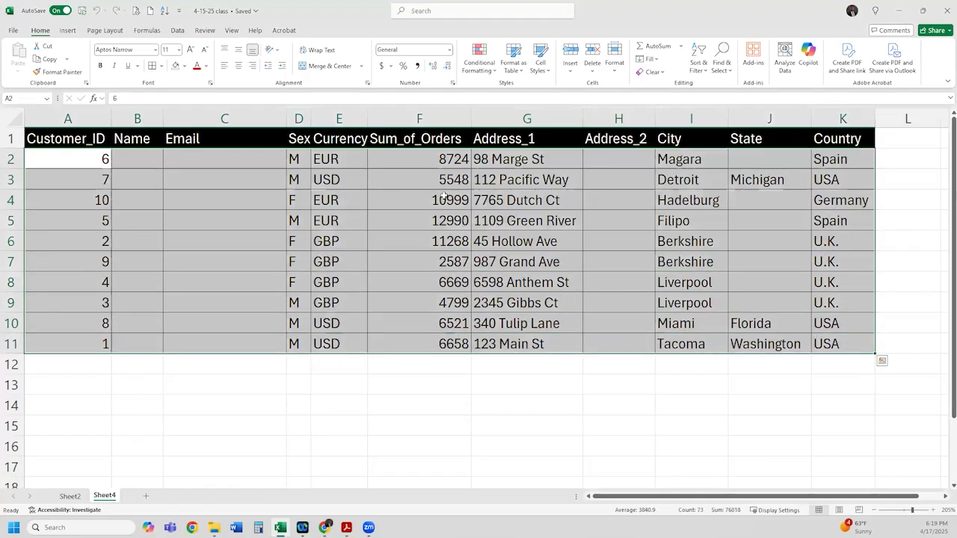
{"action": "left_click", "coordinate": [81, 499]}
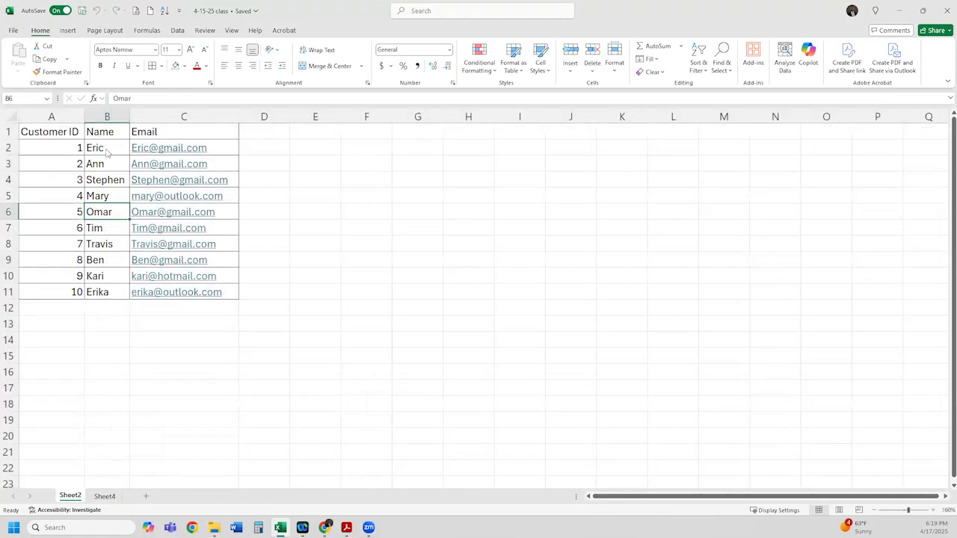
{"action": "left_click", "coordinate": [242, 153]}
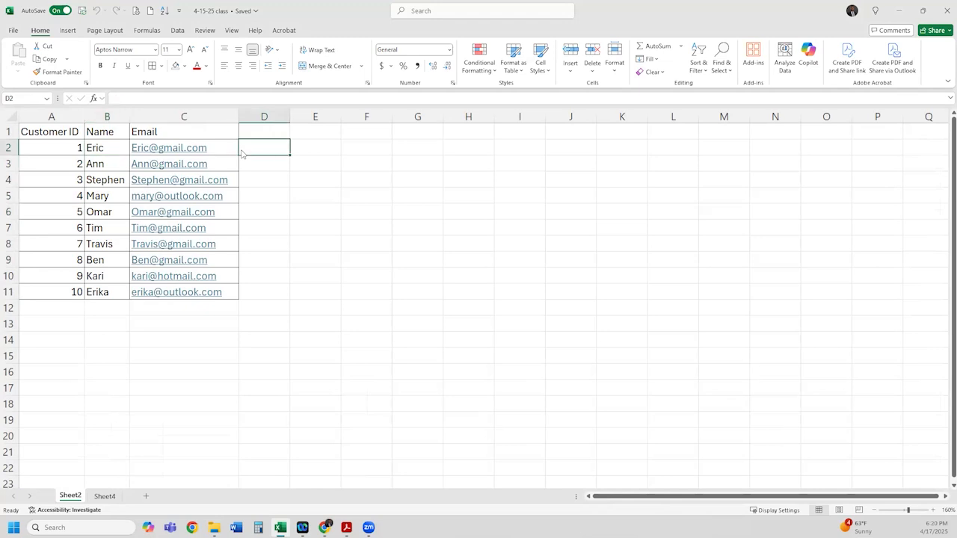
{"action": "key", "text": "Left"}
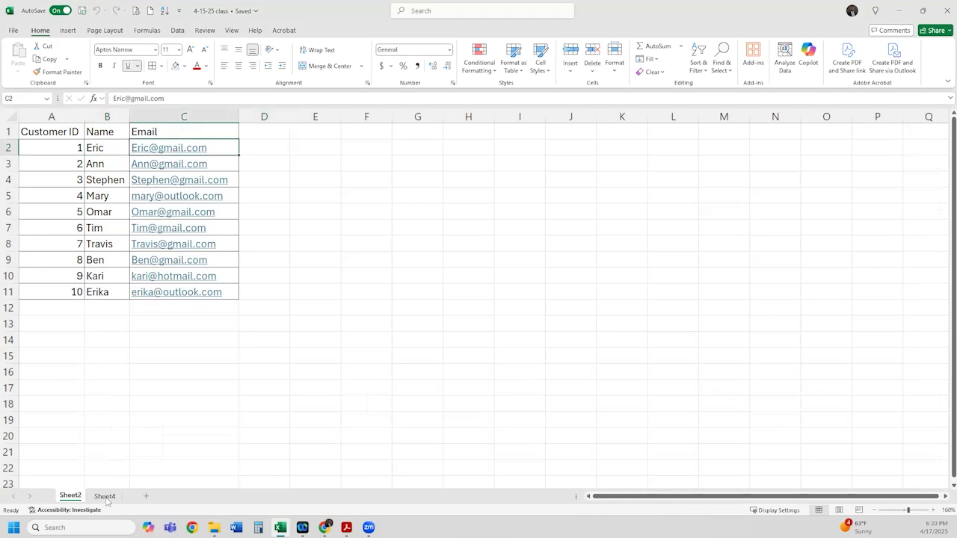
Step: Insert two blank rows above the header row of the orders table on Sheet4
{"action": "left_click", "coordinate": [106, 498]}
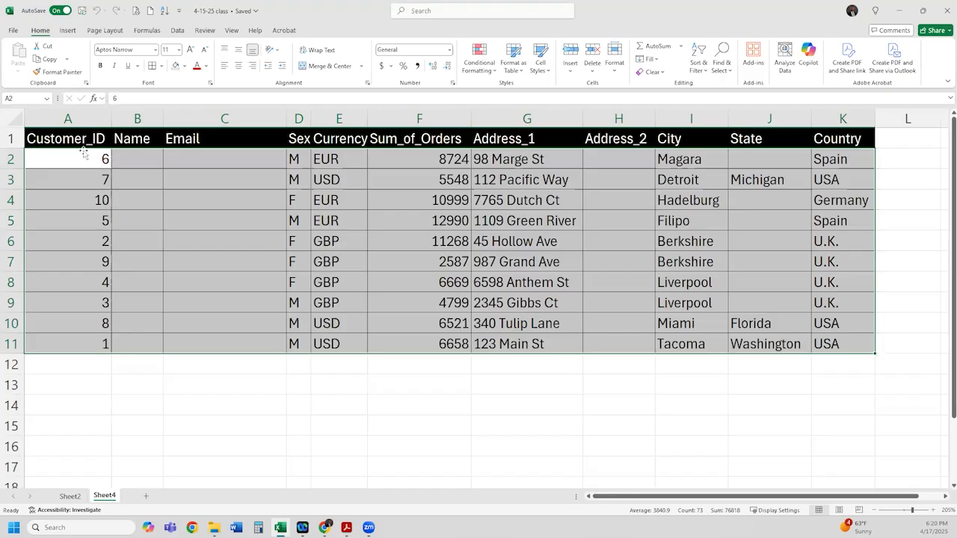
{"action": "left_click", "coordinate": [27, 139]}
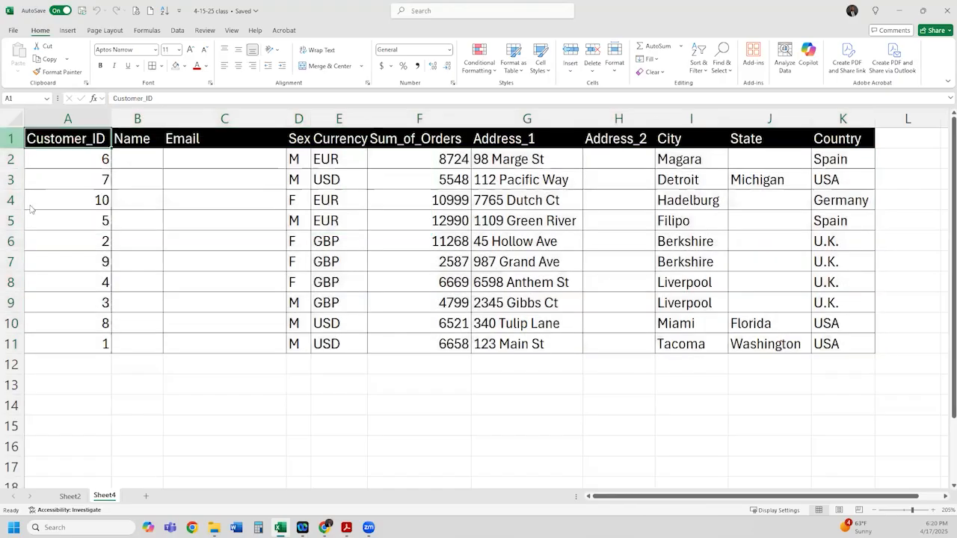
{"action": "right_click", "coordinate": [39, 226]}
{"action": "left_click", "coordinate": [45, 253]}
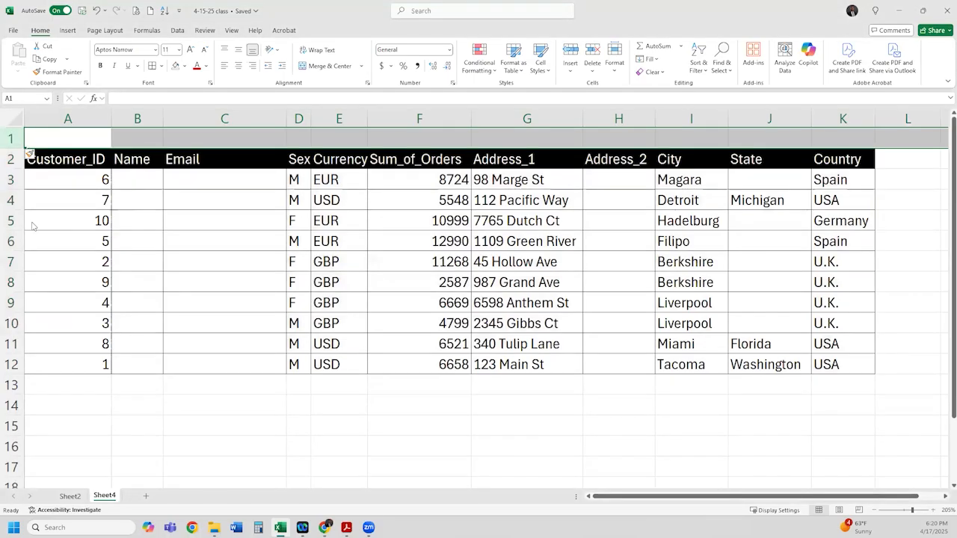
{"action": "right_click", "coordinate": [12, 139]}
{"action": "left_click", "coordinate": [44, 248]}
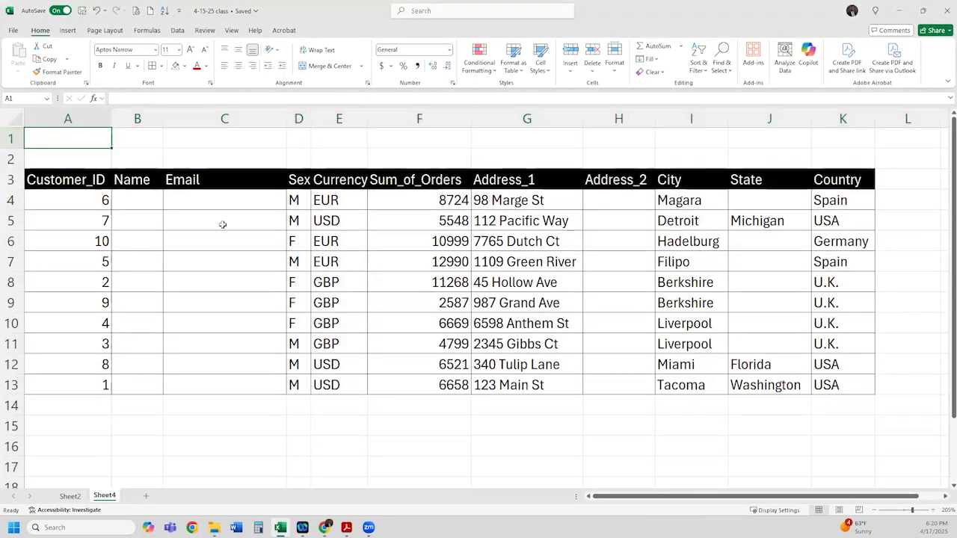
{"action": "type", "text": "customer Or"}
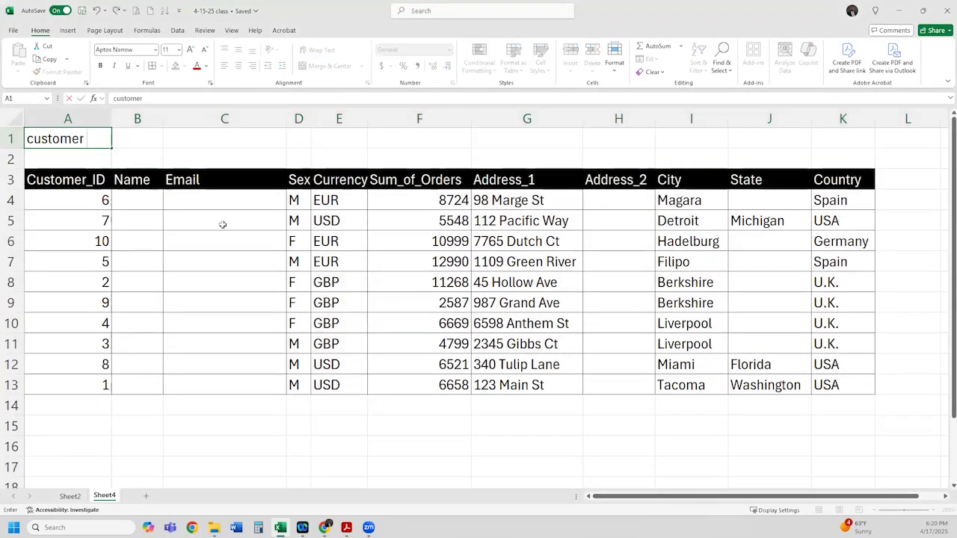
{"action": "key", "text": "BackSpace"}
{"action": "key", "text": "BackSpace"}
{"action": "key", "text": "BackSpace"}
{"action": "key", "text": "BackSpace"}
{"action": "key", "text": "BackSpace"}
{"action": "key", "text": "BackSpace"}
{"action": "key", "text": "BackSpace"}
{"action": "key", "text": "BackSpace"}
{"action": "key", "text": "BackSpace"}
{"action": "key", "text": "BackSpace"}
{"action": "key", "text": "BackSpace"}
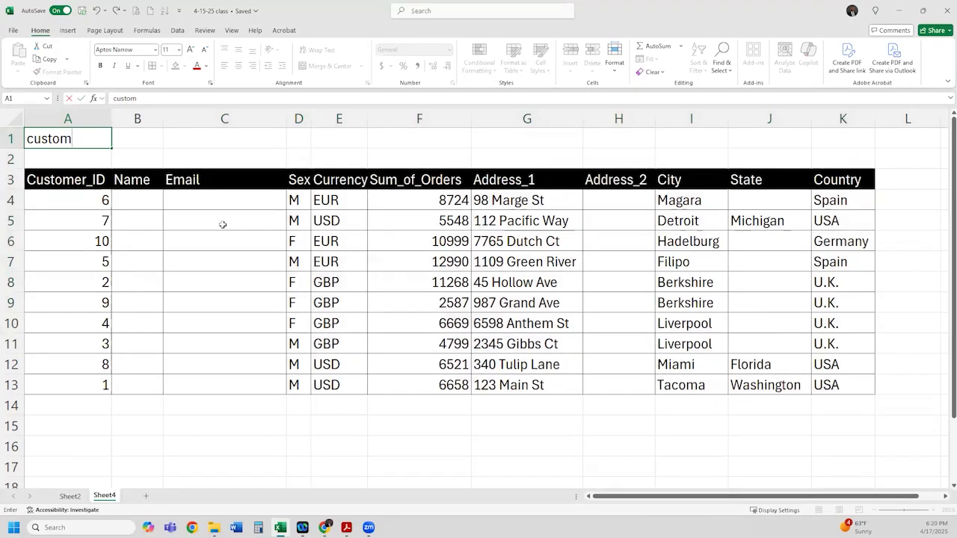
Step: Enter the title "Customer Orders" in cell A1 and format it in bold red
{"action": "type", "text": "Customer Orders"}
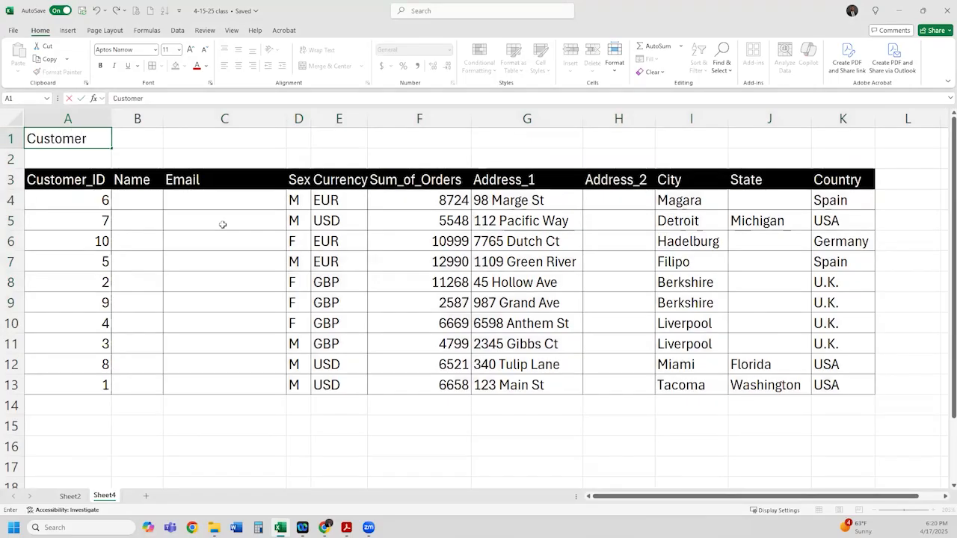
{"action": "key", "text": "Return"}
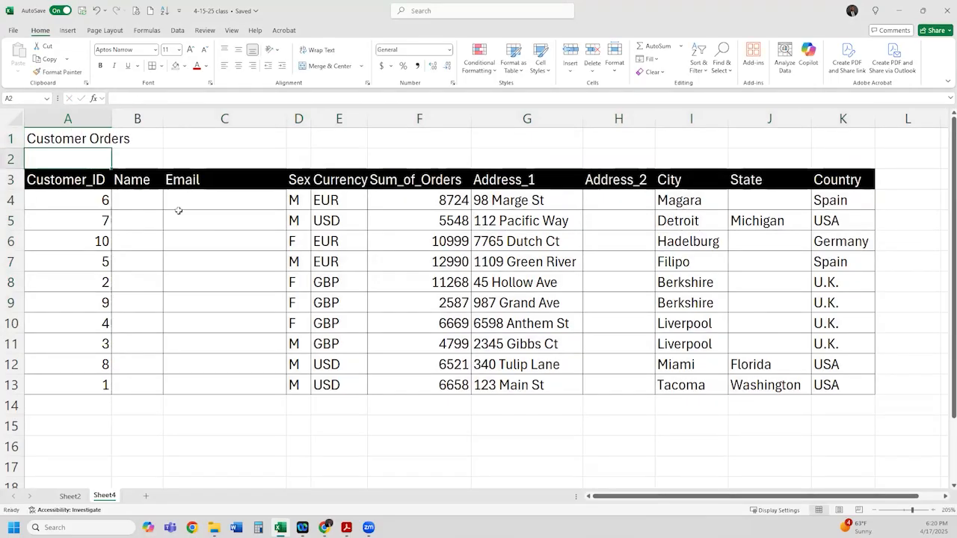
{"action": "left_click", "coordinate": [83, 138]}
{"action": "left_click", "coordinate": [195, 64]}
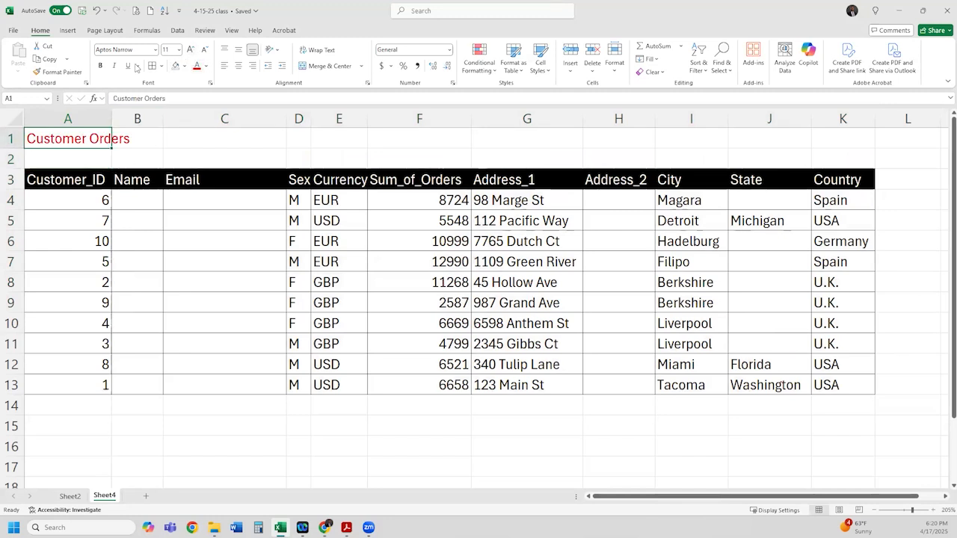
{"action": "left_click", "coordinate": [100, 66]}
{"action": "left_click", "coordinate": [97, 196]}
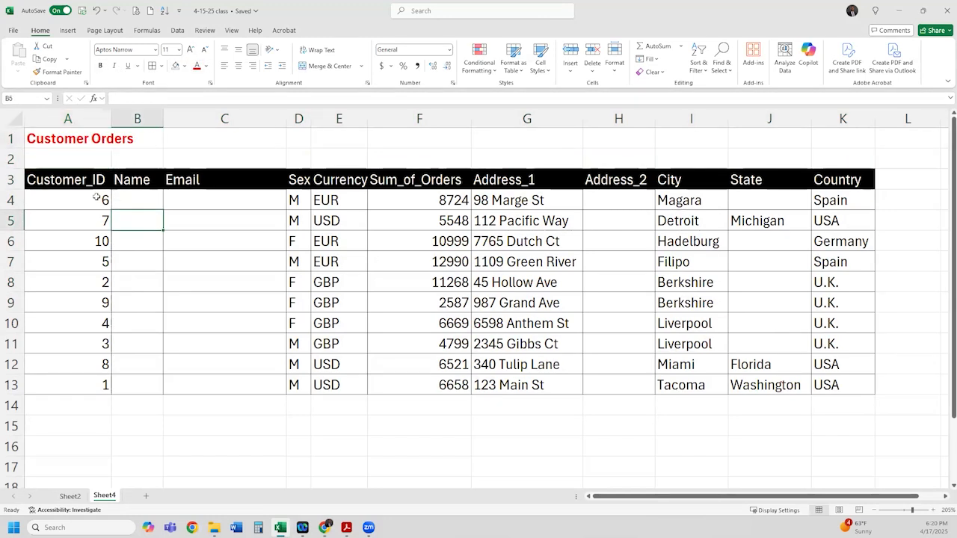
Step: Insert two blank rows above the header row of the customer list on Sheet2
{"action": "left_click", "coordinate": [395, 197]}
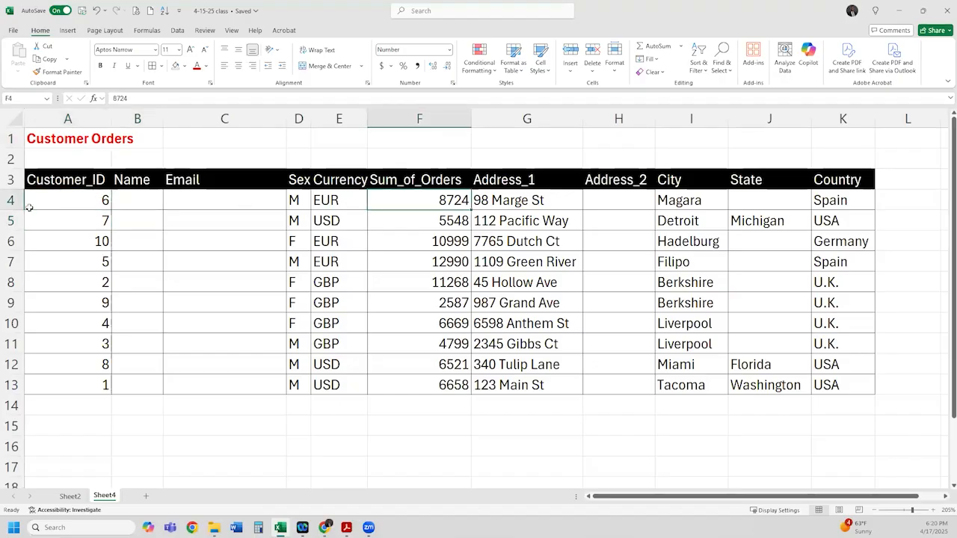
{"action": "left_click", "coordinate": [70, 496]}
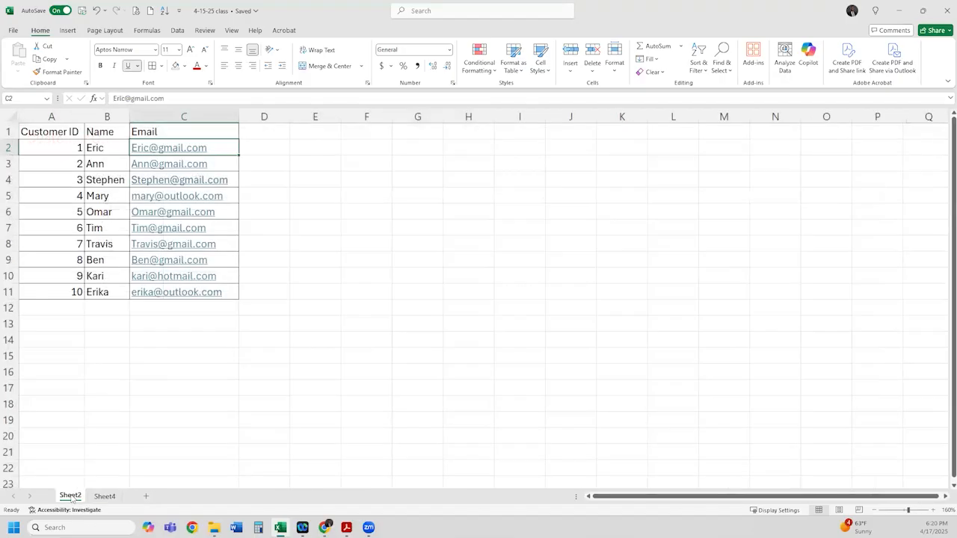
{"action": "left_click", "coordinate": [7, 131]}
{"action": "left_click", "coordinate": [7, 148]}
{"action": "left_click", "coordinate": [53, 196]}
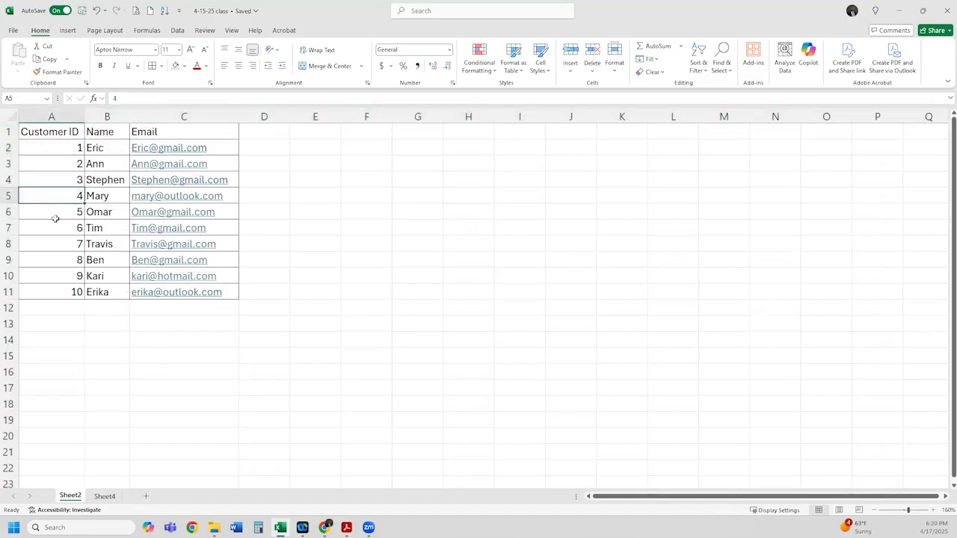
{"action": "left_click", "coordinate": [32, 152]}
{"action": "left_click", "coordinate": [10, 132]}
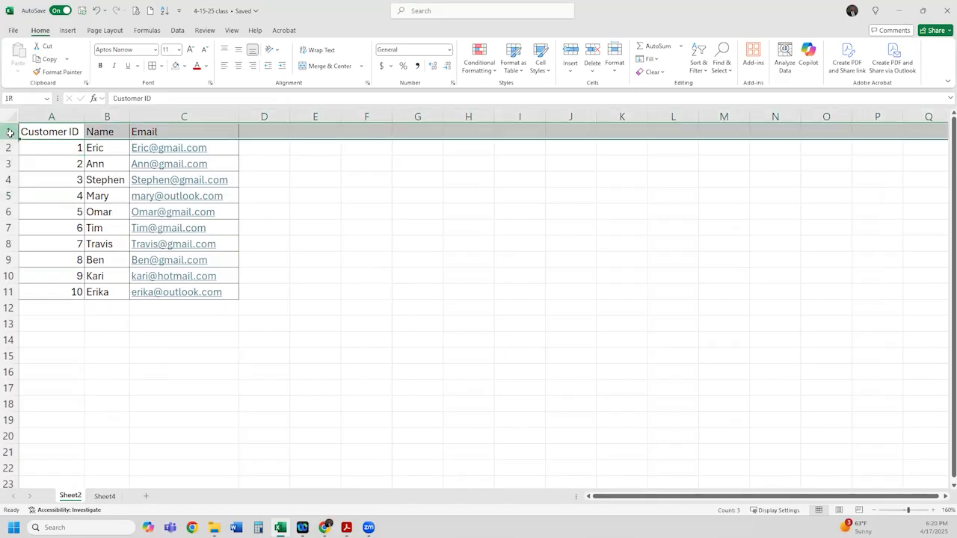
{"action": "left_click_drag", "start_coordinate": [10, 132], "coordinate": [7, 148]}
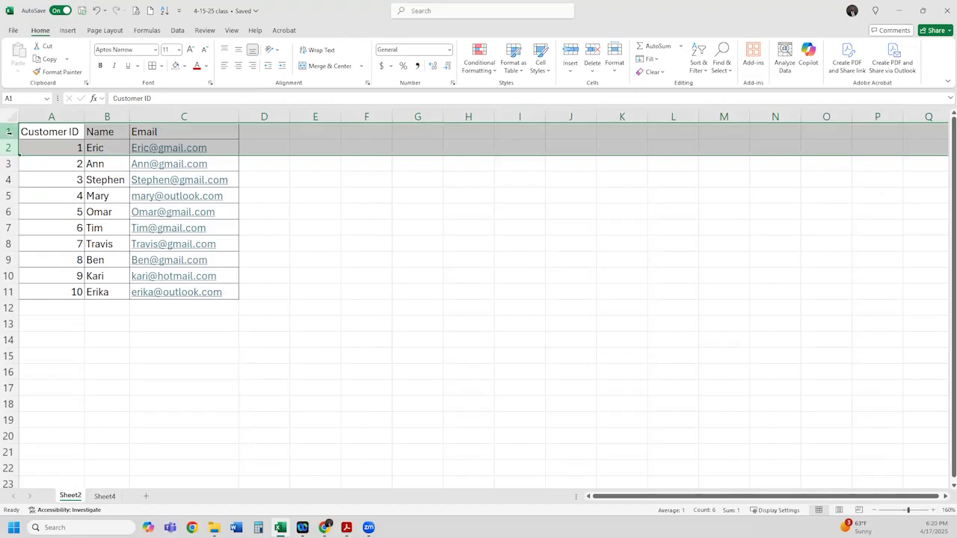
{"action": "right_click", "coordinate": [12, 136]}
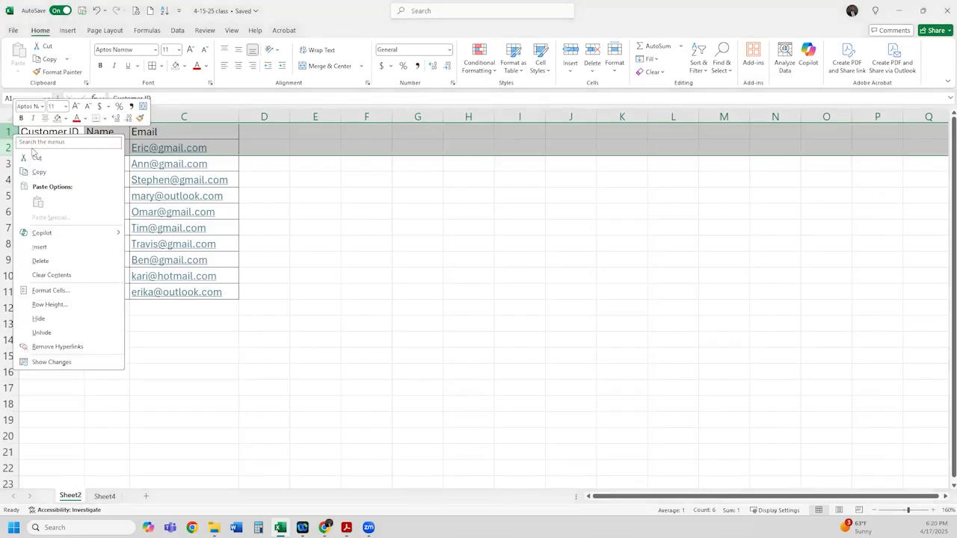
{"action": "left_click", "coordinate": [50, 246]}
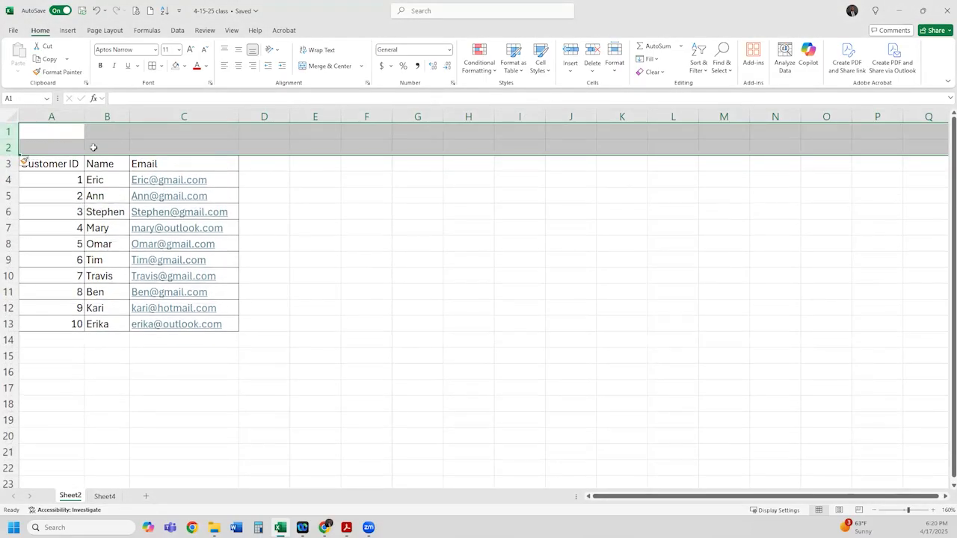
{"action": "left_click", "coordinate": [94, 148]}
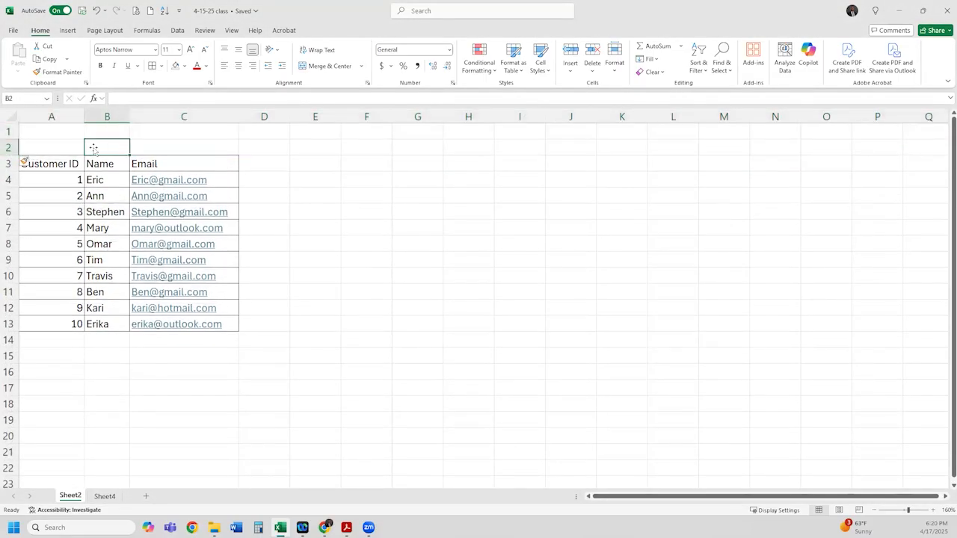
Step: Delete the two blank rows above the customer list on Sheet2
{"action": "left_click", "coordinate": [9, 147]}
{"action": "right_click", "coordinate": [9, 148]}
{"action": "left_click", "coordinate": [36, 260]}
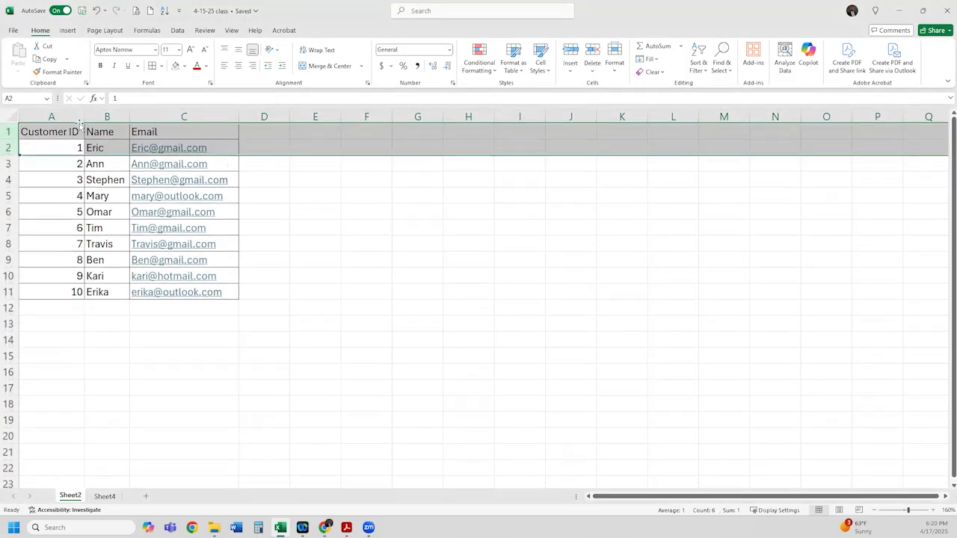
{"action": "left_click", "coordinate": [49, 136]}
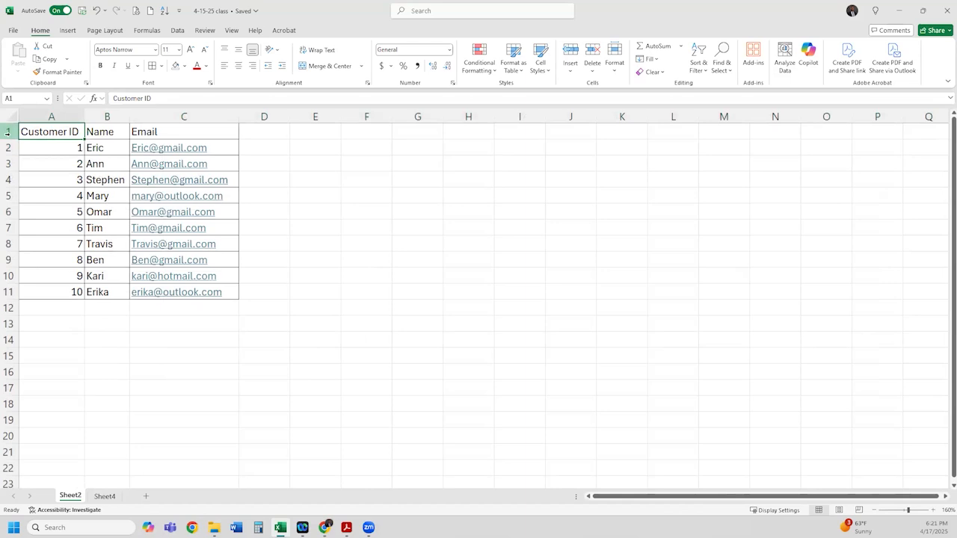
Step: Insert ten blank rows at once above the header row of the customer list on Sheet2
{"action": "left_click_drag", "start_coordinate": [10, 132], "coordinate": [8, 275]}
{"action": "right_click", "coordinate": [10, 276]}
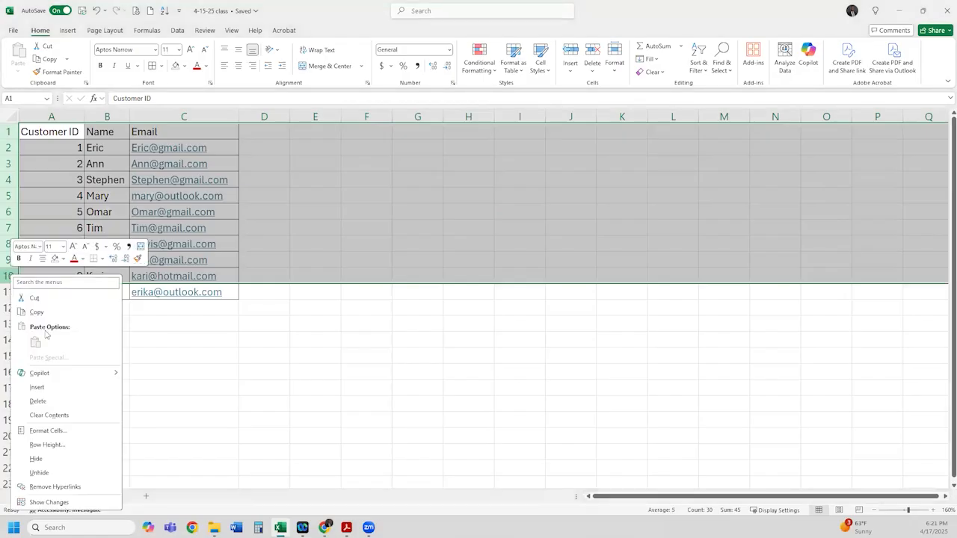
{"action": "left_click", "coordinate": [50, 387]}
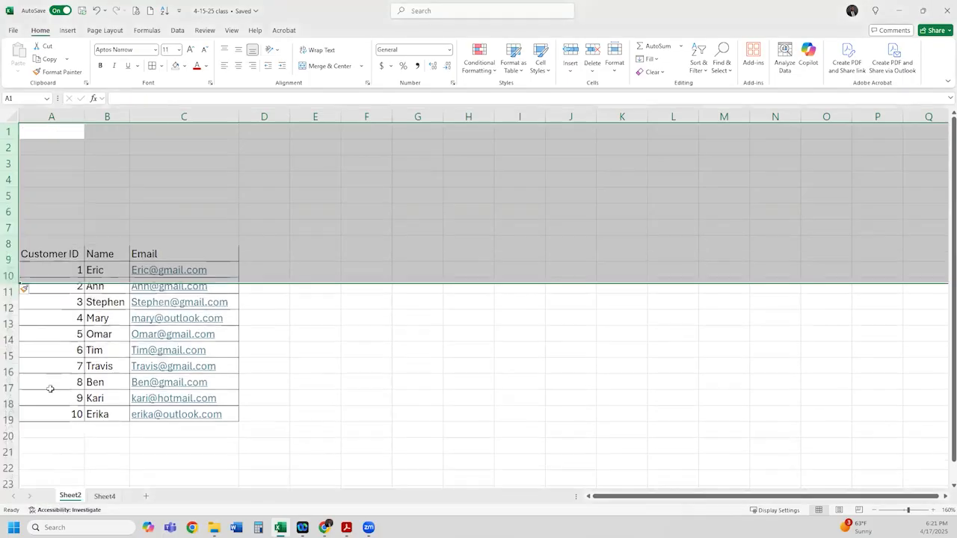
{"action": "left_click", "coordinate": [88, 244]}
{"action": "left_click_drag", "start_coordinate": [47, 131], "coordinate": [41, 275]}
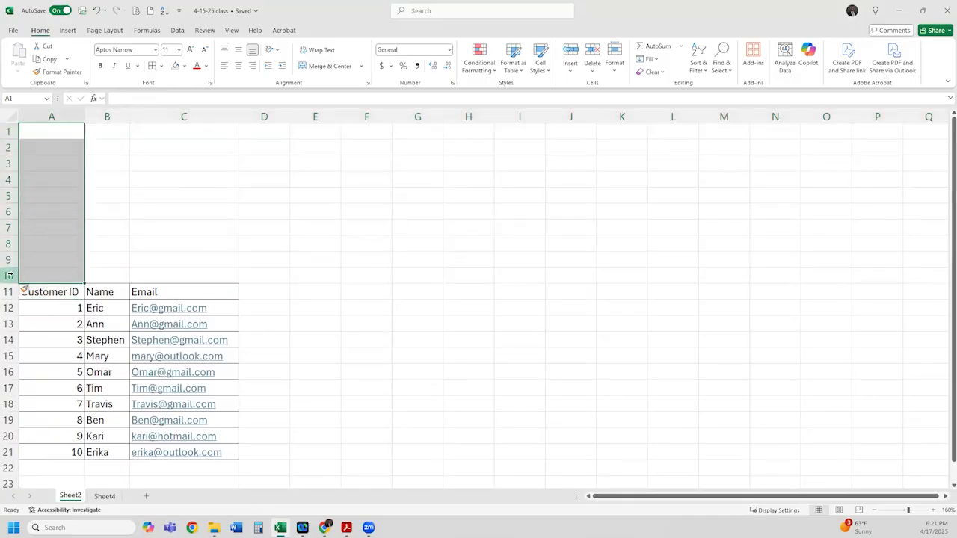
{"action": "left_click", "coordinate": [63, 262]}
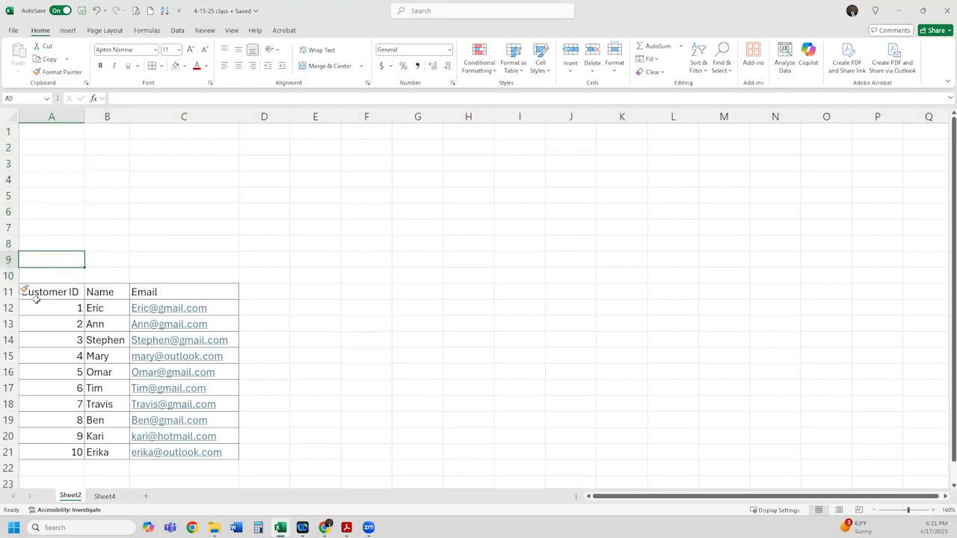
Step: Insert three blank columns between the Customer ID and Name columns on Sheet2
{"action": "left_click_drag", "start_coordinate": [110, 117], "coordinate": [242, 113]}
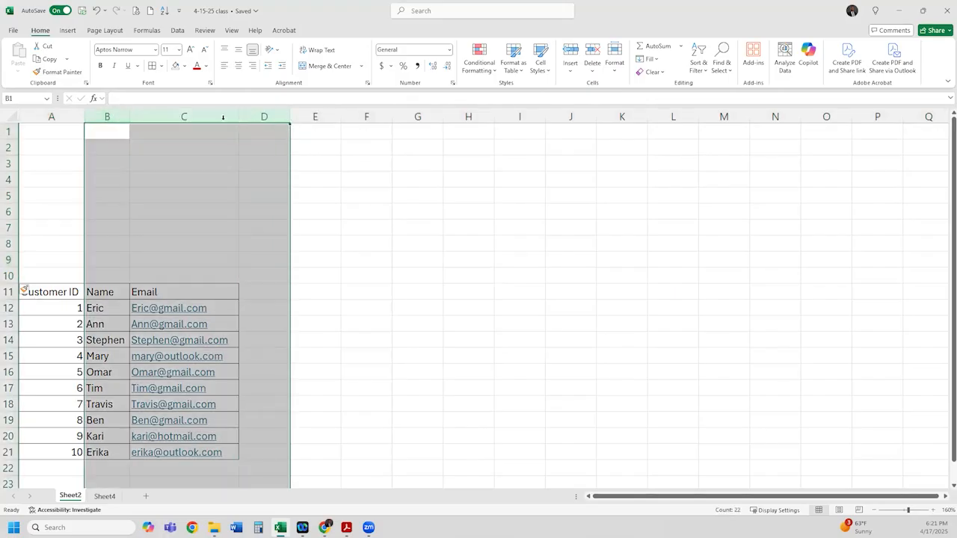
{"action": "right_click", "coordinate": [224, 117]}
{"action": "left_click", "coordinate": [260, 234]}
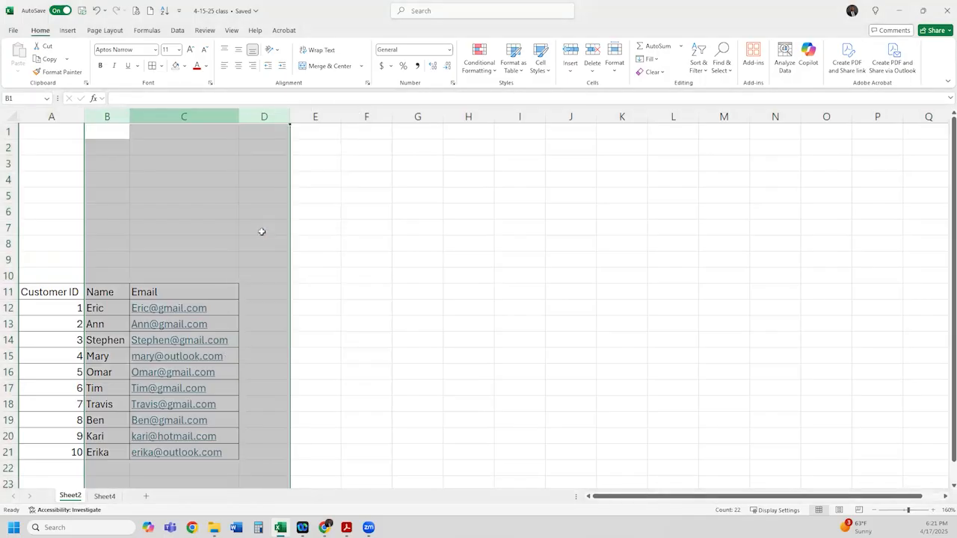
{"action": "left_click", "coordinate": [303, 260]}
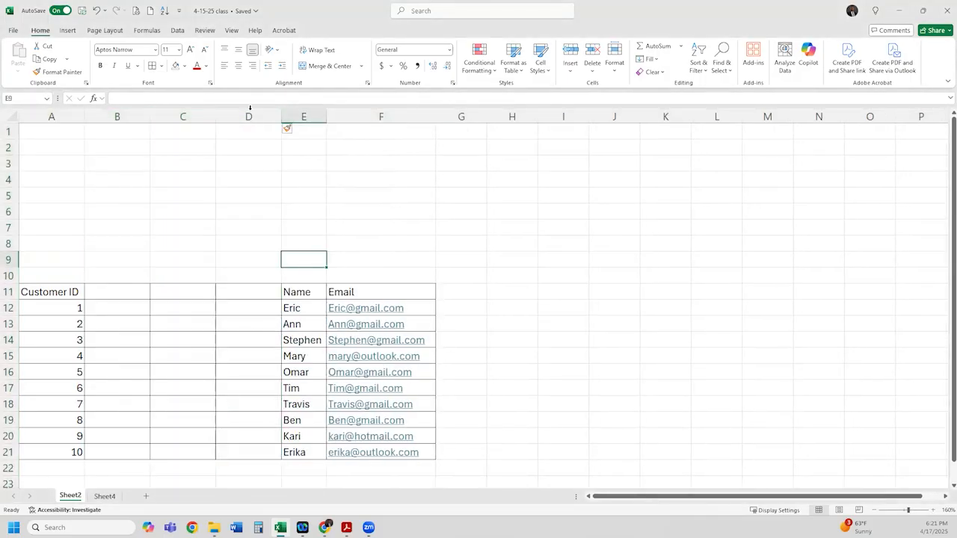
Step: Delete the three blank columns B to D between Customer ID and Name
{"action": "left_click_drag", "start_coordinate": [248, 117], "coordinate": [129, 113]}
{"action": "right_click", "coordinate": [129, 112]}
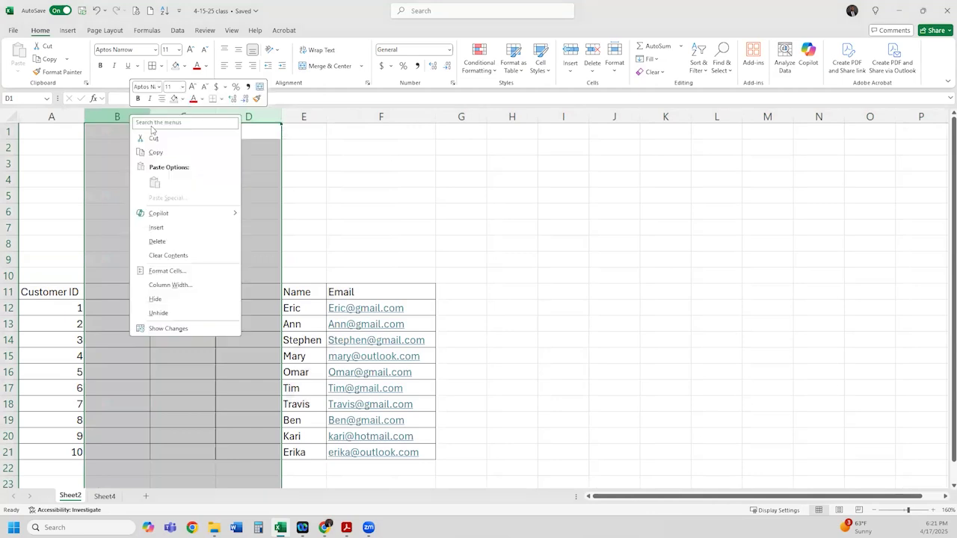
{"action": "left_click", "coordinate": [152, 237]}
Step: Delete blank rows 3 to 10, leaving two blank rows above the customer list
{"action": "left_click_drag", "start_coordinate": [9, 275], "coordinate": [12, 165]}
{"action": "right_click", "coordinate": [12, 165]}
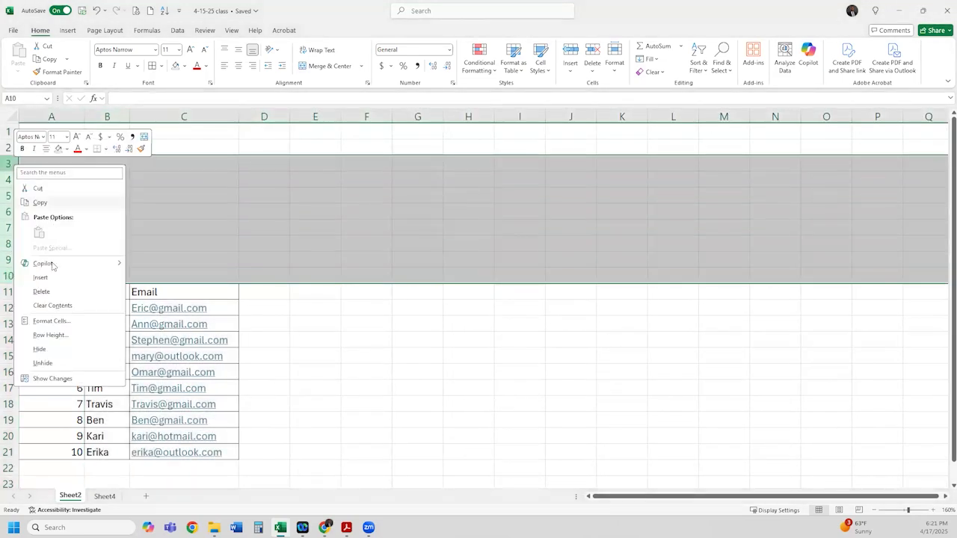
{"action": "left_click", "coordinate": [47, 291]}
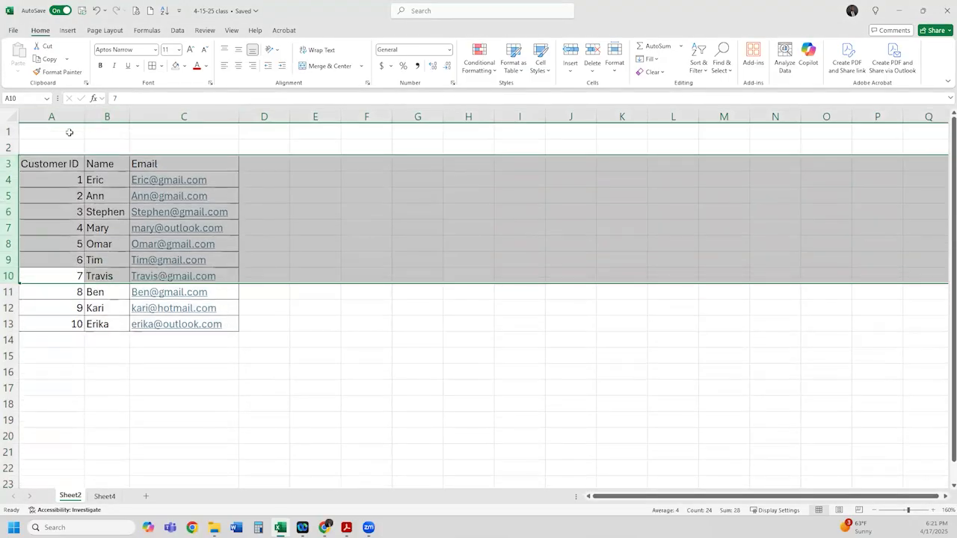
Step: Enter the title "Customer Profiles" in cell A1 above the customer list
{"action": "left_click", "coordinate": [69, 133]}
{"action": "type", "text": "Cust"}
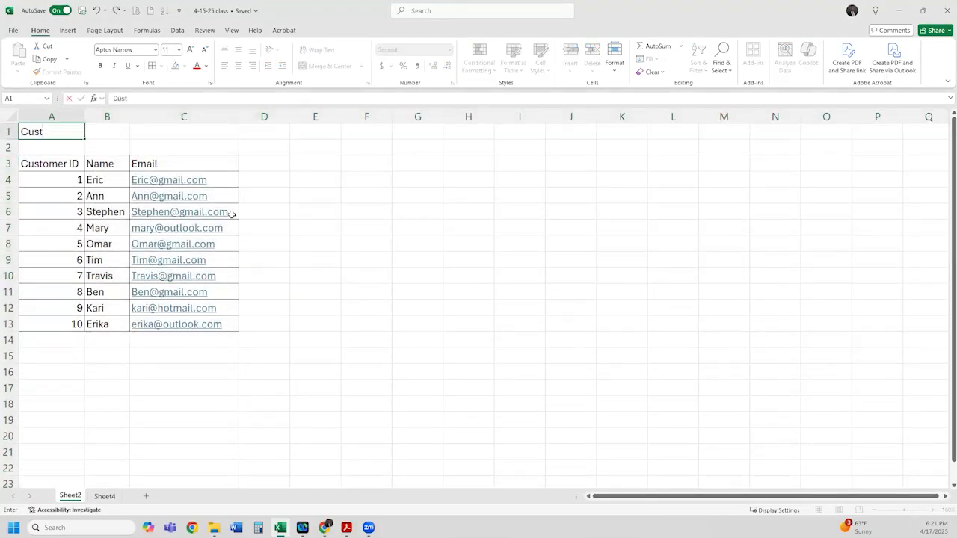
{"action": "type", "text": "omer Profiles"}
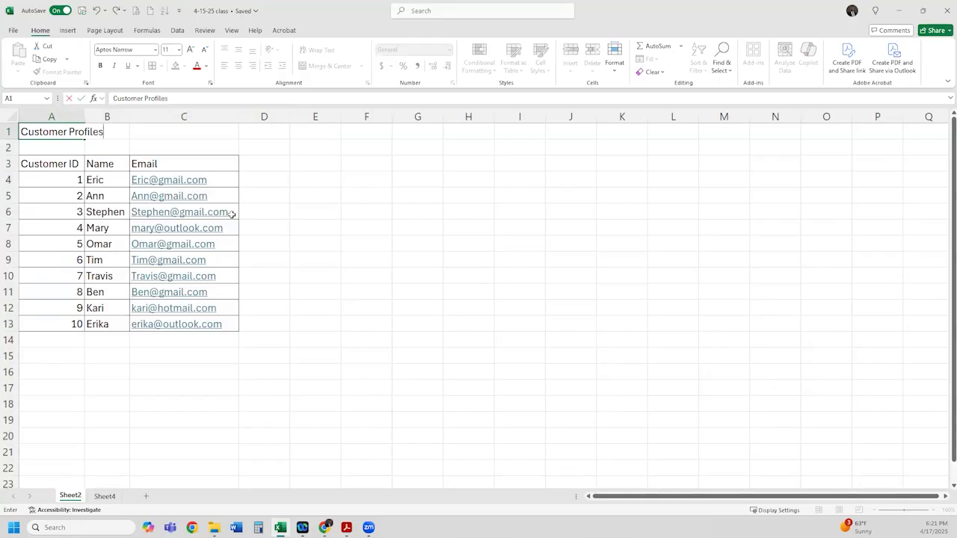
{"action": "key", "text": "Return"}
{"action": "left_click", "coordinate": [71, 132]}
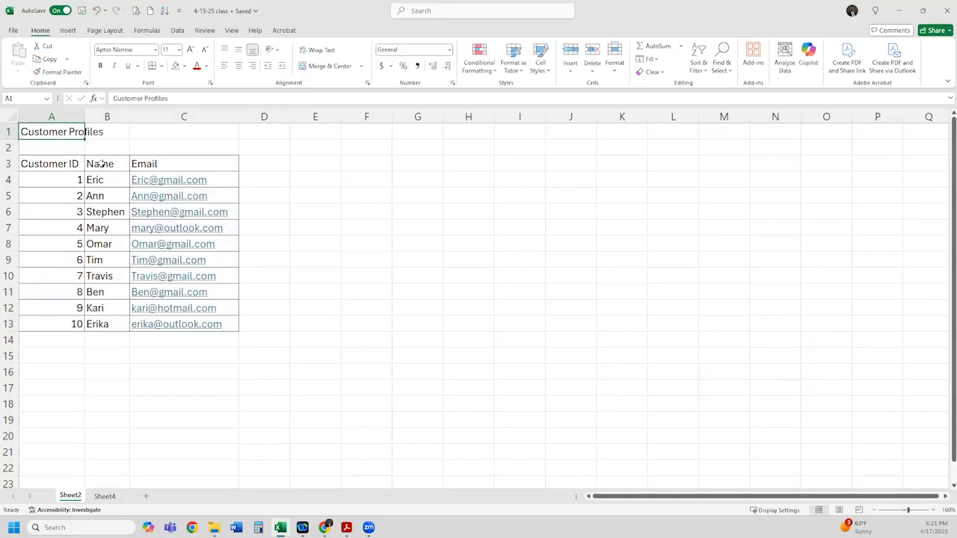
{"action": "left_click_drag", "start_coordinate": [44, 178], "coordinate": [56, 324]}
{"action": "left_click_drag", "start_coordinate": [109, 182], "coordinate": [113, 326]}
{"action": "left_click_drag", "start_coordinate": [231, 179], "coordinate": [225, 329]}
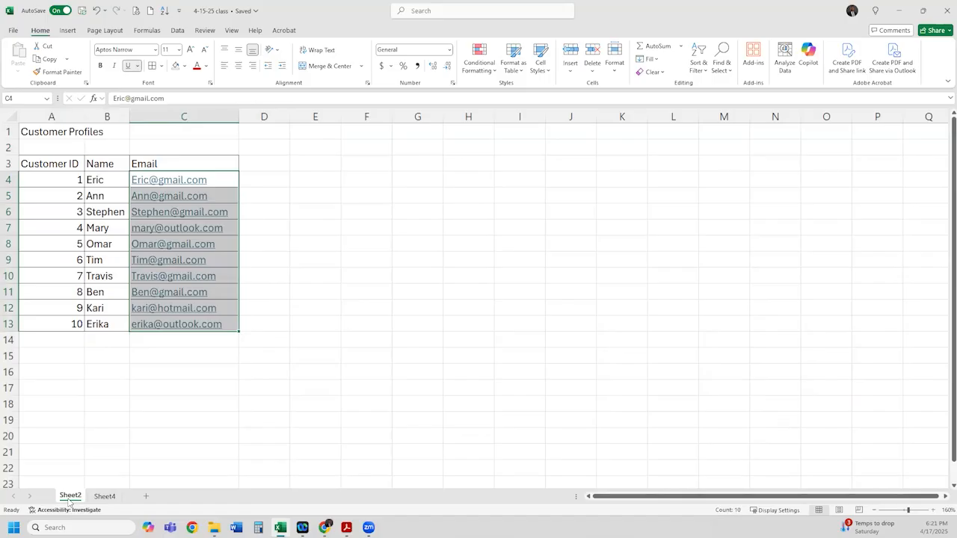
Step: Rename the worksheet Sheet2 as "Profiles"
{"action": "right_click", "coordinate": [70, 498]}
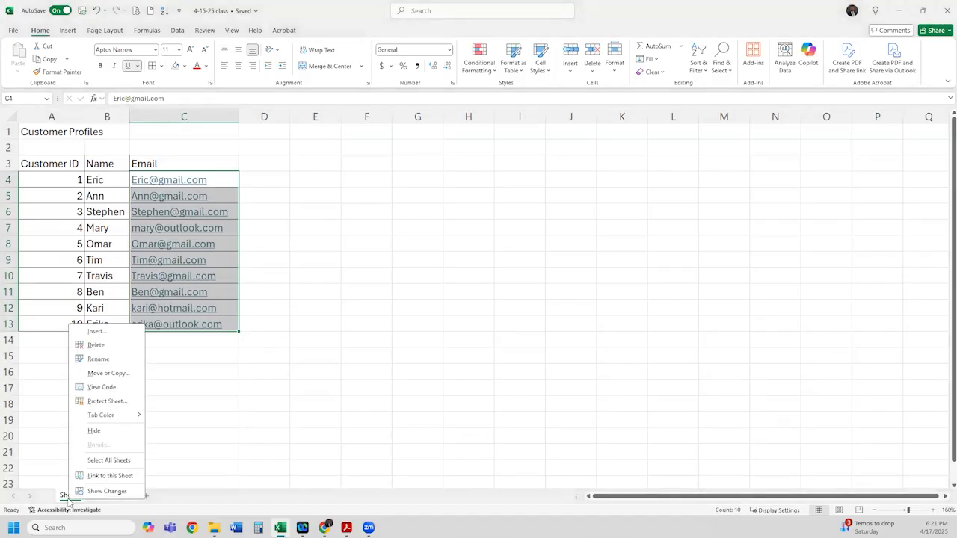
{"action": "left_click", "coordinate": [98, 360]}
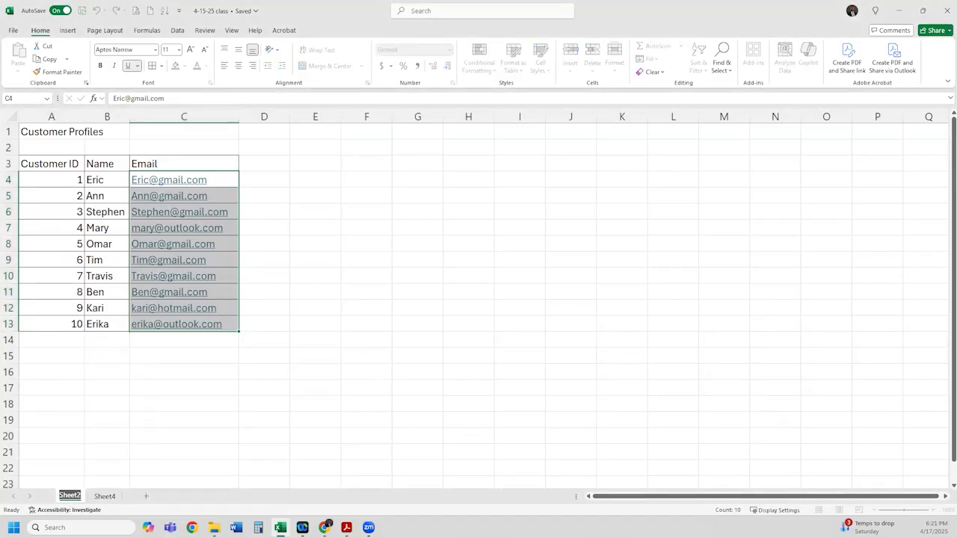
{"action": "left_click", "coordinate": [69, 496]}
{"action": "type", "text": "Profiles"}
{"action": "key", "text": "Return"}
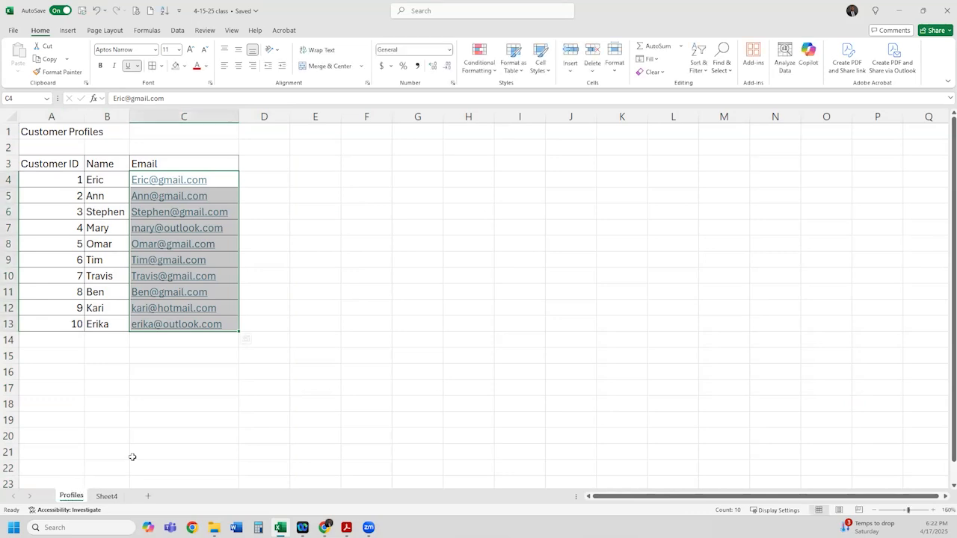
Step: Rename the worksheet Sheet4 as "Orders"
{"action": "left_click", "coordinate": [109, 497]}
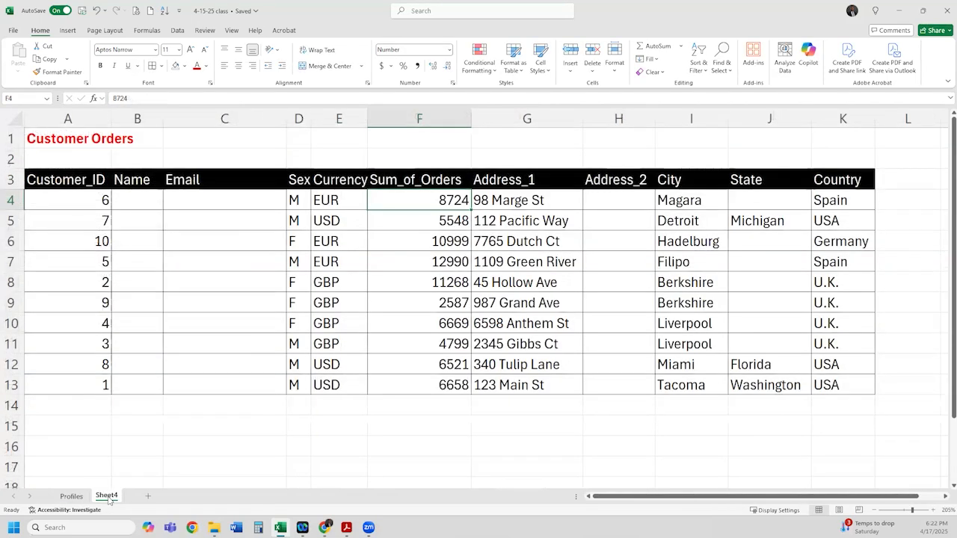
{"action": "right_click", "coordinate": [108, 497]}
{"action": "left_click", "coordinate": [155, 358]}
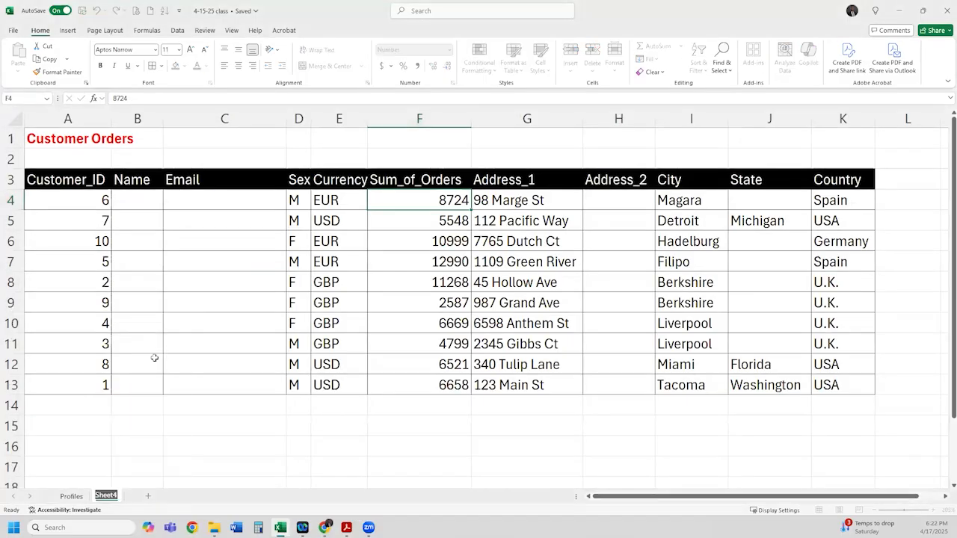
{"action": "type", "text": "Orders"}
{"action": "key", "text": "Return"}
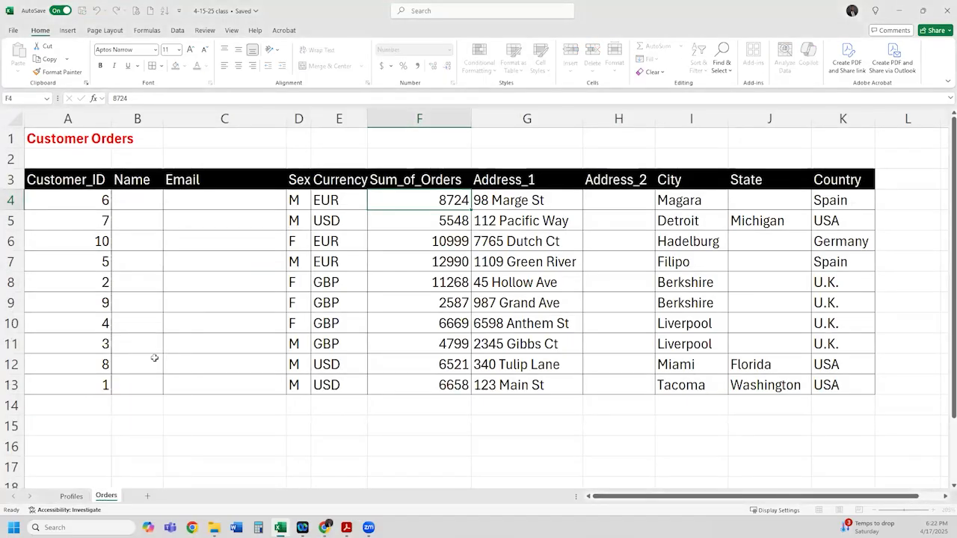
{"action": "left_click", "coordinate": [107, 471]}
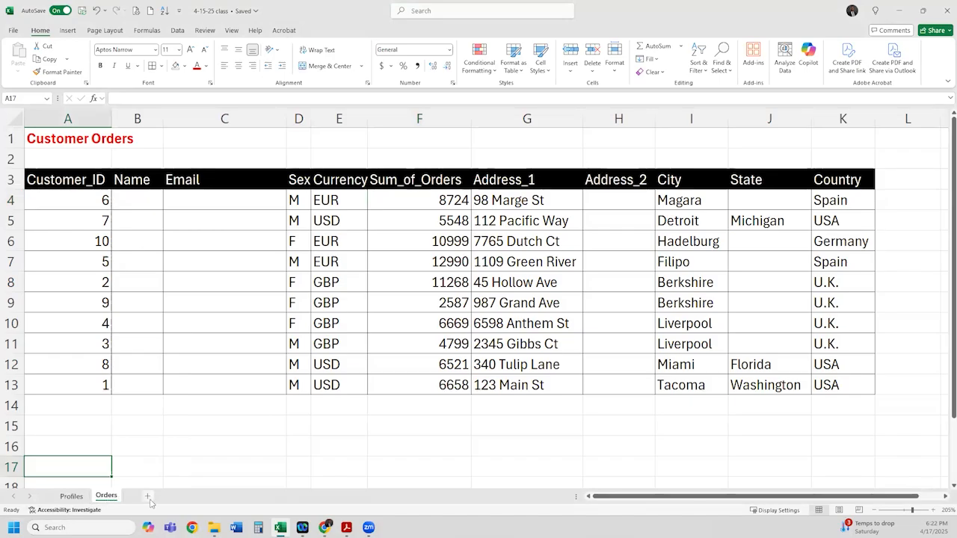
{"action": "left_click", "coordinate": [71, 496]}
{"action": "left_click", "coordinate": [94, 435]}
{"action": "key", "text": "ctrl+Page_Down"}
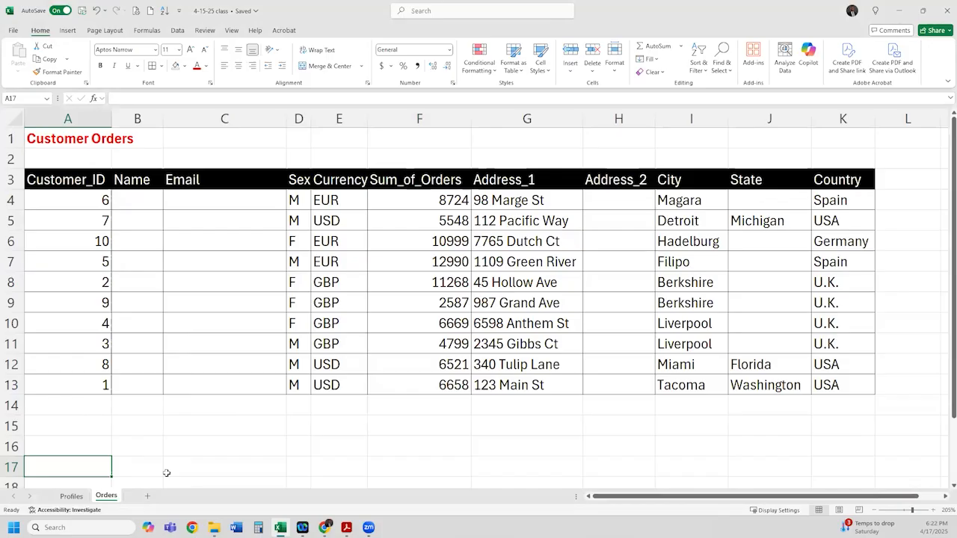
Step: Set the tab color of the Orders worksheet to a light green theme color
{"action": "right_click", "coordinate": [109, 497]}
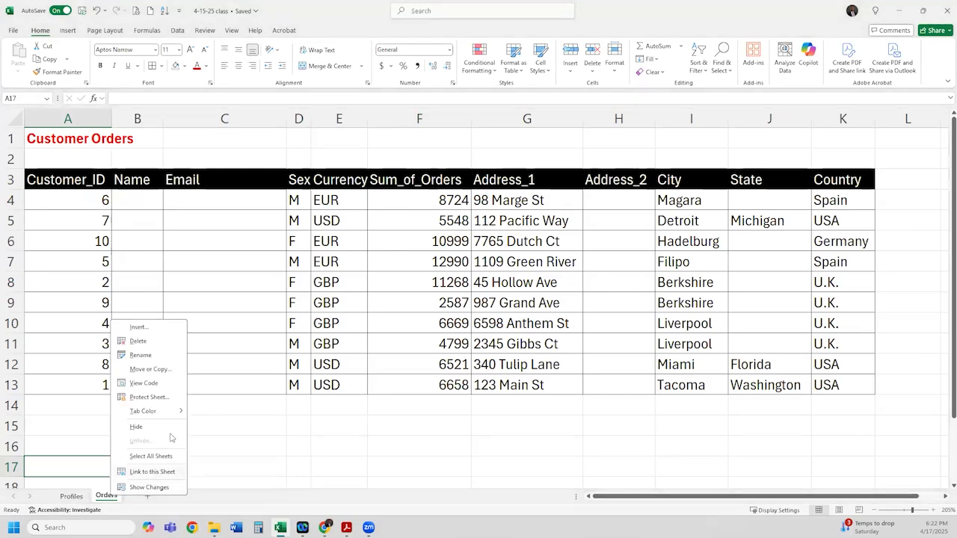
{"action": "mouse_move", "coordinate": [170, 412]}
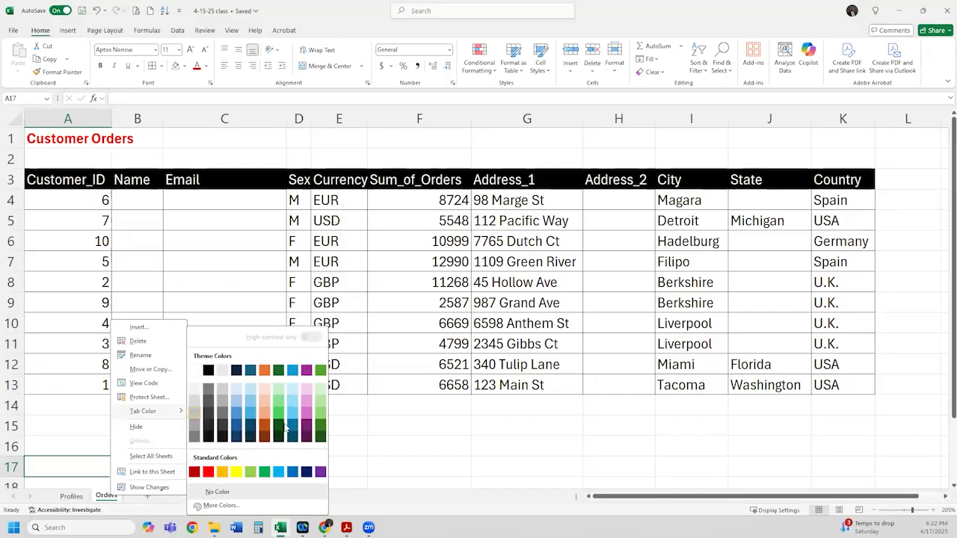
{"action": "left_click", "coordinate": [320, 415]}
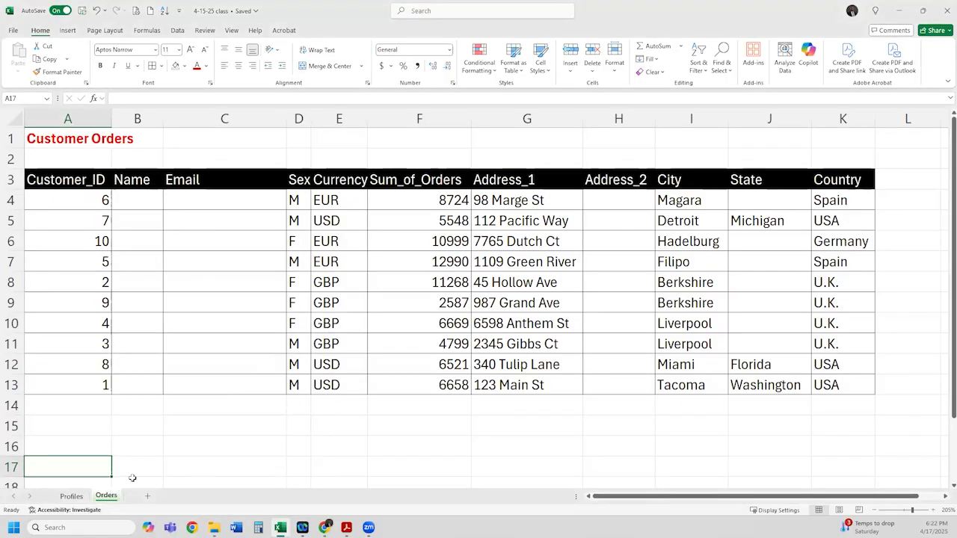
Step: Set the tab color of the Profiles worksheet to standard yellow and return to the Orders worksheet
{"action": "right_click", "coordinate": [76, 498]}
{"action": "mouse_move", "coordinate": [135, 417]}
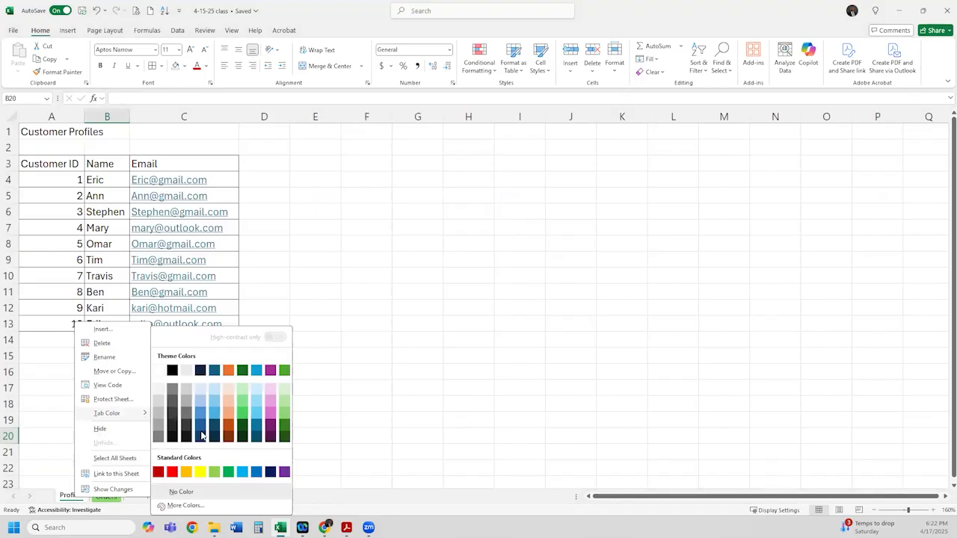
{"action": "left_click", "coordinate": [199, 472]}
{"action": "left_click", "coordinate": [109, 496]}
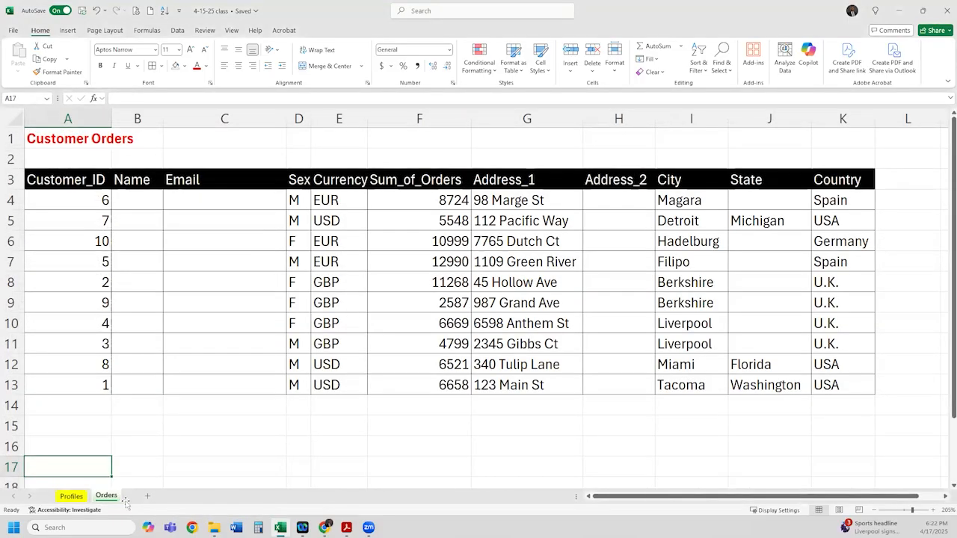
Step: Examine the Orders and Profiles worksheets, including the Name and Email columns and the full extent of the orders table
{"action": "left_click", "coordinate": [98, 408]}
{"action": "left_click", "coordinate": [73, 497]}
{"action": "left_click", "coordinate": [106, 497]}
{"action": "left_click", "coordinate": [74, 497]}
{"action": "left_click", "coordinate": [106, 497]}
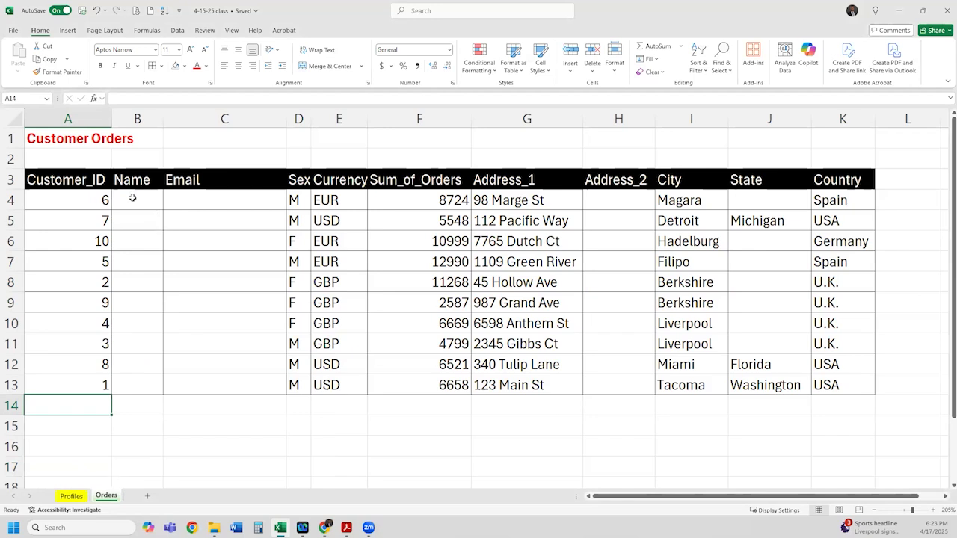
{"action": "left_click_drag", "start_coordinate": [147, 116], "coordinate": [197, 120]}
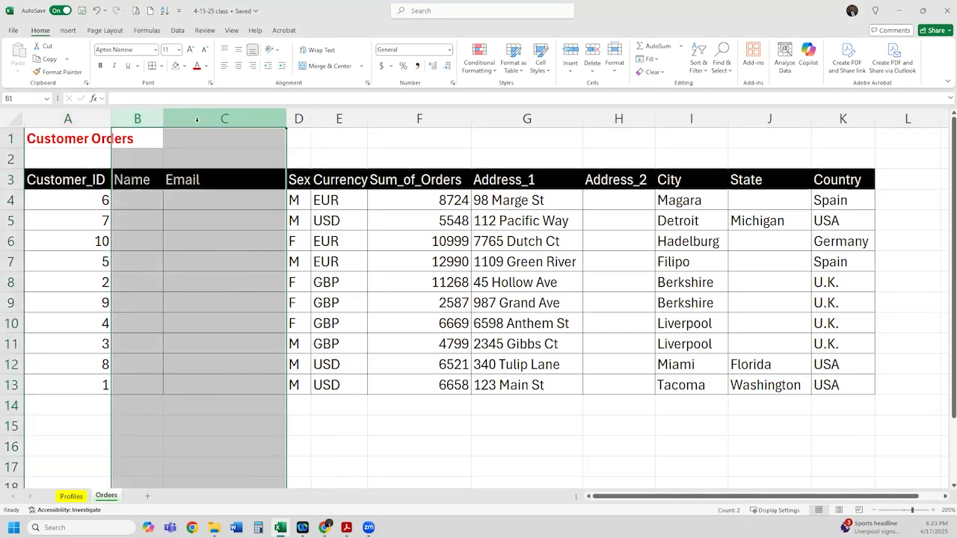
{"action": "left_click", "coordinate": [197, 259]}
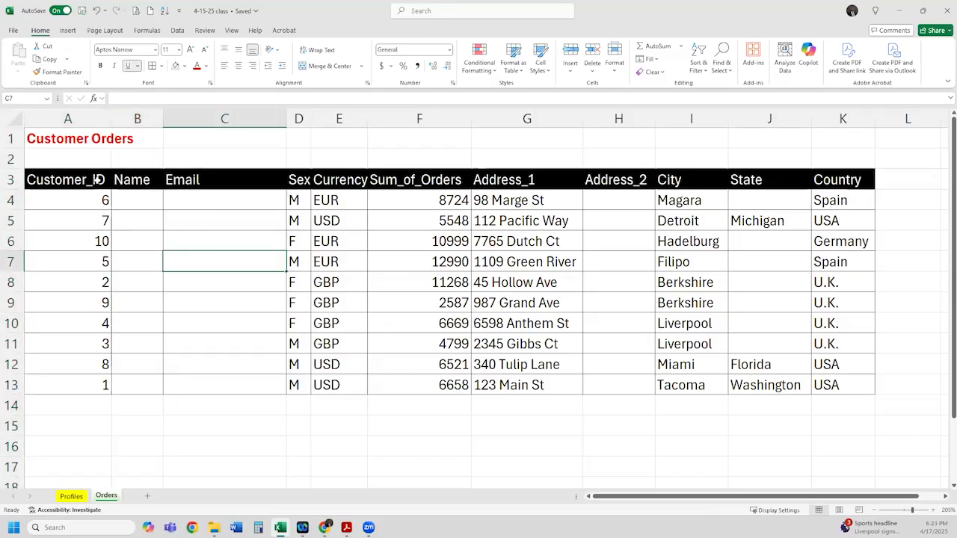
{"action": "left_click_drag", "start_coordinate": [98, 181], "coordinate": [224, 196]}
{"action": "left_click_drag", "start_coordinate": [514, 231], "coordinate": [859, 385]}
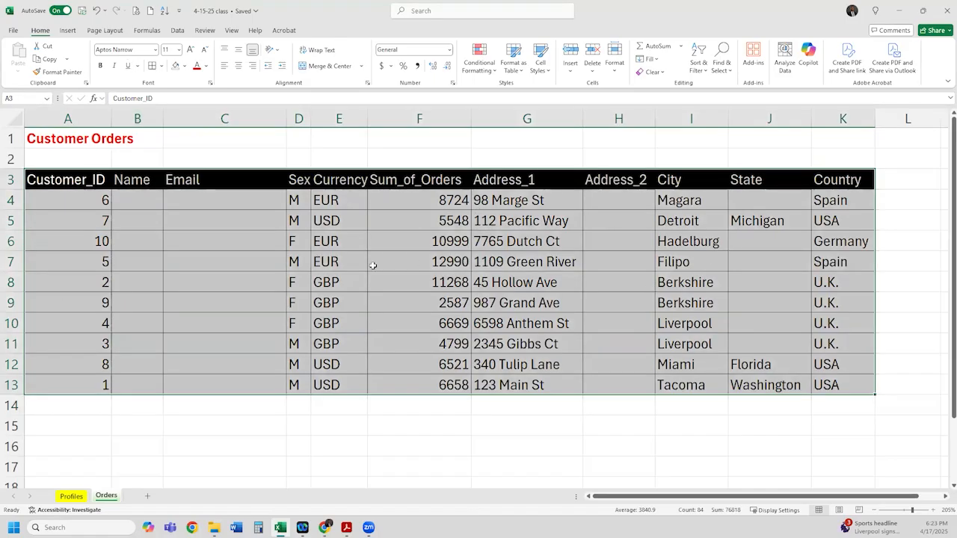
{"action": "left_click", "coordinate": [148, 197]}
Step: Delete the empty Name and Email columns, B and C, from the Orders worksheet
{"action": "left_click_drag", "start_coordinate": [155, 120], "coordinate": [191, 118]}
{"action": "right_click", "coordinate": [191, 118]}
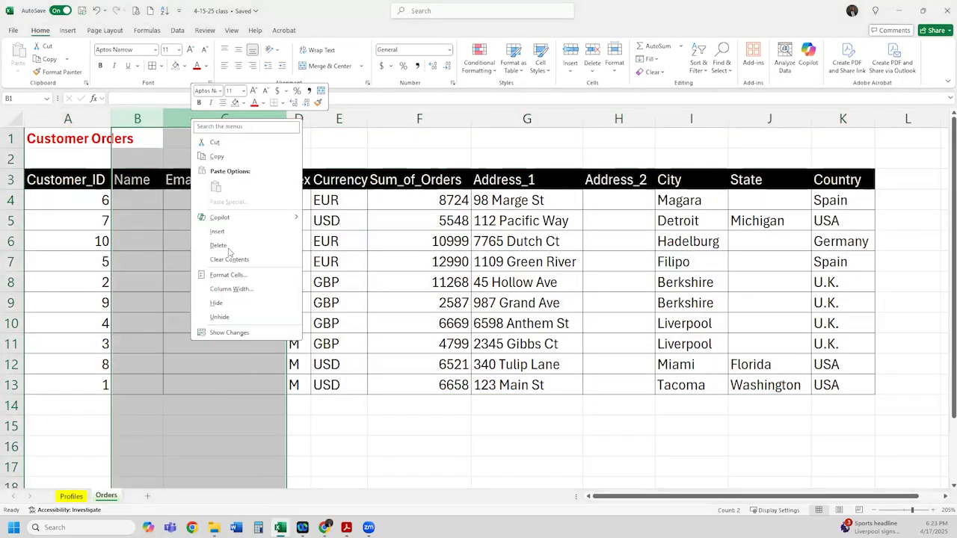
{"action": "left_click", "coordinate": [218, 245]}
{"action": "left_click", "coordinate": [164, 220]}
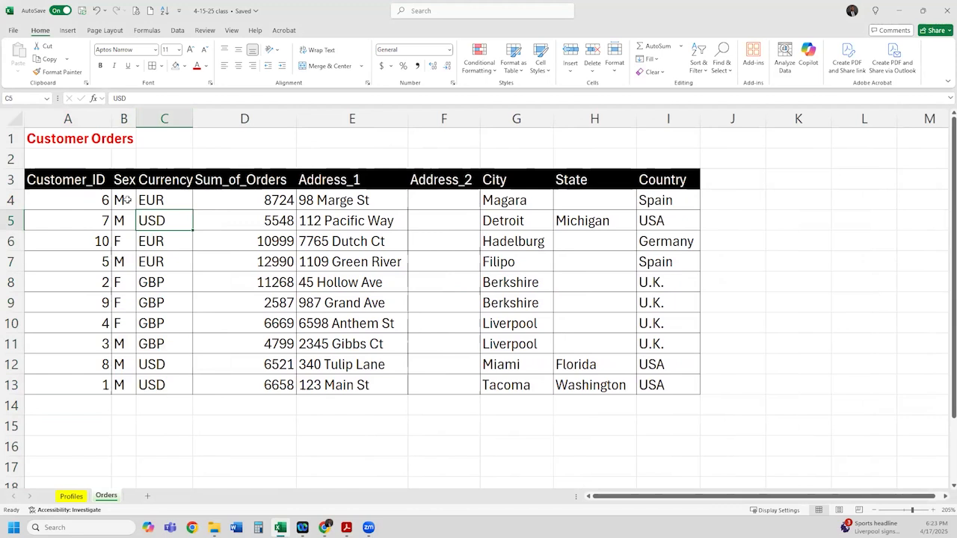
{"action": "left_click_drag", "start_coordinate": [96, 204], "coordinate": [102, 383]}
{"action": "left_click_drag", "start_coordinate": [91, 201], "coordinate": [90, 383]}
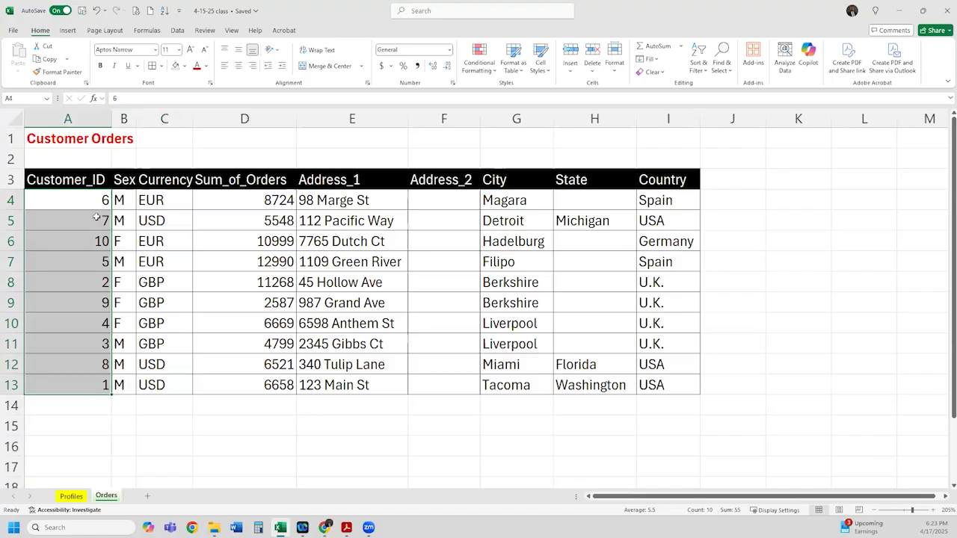
{"action": "left_click_drag", "start_coordinate": [87, 201], "coordinate": [87, 338]}
{"action": "left_click_drag", "start_coordinate": [85, 389], "coordinate": [84, 388]}
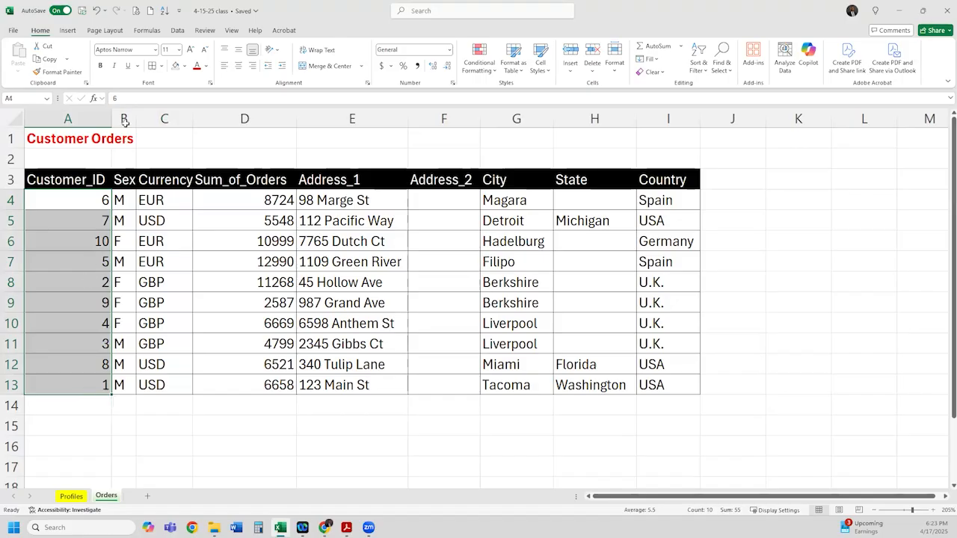
Step: Insert two blank columns between the Customer_ID and Sex columns of the orders table
{"action": "left_click_drag", "start_coordinate": [124, 122], "coordinate": [155, 118]}
{"action": "right_click", "coordinate": [155, 119]}
{"action": "left_click", "coordinate": [187, 234]}
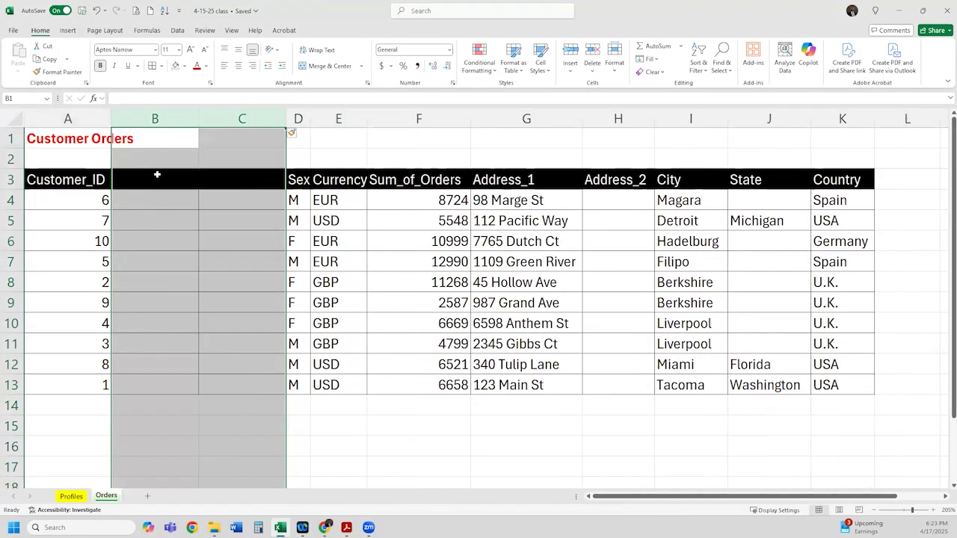
Step: Enter the column headings "Name" in B3 and "Email" in C3 of the orders table
{"action": "left_click", "coordinate": [157, 175]}
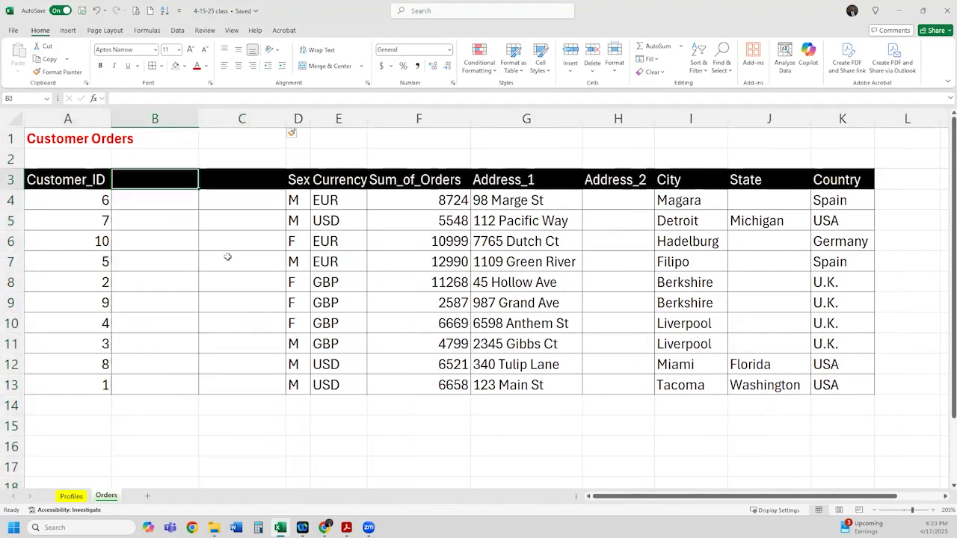
{"action": "type", "text": "Name"}
{"action": "key", "text": "Tab"}
{"action": "type", "text": "Email"}
{"action": "key", "text": "Return"}
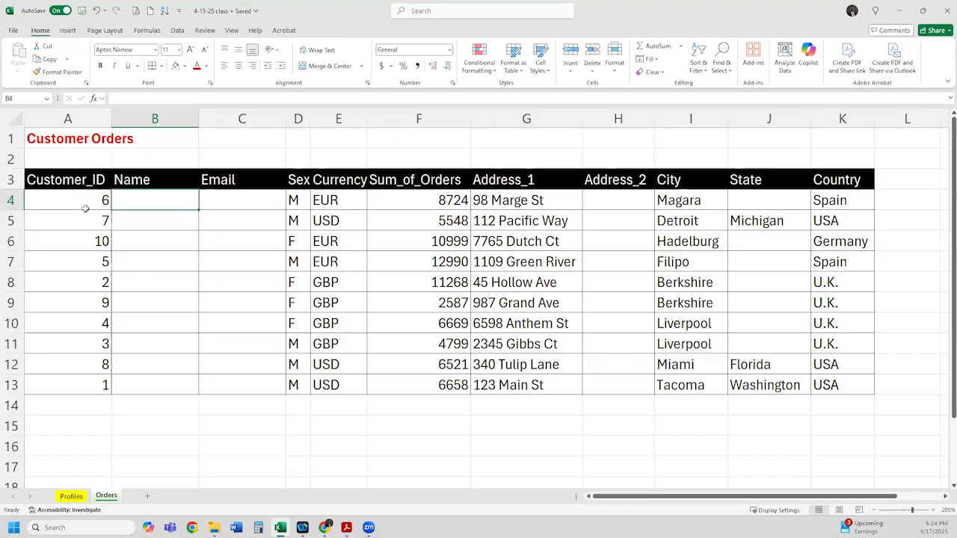
Step: Compare the customer IDs in Orders with the IDs, names and emails in Profiles, and check the blank Name and Email cells
{"action": "left_click_drag", "start_coordinate": [84, 207], "coordinate": [82, 391]}
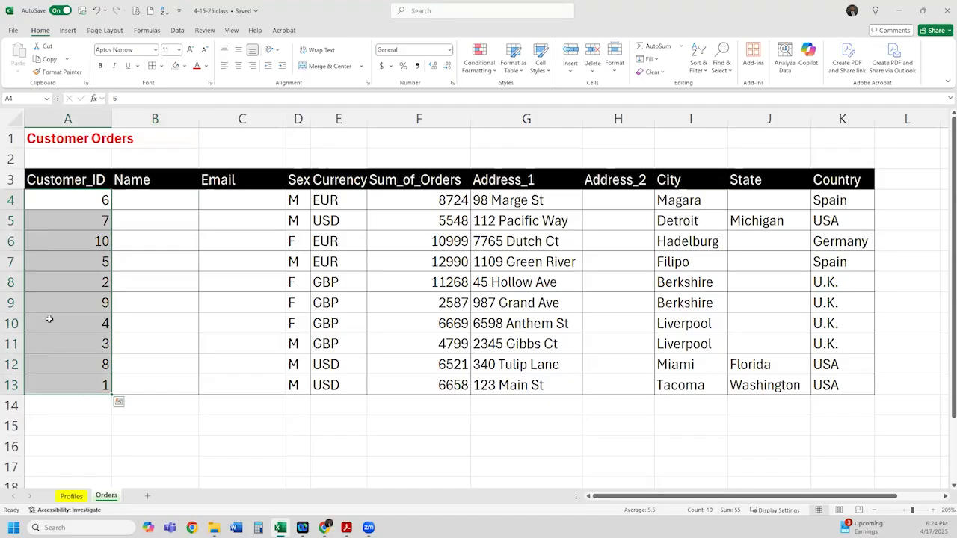
{"action": "key", "text": "ctrl+Page_Up"}
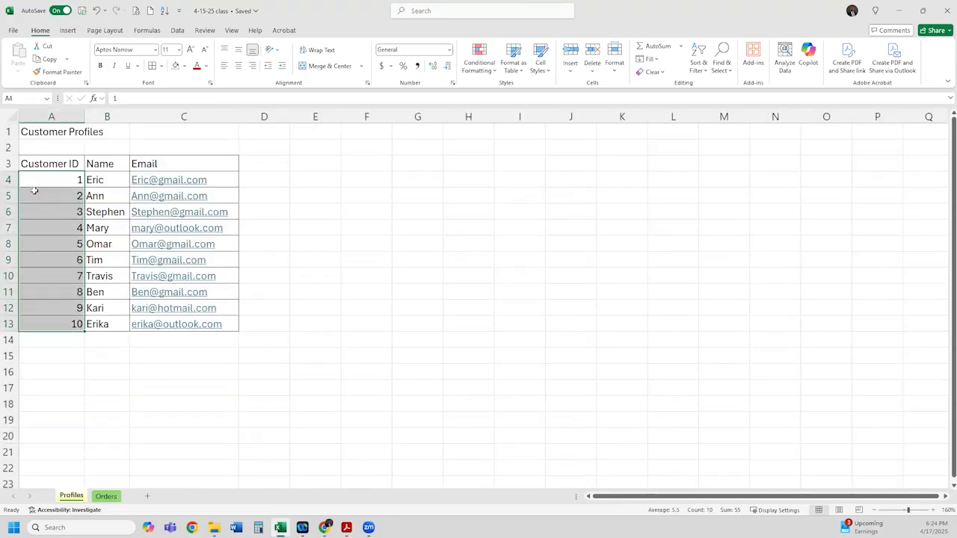
{"action": "mouse_move", "coordinate": [107, 180]}
{"action": "left_mouse_down"}
{"action": "mouse_move", "coordinate": [184, 212]}
{"action": "mouse_move", "coordinate": [184, 324]}
{"action": "left_mouse_up"}
{"action": "key", "text": "ctrl+Page_Down"}
{"action": "left_click", "coordinate": [94, 204]}
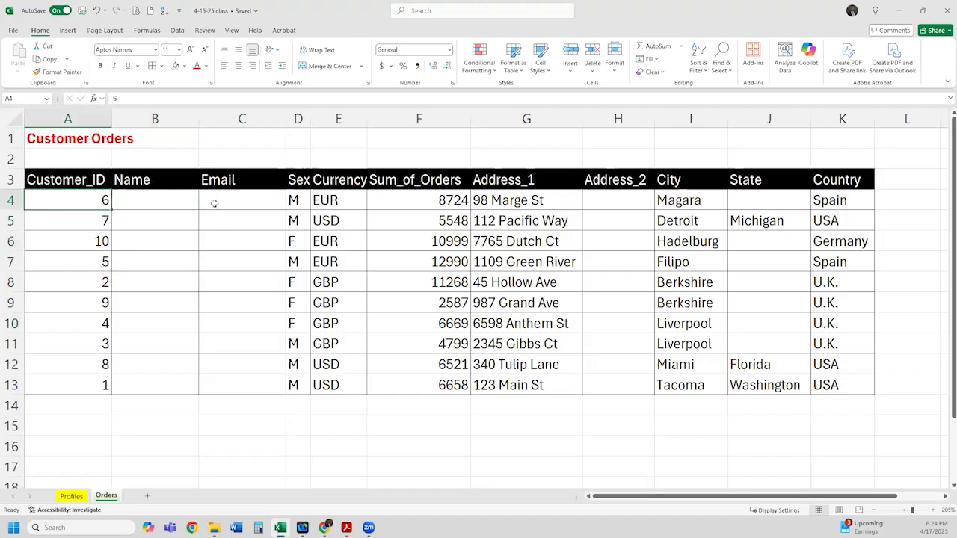
{"action": "left_click", "coordinate": [171, 208]}
{"action": "key", "text": "Right"}
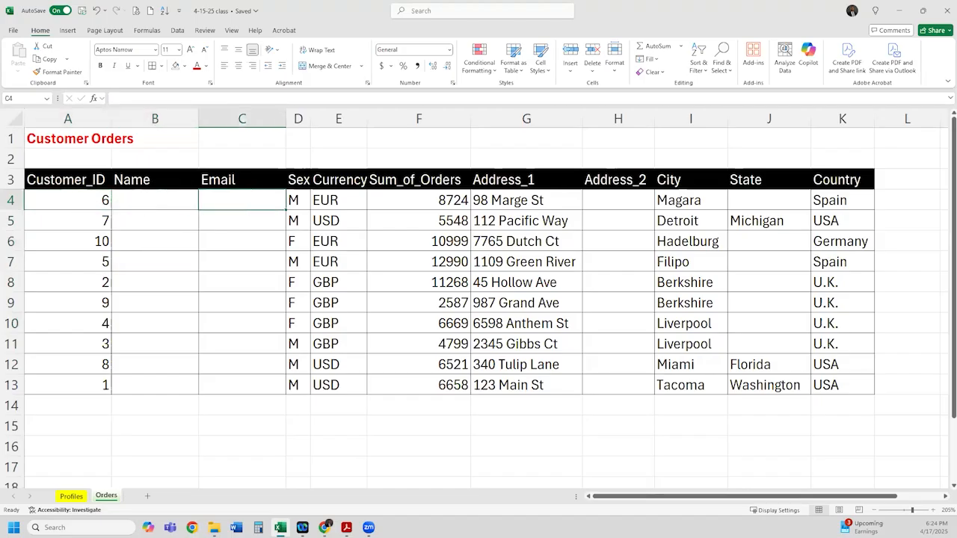
{"action": "key", "text": "Left"}
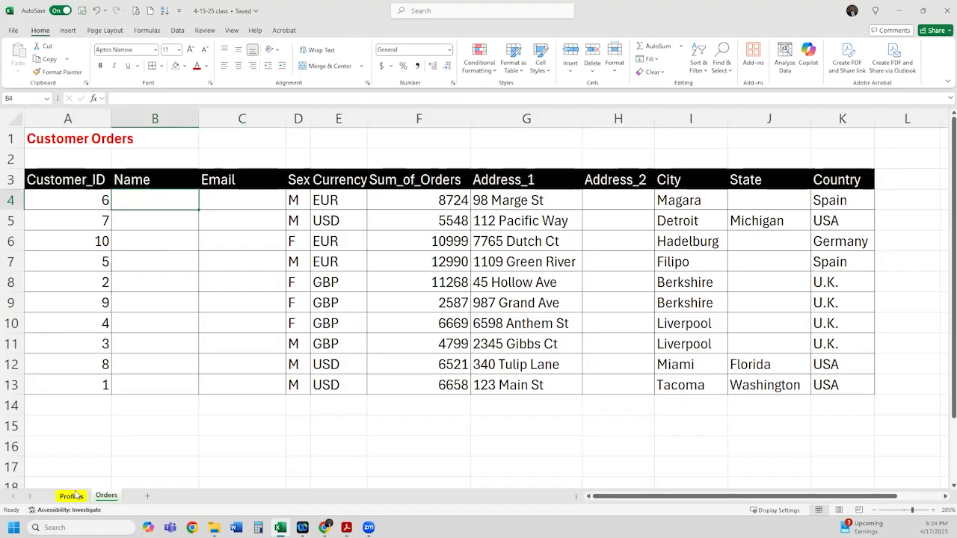
Step: Try copying the name and email in B4:C4 of Profiles into B4:C4 of Orders, and undo the paste
{"action": "left_click", "coordinate": [72, 496]}
{"action": "left_click", "coordinate": [82, 179]}
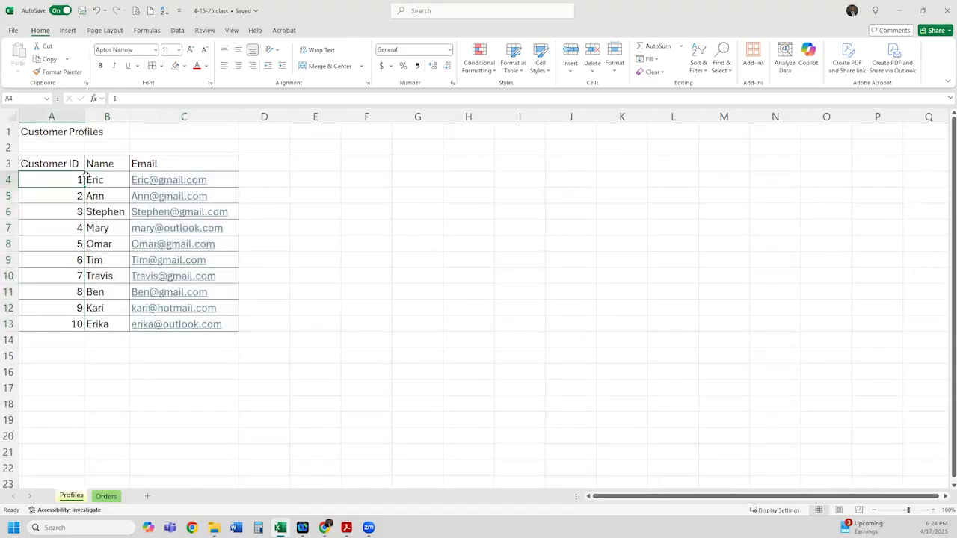
{"action": "left_click_drag", "start_coordinate": [108, 180], "coordinate": [170, 218]}
{"action": "key", "text": "ctrl+c"}
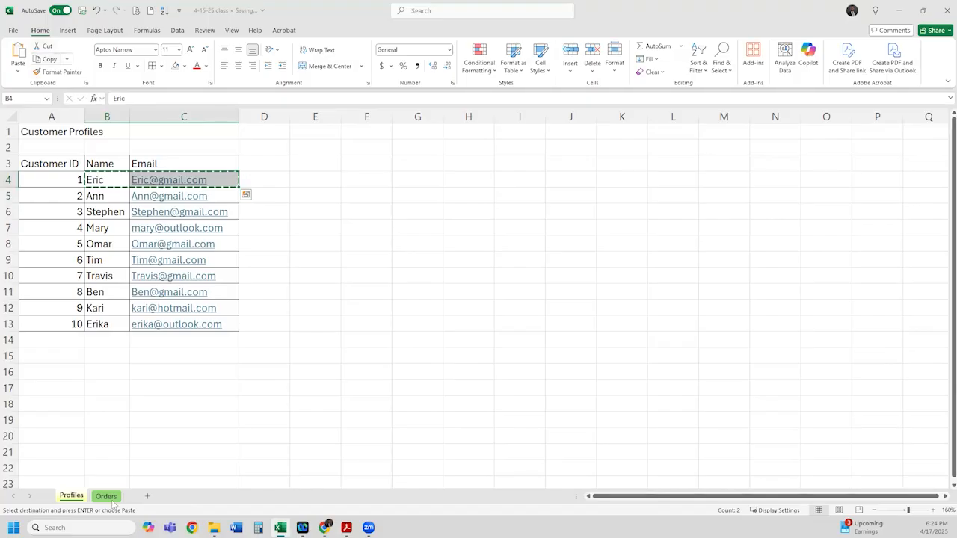
{"action": "left_click", "coordinate": [57, 67]}
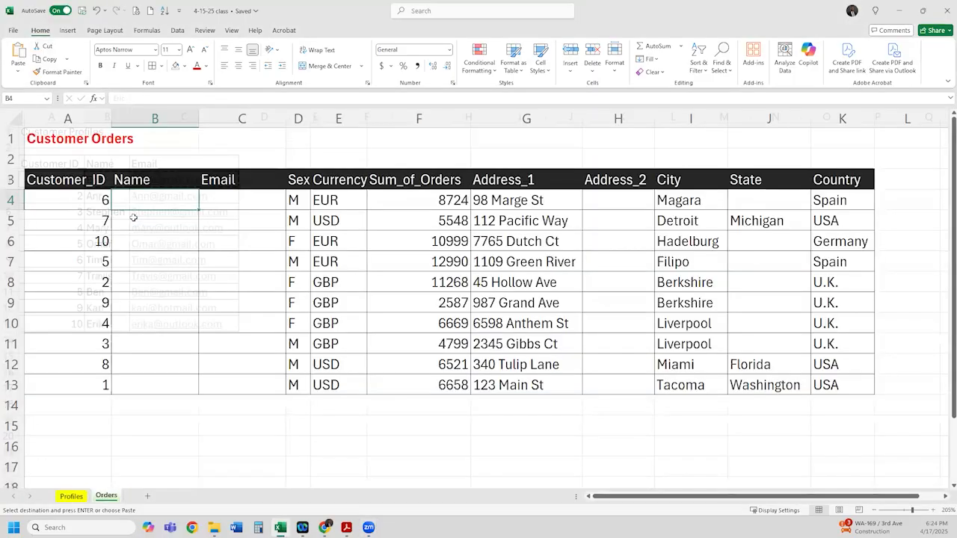
{"action": "key", "text": "ctrl+v"}
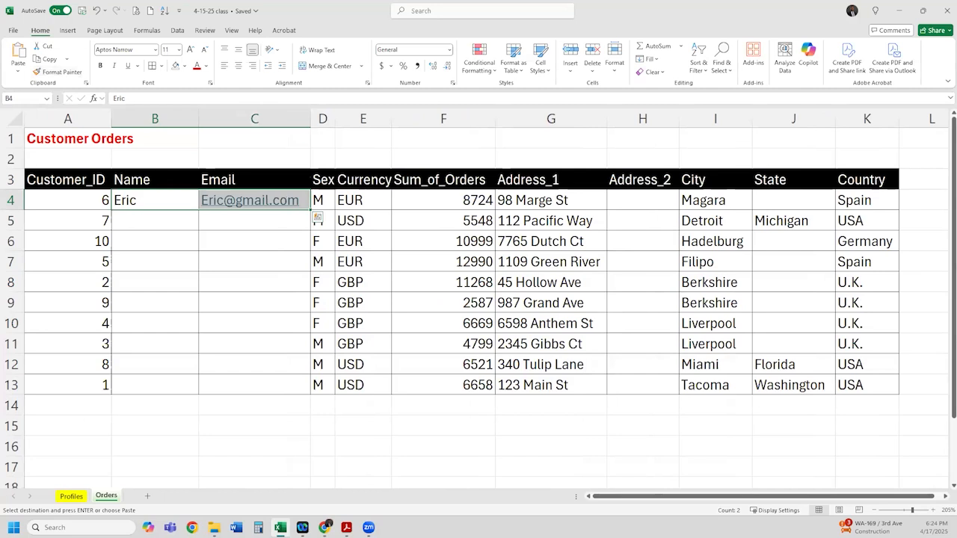
{"action": "left_click_drag", "start_coordinate": [155, 200], "coordinate": [255, 385]}
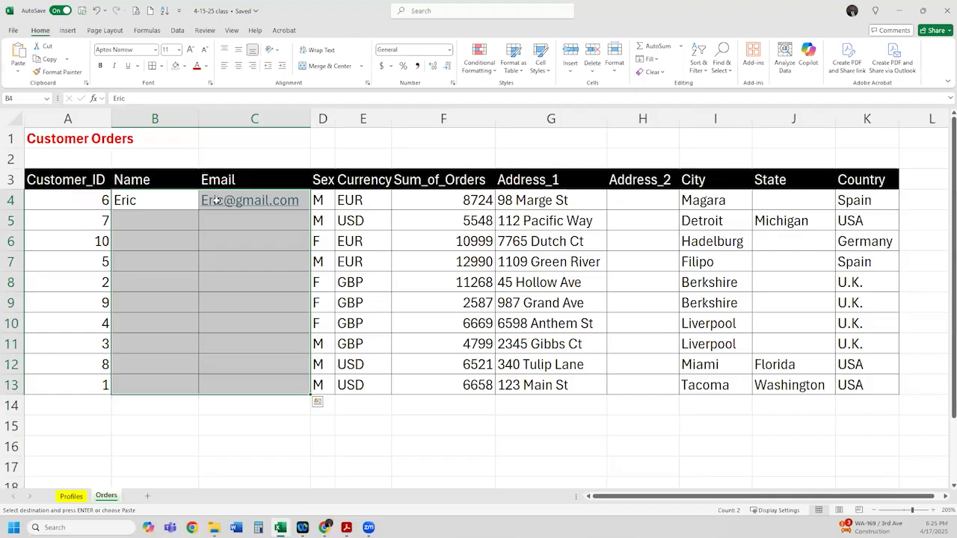
{"action": "key", "text": "ctrl+z"}
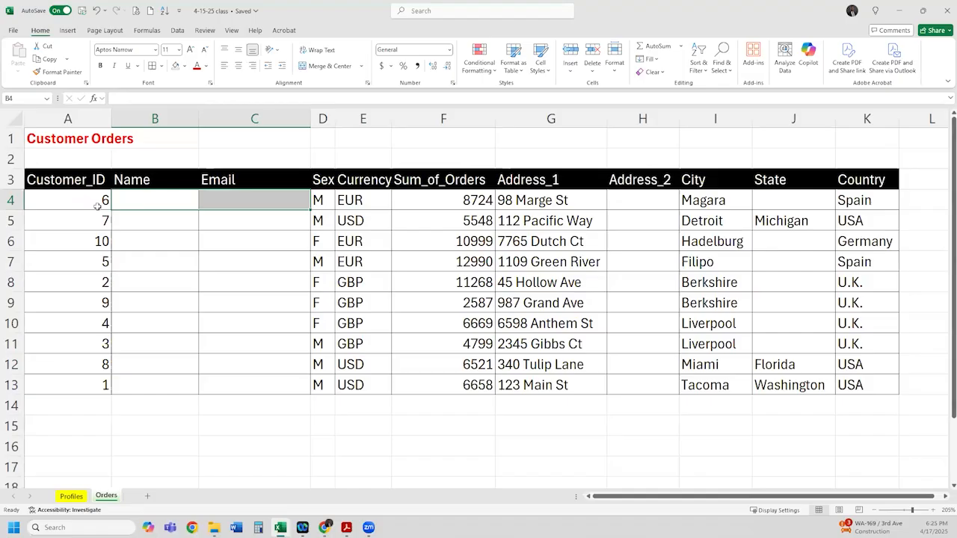
Step: Check which customer ID in row 4 of Orders needs a name and email, and where Profiles holds those details
{"action": "key", "text": "ctrl+Page_Up"}
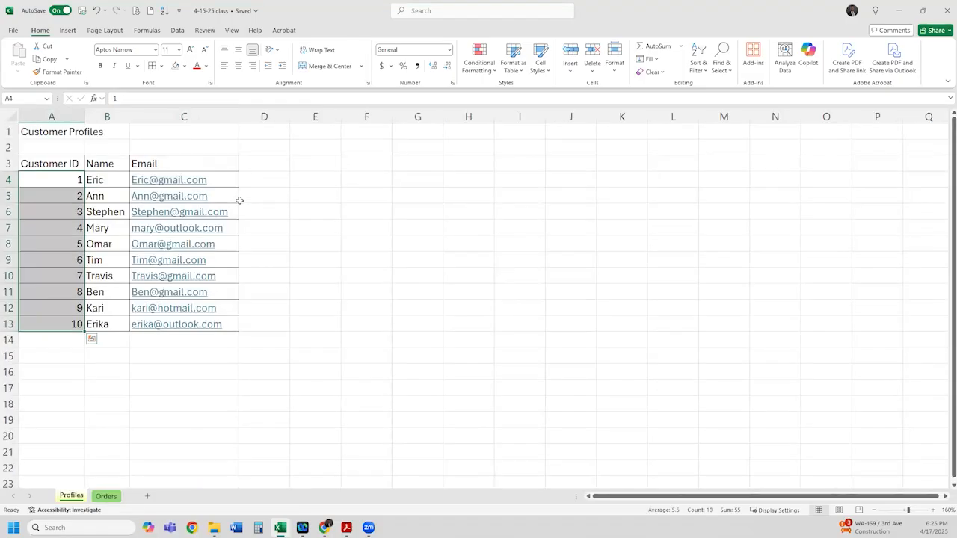
{"action": "key", "text": "ctrl+Page_Down"}
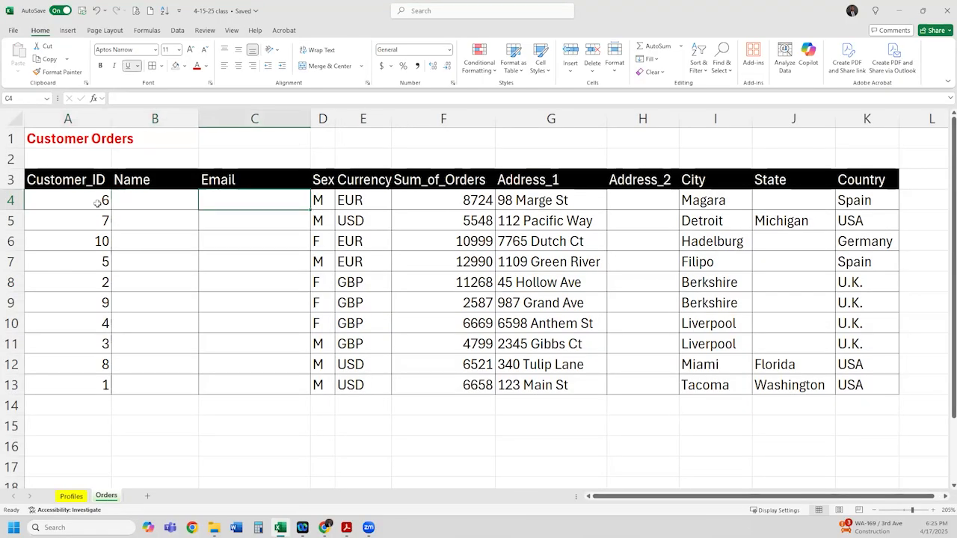
{"action": "key", "text": "Left"}
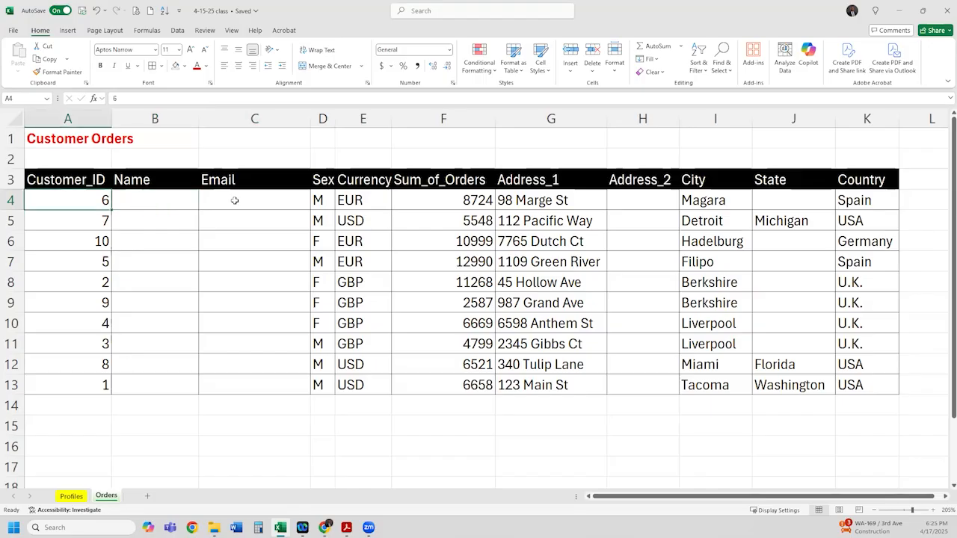
{"action": "key", "text": "Right"}
{"action": "key", "text": "Right"}
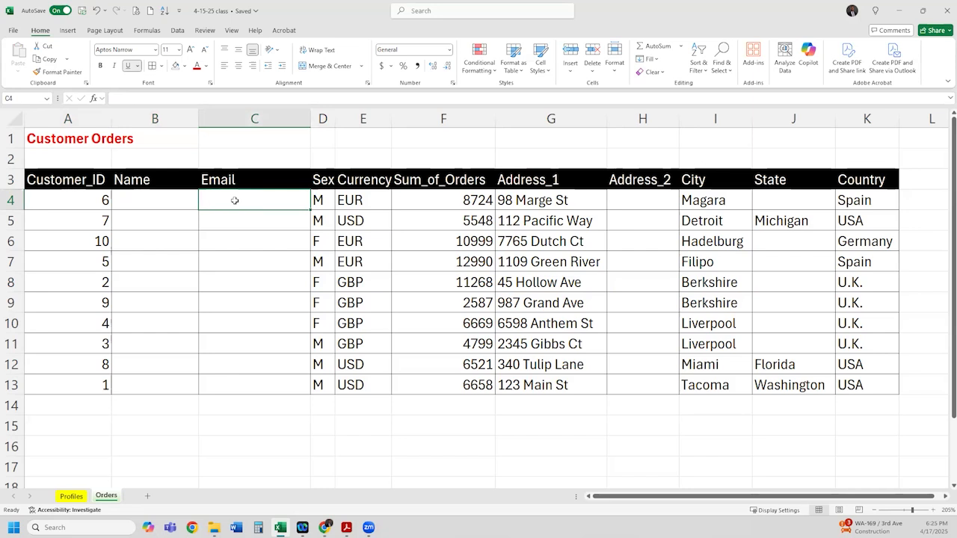
{"action": "key", "text": "Left"}
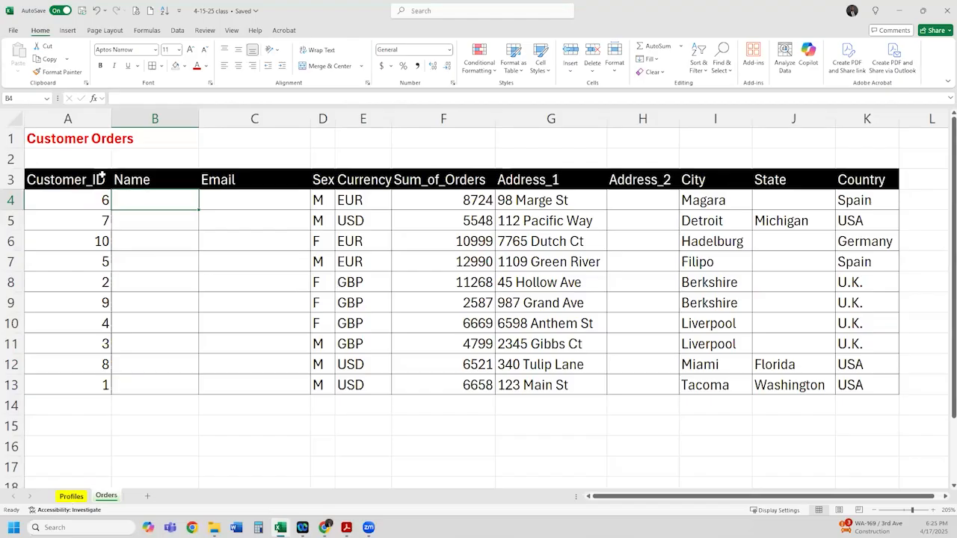
{"action": "key", "text": "ctrl+Page_Up"}
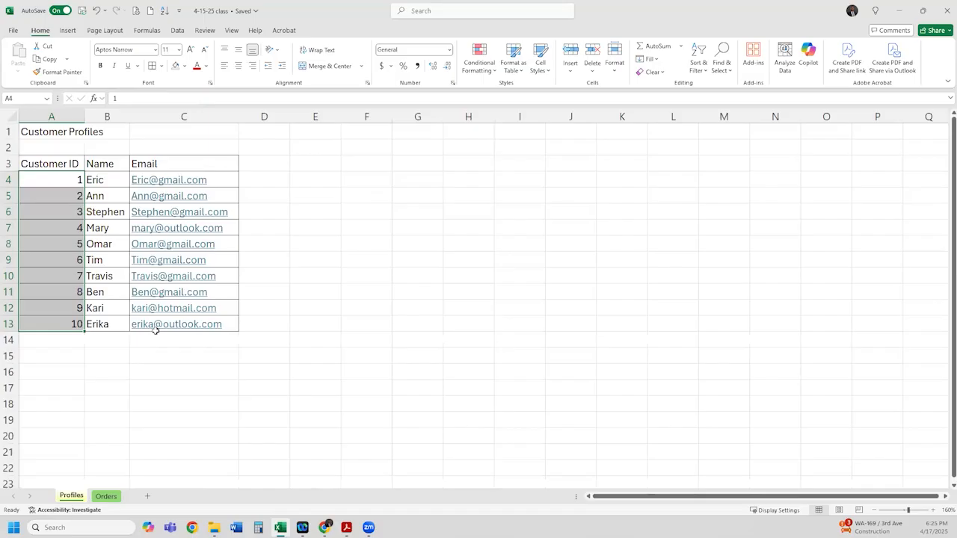
{"action": "left_click_drag", "start_coordinate": [107, 180], "coordinate": [155, 330]}
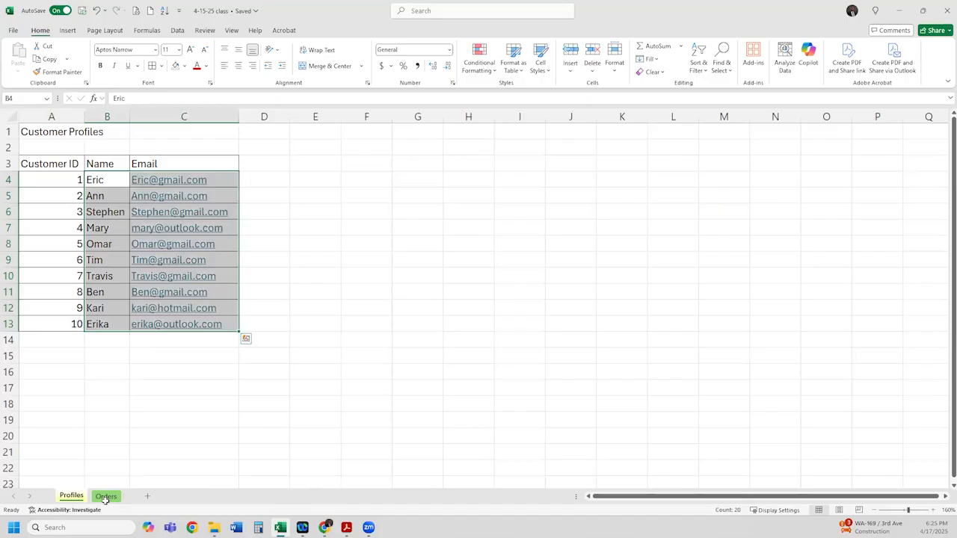
{"action": "left_click", "coordinate": [106, 497]}
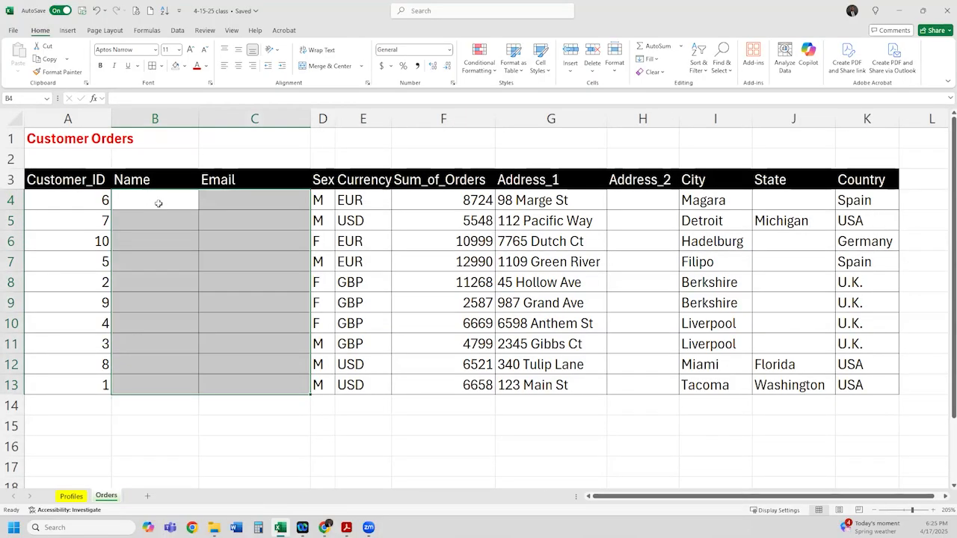
Step: Enter =VLOOKUP(A4,Profiles!A4:C13,2,FALSE) in B4 of Orders to look up the customer's name
{"action": "left_click", "coordinate": [159, 204]}
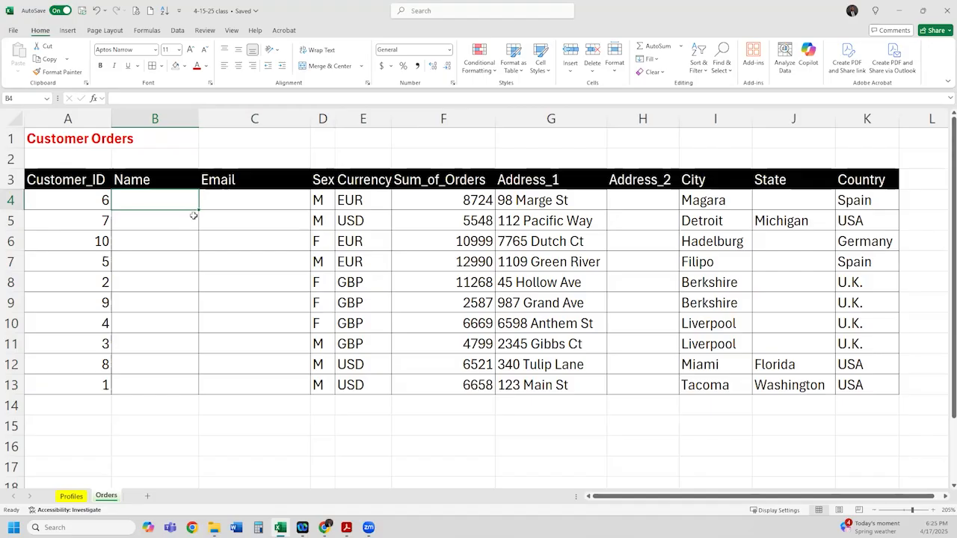
{"action": "type", "text": "="}
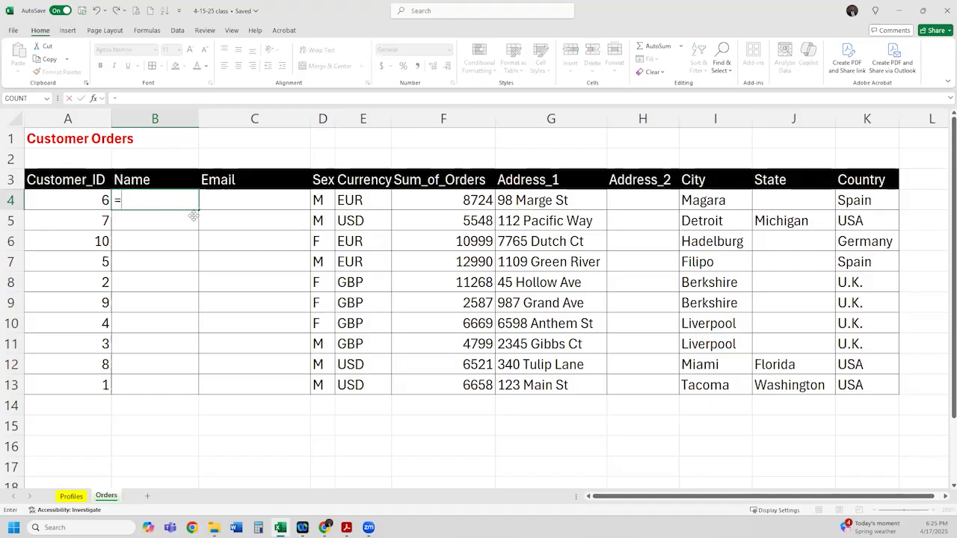
{"action": "type", "text": "vlookup"}
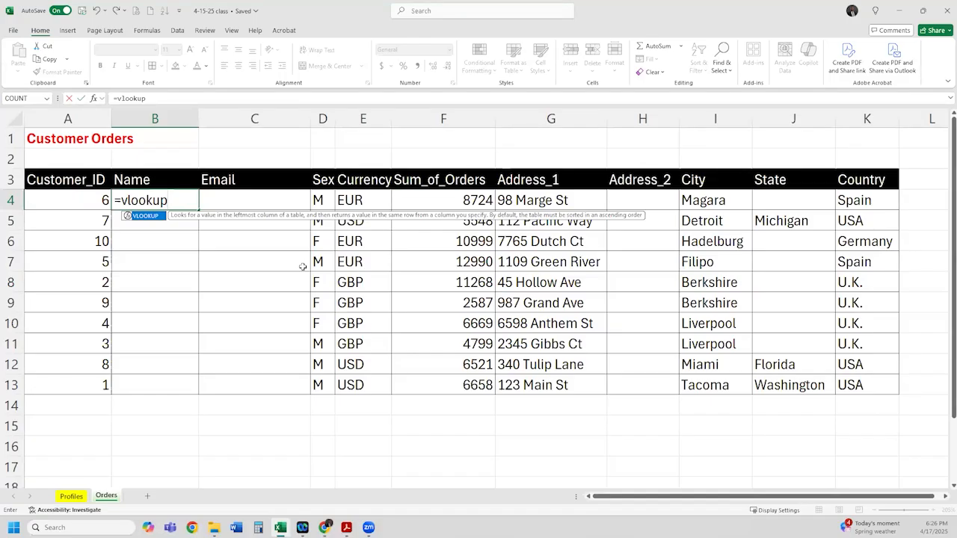
{"action": "type", "text": "("}
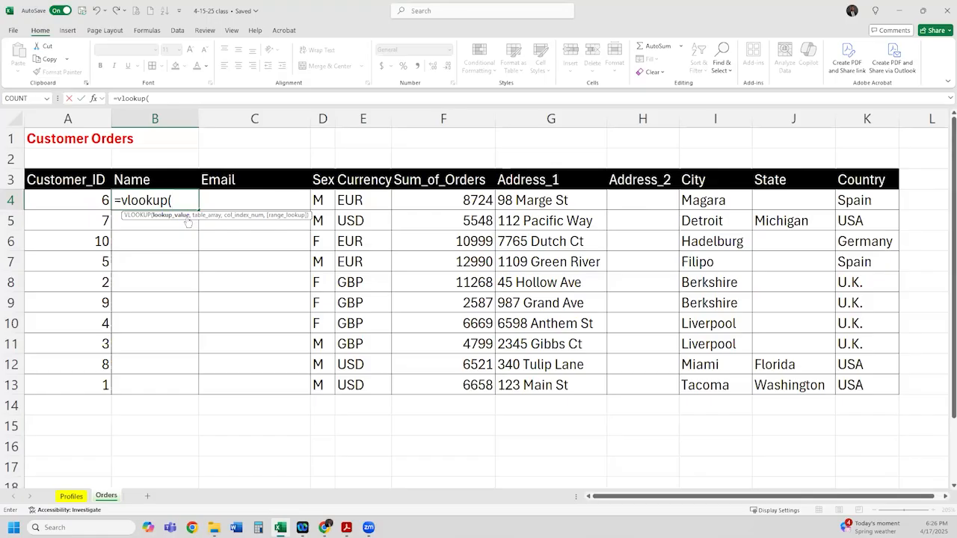
{"action": "left_click", "coordinate": [88, 195]}
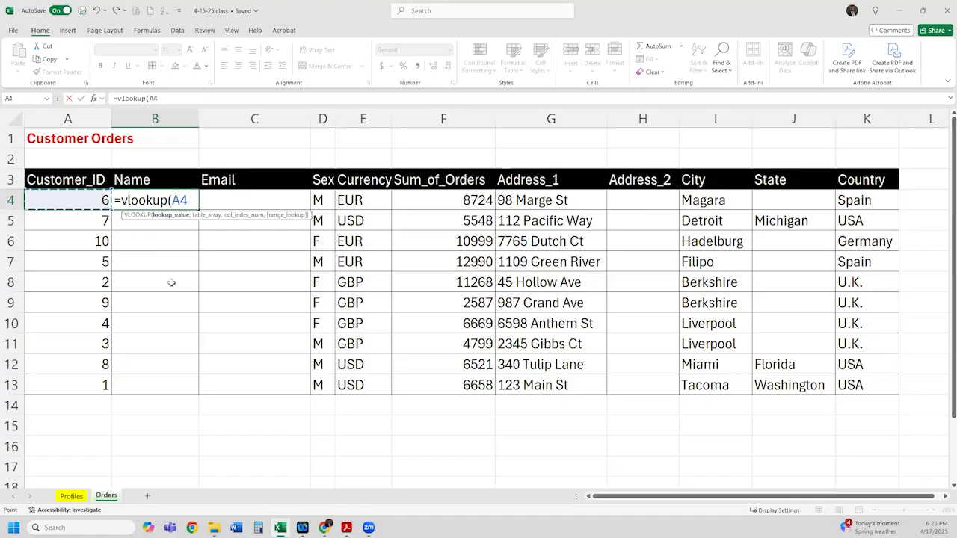
{"action": "type", "text": ","}
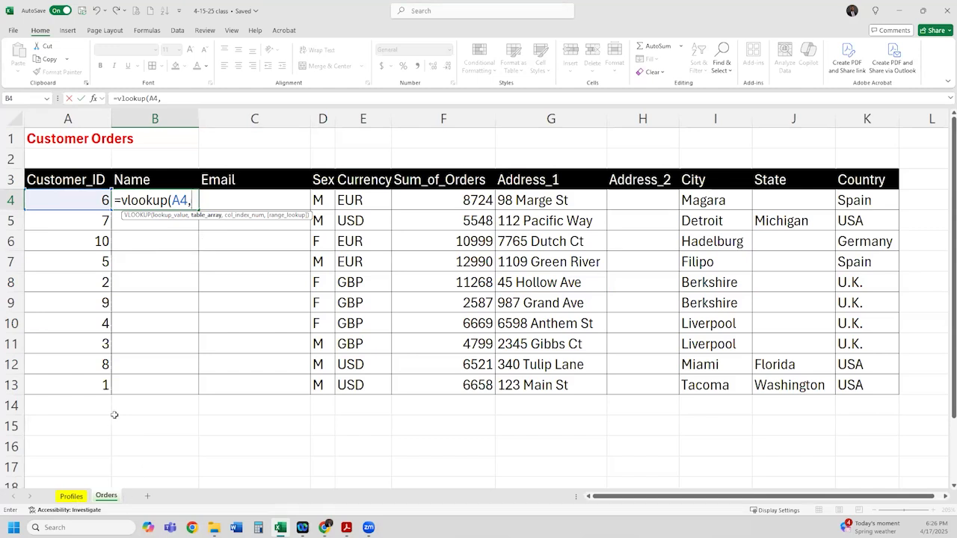
{"action": "key", "text": "ctrl+Page_Up"}
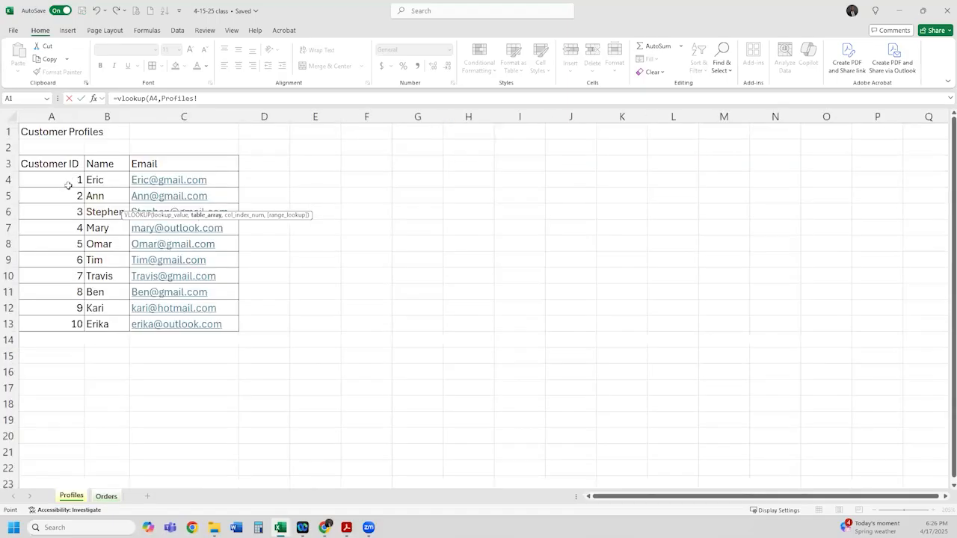
{"action": "left_click_drag", "start_coordinate": [64, 185], "coordinate": [182, 323]}
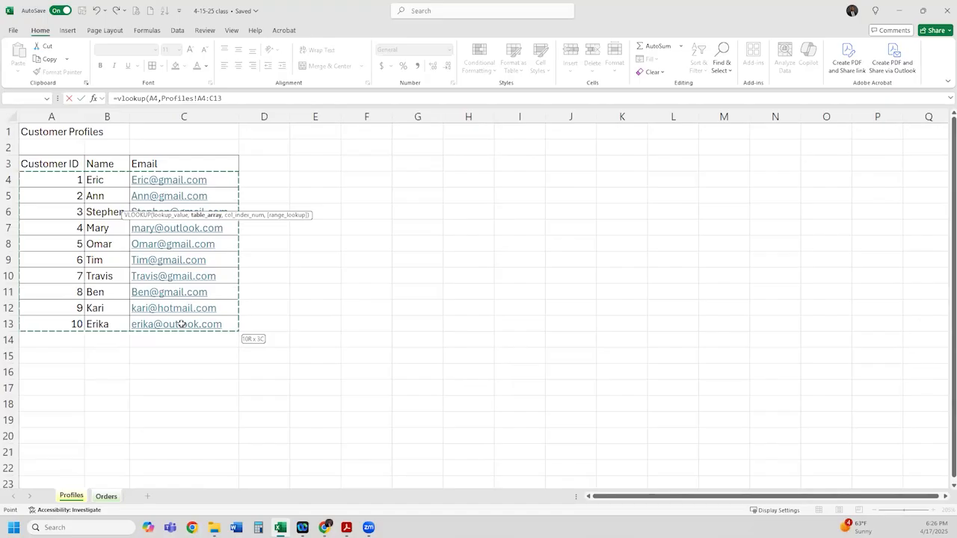
{"action": "left_click_drag", "start_coordinate": [181, 324], "coordinate": [184, 323]}
{"action": "left_click", "coordinate": [241, 99]}
{"action": "type", "text": ",2"}
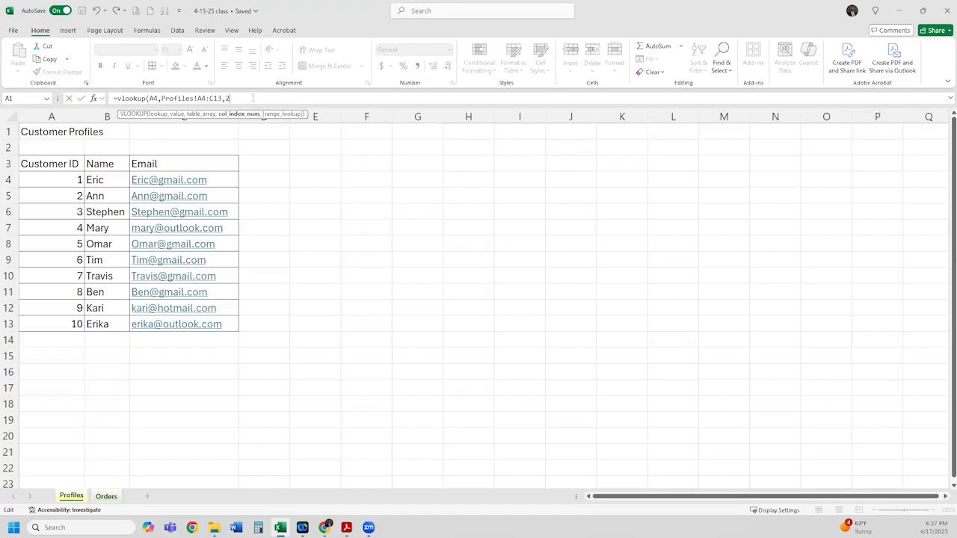
{"action": "type", "text": ",false"}
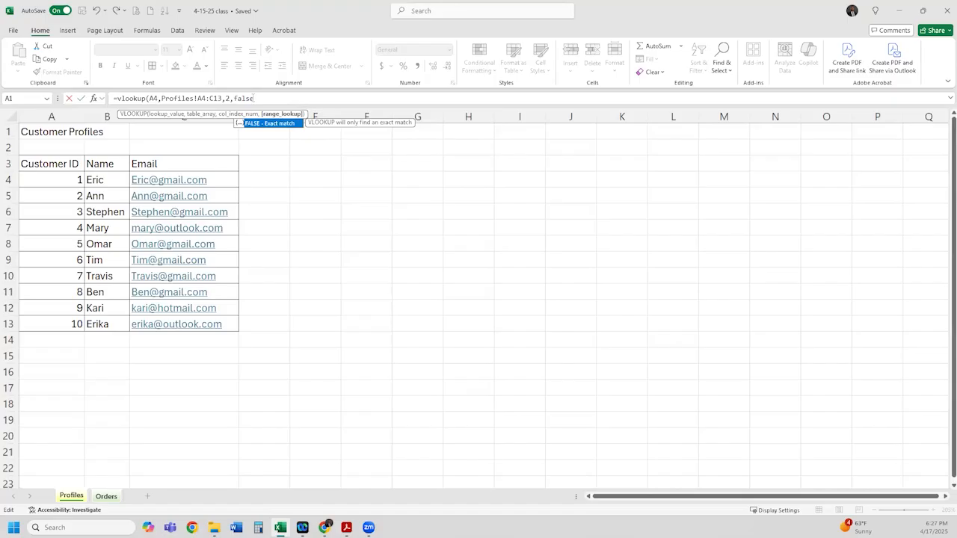
{"action": "type", "text": ")"}
{"action": "key", "text": "Return"}
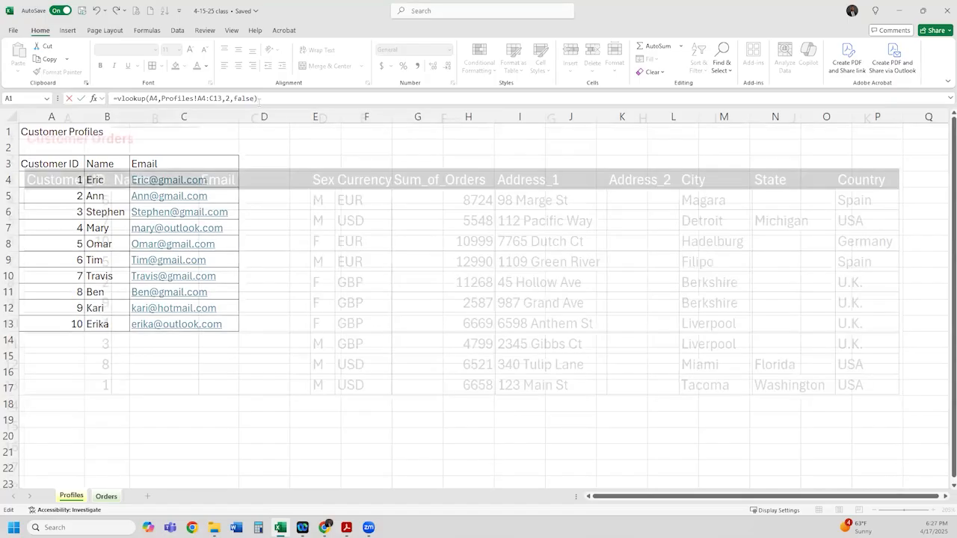
Step: Check the name returned in B4 of Orders against the row for customer ID 6 in Profiles
{"action": "key", "text": "Up"}
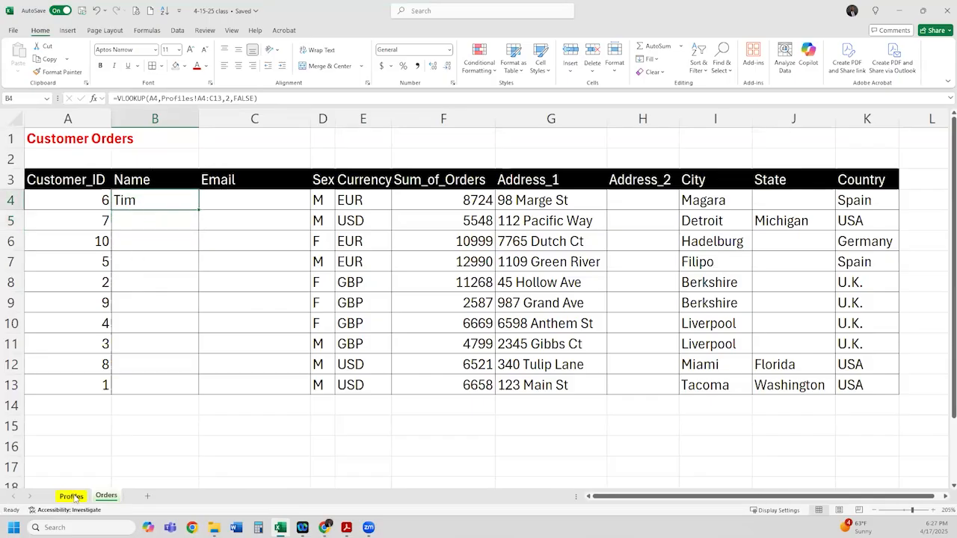
{"action": "key", "text": "Left"}
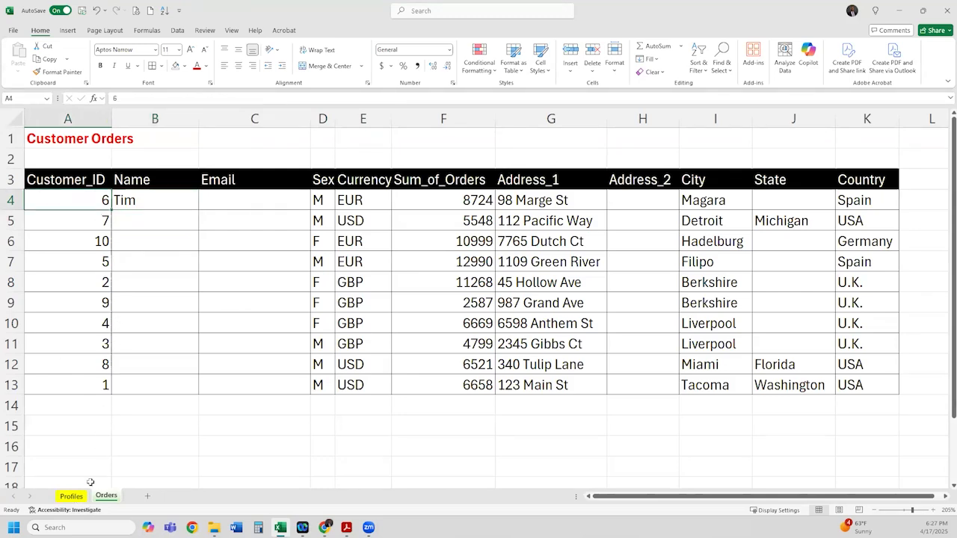
{"action": "left_click", "coordinate": [73, 496]}
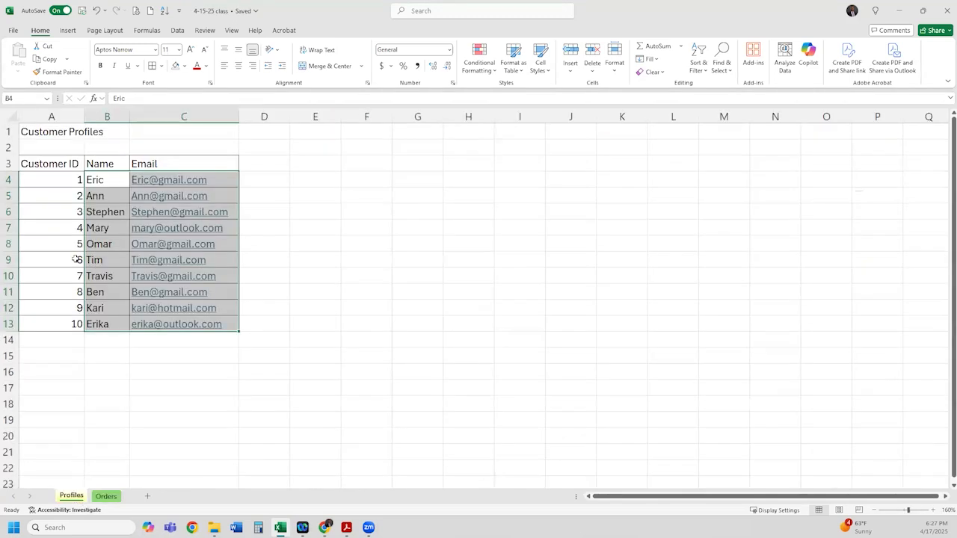
{"action": "left_click_drag", "start_coordinate": [77, 259], "coordinate": [231, 260]}
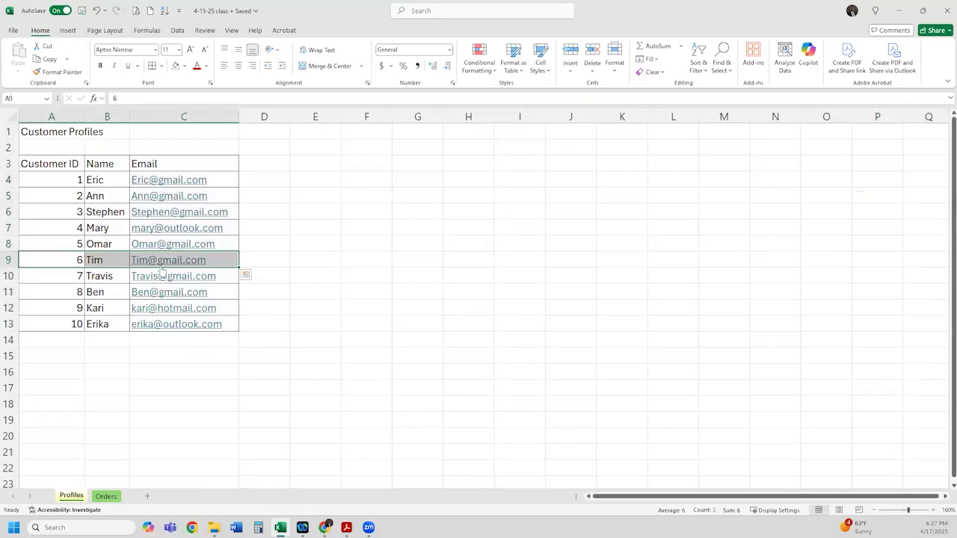
{"action": "left_click", "coordinate": [106, 496]}
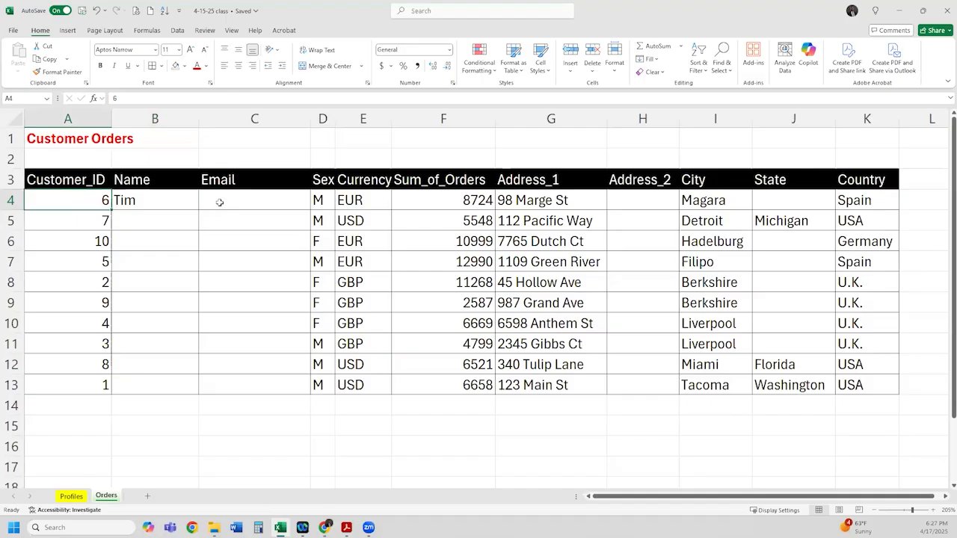
Step: Enter =VLOOKUP(A4,Profiles!A4:C13,3,FALSE) in C4 of Orders to look up the customer's email
{"action": "left_click", "coordinate": [234, 211]}
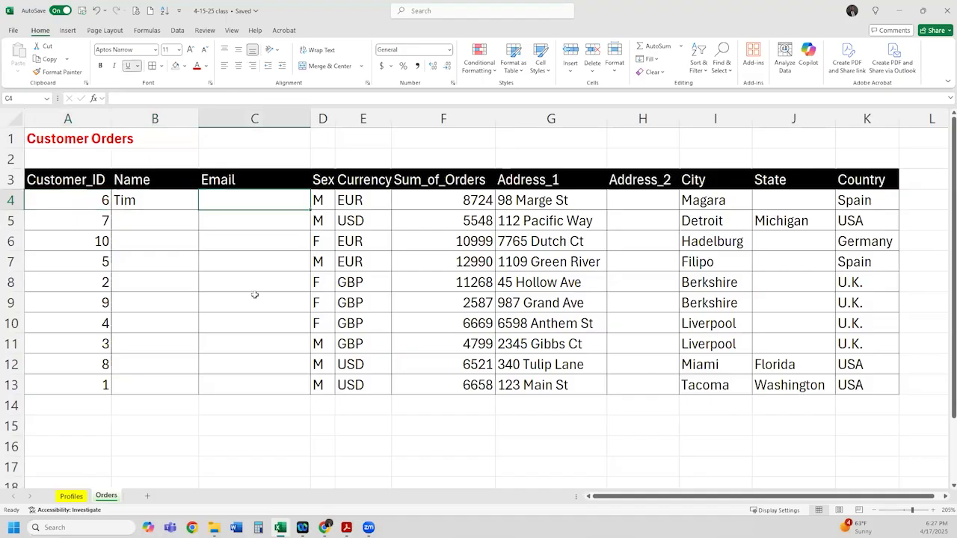
{"action": "type", "text": "=vloo"}
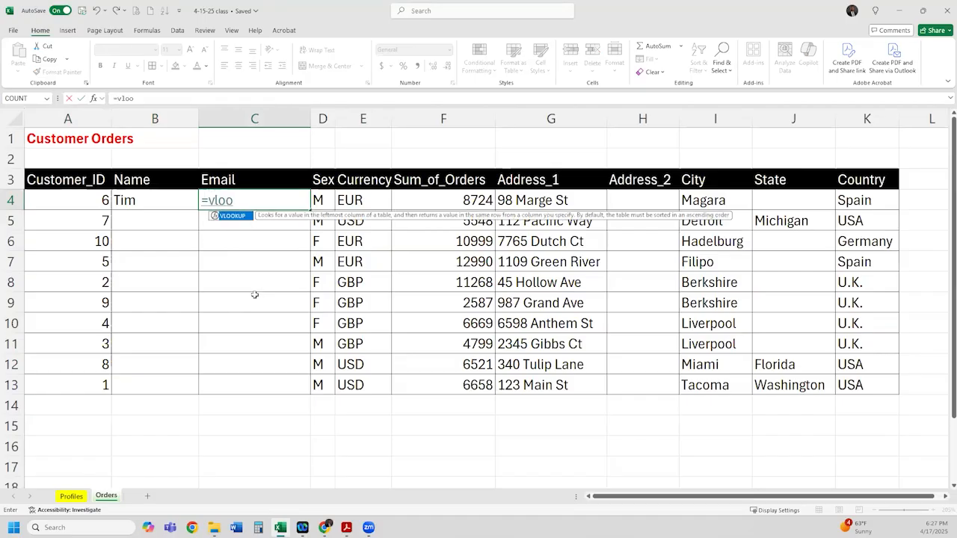
{"action": "type", "text": "kup("}
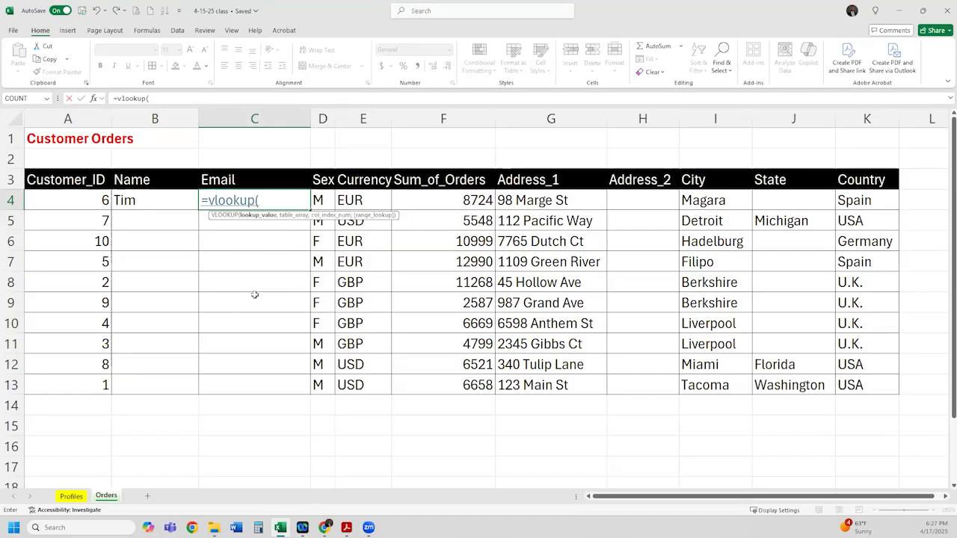
{"action": "left_click", "coordinate": [96, 198]}
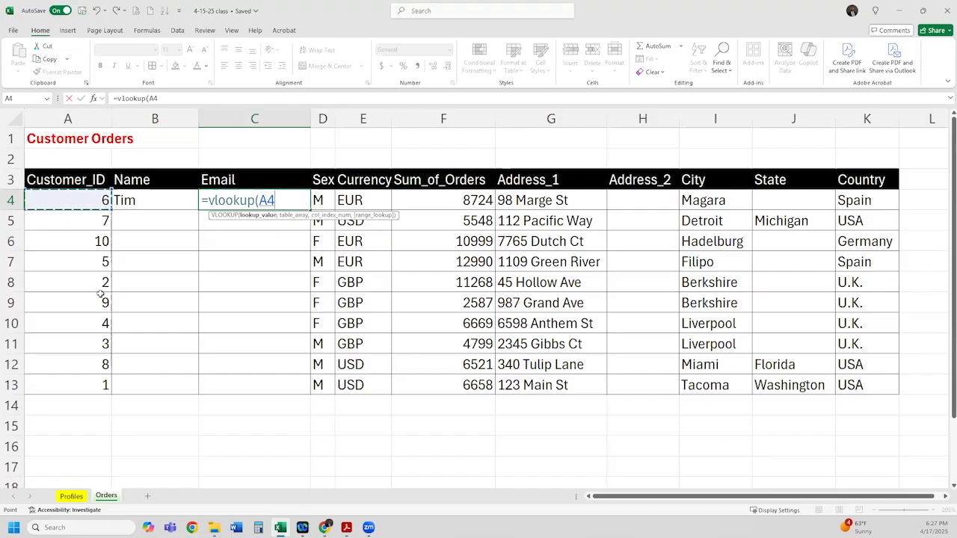
{"action": "type", "text": ","}
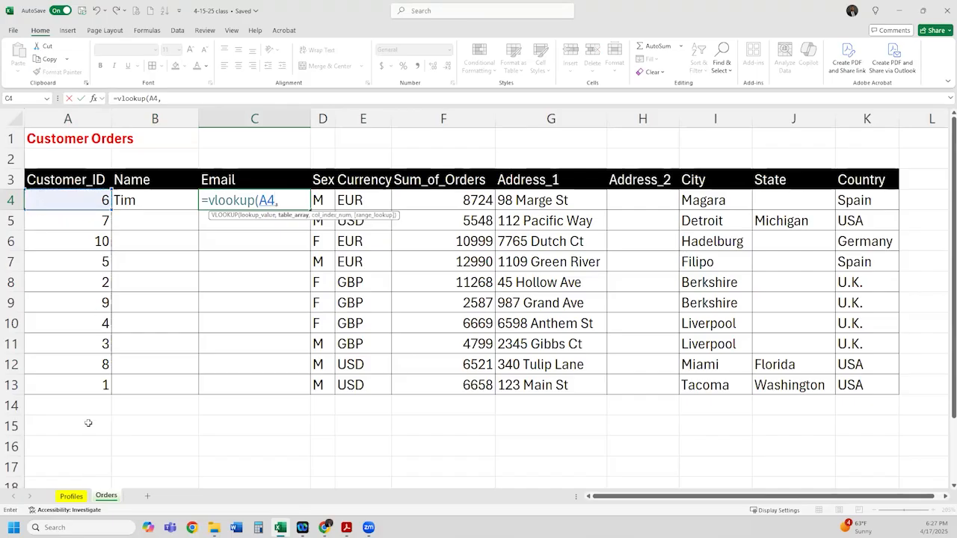
{"action": "left_click", "coordinate": [71, 496]}
{"action": "left_click_drag", "start_coordinate": [71, 177], "coordinate": [156, 324]}
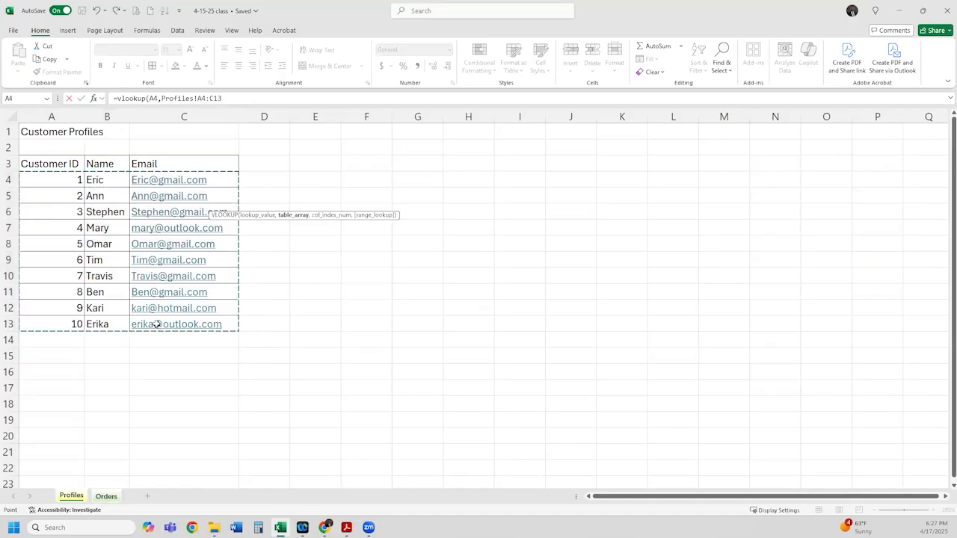
{"action": "type", "text": ","}
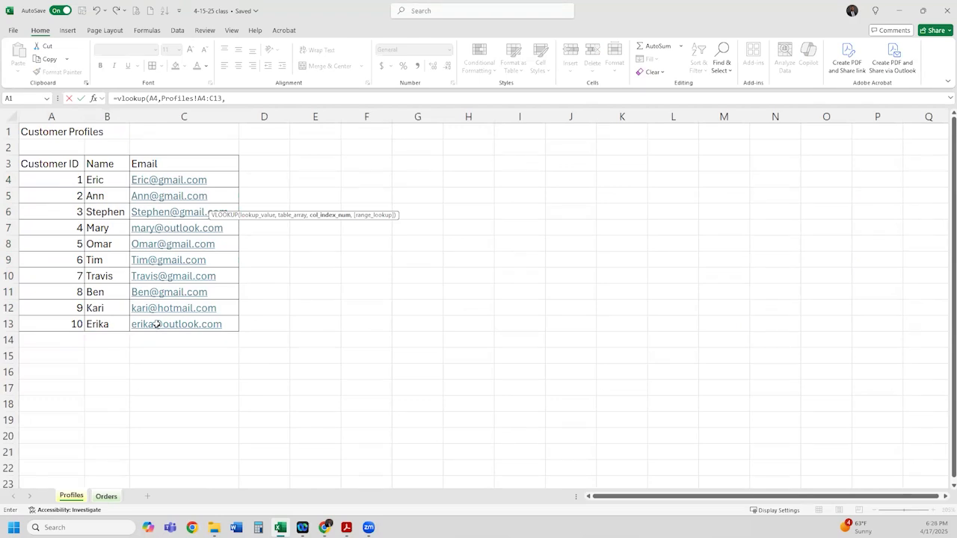
{"action": "type", "text": "3,"}
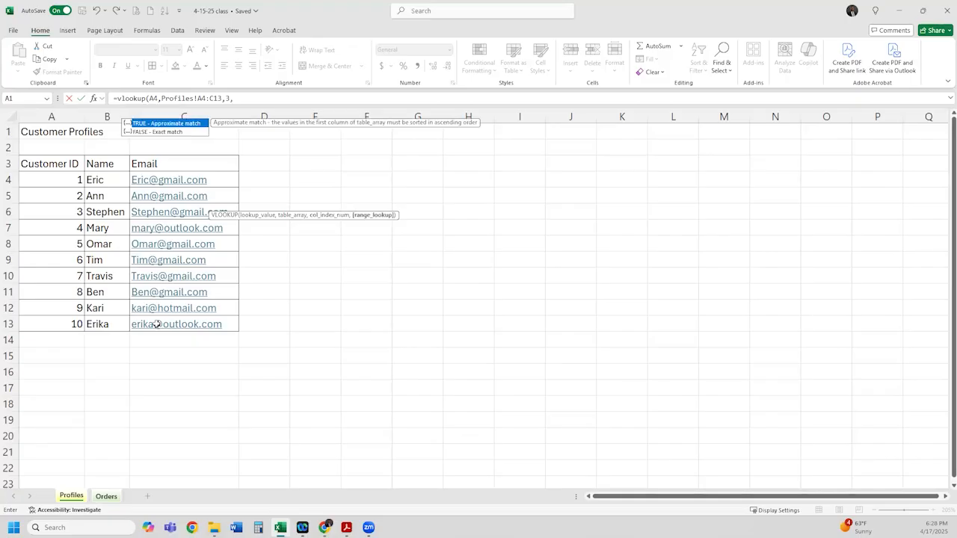
{"action": "type", "text": "false)"}
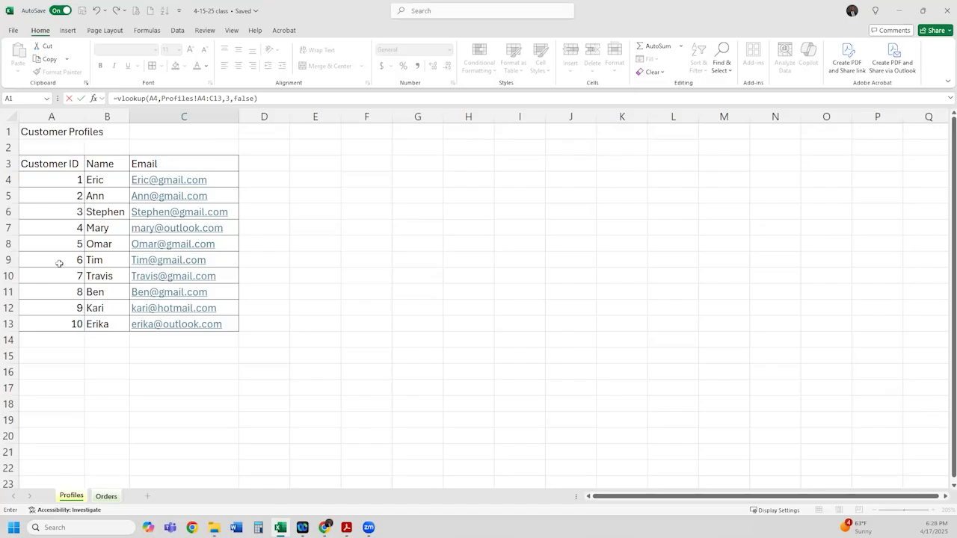
{"action": "key", "text": "Escape"}
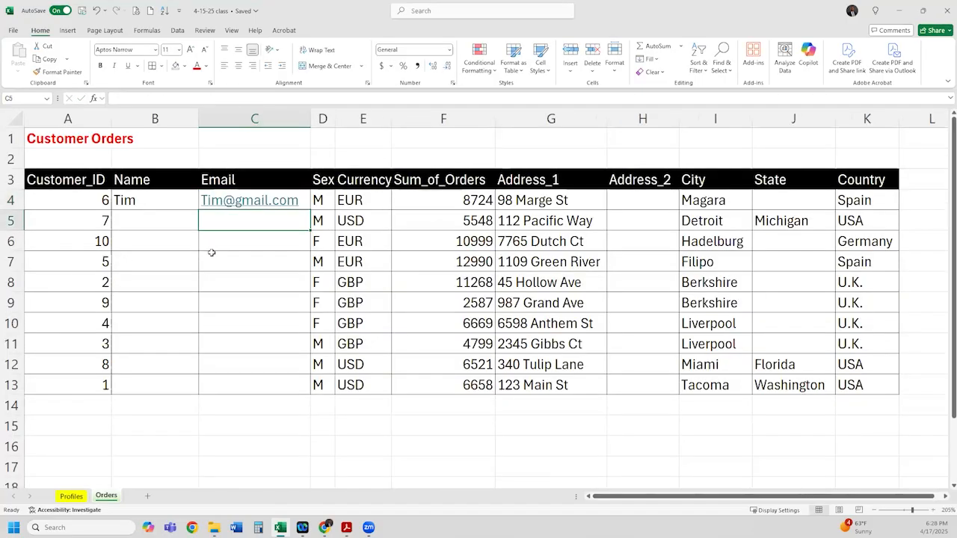
Step: Lock the references in the B4 name formula so it reads =VLOOKUP($A4,Profiles!$A$4:$C$13,2,FALSE)
{"action": "left_click", "coordinate": [148, 204]}
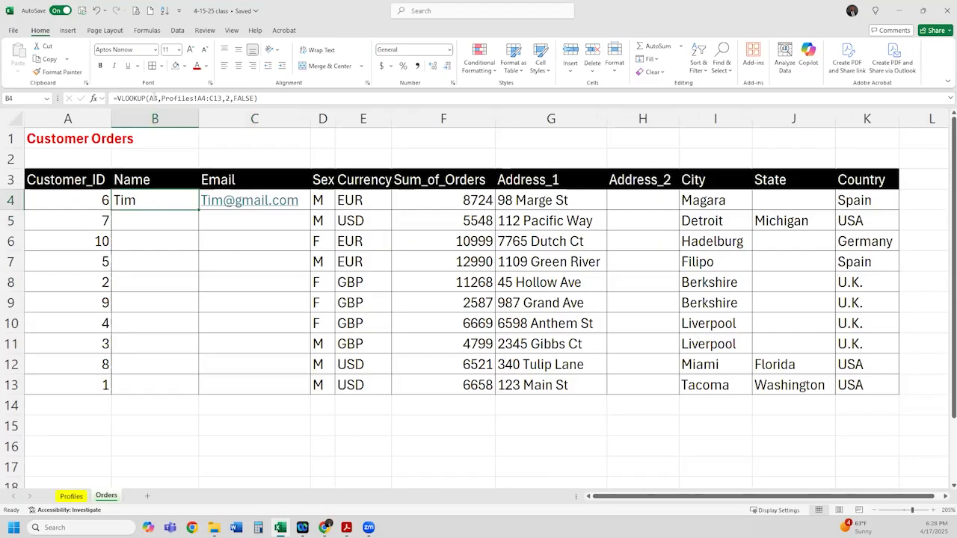
{"action": "left_click", "coordinate": [151, 98]}
{"action": "type", "text": "$"}
{"action": "key", "text": "Right"}
{"action": "key", "text": "Right"}
{"action": "key", "text": "Right"}
{"action": "key", "text": "Right"}
{"action": "key", "text": "Right"}
{"action": "key", "text": "Right"}
{"action": "key", "text": "Right"}
{"action": "key", "text": "Right"}
{"action": "key", "text": "Right"}
{"action": "key", "text": "Right"}
{"action": "key", "text": "Right"}
{"action": "key", "text": "Right"}
{"action": "key", "text": "Right"}
{"action": "key", "text": "Right"}
{"action": "type", "text": "$"}
{"action": "key", "text": "Right"}
{"action": "type", "text": "$$"}
{"action": "key", "text": "Right"}
{"action": "type", "text": "$"}
{"action": "key", "text": "Return"}
Step: Lock the references in the C4 email formula so it reads =VLOOKUP($A4,Profiles!$A$4:$C$13,3,FALSE)
{"action": "left_click", "coordinate": [282, 223]}
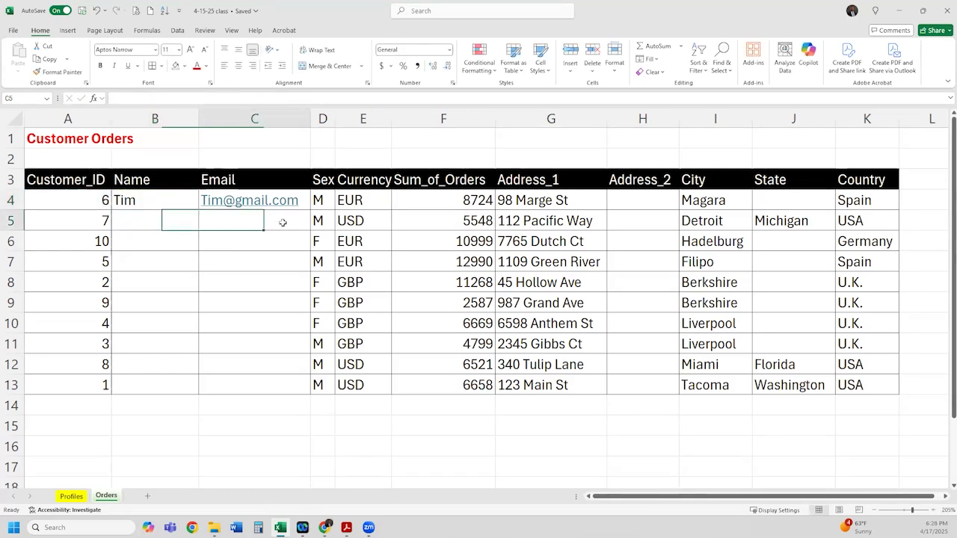
{"action": "key", "text": "Up"}
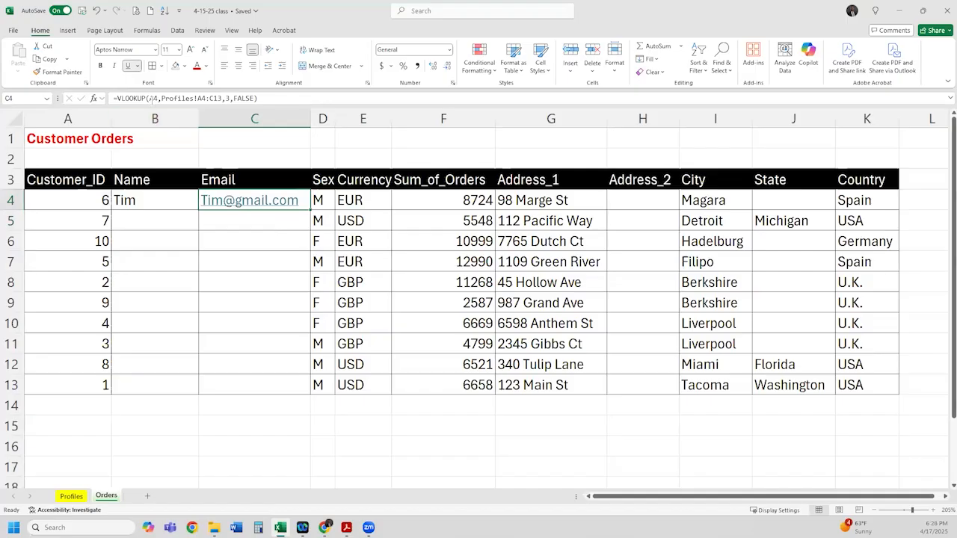
{"action": "key", "text": "F2"}
{"action": "type", "text": "$"}
{"action": "key", "text": "Right"}
{"action": "key", "text": "Right"}
{"action": "key", "text": "Right"}
{"action": "key", "text": "Right"}
{"action": "key", "text": "Right"}
{"action": "key", "text": "Right"}
{"action": "key", "text": "Right"}
{"action": "key", "text": "Right"}
{"action": "key", "text": "Right"}
{"action": "type", "text": "$"}
{"action": "key", "text": "Right"}
{"action": "type", "text": "$"}
{"action": "key", "text": "Right"}
{"action": "type", "text": "$"}
{"action": "key", "text": "Right"}
{"action": "type", "text": "$"}
{"action": "key", "text": "Return"}
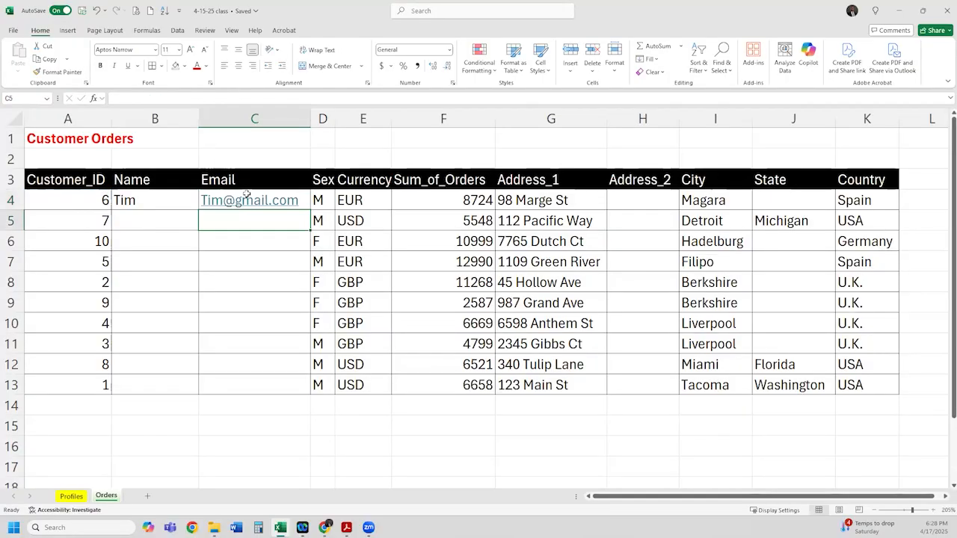
Step: Fill the name formula in B4 down through B13
{"action": "left_click", "coordinate": [172, 207]}
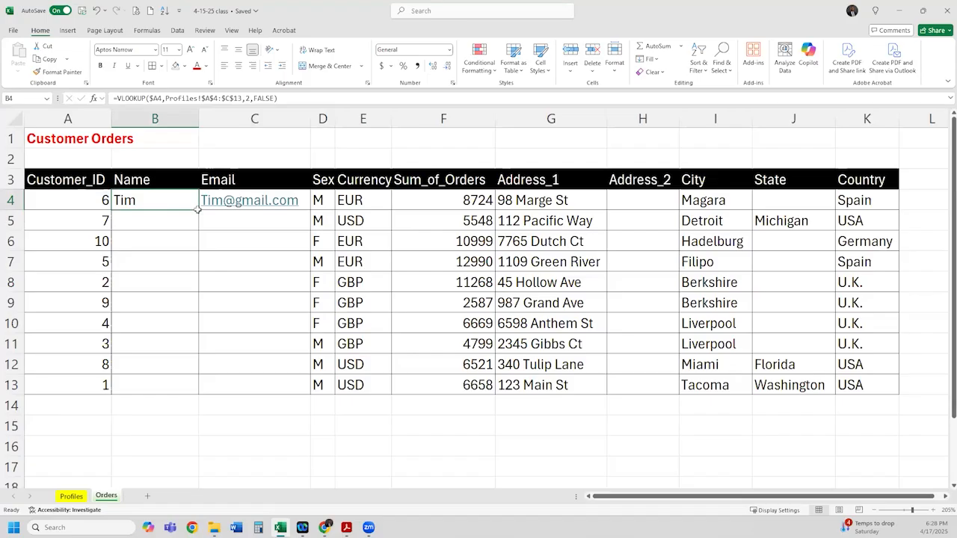
{"action": "left_click_drag", "start_coordinate": [198, 212], "coordinate": [200, 388]}
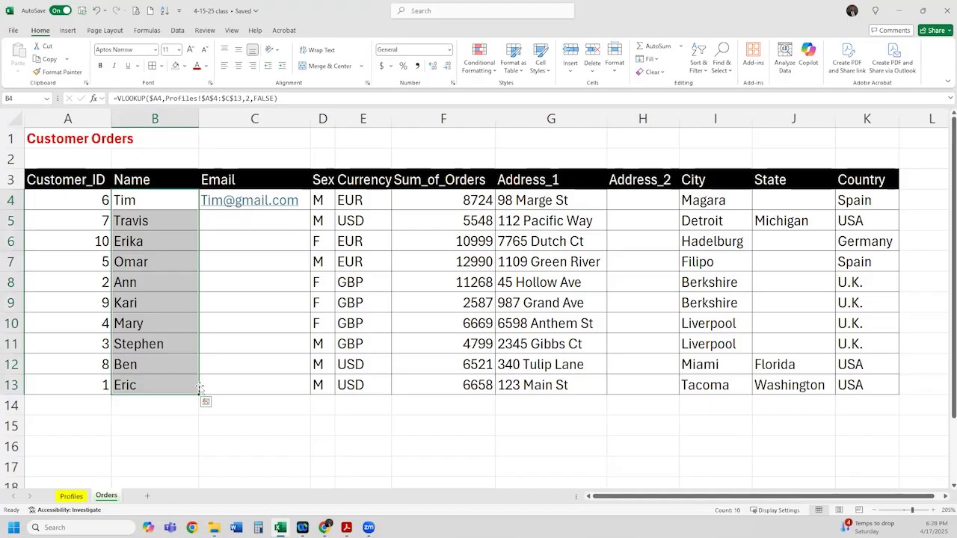
Step: Fill the email formula in C4 down through C13 and autofit the width of column C
{"action": "left_click", "coordinate": [303, 207]}
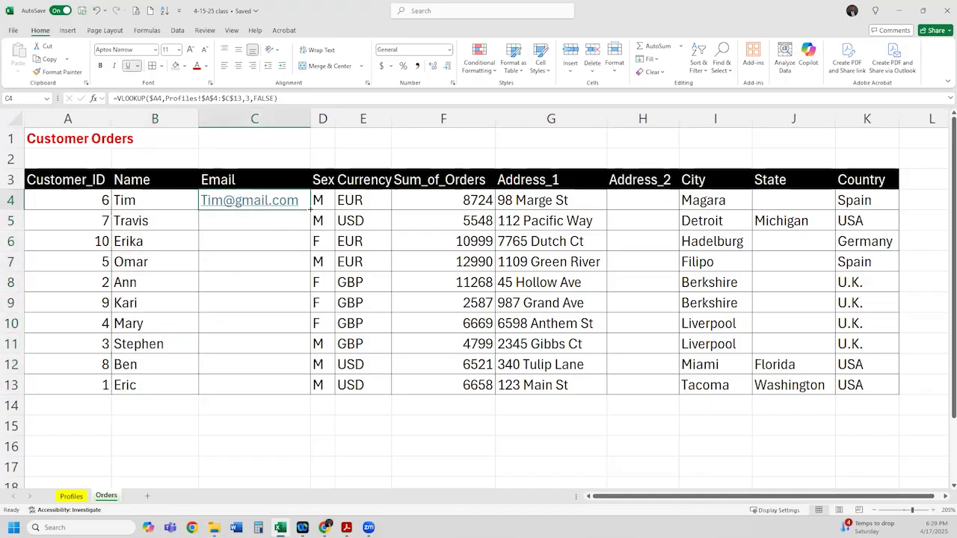
{"action": "left_click_drag", "start_coordinate": [310, 209], "coordinate": [307, 400]}
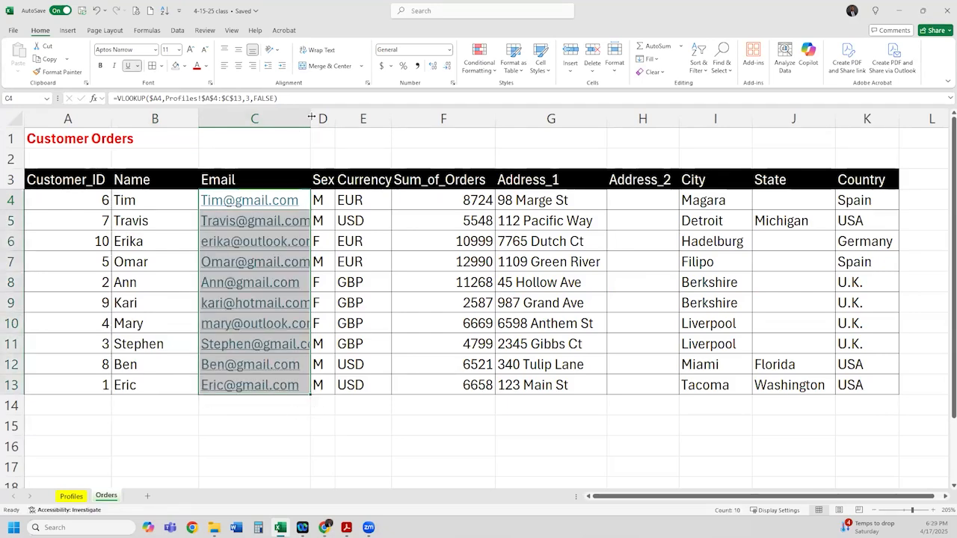
{"action": "double_click", "coordinate": [311, 118]}
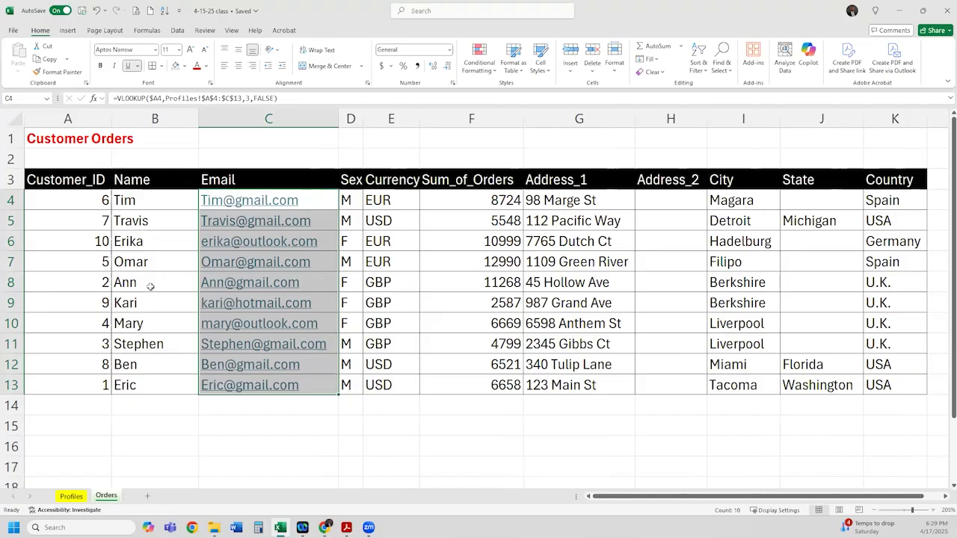
{"action": "left_click", "coordinate": [171, 325]}
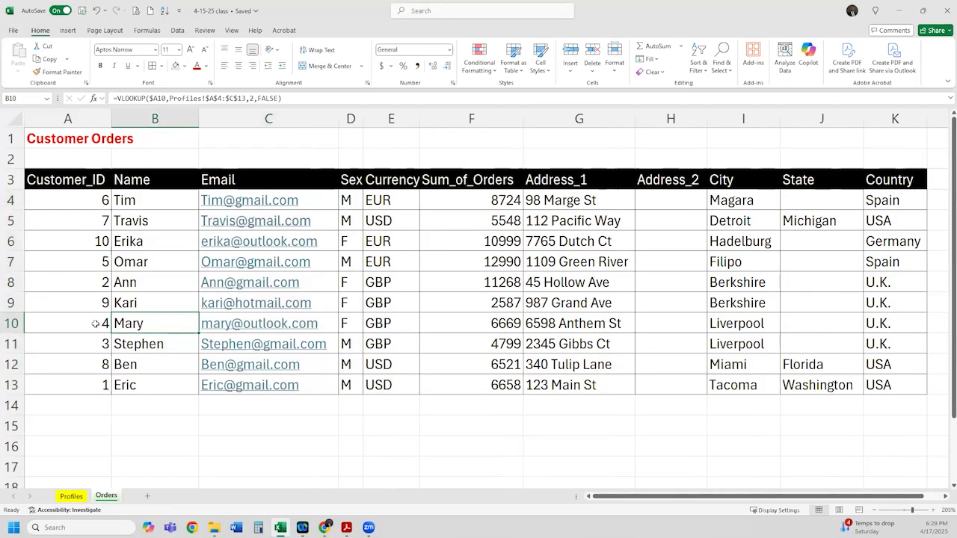
{"action": "left_click_drag", "start_coordinate": [93, 208], "coordinate": [87, 381]}
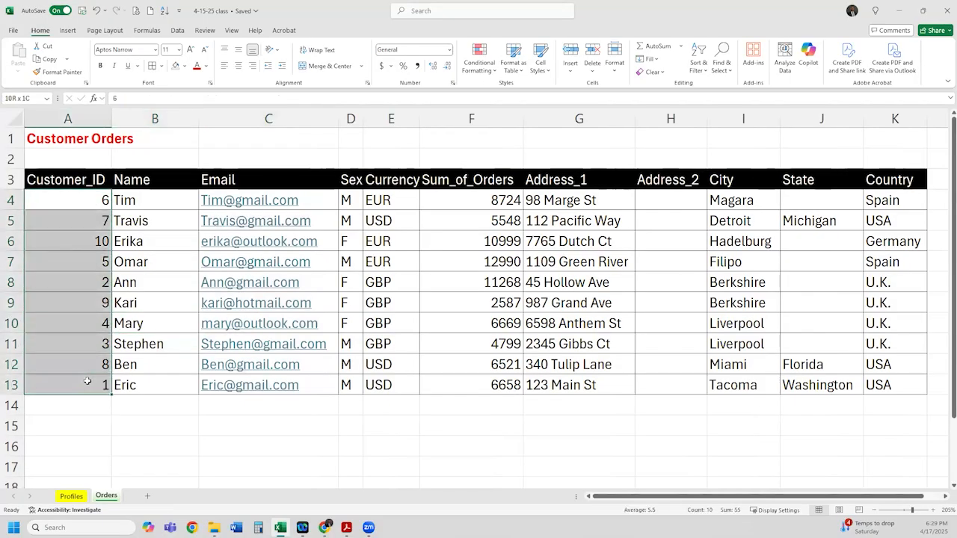
{"action": "left_click_drag", "start_coordinate": [172, 201], "coordinate": [213, 382]}
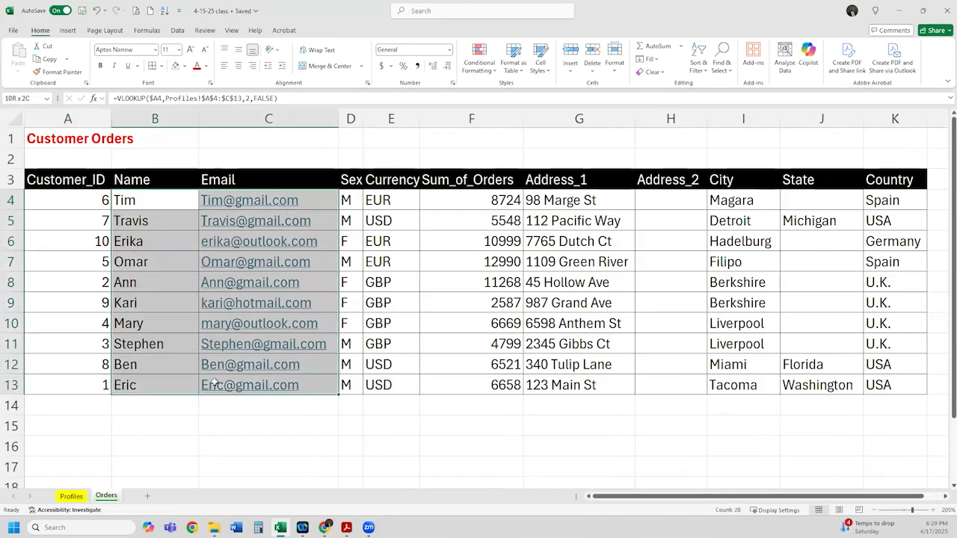
{"action": "left_click", "coordinate": [449, 263]}
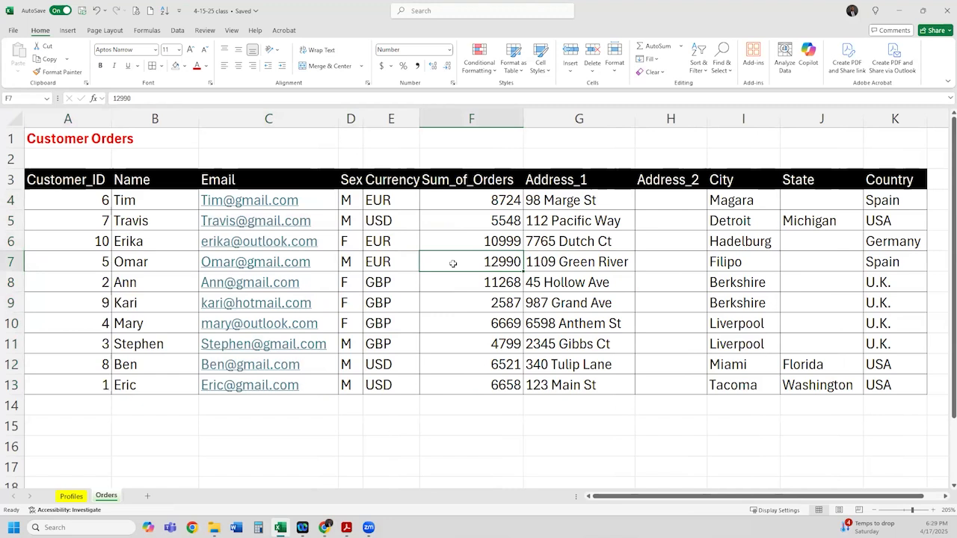
Step: Examine the filled email lookup formulas in C4 through C13 and the name lookup formulas in B4 and B5
{"action": "left_click", "coordinate": [333, 203]}
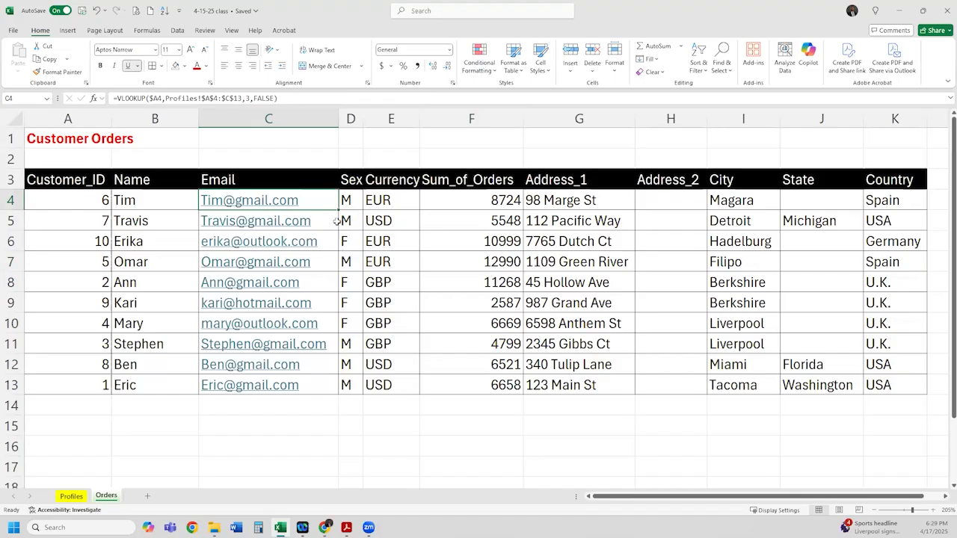
{"action": "left_click", "coordinate": [334, 230]}
{"action": "left_click", "coordinate": [334, 242]}
{"action": "left_click", "coordinate": [333, 261]}
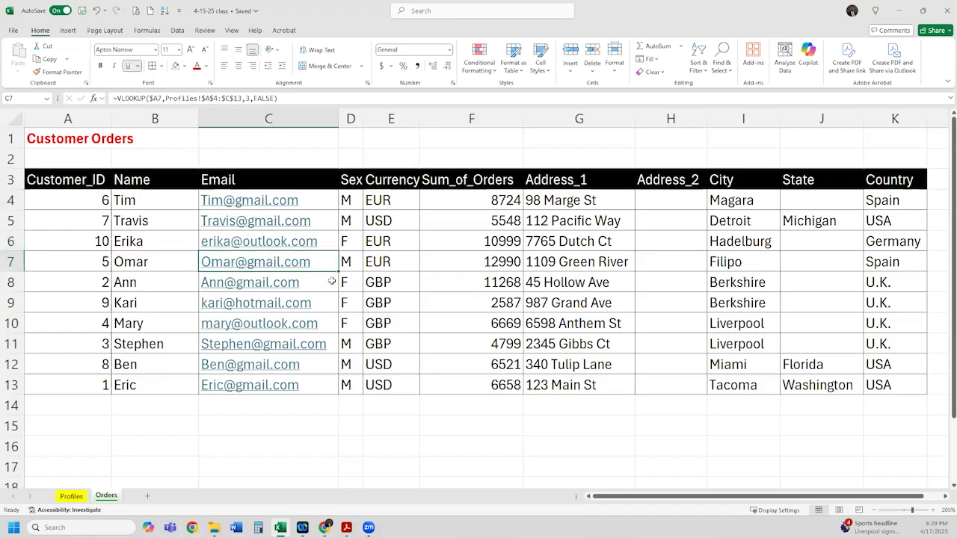
{"action": "left_click", "coordinate": [331, 282]}
{"action": "left_click", "coordinate": [330, 303]}
{"action": "left_click", "coordinate": [330, 327]}
{"action": "left_click", "coordinate": [328, 347]}
{"action": "left_click", "coordinate": [328, 367]}
{"action": "left_click", "coordinate": [328, 389]}
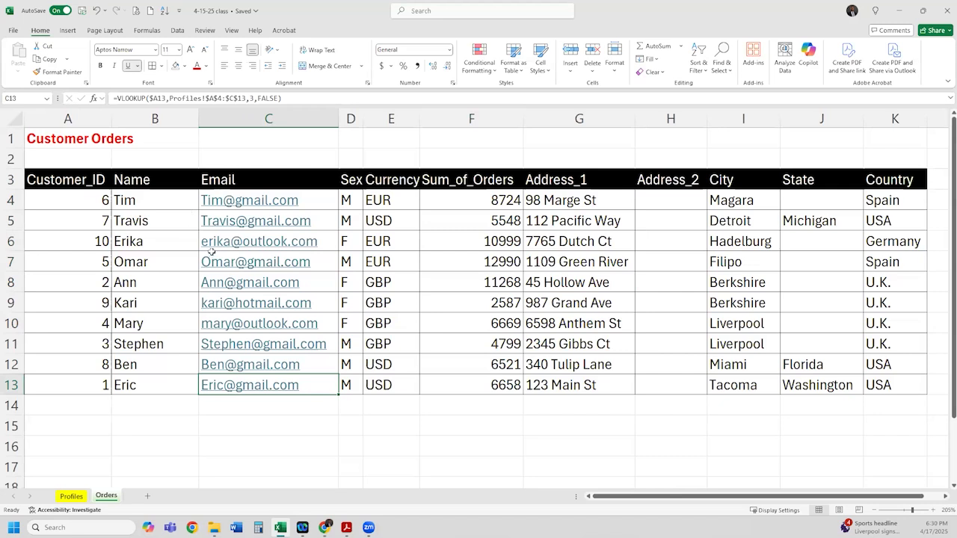
{"action": "left_click", "coordinate": [162, 202]}
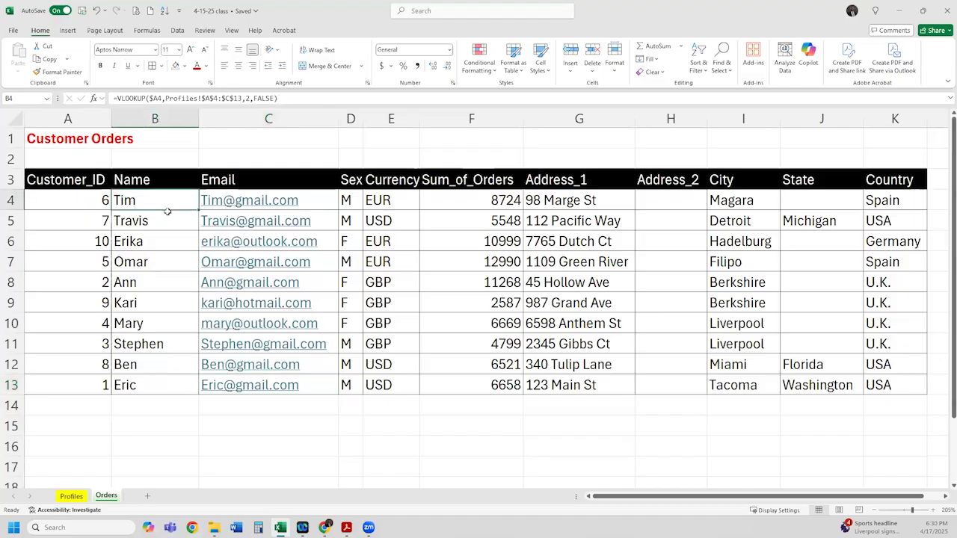
{"action": "left_click", "coordinate": [163, 219]}
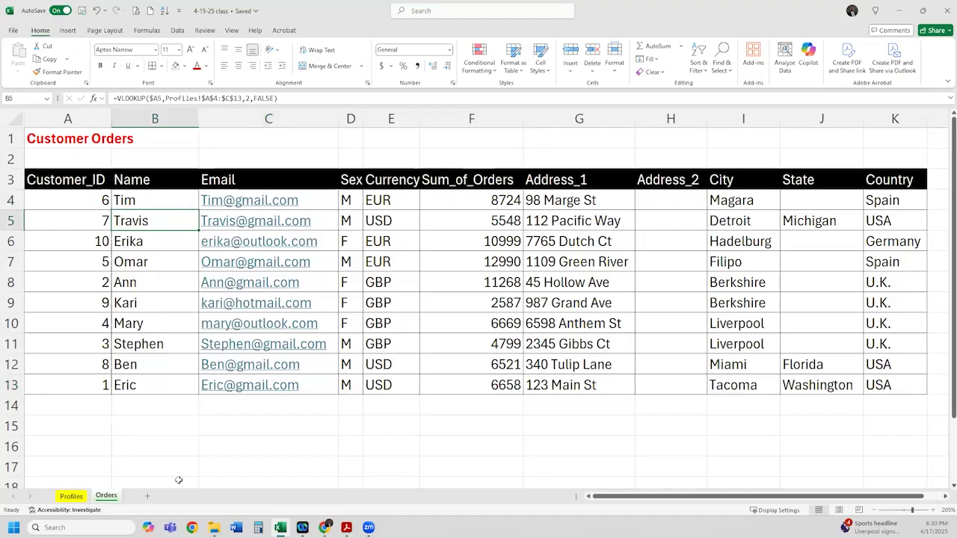
Step: Clear the name of customer ID 6 in B9 of the Profiles sheet and check its linked name on the Orders sheet
{"action": "left_click", "coordinate": [71, 496]}
{"action": "left_click", "coordinate": [105, 264]}
{"action": "key", "text": "Delete"}
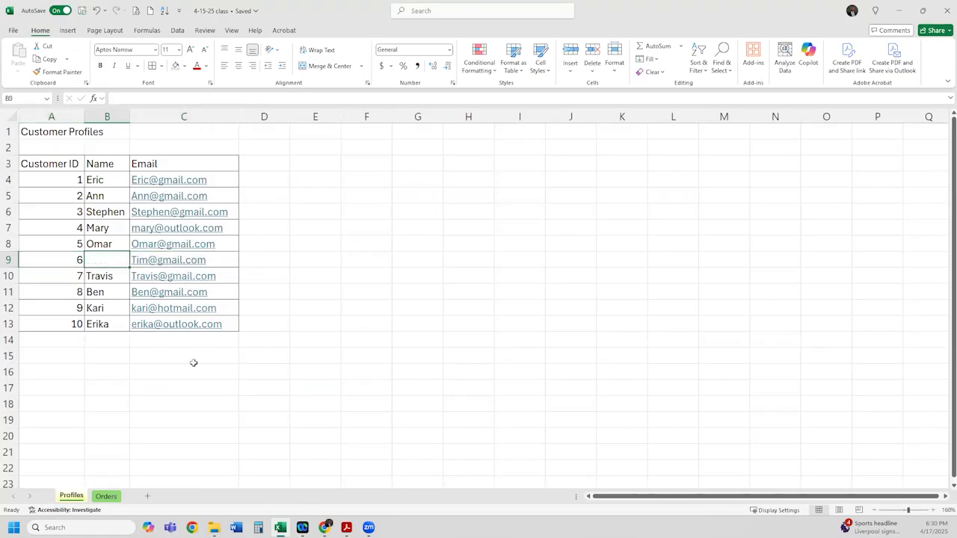
{"action": "left_click", "coordinate": [192, 362]}
{"action": "left_click", "coordinate": [105, 496]}
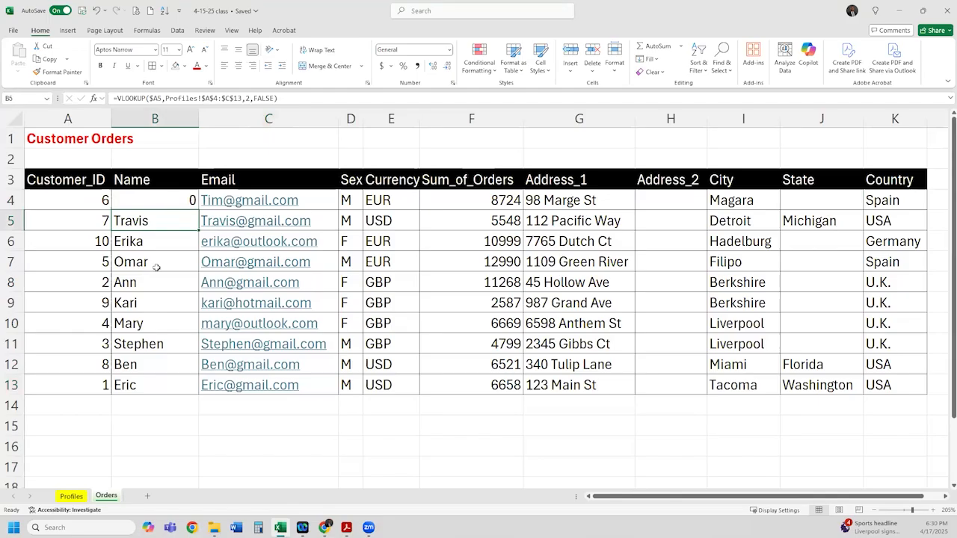
Step: Undo the clearing of B9 on the Profiles sheet and return to the Orders sheet
{"action": "left_click", "coordinate": [72, 495]}
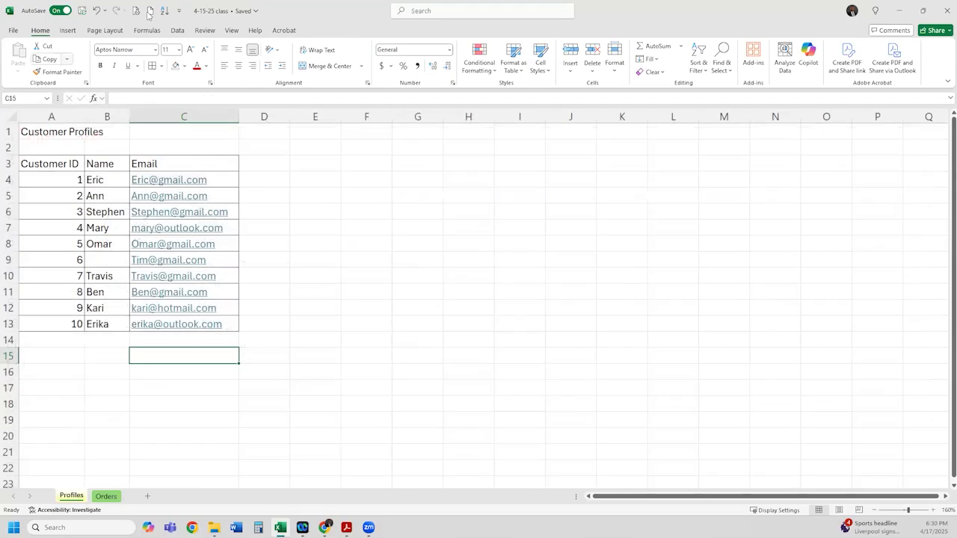
{"action": "left_click", "coordinate": [96, 10]}
{"action": "left_click", "coordinate": [106, 496]}
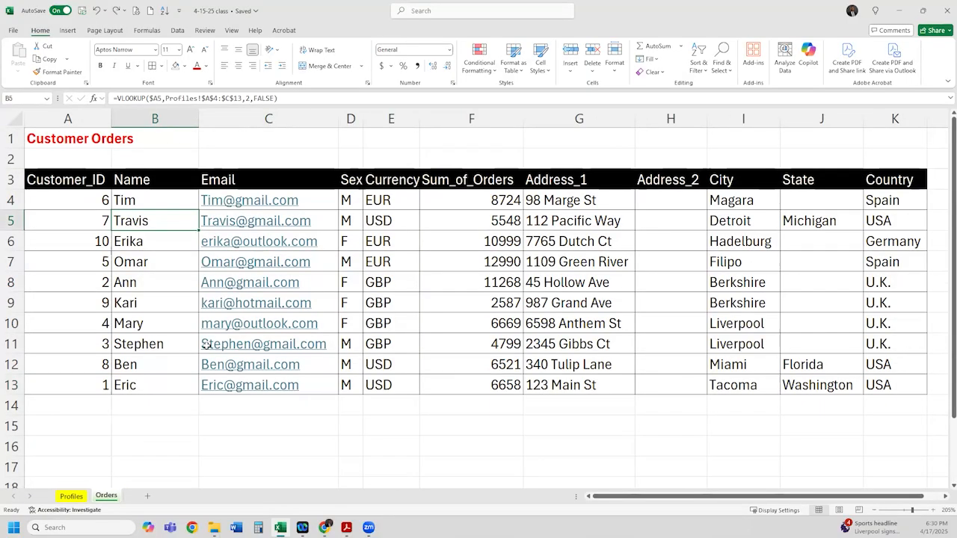
Step: Replace the lookup formulas in B4:C13 with static values by pasting the copied range over itself as values, and check the name cells
{"action": "left_click", "coordinate": [176, 200]}
{"action": "left_click_drag", "start_coordinate": [228, 386], "coordinate": [227, 387]}
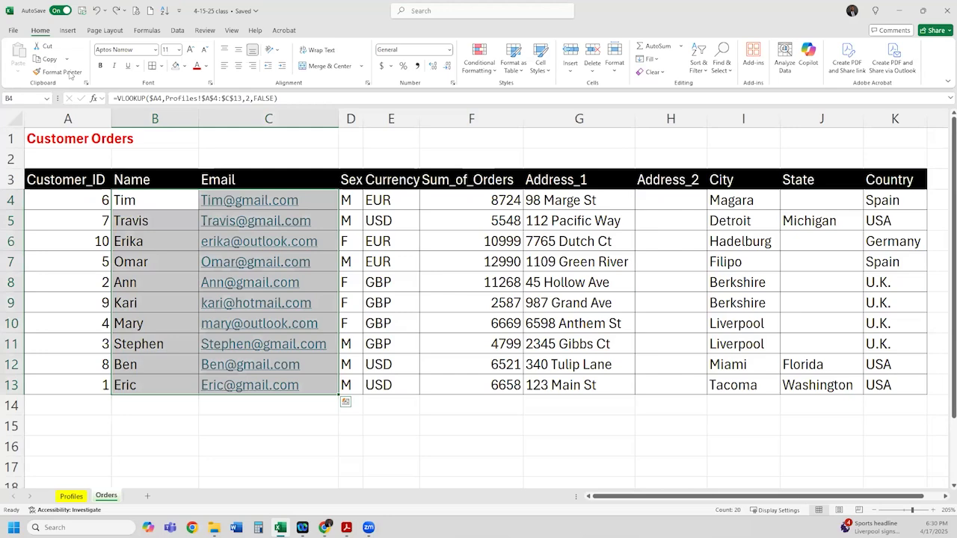
{"action": "left_click", "coordinate": [46, 59]}
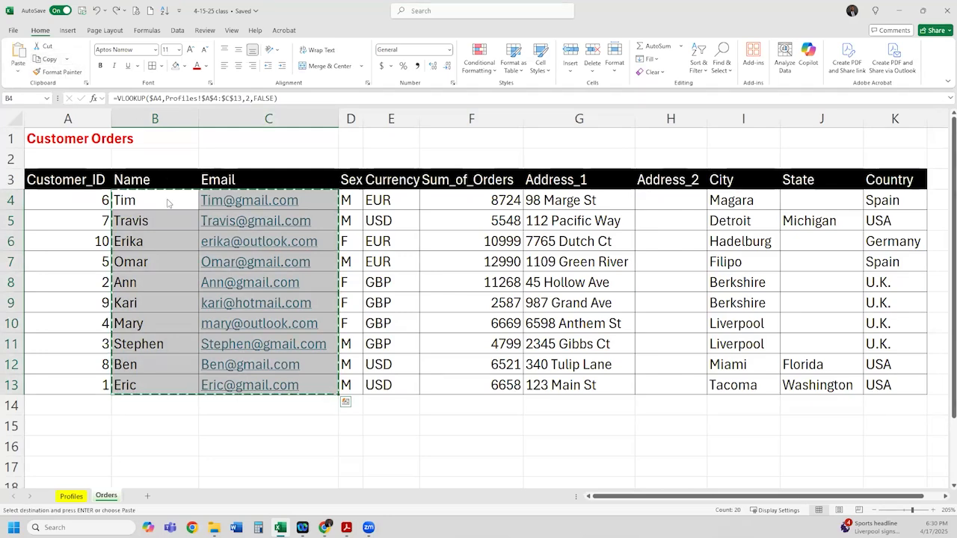
{"action": "right_click", "coordinate": [167, 198]}
{"action": "left_click", "coordinate": [209, 243]}
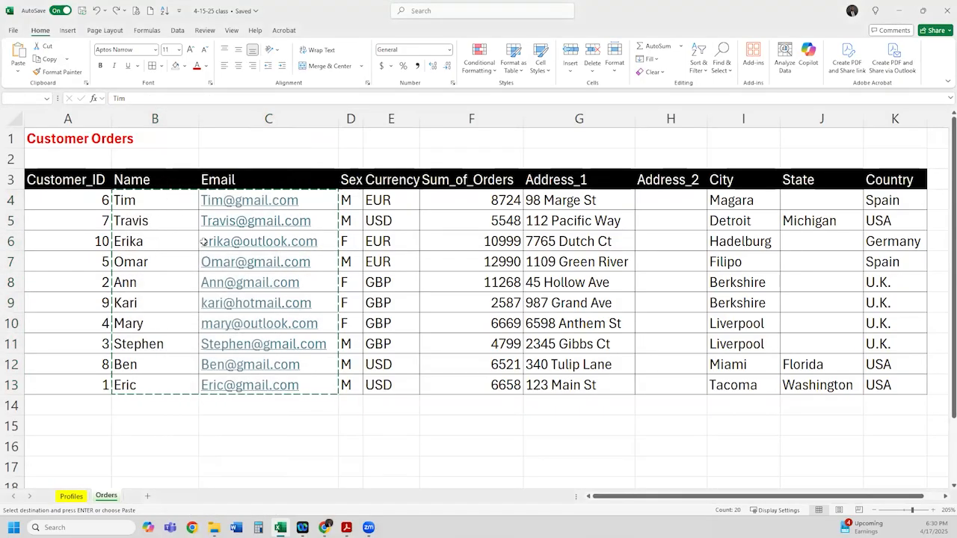
{"action": "left_click", "coordinate": [169, 202]}
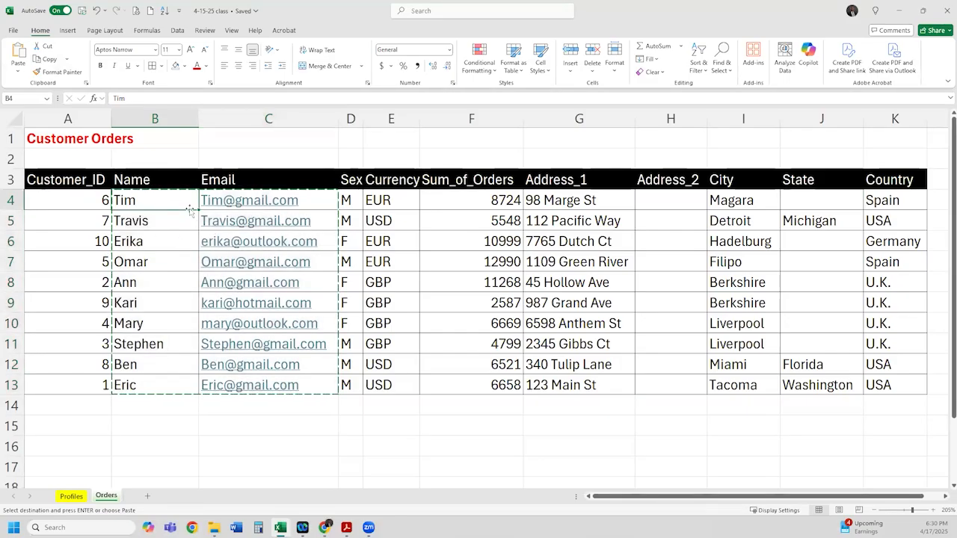
{"action": "key", "text": "F2"}
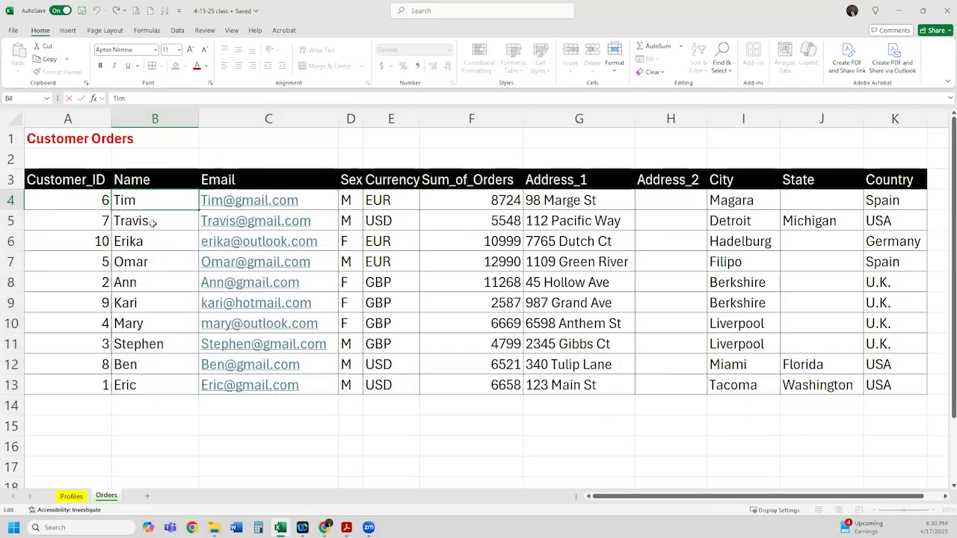
{"action": "key", "text": "Return"}
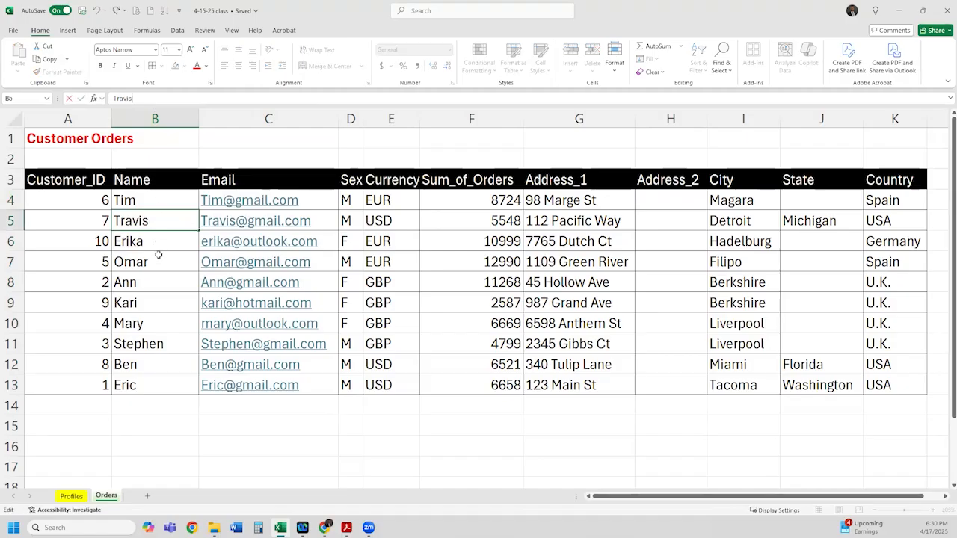
{"action": "left_click", "coordinate": [159, 244]}
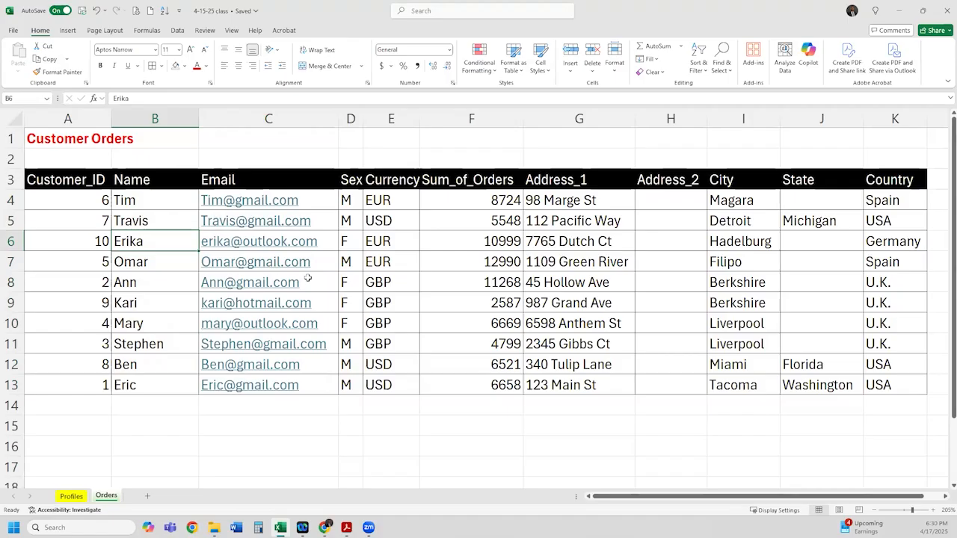
{"action": "left_click_drag", "start_coordinate": [142, 199], "coordinate": [329, 385]}
Step: Change the Profiles sheet's tab color to black and return to the Orders sheet
{"action": "left_click", "coordinate": [72, 496]}
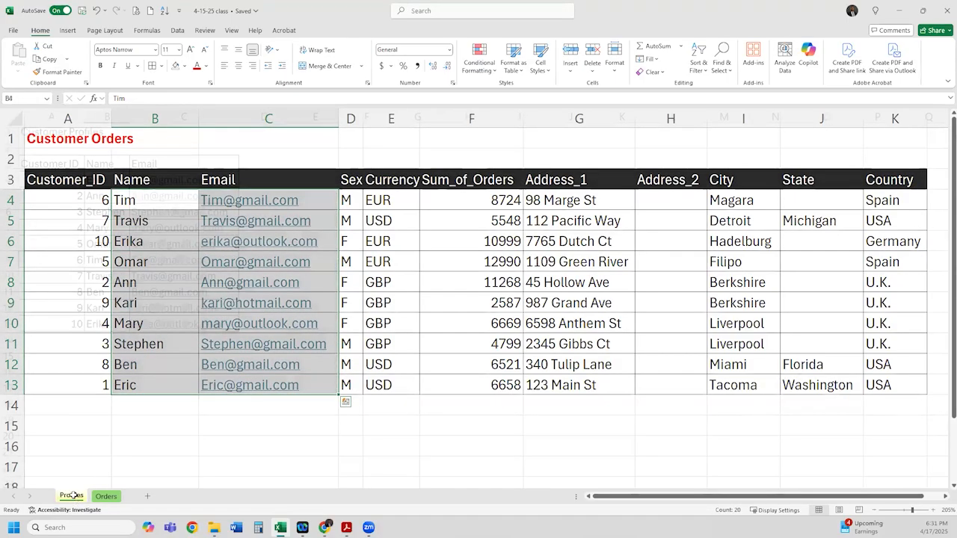
{"action": "right_click", "coordinate": [76, 499]}
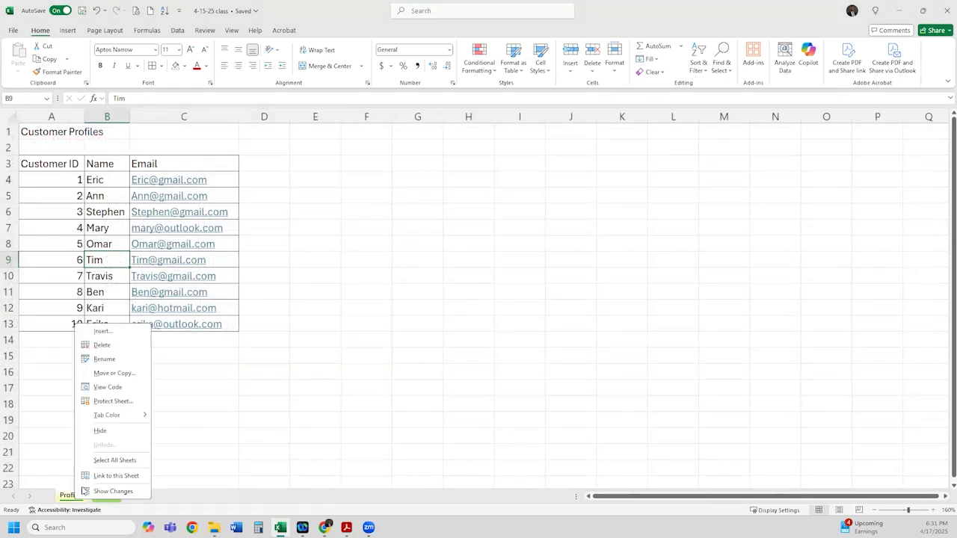
{"action": "mouse_move", "coordinate": [125, 421]}
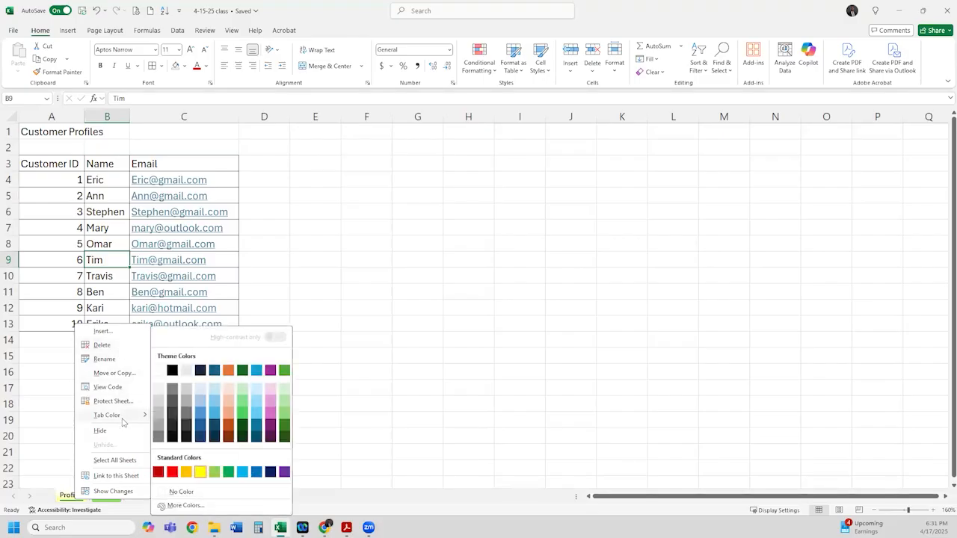
{"action": "left_click", "coordinate": [172, 370]}
{"action": "left_click", "coordinate": [106, 496]}
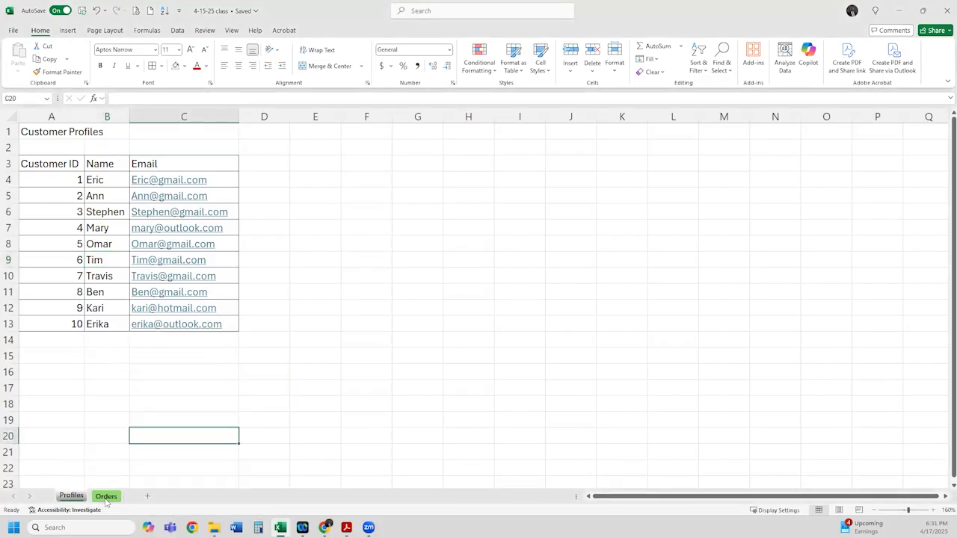
{"action": "left_click", "coordinate": [171, 446]}
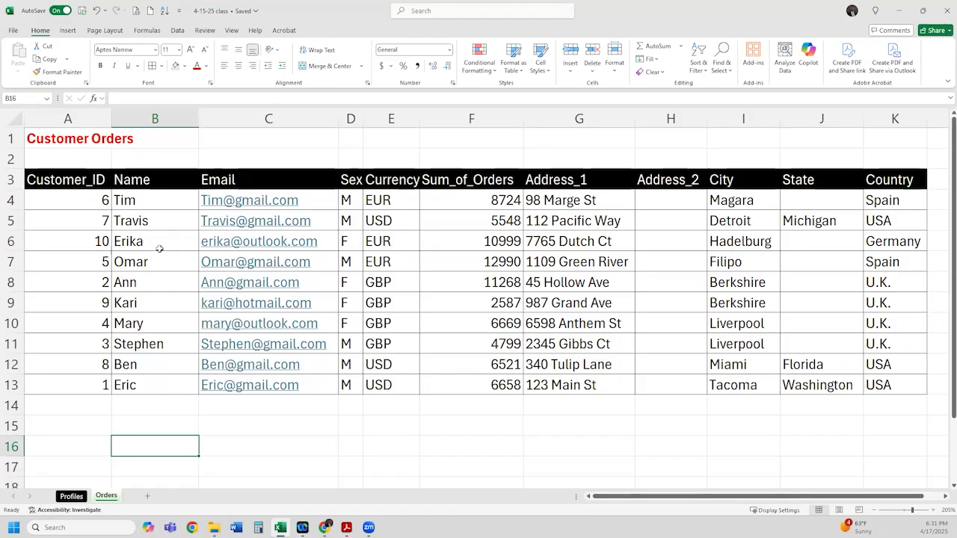
{"action": "left_click_drag", "start_coordinate": [92, 200], "coordinate": [103, 384]}
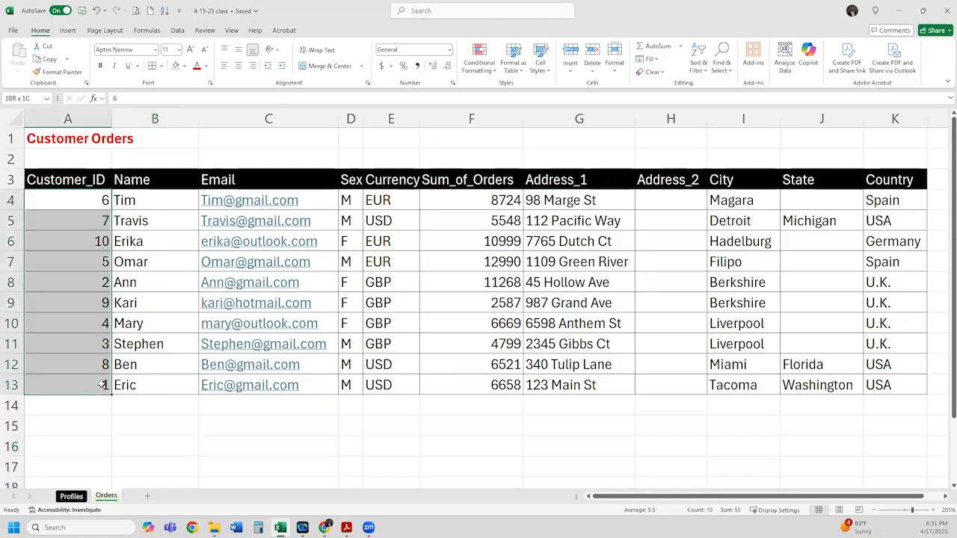
{"action": "left_click", "coordinate": [151, 200]}
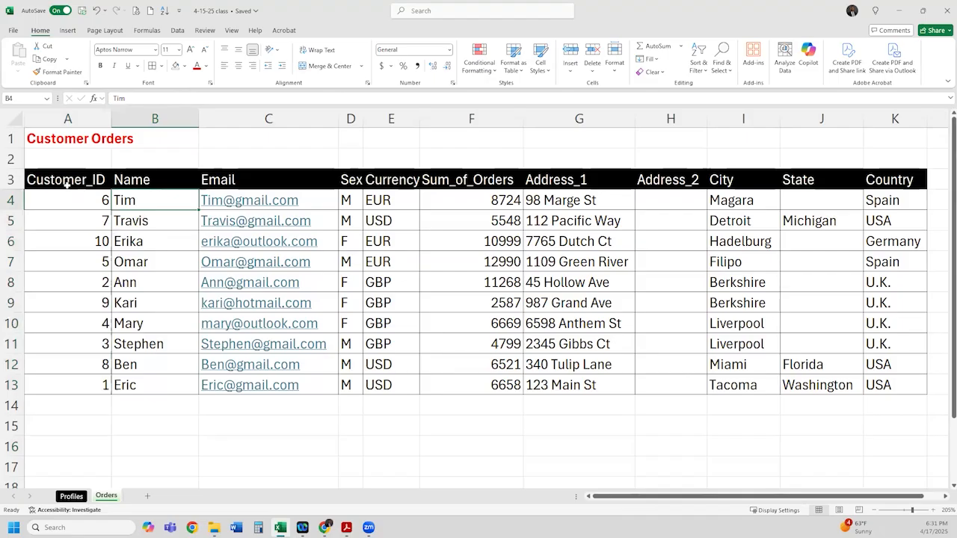
{"action": "left_click_drag", "start_coordinate": [74, 198], "coordinate": [87, 387]}
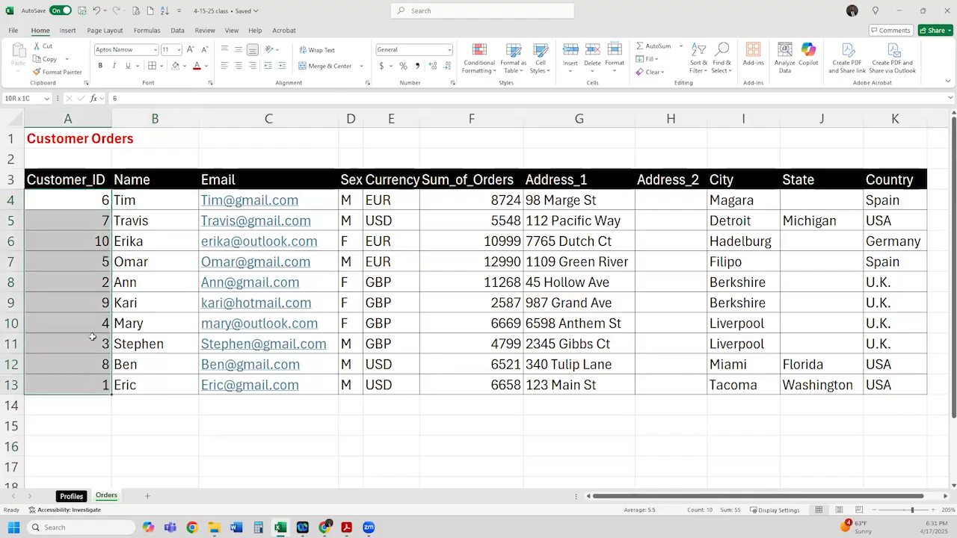
{"action": "left_click", "coordinate": [86, 184]}
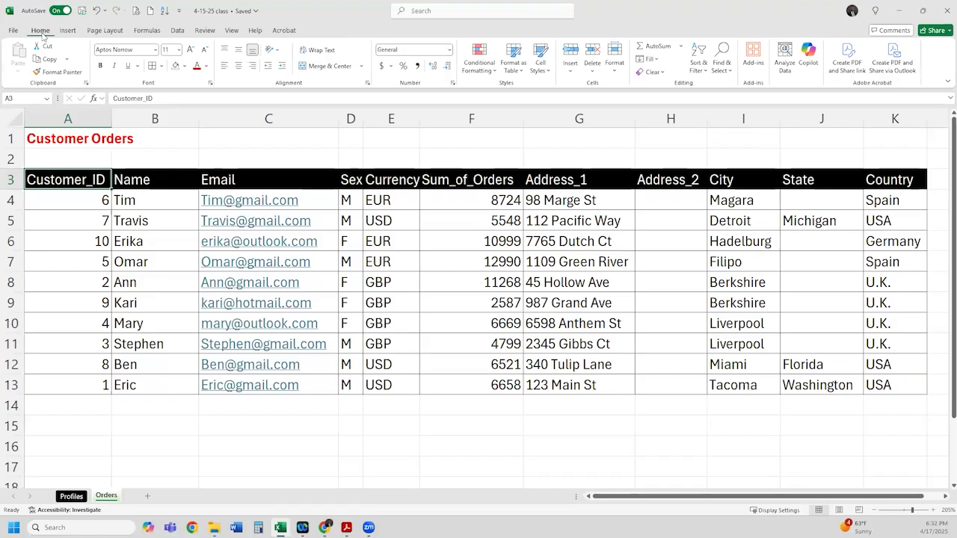
{"action": "left_click", "coordinate": [700, 65]}
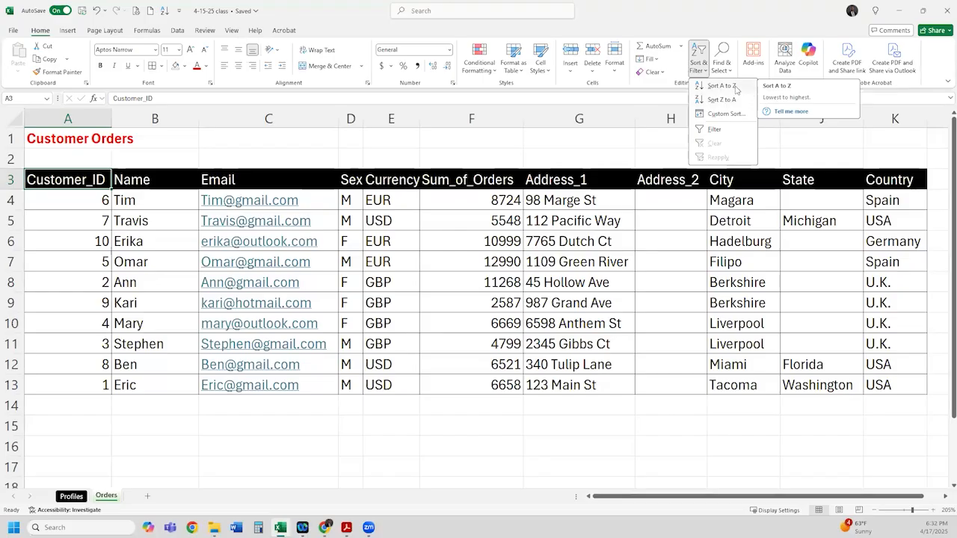
{"action": "left_click", "coordinate": [90, 179]}
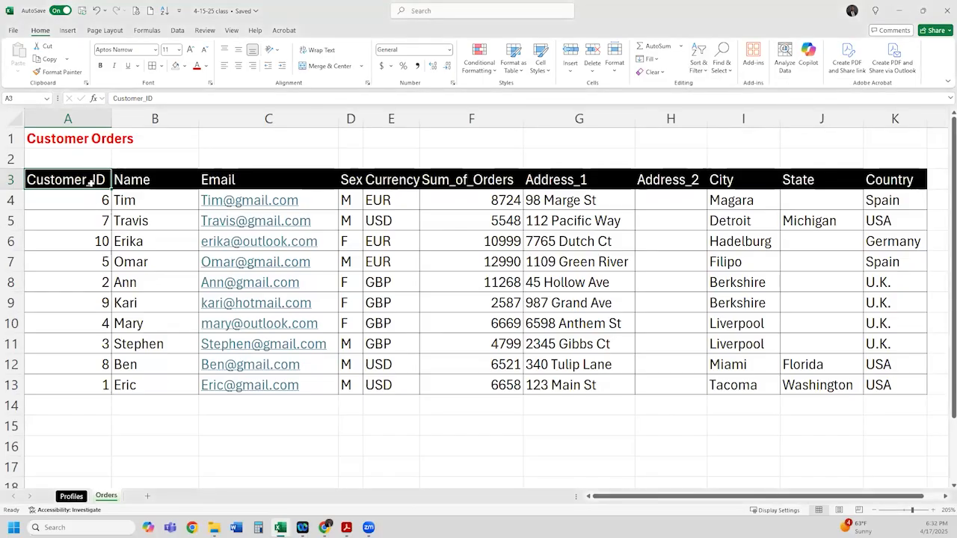
{"action": "left_click_drag", "start_coordinate": [90, 201], "coordinate": [94, 384]}
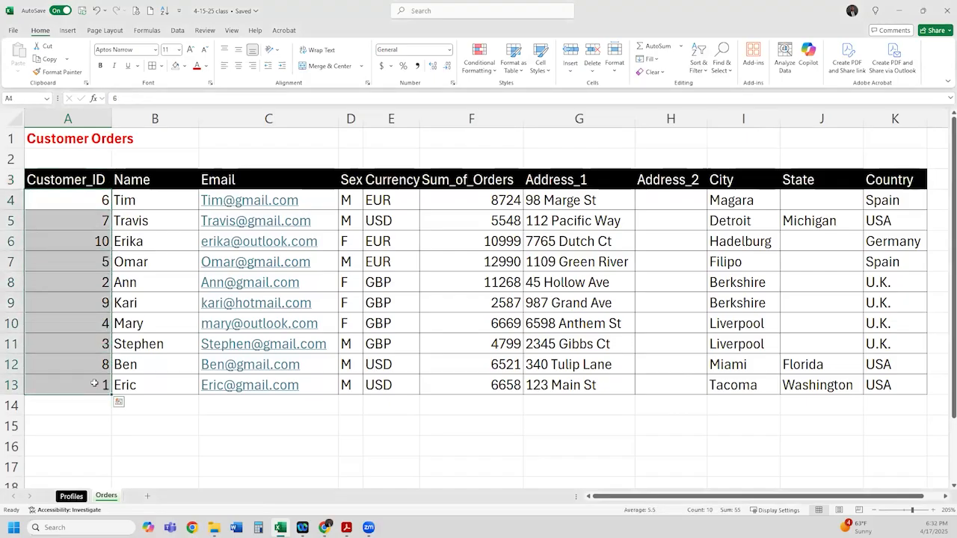
{"action": "left_click", "coordinate": [103, 180]}
{"action": "left_click", "coordinate": [163, 179]}
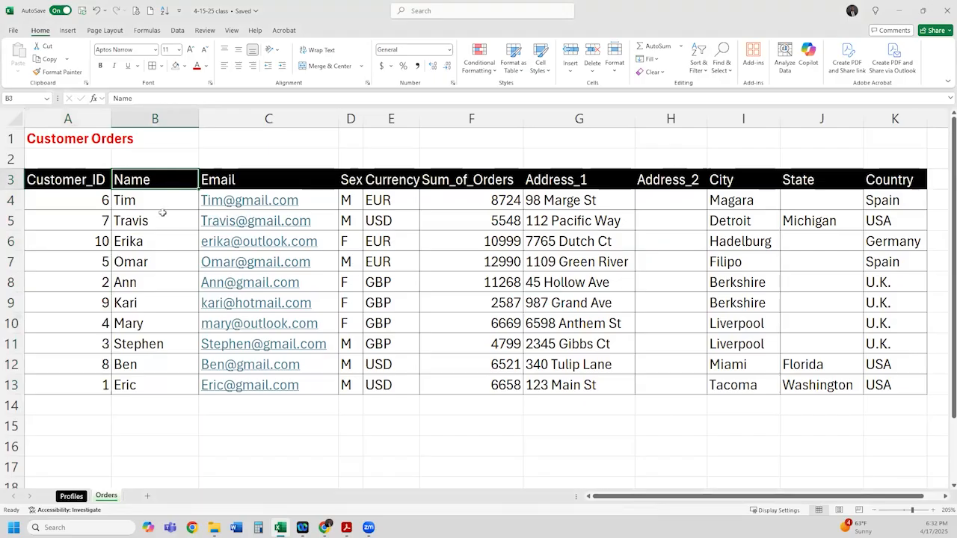
Step: Sort the Orders table by Customer_ID in ascending order and check that the row data moved with the IDs
{"action": "left_click", "coordinate": [91, 180]}
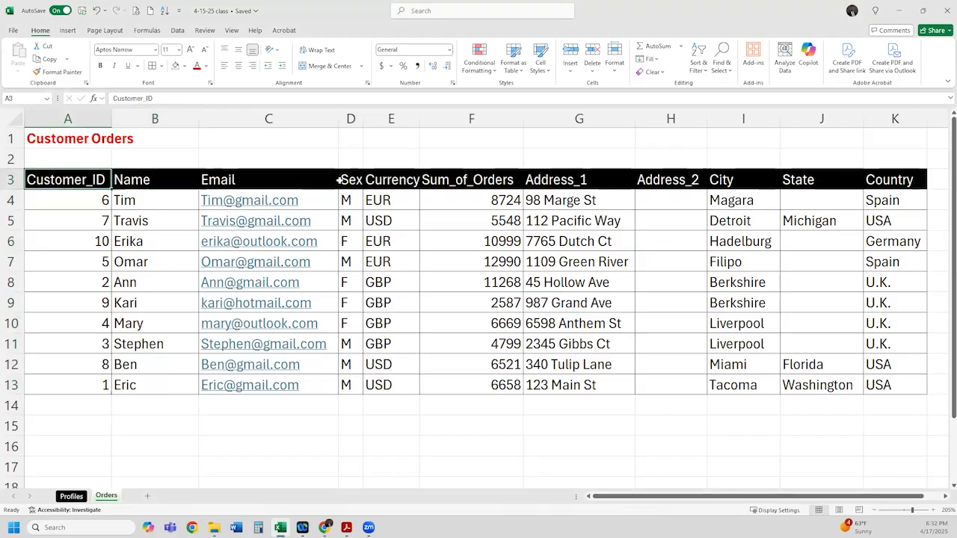
{"action": "left_click", "coordinate": [700, 74]}
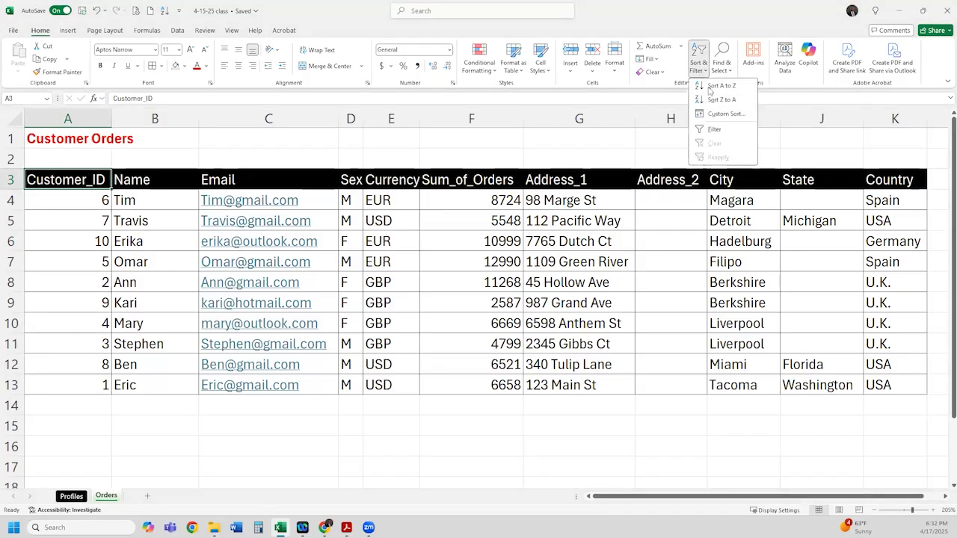
{"action": "left_click", "coordinate": [707, 86]}
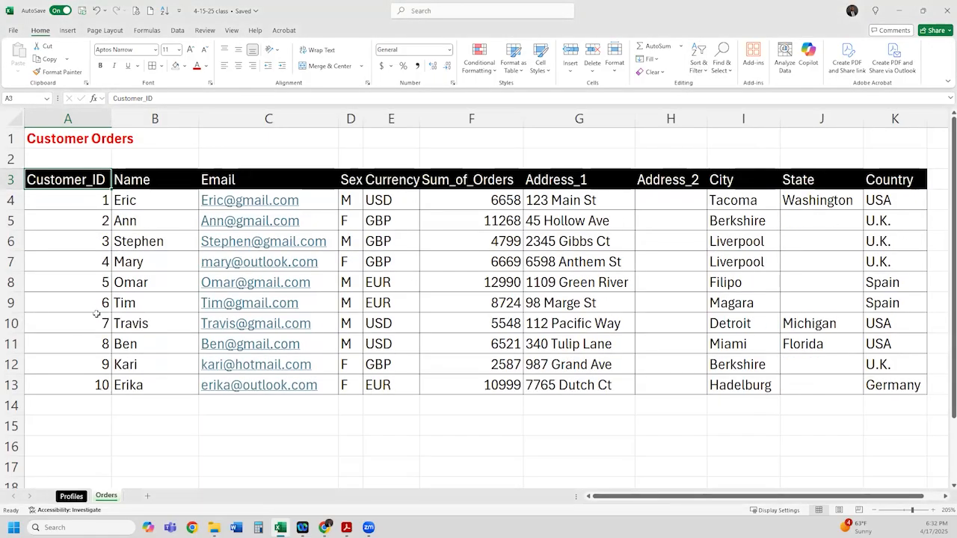
{"action": "left_click", "coordinate": [154, 202]}
{"action": "left_click_drag", "start_coordinate": [90, 201], "coordinate": [103, 385]}
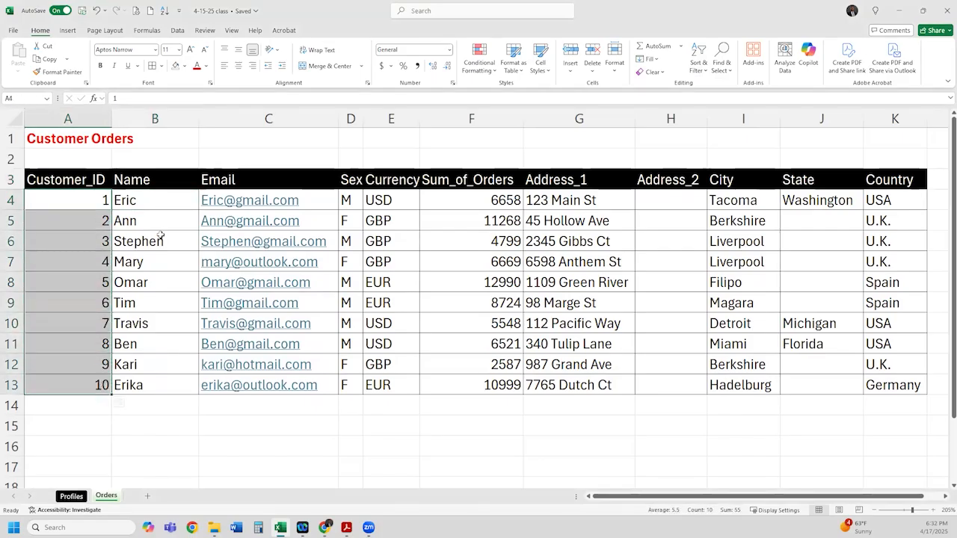
{"action": "left_click_drag", "start_coordinate": [159, 198], "coordinate": [246, 221]}
{"action": "left_click_drag", "start_coordinate": [662, 225], "coordinate": [894, 385]}
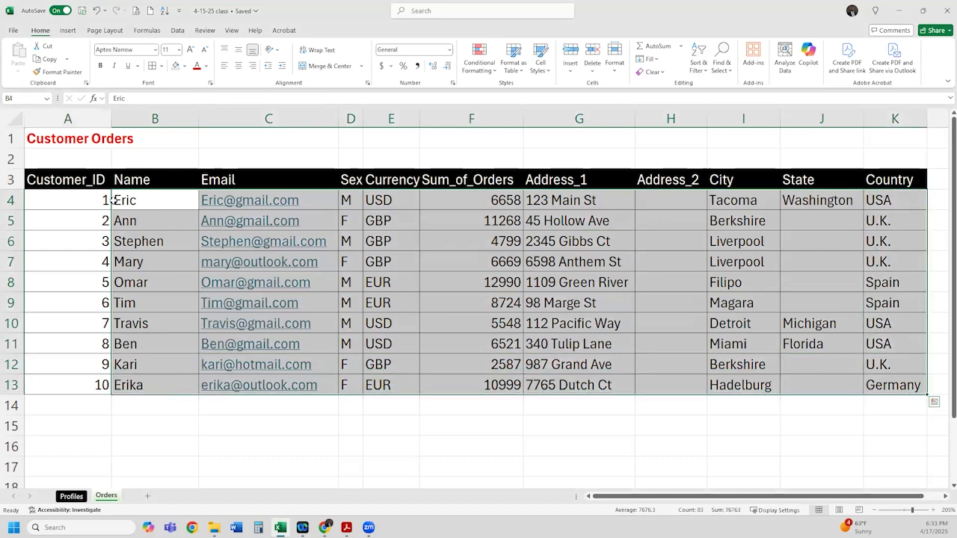
Step: Sort the Orders table by Customer_ID in descending order and check the ID column
{"action": "left_click", "coordinate": [85, 176]}
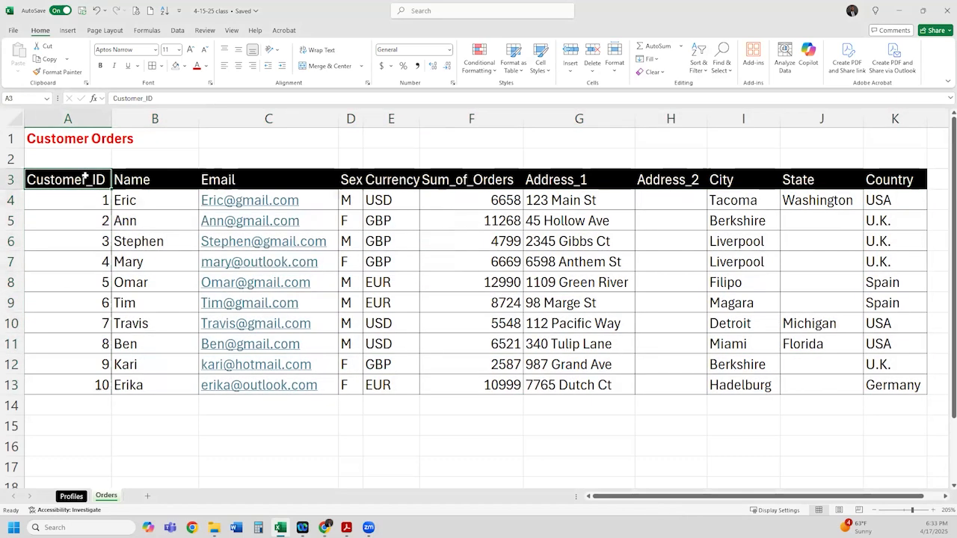
{"action": "left_click", "coordinate": [699, 63]}
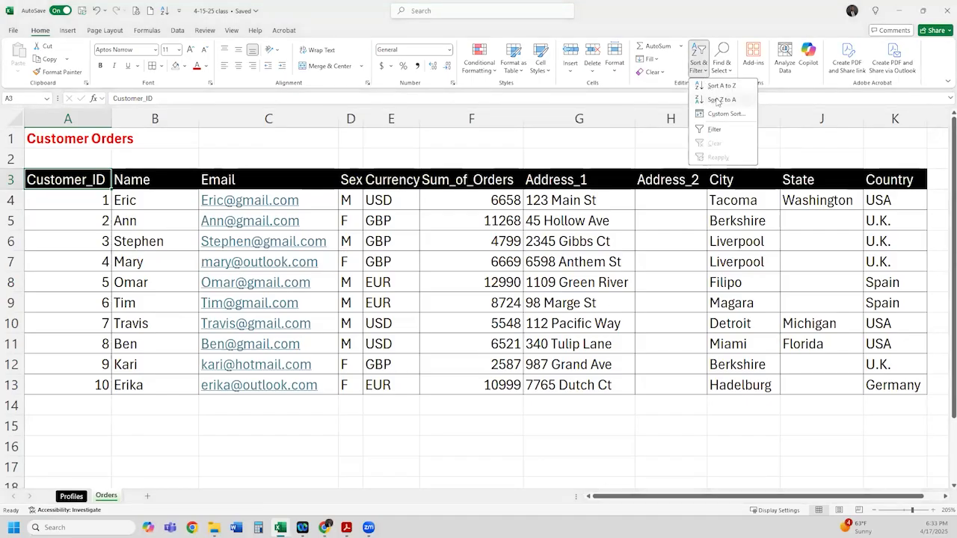
{"action": "left_click", "coordinate": [717, 99]}
{"action": "left_click_drag", "start_coordinate": [94, 203], "coordinate": [97, 389]}
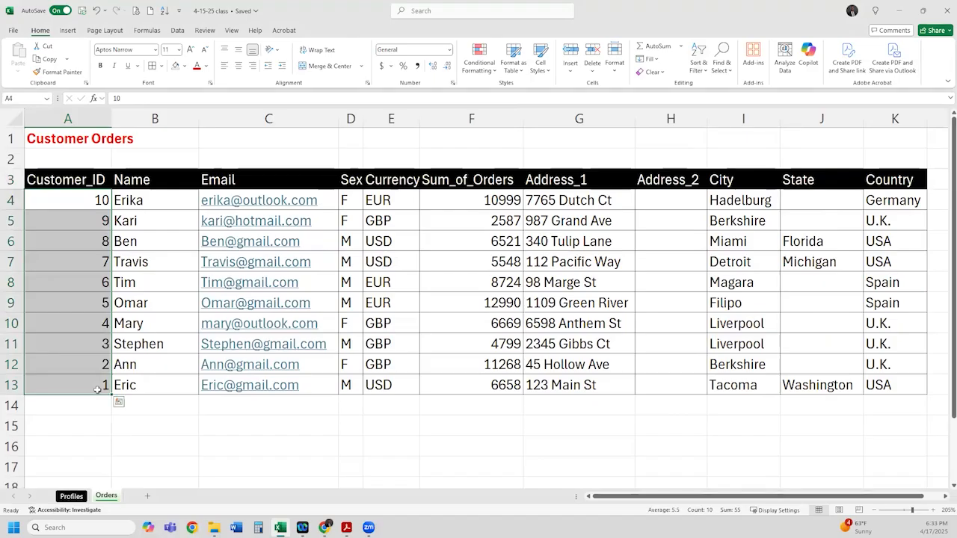
Step: Examine the Country and Name columns of the Orders table as candidates for a multi-level sort
{"action": "left_click", "coordinate": [94, 183]}
{"action": "left_click", "coordinate": [693, 75]}
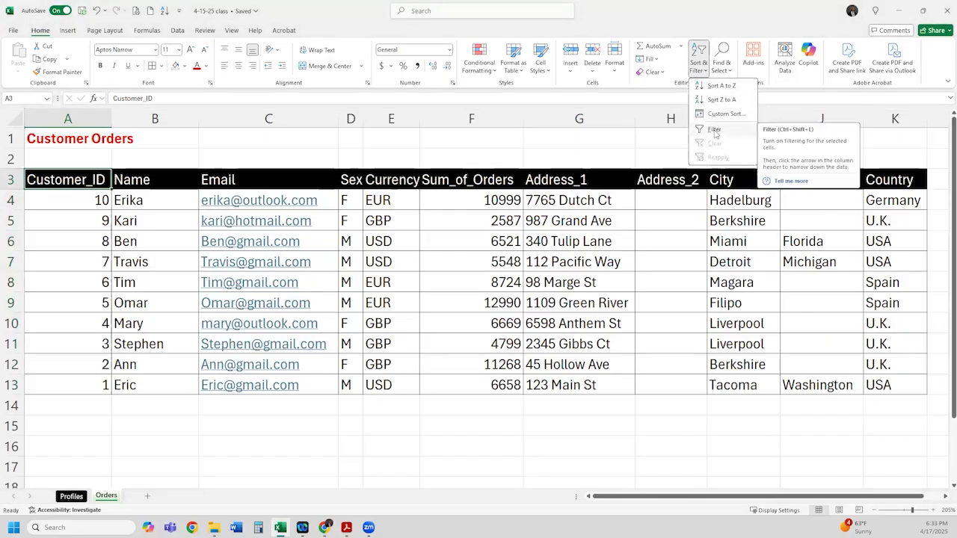
{"action": "left_click", "coordinate": [745, 262]}
{"action": "left_click_drag", "start_coordinate": [893, 201], "coordinate": [894, 344]}
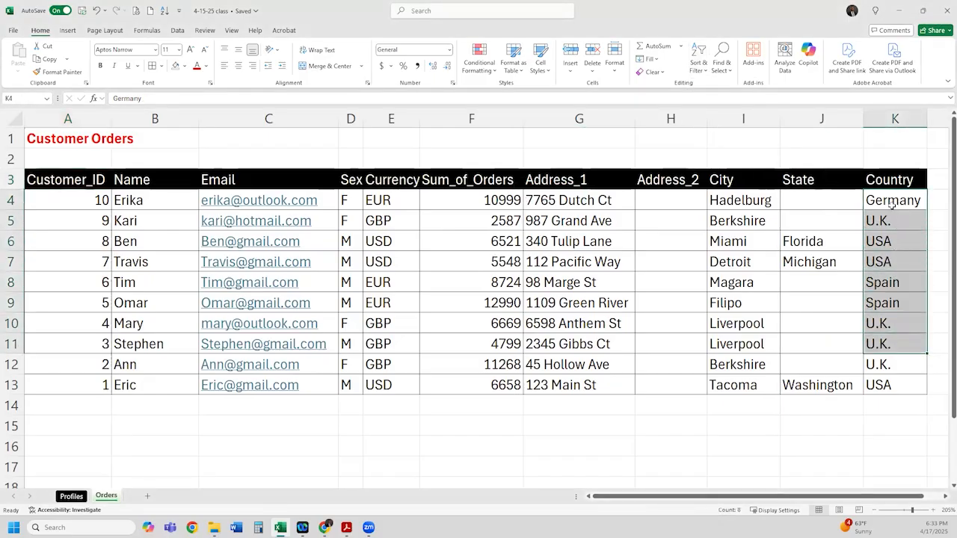
{"action": "left_click_drag", "start_coordinate": [892, 203], "coordinate": [885, 389]}
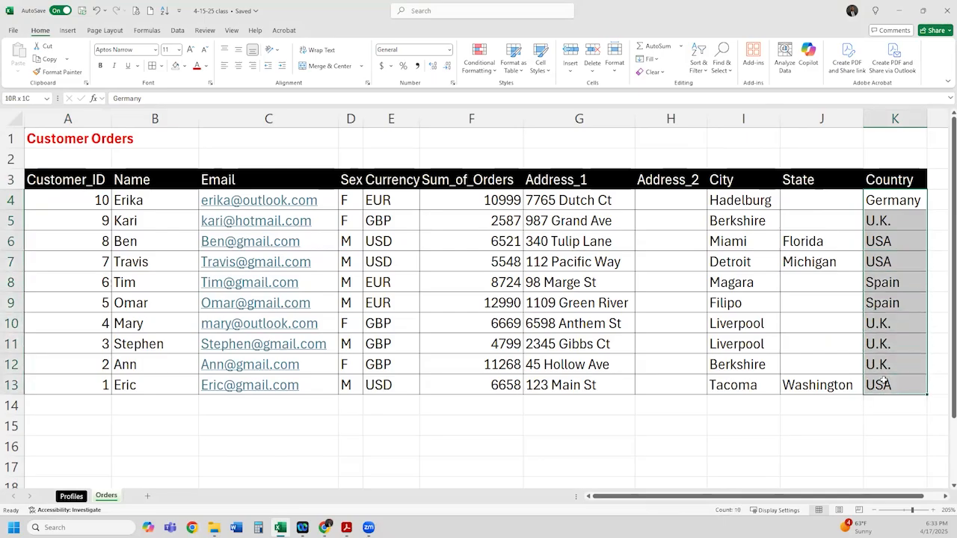
{"action": "left_click", "coordinate": [890, 201]}
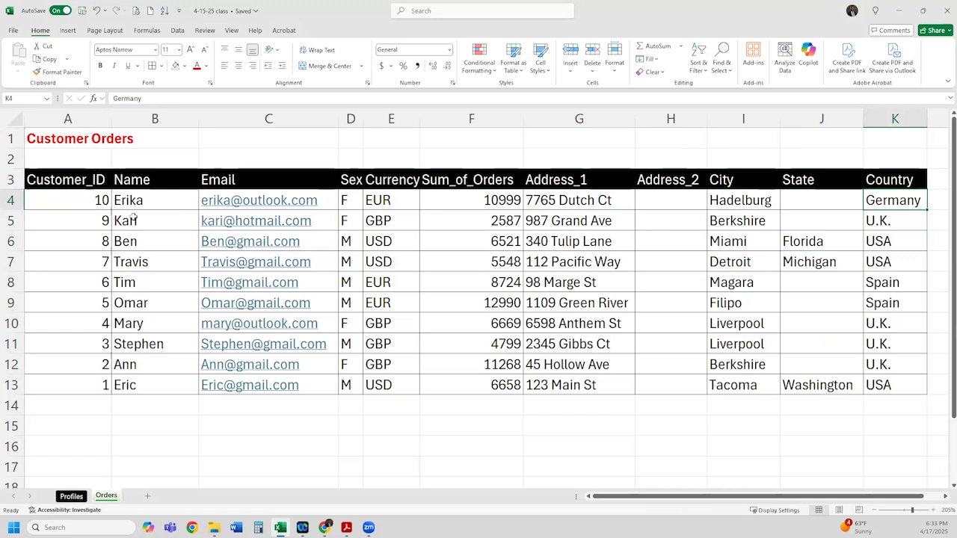
{"action": "left_click_drag", "start_coordinate": [131, 202], "coordinate": [131, 262]}
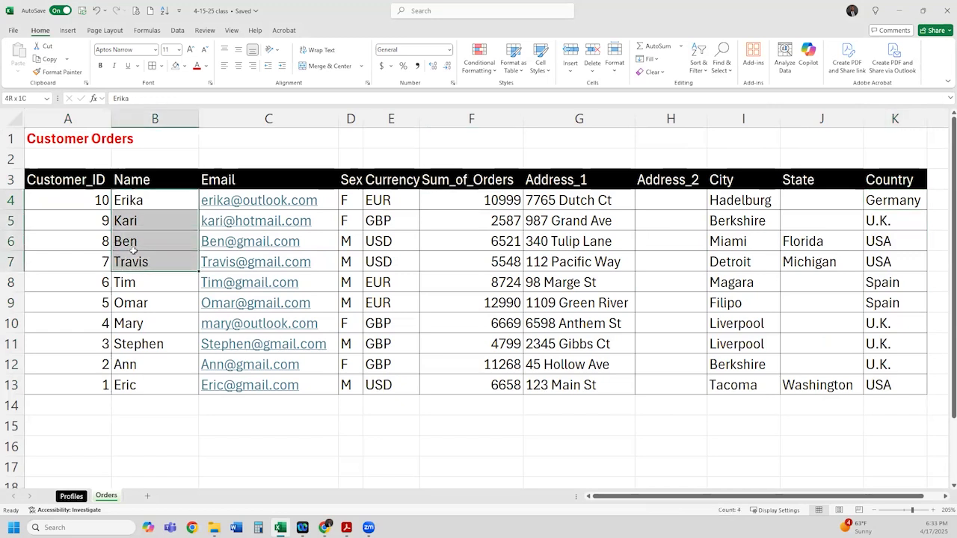
{"action": "left_click", "coordinate": [72, 180]}
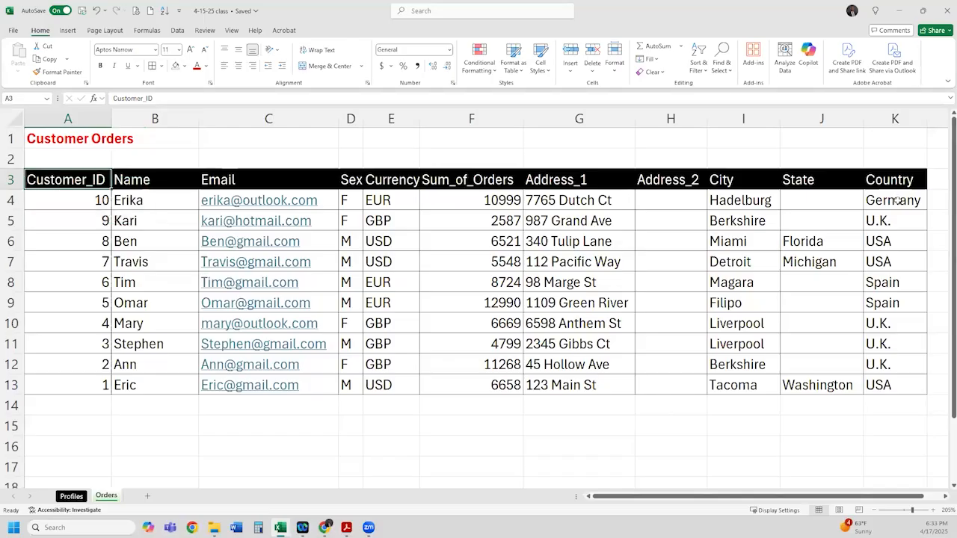
{"action": "left_click_drag", "start_coordinate": [894, 201], "coordinate": [894, 226]}
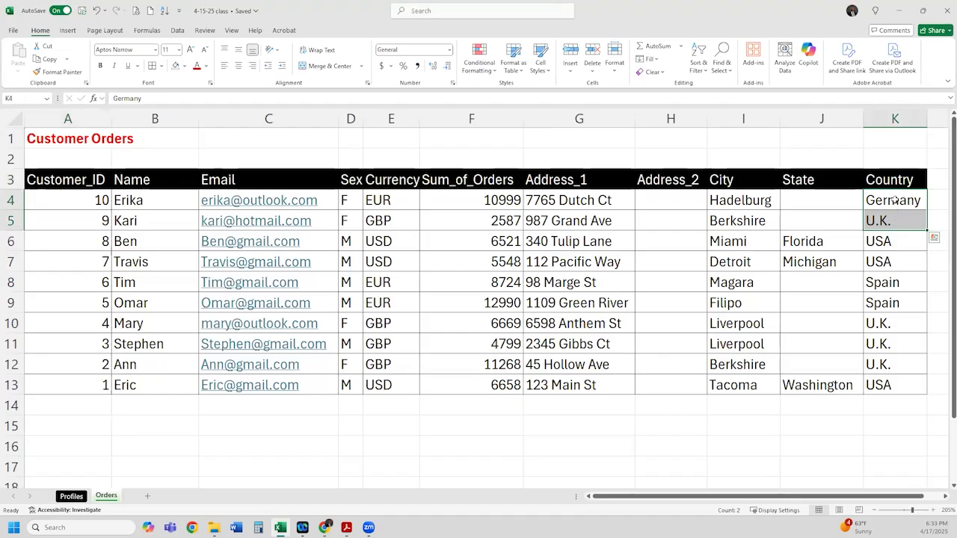
{"action": "left_click", "coordinate": [897, 199]}
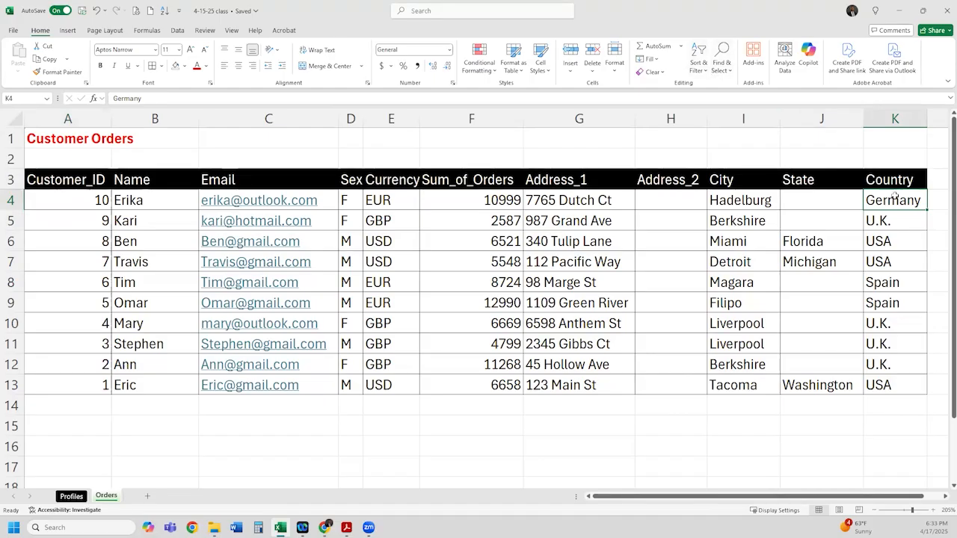
Step: Set up a two-level custom sort of the Orders table with Country, A to Z, as the first level
{"action": "left_click", "coordinate": [887, 176]}
{"action": "left_click", "coordinate": [697, 64]}
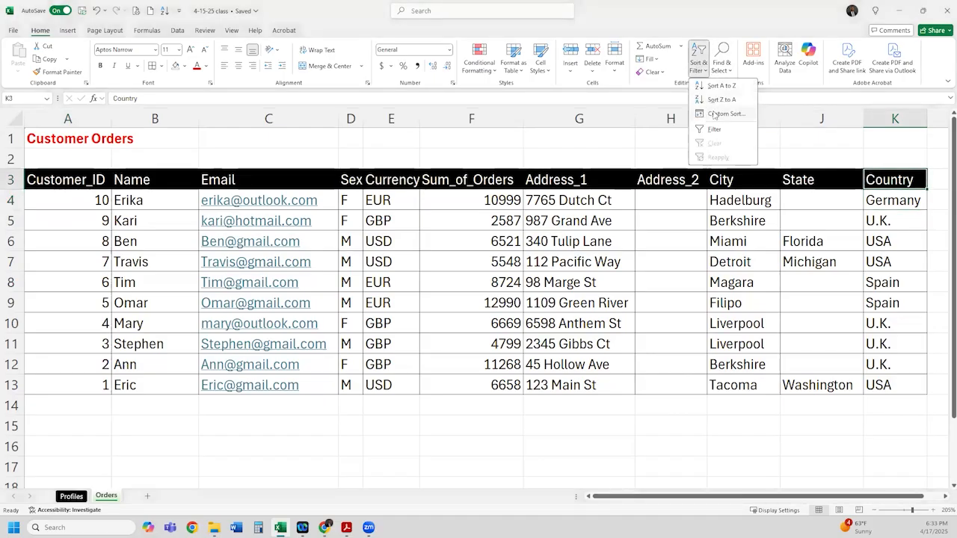
{"action": "left_click", "coordinate": [716, 114]}
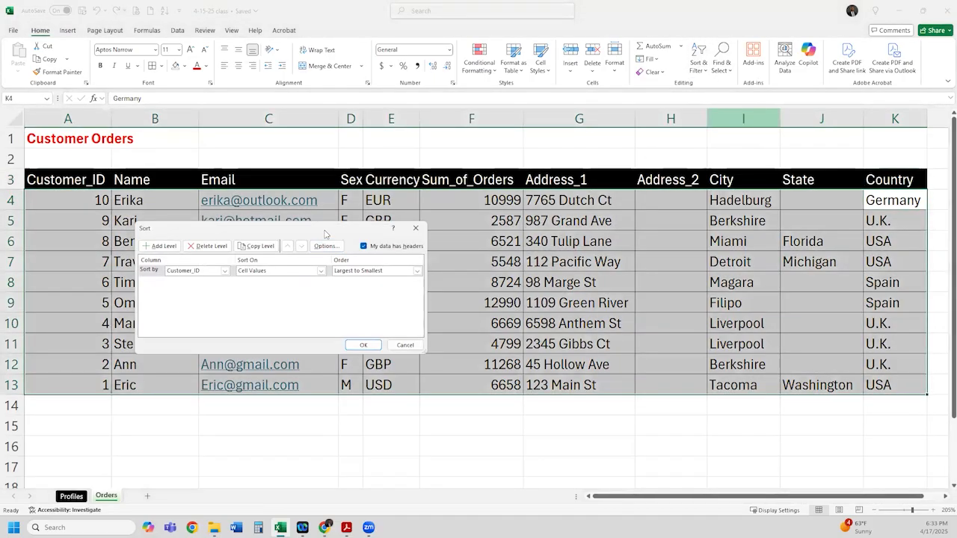
{"action": "left_click_drag", "start_coordinate": [325, 235], "coordinate": [595, 203]}
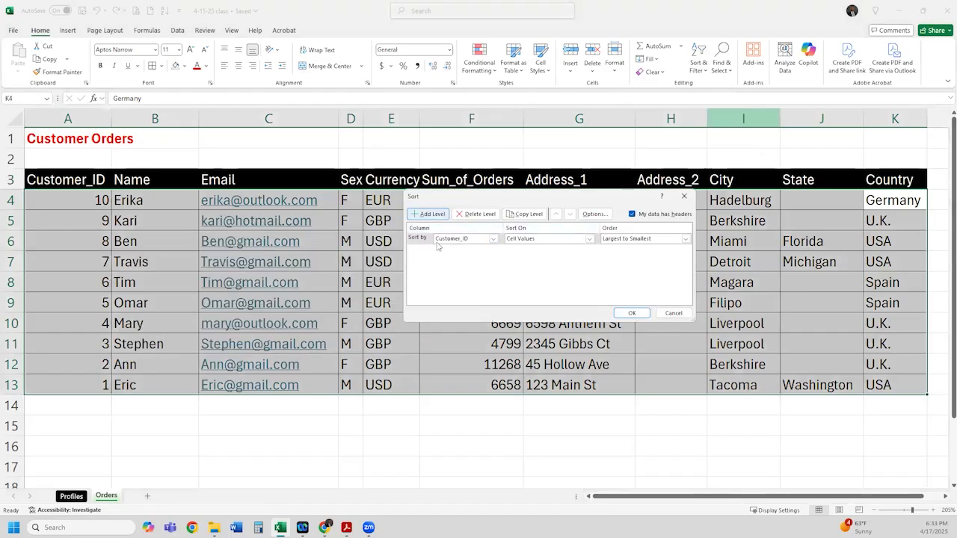
{"action": "left_click", "coordinate": [435, 215]}
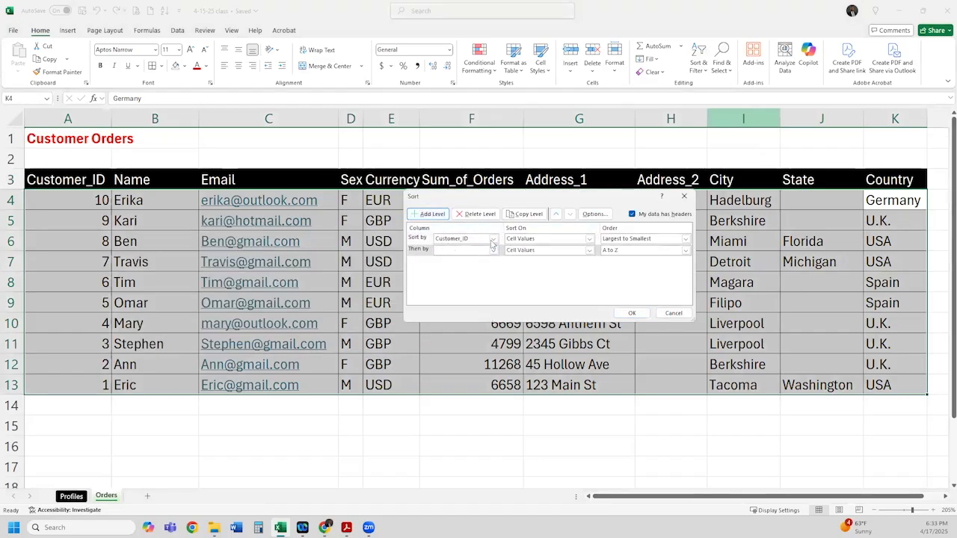
{"action": "left_click", "coordinate": [492, 239]}
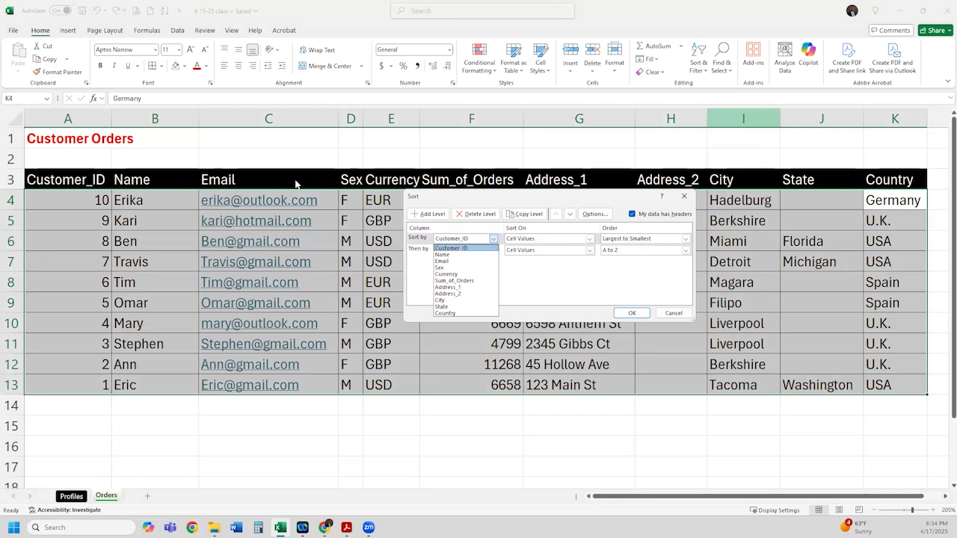
{"action": "left_click", "coordinate": [460, 315]}
{"action": "left_click", "coordinate": [635, 239]}
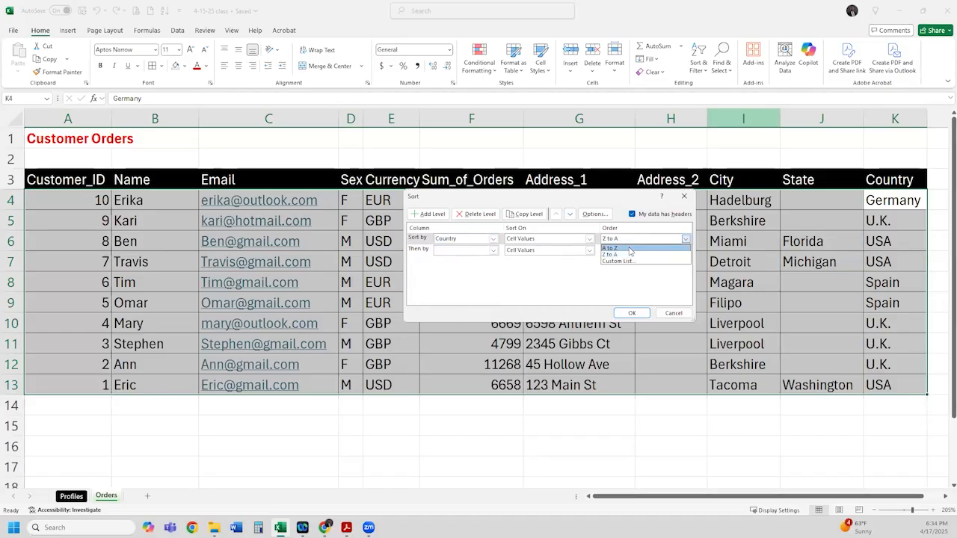
{"action": "left_click", "coordinate": [629, 249]}
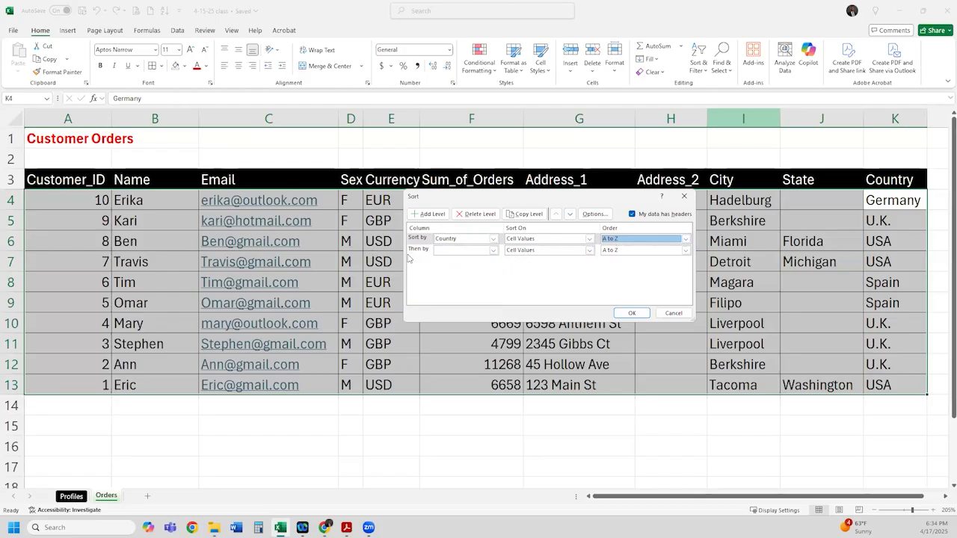
Step: Set Name, A to Z, as the second sort level and apply the custom sort
{"action": "left_click", "coordinate": [492, 251]}
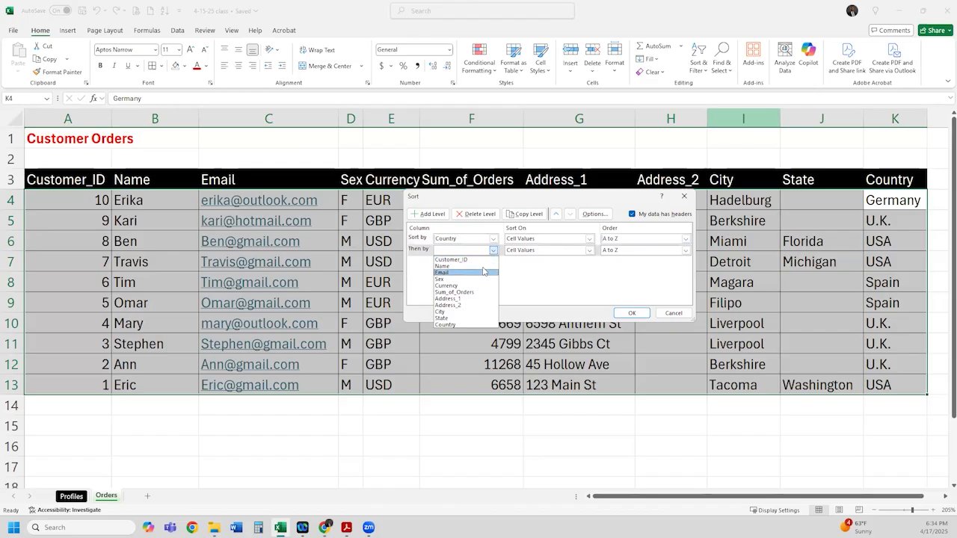
{"action": "left_click", "coordinate": [483, 266]}
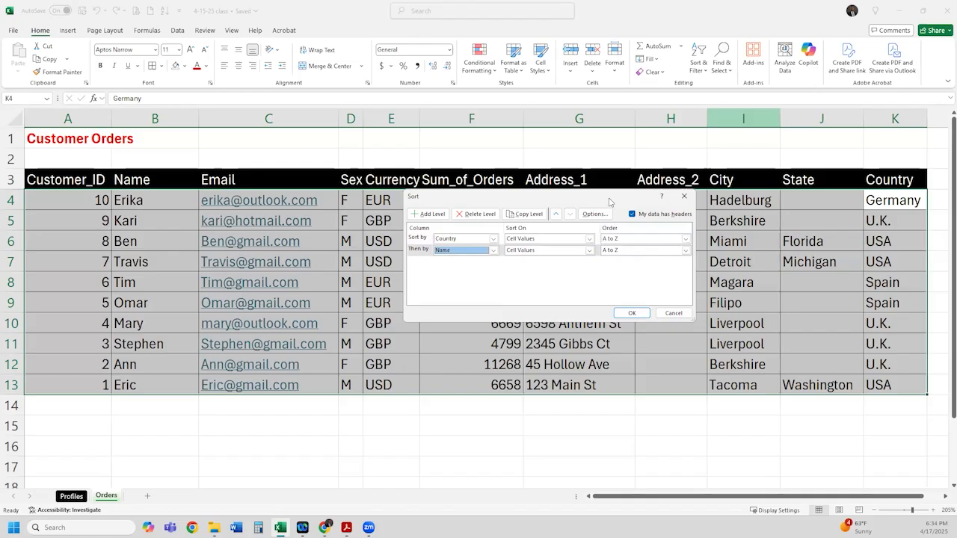
{"action": "left_click", "coordinate": [627, 314]}
Step: Review the Country order, the name order within the Spain, U.K. and USA rows, and the Sum_of_Orders values
{"action": "left_click_drag", "start_coordinate": [885, 202], "coordinate": [887, 382]}
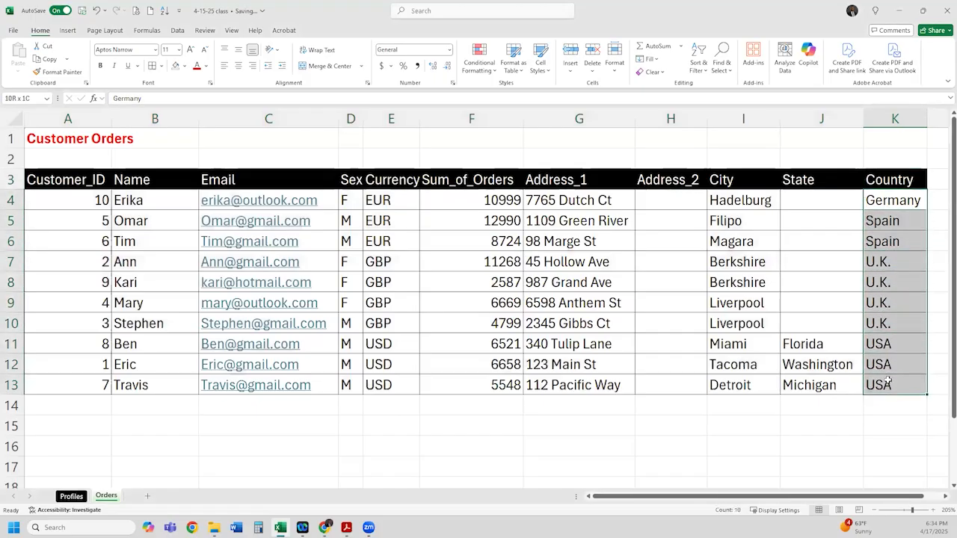
{"action": "left_click", "coordinate": [885, 202]}
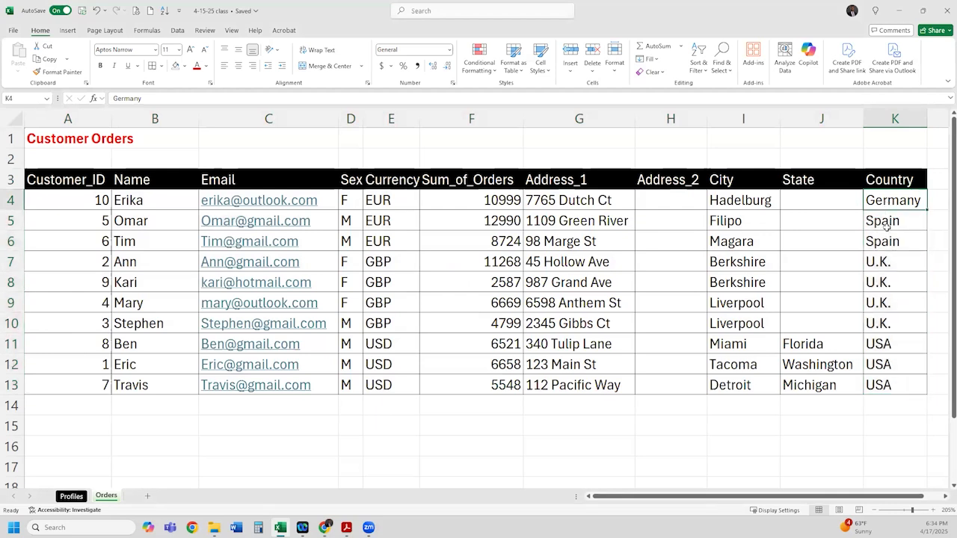
{"action": "left_click_drag", "start_coordinate": [885, 224], "coordinate": [884, 244]}
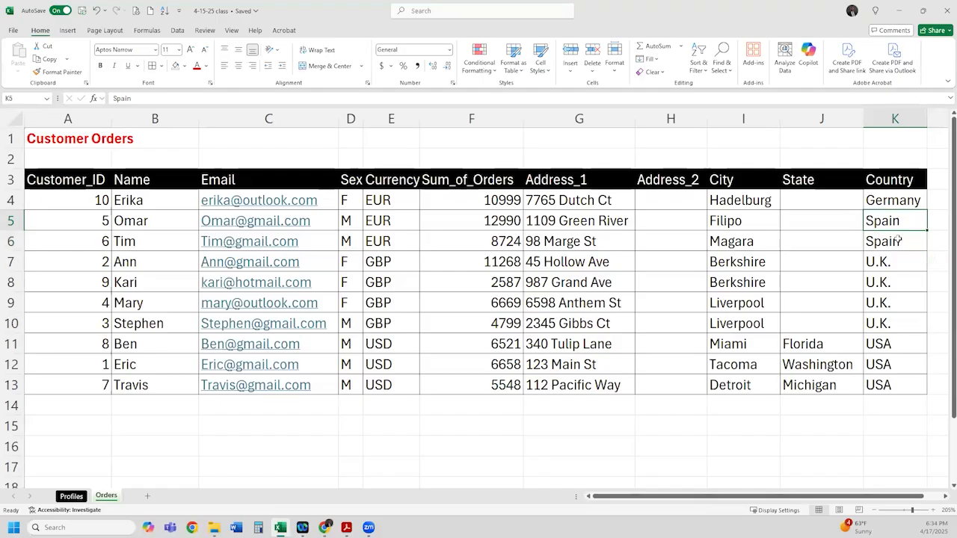
{"action": "left_click_drag", "start_coordinate": [890, 222], "coordinate": [93, 250]}
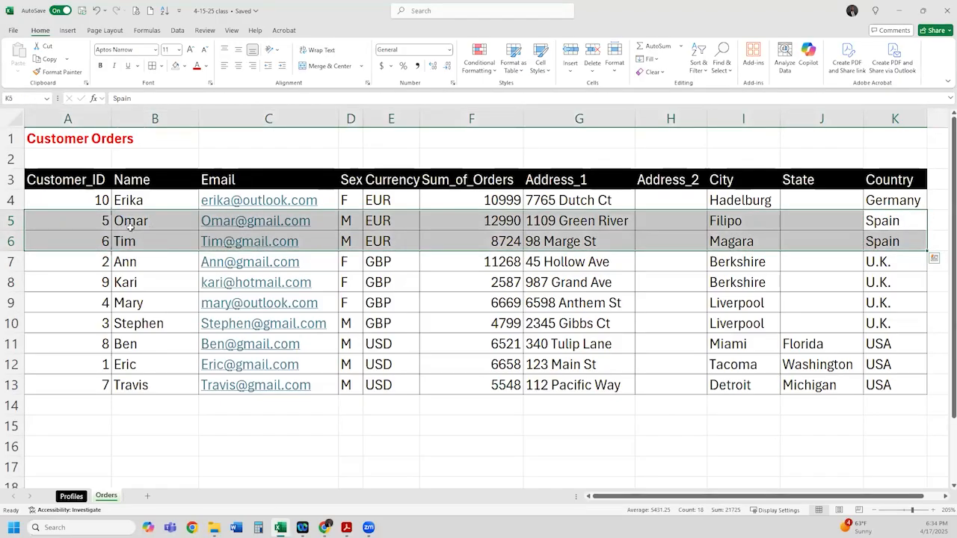
{"action": "left_click_drag", "start_coordinate": [883, 265], "coordinate": [747, 344]}
{"action": "left_click_drag", "start_coordinate": [338, 341], "coordinate": [113, 323]}
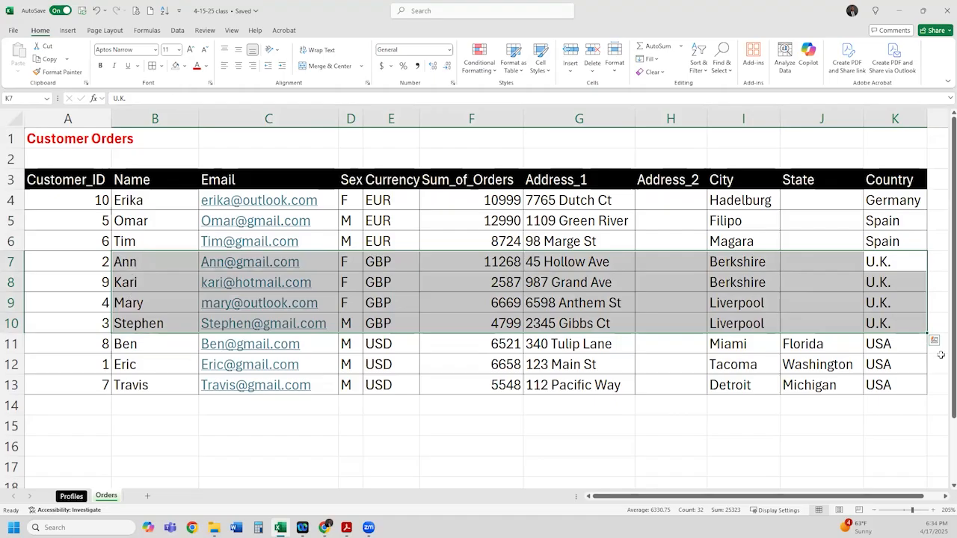
{"action": "left_click_drag", "start_coordinate": [884, 344], "coordinate": [132, 384]}
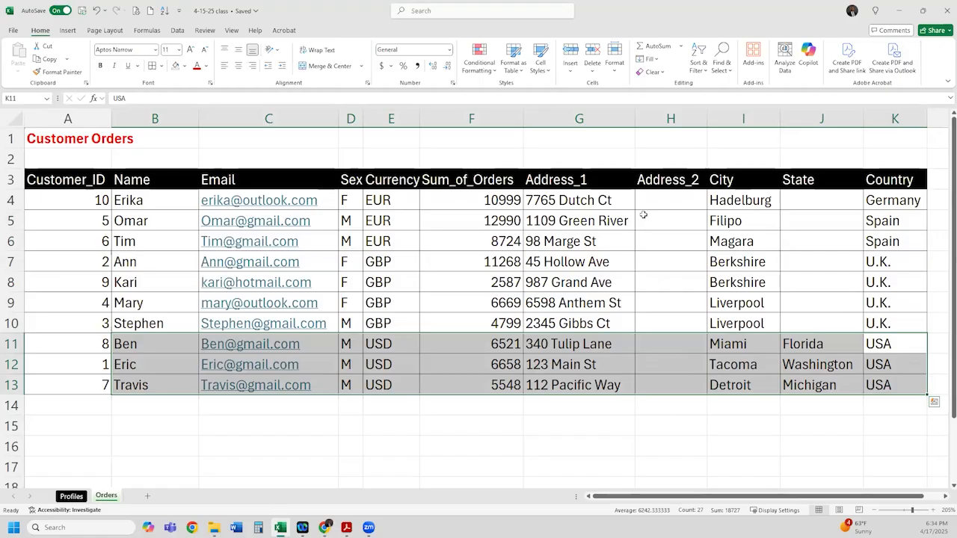
{"action": "left_click", "coordinate": [683, 183]}
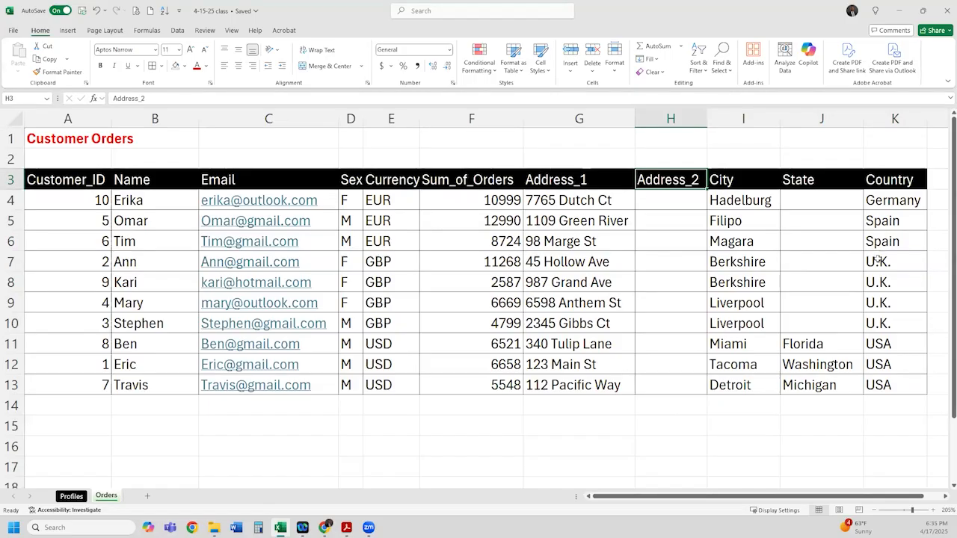
{"action": "left_click_drag", "start_coordinate": [878, 260], "coordinate": [110, 332]}
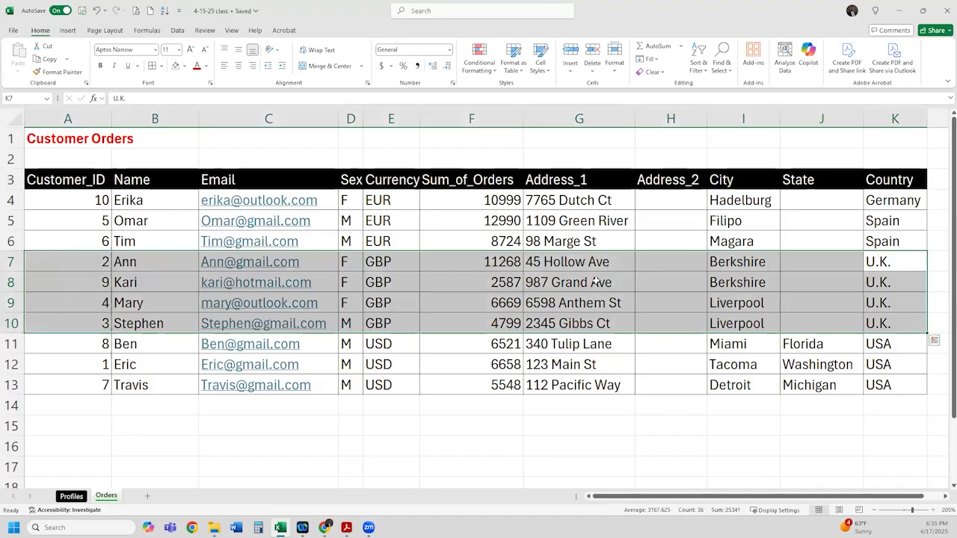
{"action": "left_click", "coordinate": [493, 265]}
{"action": "left_click_drag", "start_coordinate": [498, 211], "coordinate": [495, 366]}
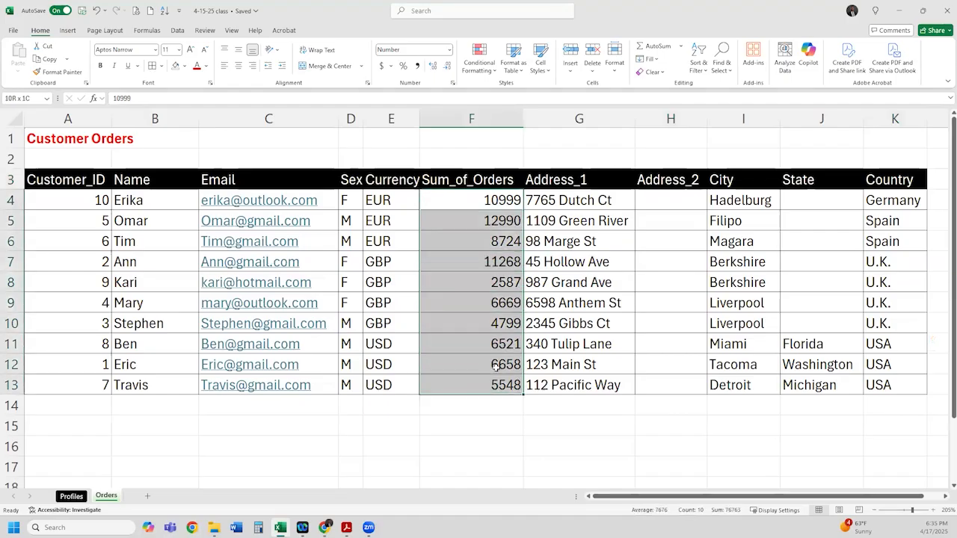
{"action": "left_click", "coordinate": [896, 181]}
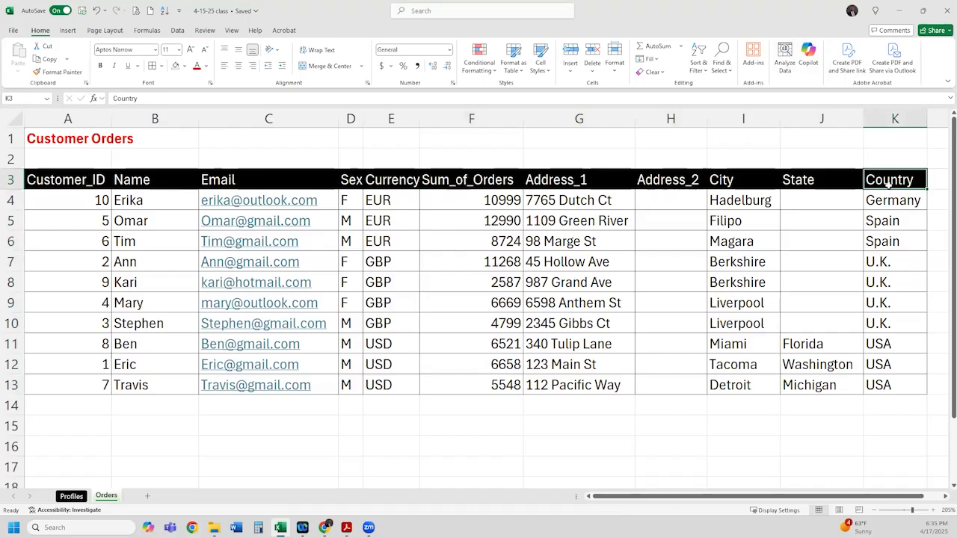
Step: Custom sort the Orders table by Country, A to Z, and then by Sum_of_Orders, Largest to Smallest
{"action": "left_click", "coordinate": [698, 69]}
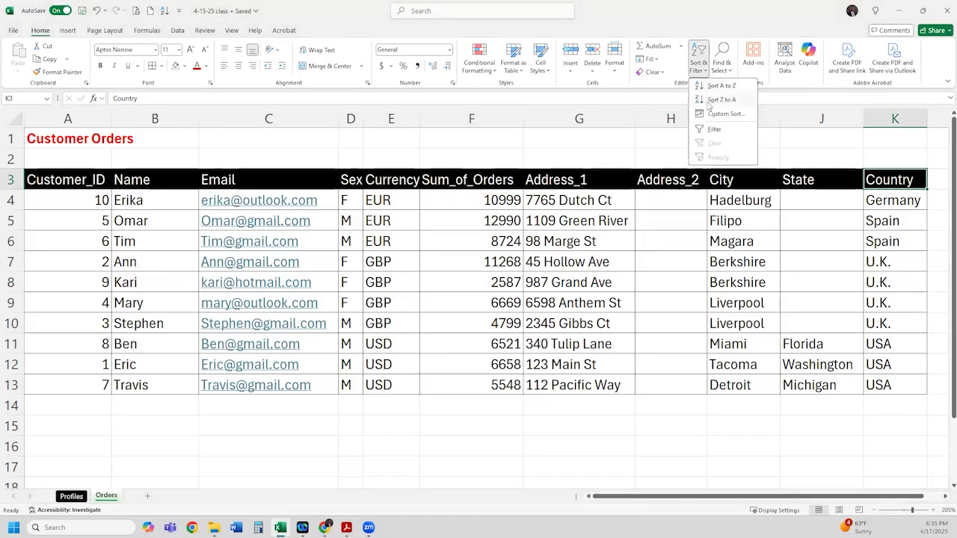
{"action": "left_click", "coordinate": [710, 115]}
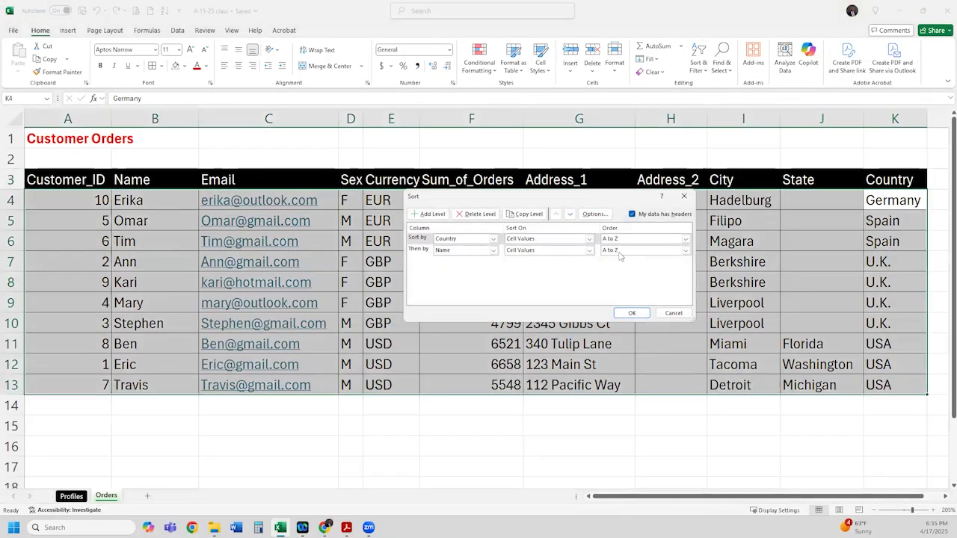
{"action": "left_click", "coordinate": [494, 250]}
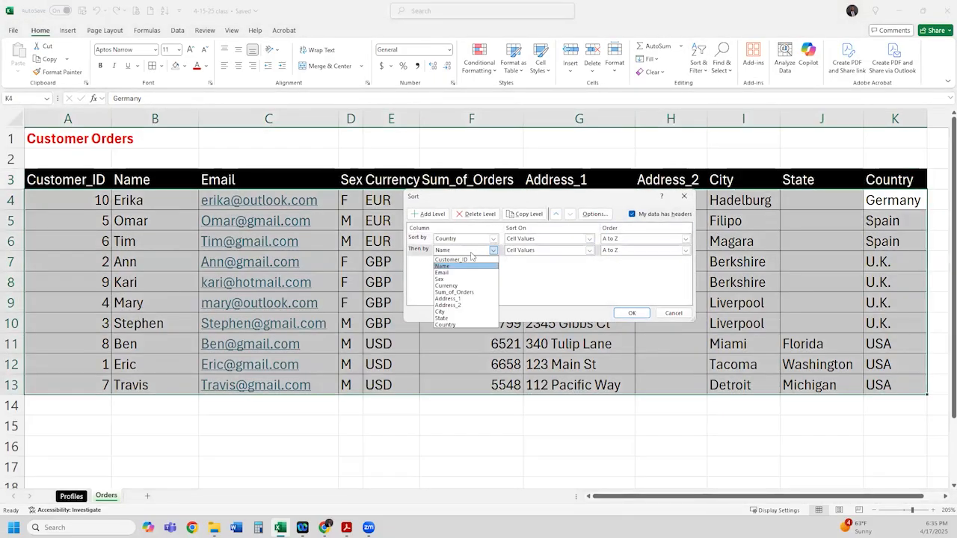
{"action": "left_click", "coordinate": [457, 293]}
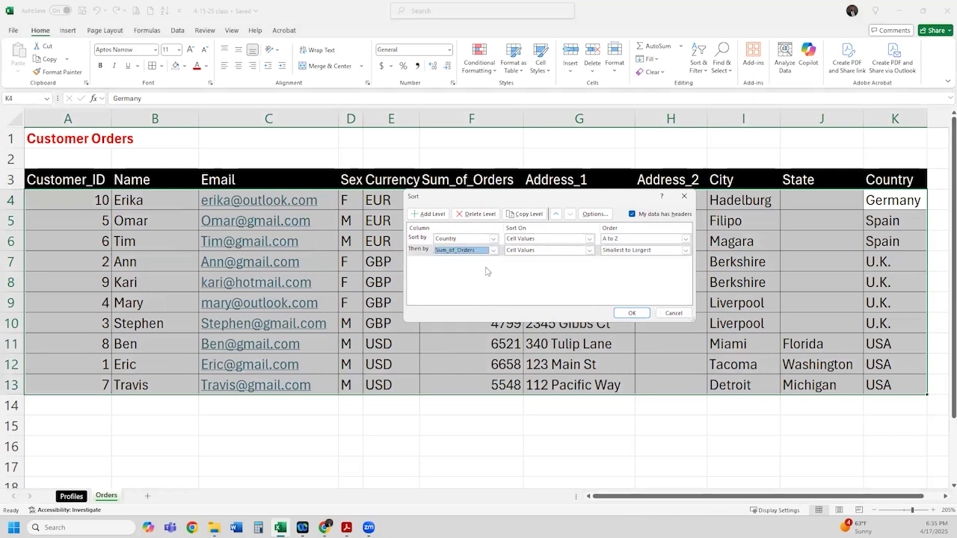
{"action": "left_click", "coordinate": [645, 251]}
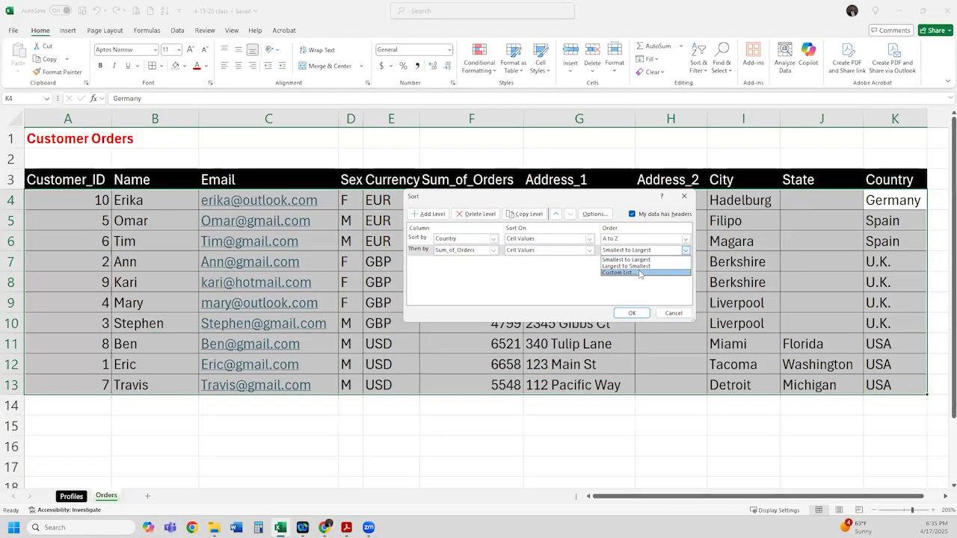
{"action": "left_click", "coordinate": [626, 266]}
{"action": "left_click", "coordinate": [631, 313]}
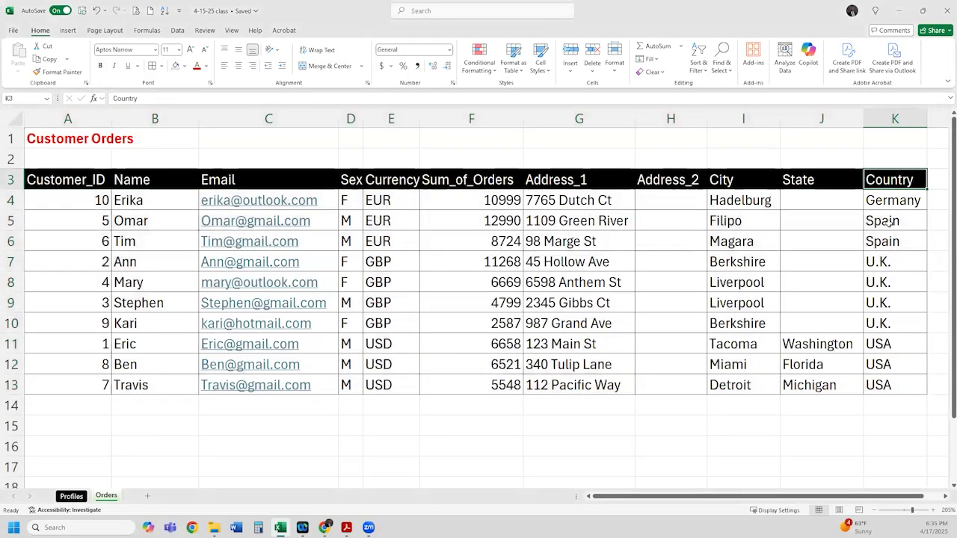
Step: Review the order of the Sum_of_Orders values within the Spain, U.K. and USA row groups
{"action": "left_click_drag", "start_coordinate": [889, 222], "coordinate": [167, 244]}
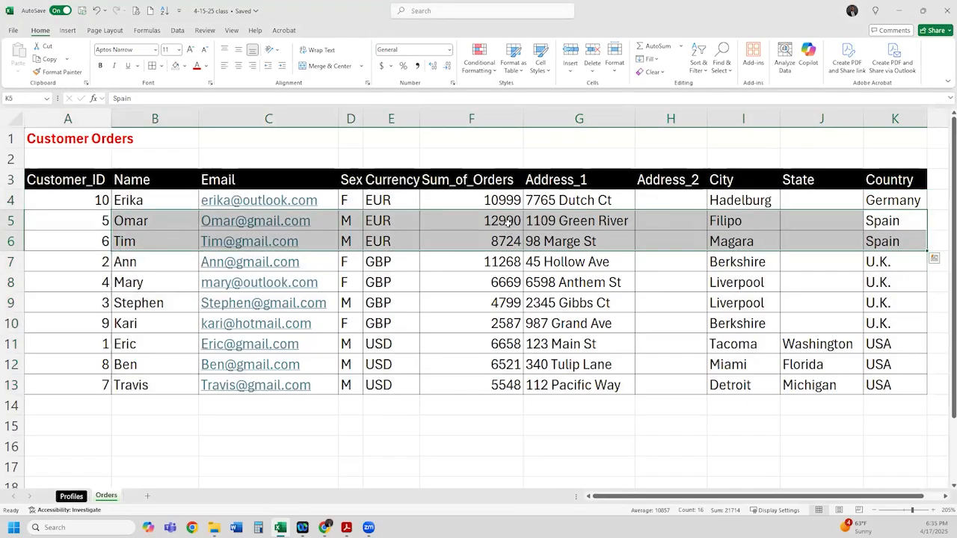
{"action": "left_click", "coordinate": [508, 222]}
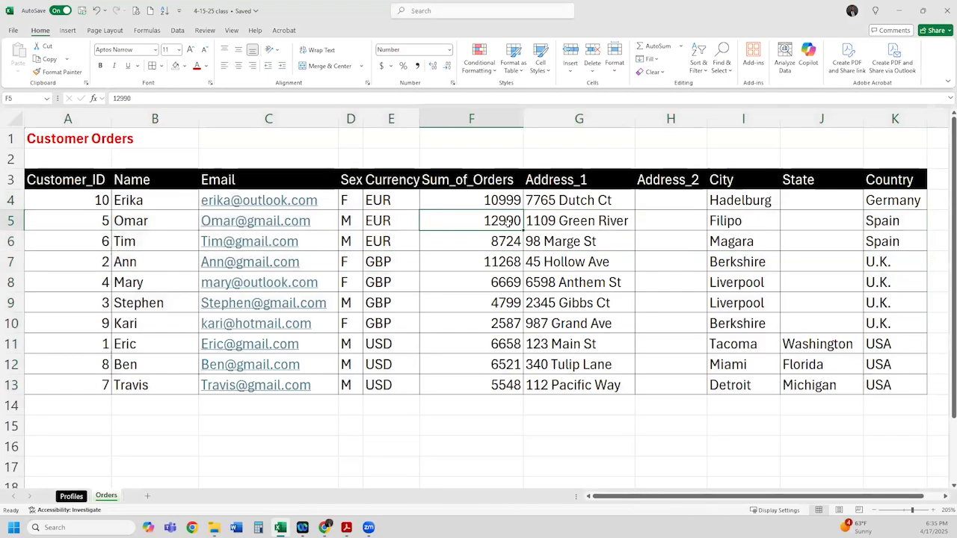
{"action": "left_click_drag", "start_coordinate": [894, 263], "coordinate": [359, 323]}
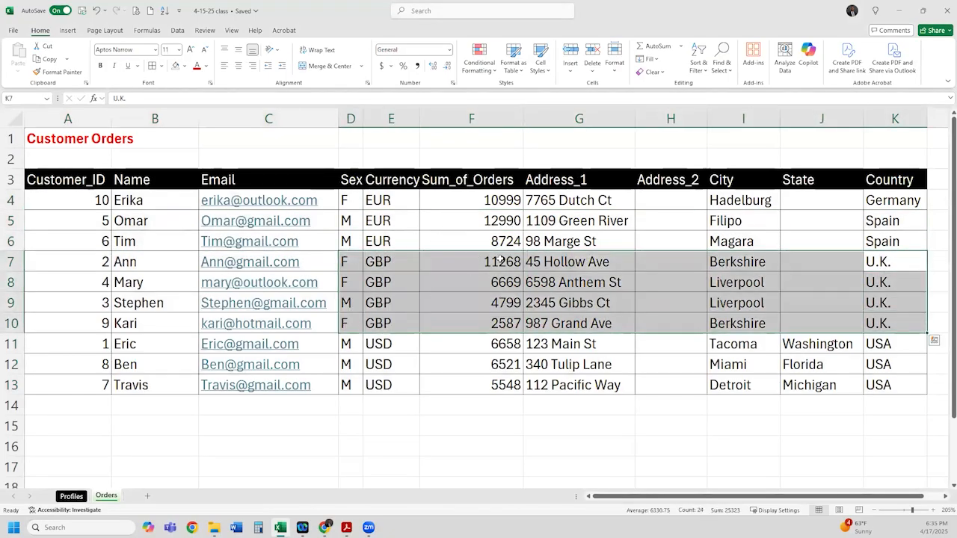
{"action": "left_click_drag", "start_coordinate": [920, 351], "coordinate": [471, 380]}
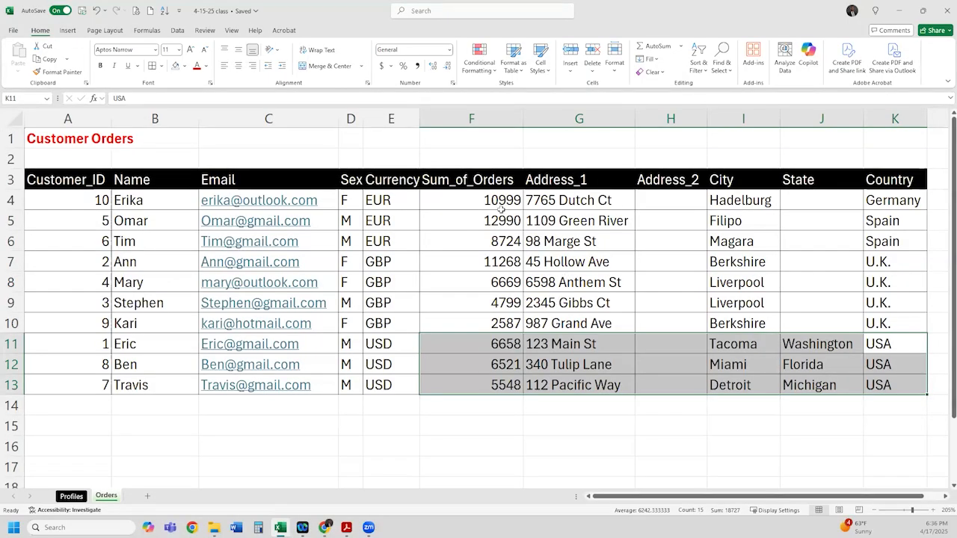
Step: Examine the Currency codes of the EUR, GBP and USD rows beside their Sum_of_Orders amounts
{"action": "left_click", "coordinate": [701, 65]}
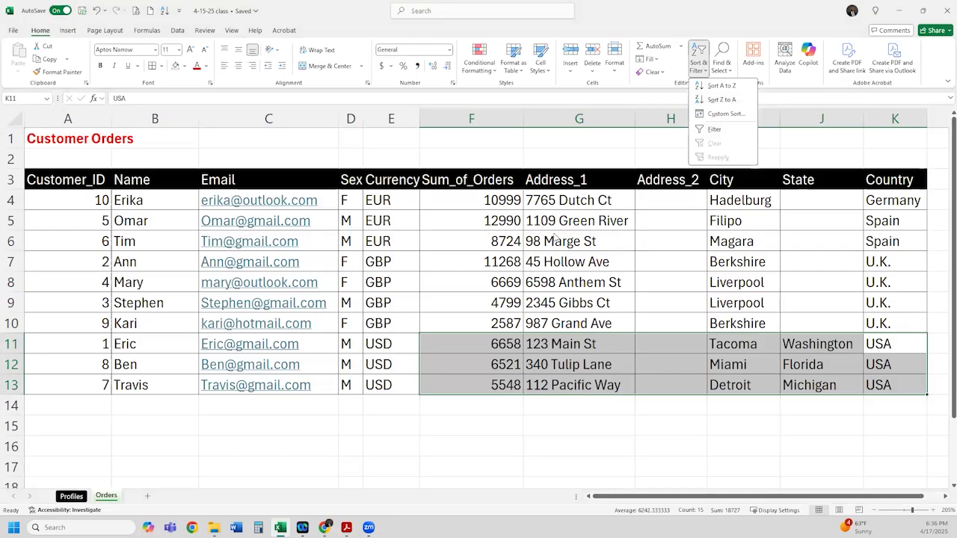
{"action": "left_click", "coordinate": [502, 201]}
{"action": "left_click", "coordinate": [502, 201]}
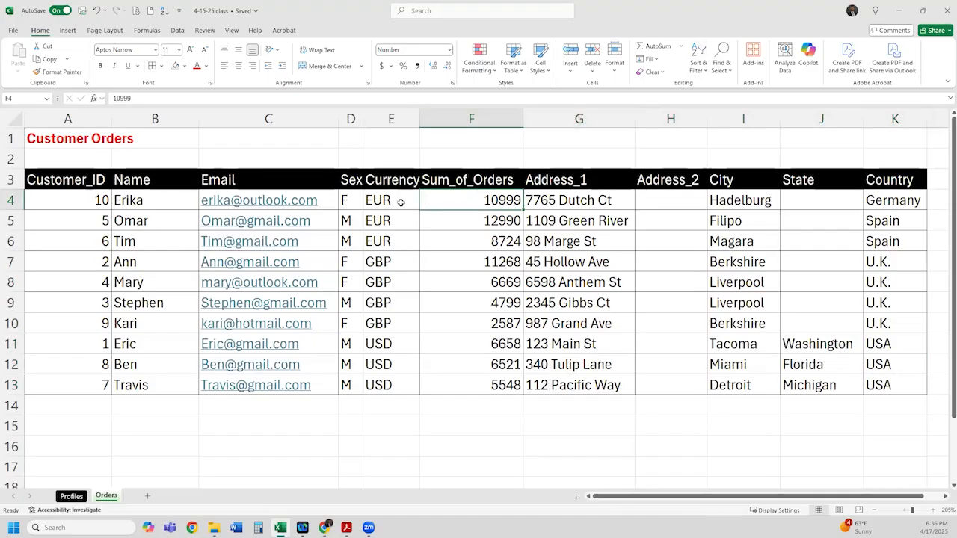
{"action": "key", "text": "Left"}
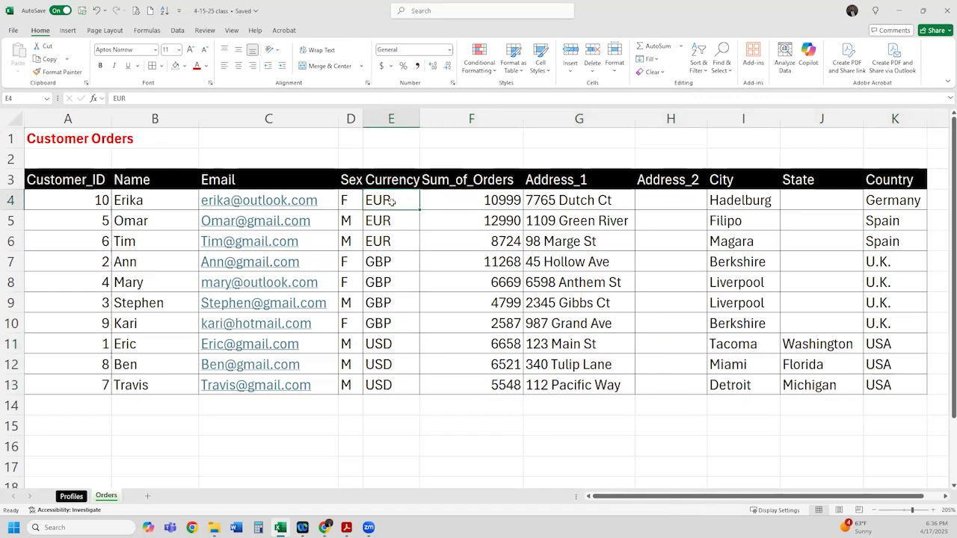
{"action": "left_click_drag", "start_coordinate": [392, 201], "coordinate": [389, 330]}
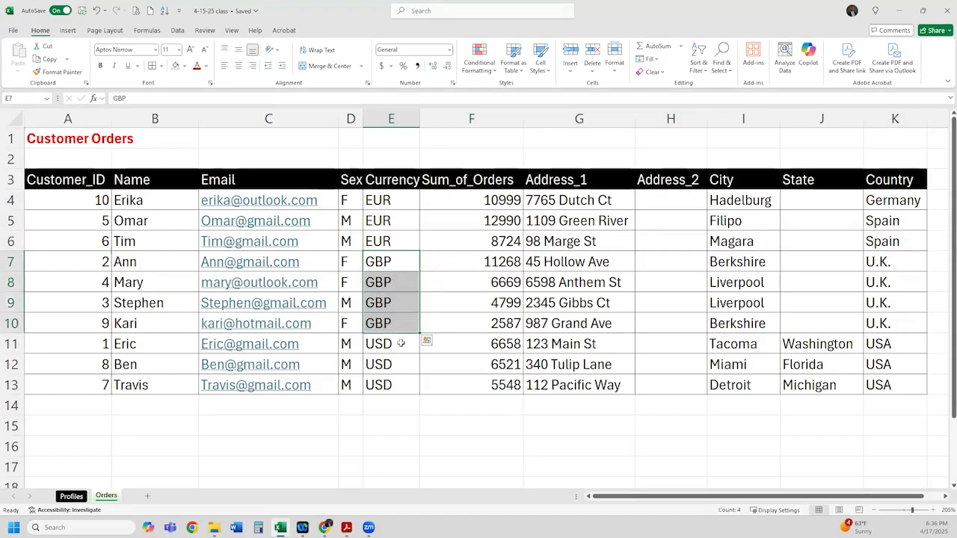
{"action": "left_click", "coordinate": [400, 346]}
{"action": "left_click_drag", "start_coordinate": [400, 365], "coordinate": [402, 380]}
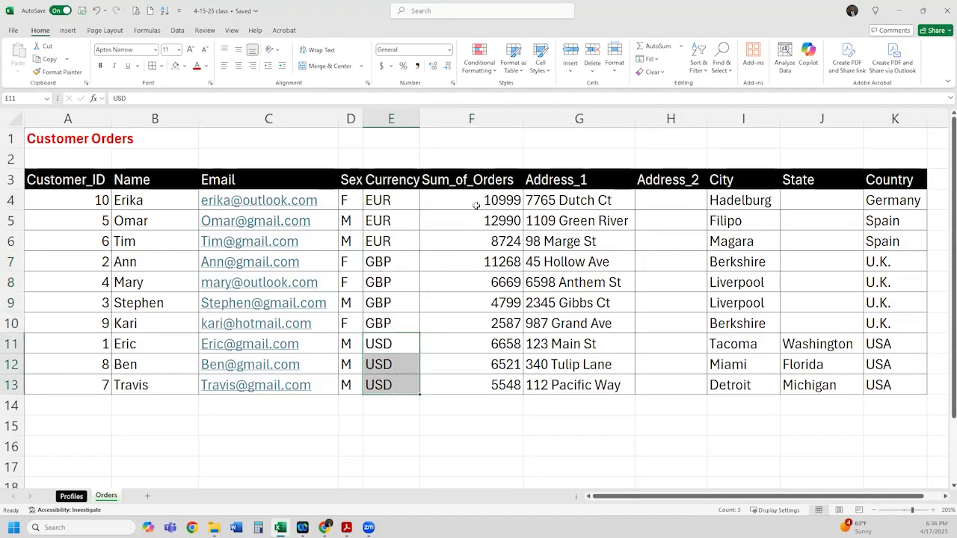
Step: Apply the dollar Accounting number format to the Sum_of_Orders amounts of the USD rows, F11:F13
{"action": "left_click_drag", "start_coordinate": [476, 205], "coordinate": [470, 372]}
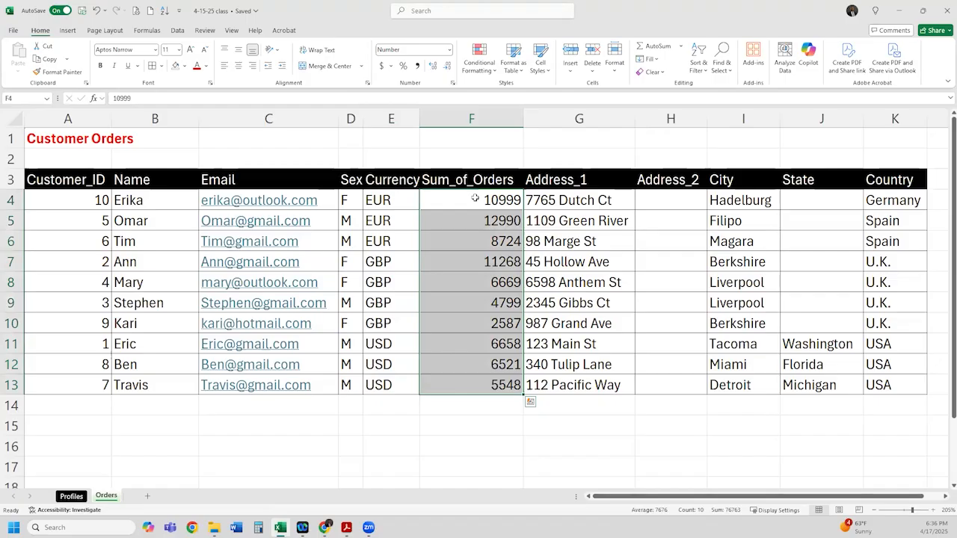
{"action": "left_click", "coordinate": [474, 198]}
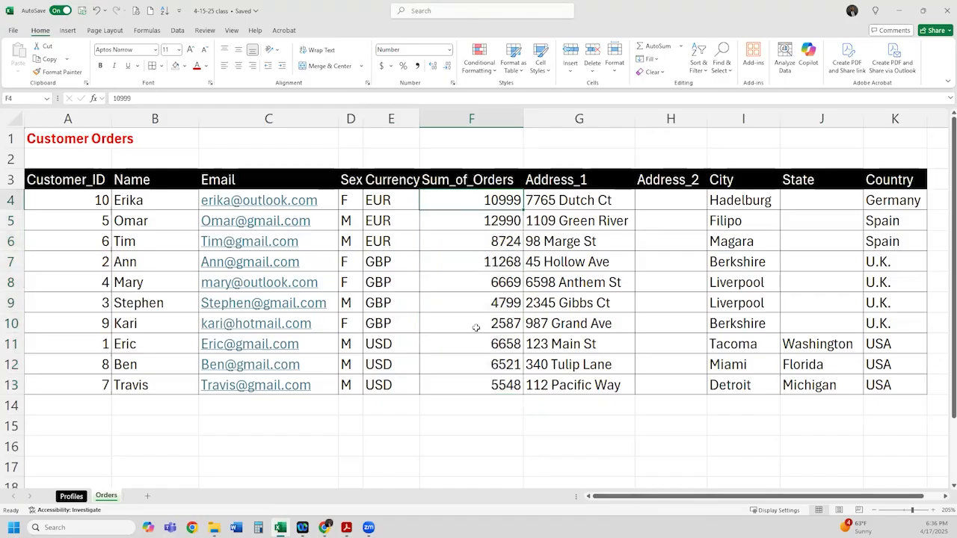
{"action": "left_click_drag", "start_coordinate": [484, 382], "coordinate": [479, 345]}
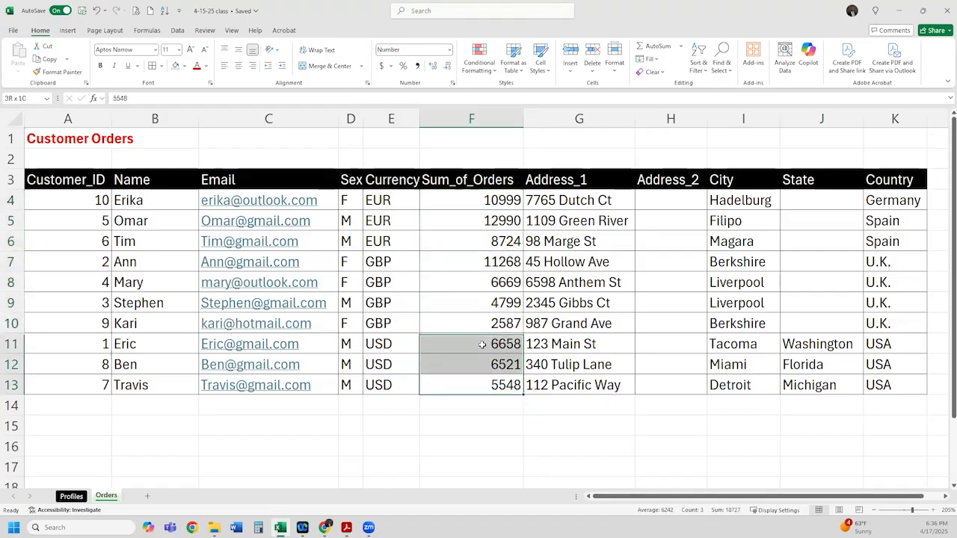
{"action": "left_click", "coordinate": [381, 66]}
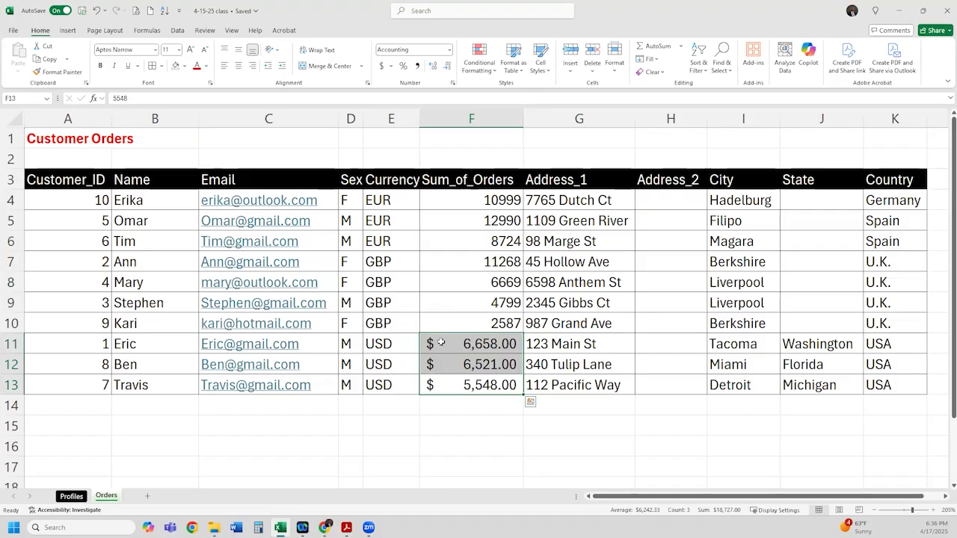
Step: Check the EUR rows' currency codes and apply the dollar Accounting number format to their Sum_of_Orders amounts, F4:F6
{"action": "left_click_drag", "start_coordinate": [445, 324], "coordinate": [461, 199]}
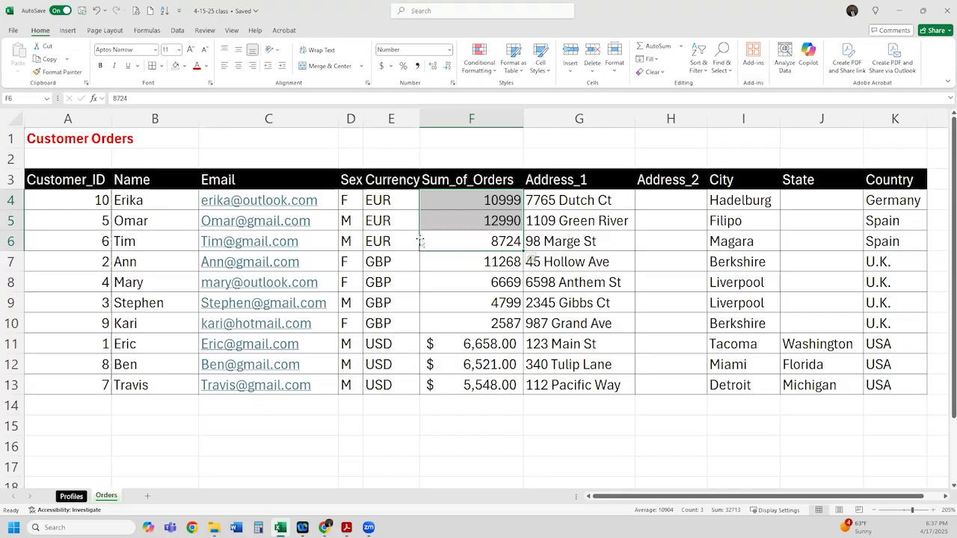
{"action": "left_click", "coordinate": [467, 264]}
{"action": "left_click", "coordinate": [463, 201]}
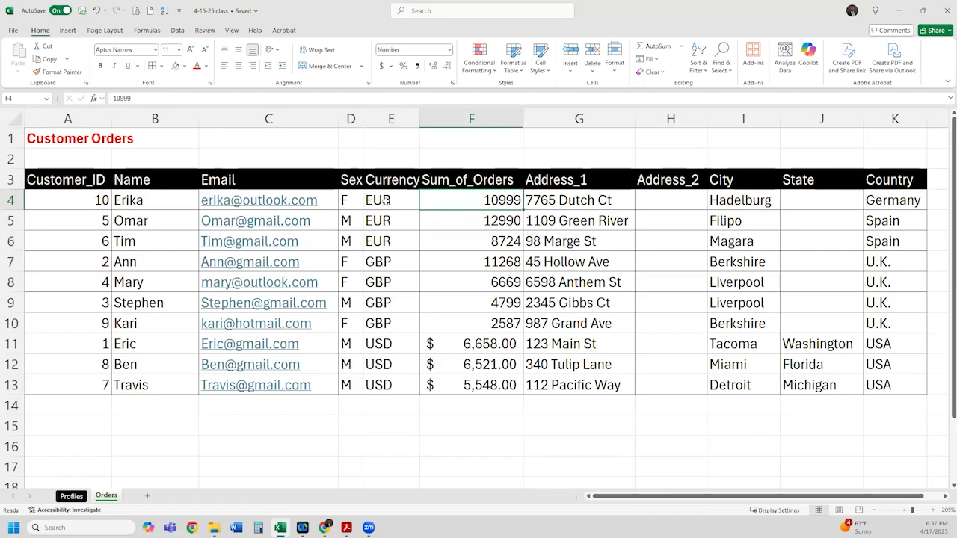
{"action": "left_click", "coordinate": [450, 220]}
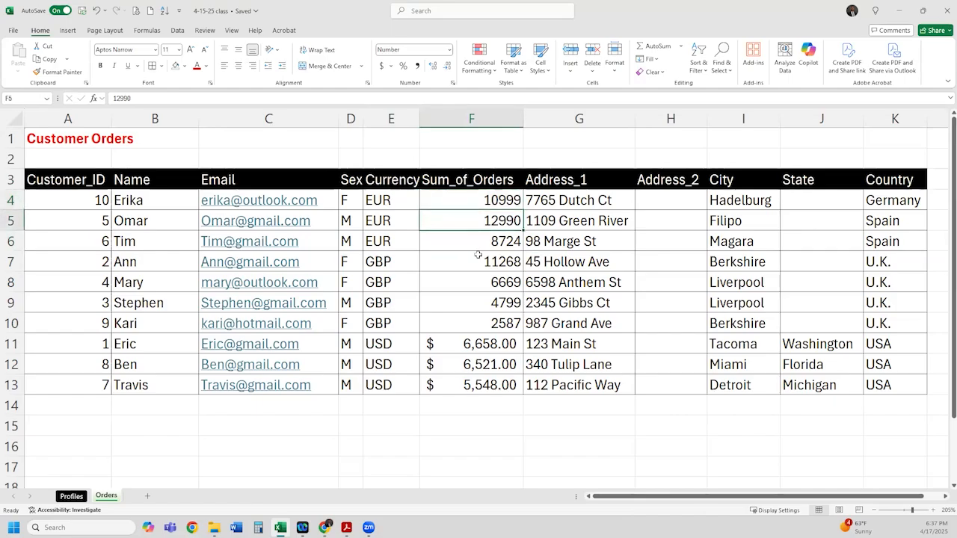
{"action": "left_click", "coordinate": [489, 238]}
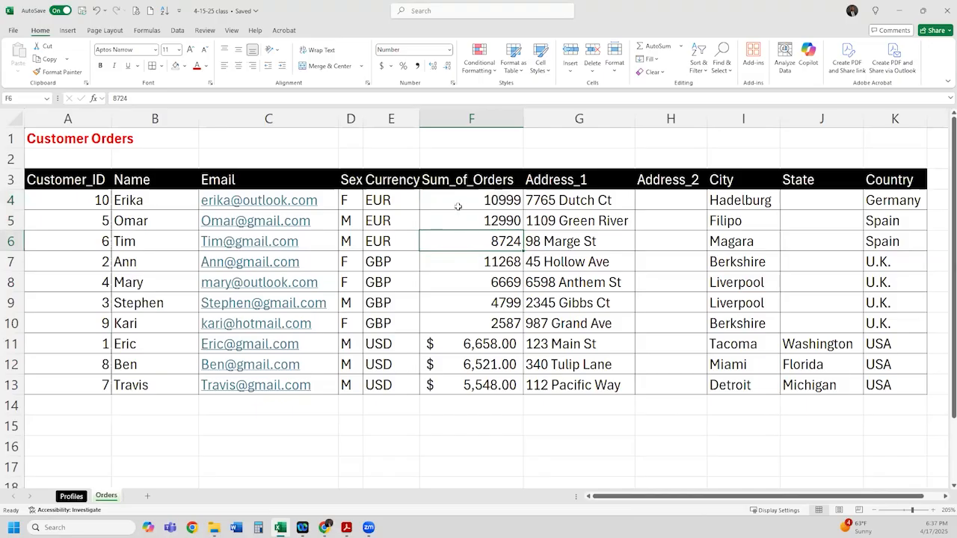
{"action": "left_click_drag", "start_coordinate": [393, 202], "coordinate": [397, 244]}
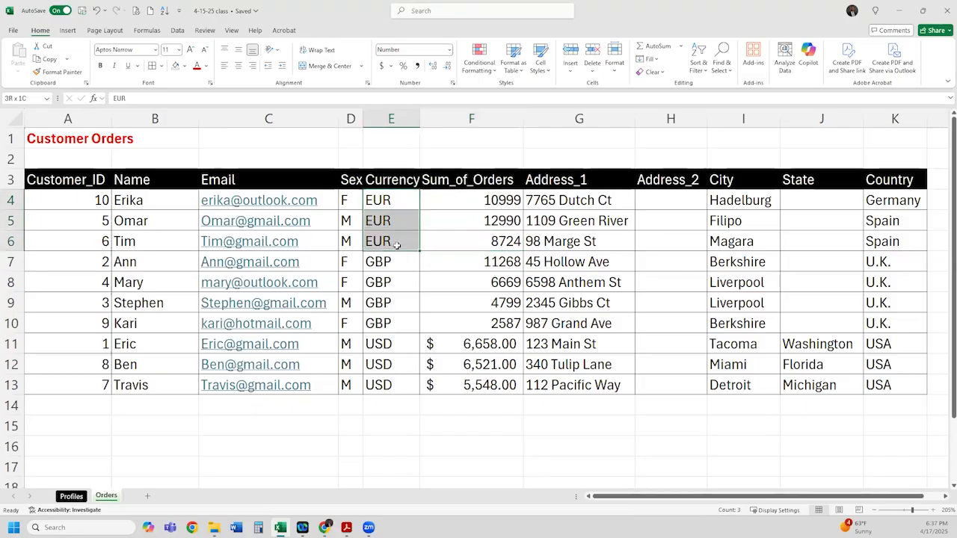
{"action": "left_click_drag", "start_coordinate": [468, 201], "coordinate": [471, 241]}
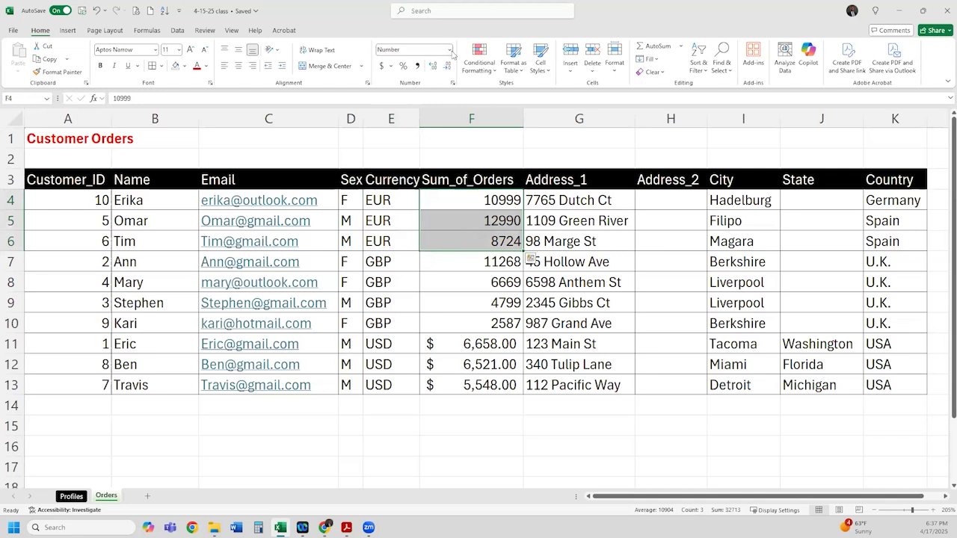
{"action": "left_click", "coordinate": [382, 66]}
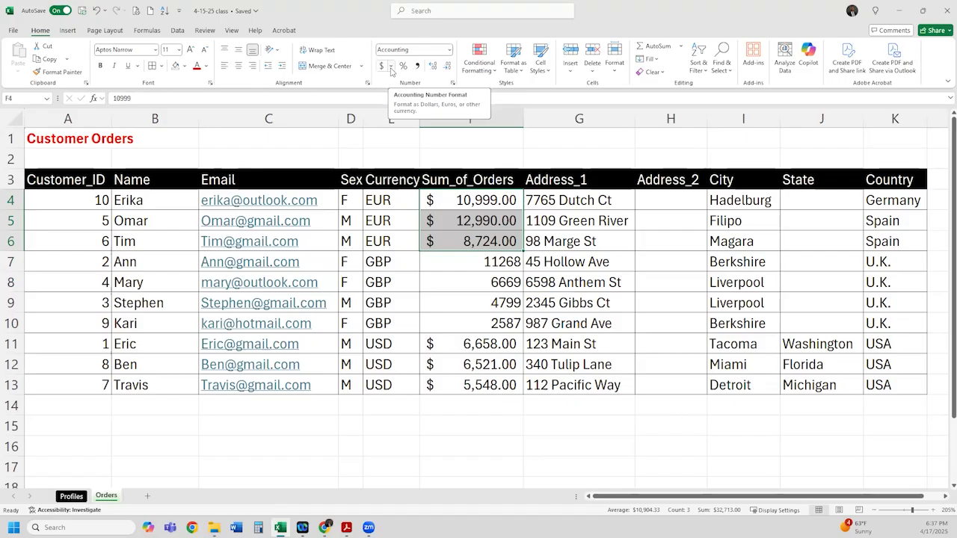
Step: Open the additional accounting formats for the EUR amounts in F4:F6 and show the list of currency symbols
{"action": "left_click", "coordinate": [390, 67]}
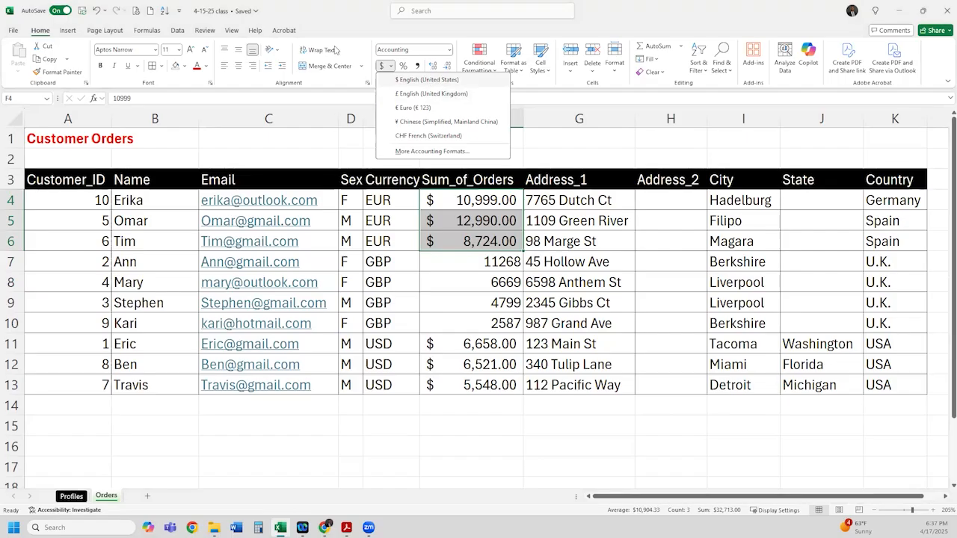
{"action": "left_click", "coordinate": [286, 15]}
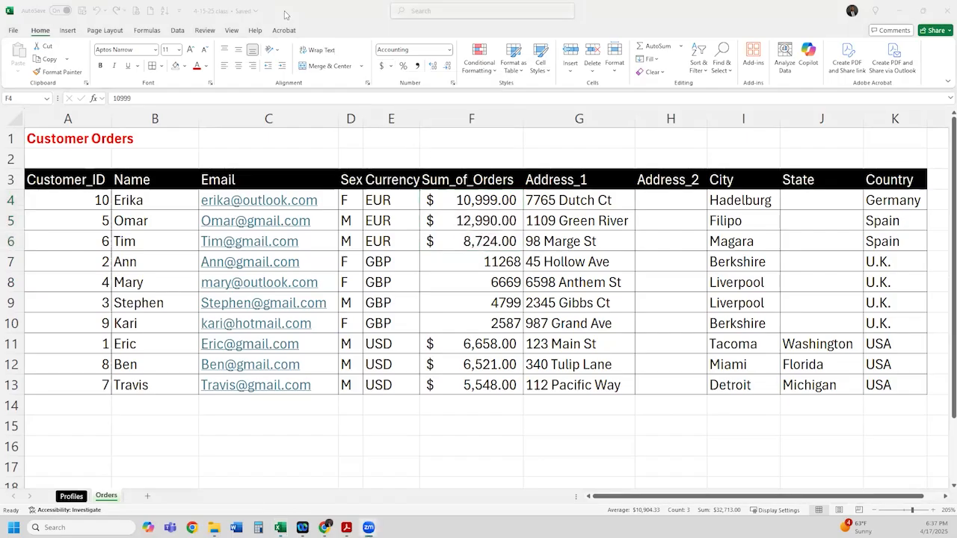
{"action": "left_click", "coordinate": [391, 67]}
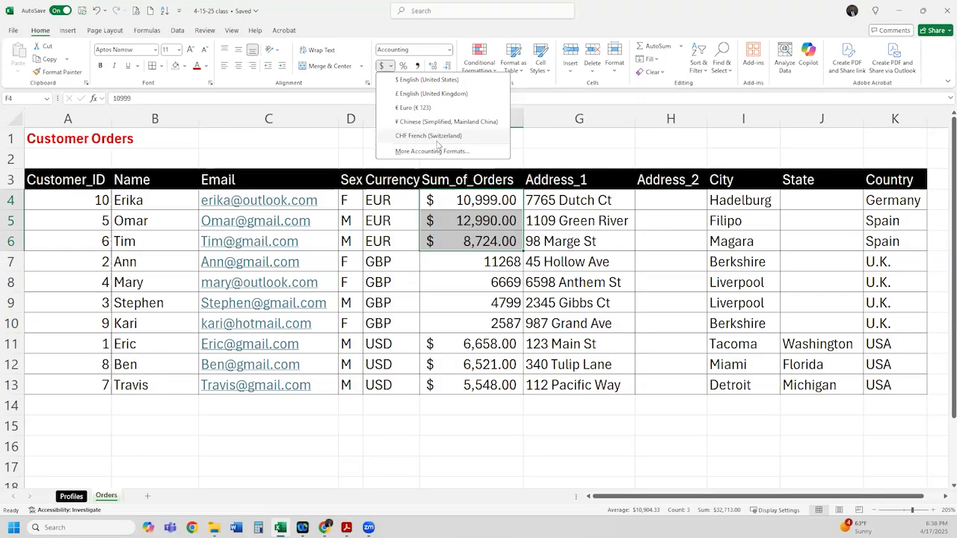
{"action": "left_click", "coordinate": [431, 152]}
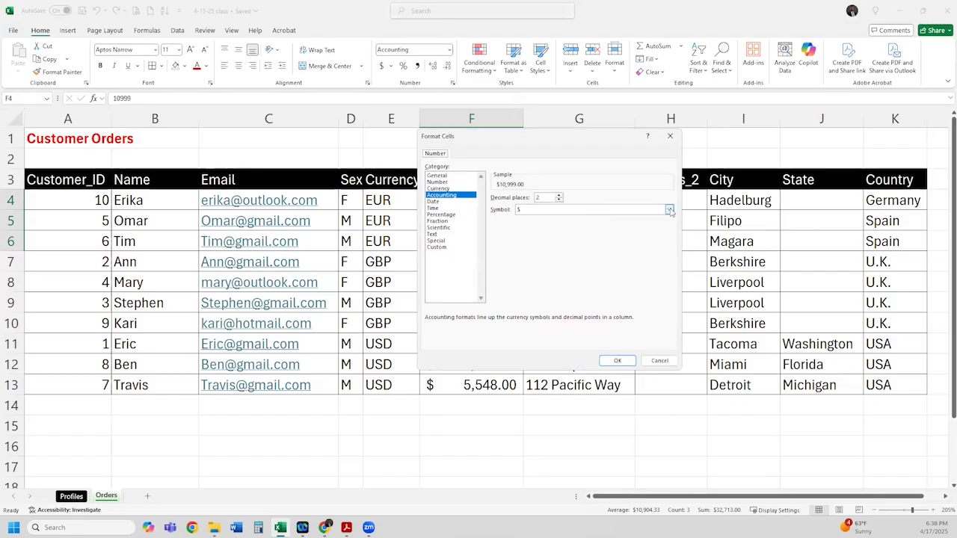
{"action": "left_click", "coordinate": [669, 210]}
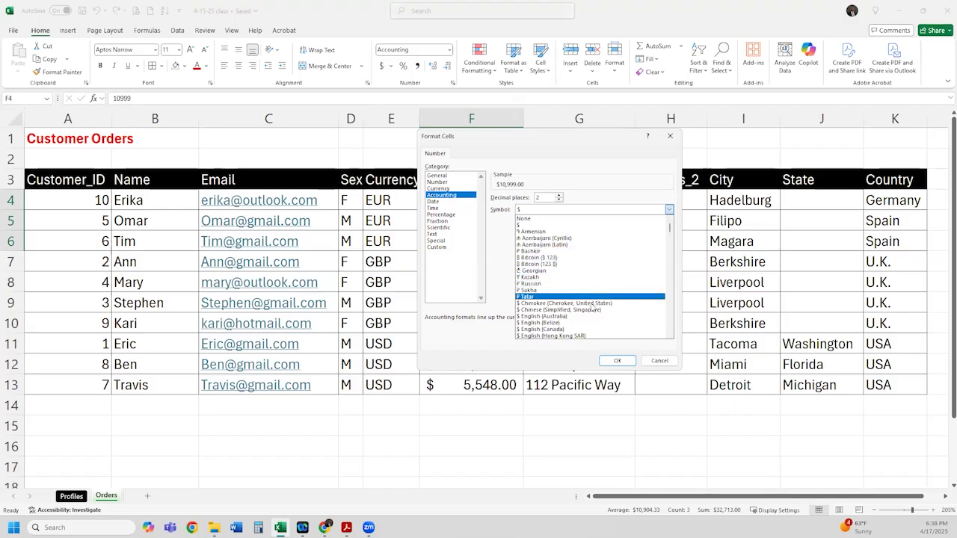
Step: Examine the currency symbols offered for the Accounting format and leave the dialog without applying one
{"action": "scroll", "coordinate": [590, 307], "scroll_direction": "down", "scroll_amount": 7}
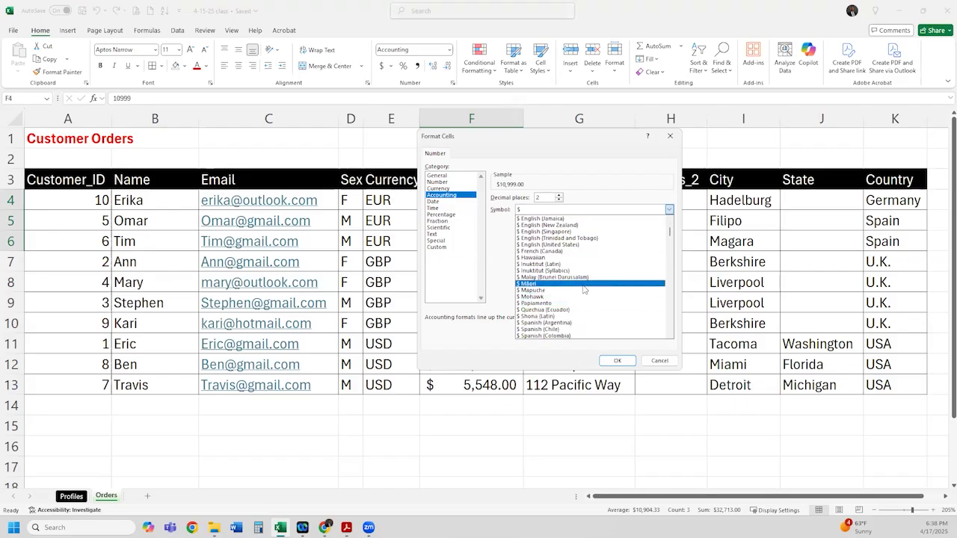
{"action": "scroll", "coordinate": [584, 289], "scroll_direction": "down", "scroll_amount": 1}
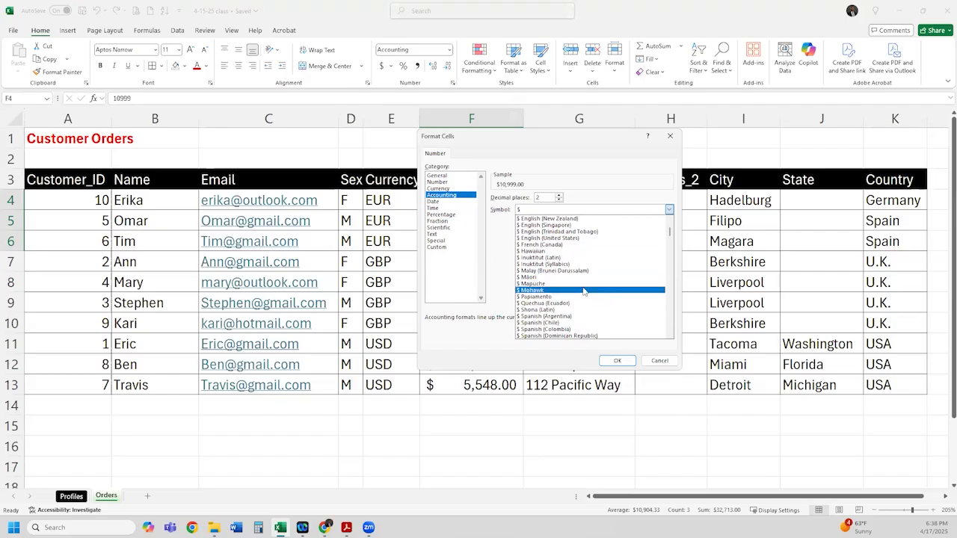
{"action": "scroll", "coordinate": [584, 290], "scroll_direction": "down", "scroll_amount": 5}
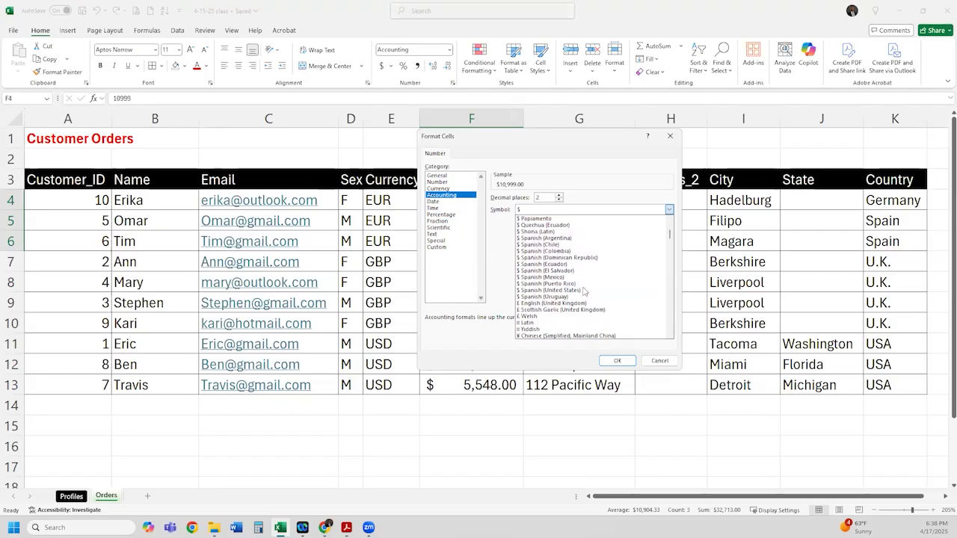
{"action": "scroll", "coordinate": [584, 290], "scroll_direction": "down", "scroll_amount": 1}
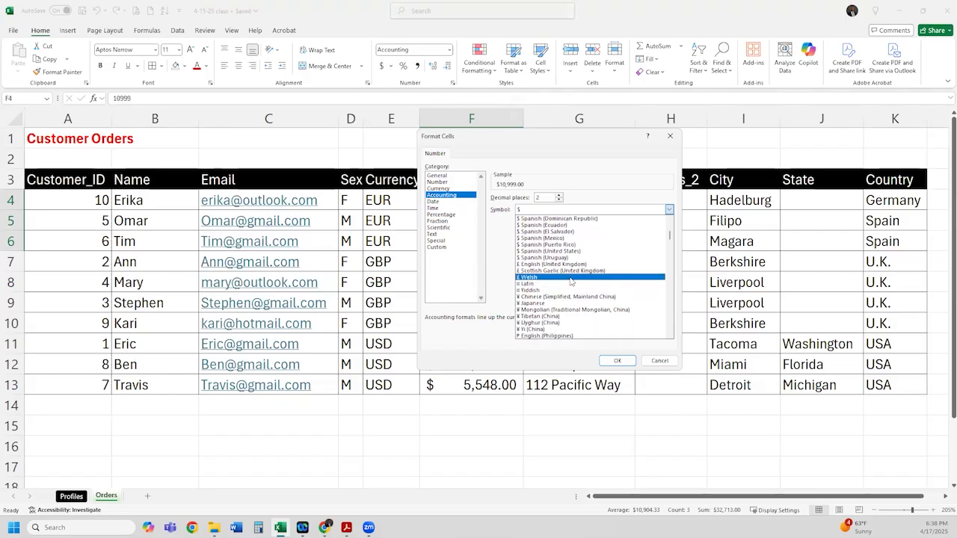
{"action": "scroll", "coordinate": [575, 302], "scroll_direction": "down", "scroll_amount": 2}
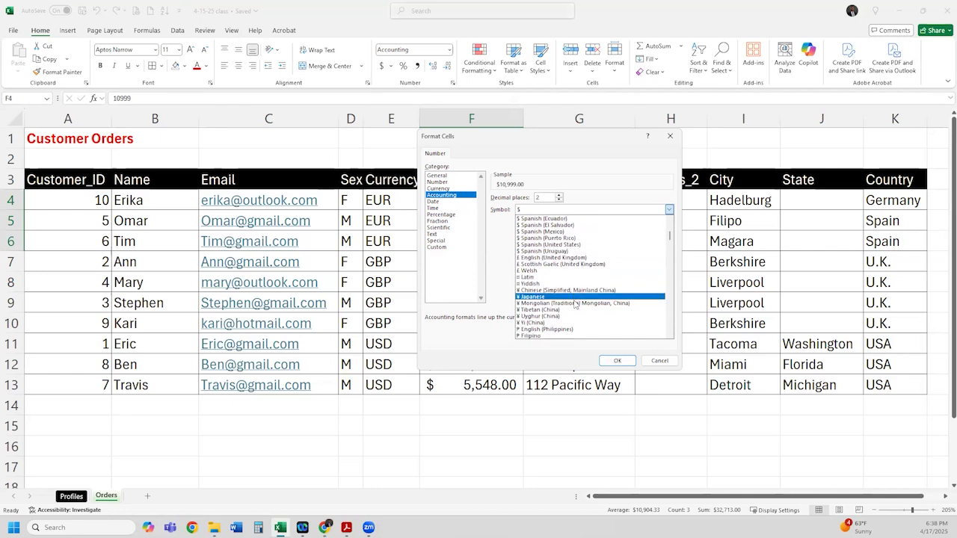
{"action": "scroll", "coordinate": [571, 315], "scroll_direction": "down", "scroll_amount": 7}
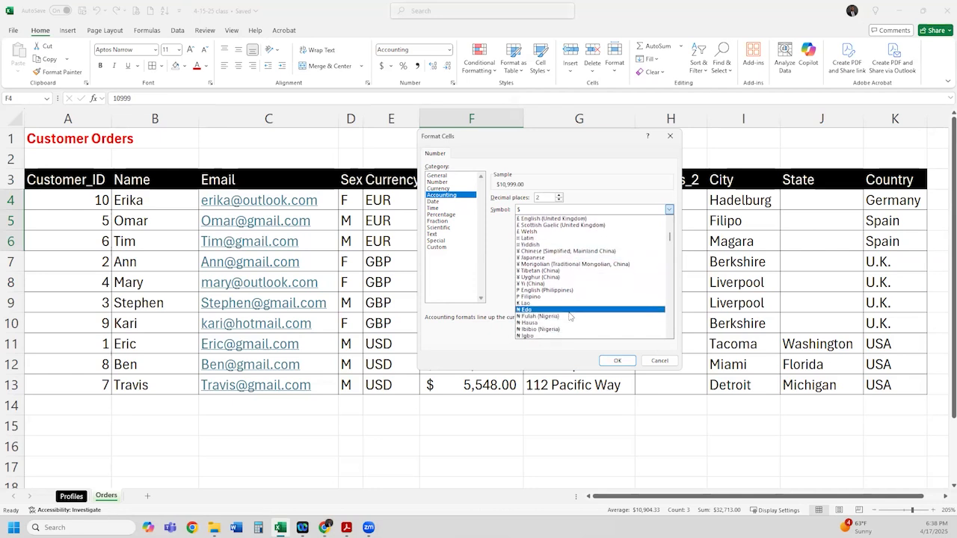
{"action": "scroll", "coordinate": [568, 309], "scroll_direction": "down", "scroll_amount": 8}
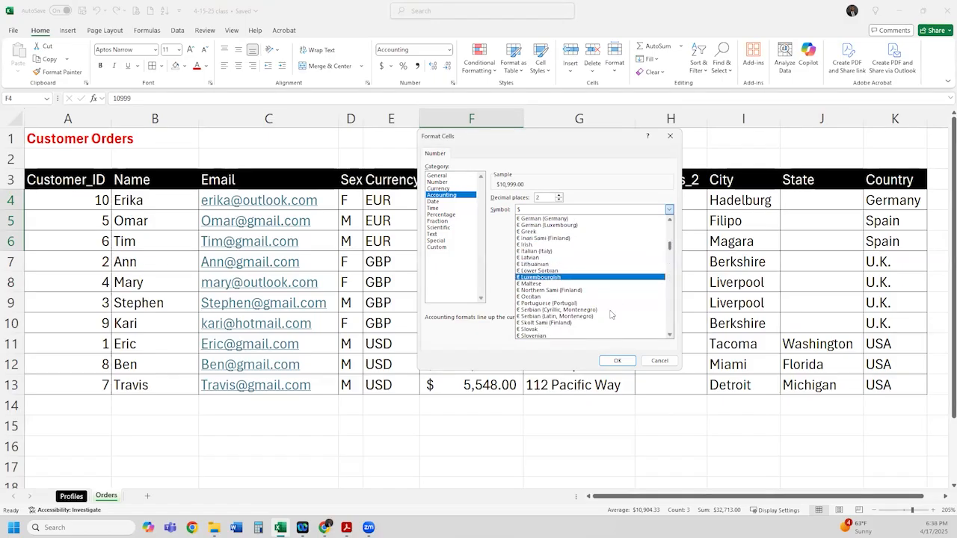
{"action": "left_click", "coordinate": [643, 208]}
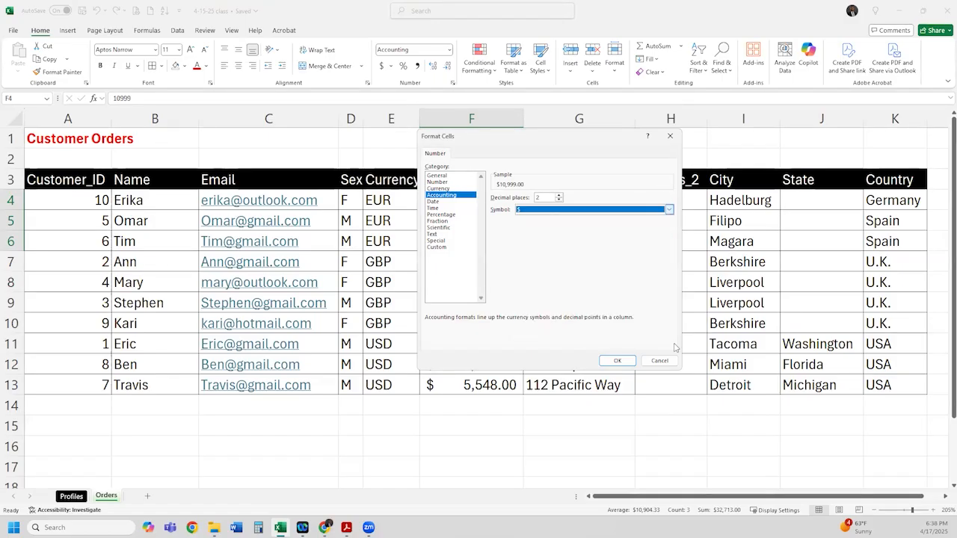
{"action": "left_click", "coordinate": [660, 360]}
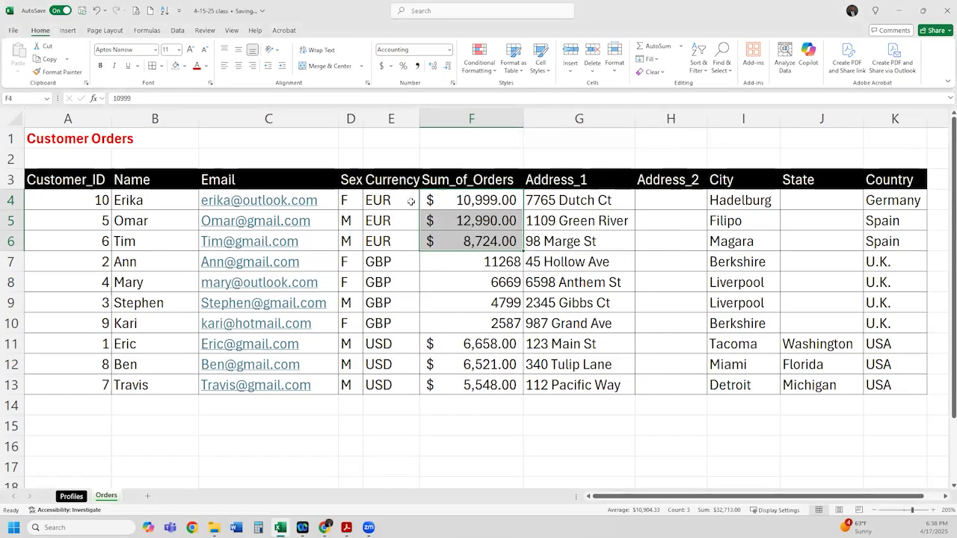
Step: Apply the Euro (€ 123) accounting format to the EUR order sums in F4:F6
{"action": "left_click", "coordinate": [391, 67]}
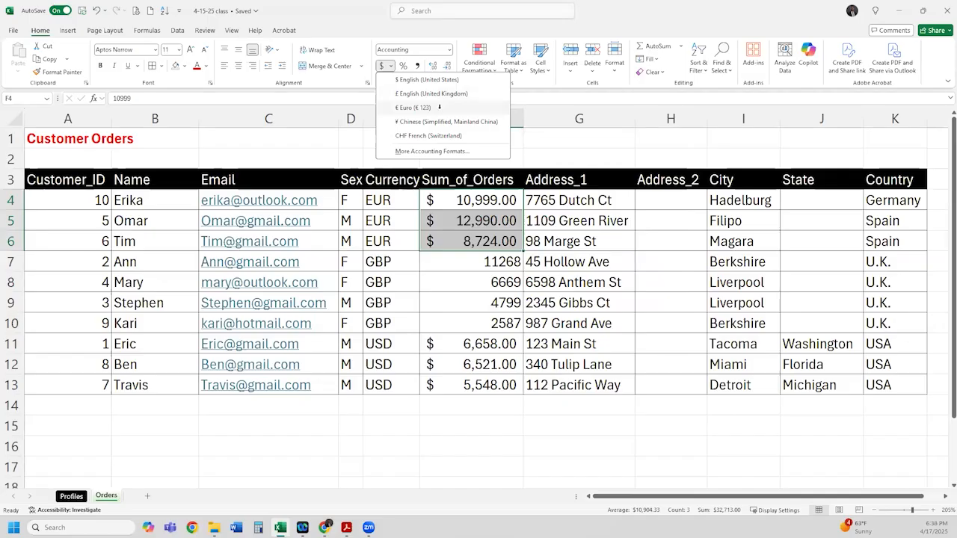
{"action": "left_click", "coordinate": [441, 109]}
{"action": "left_click", "coordinate": [482, 235]}
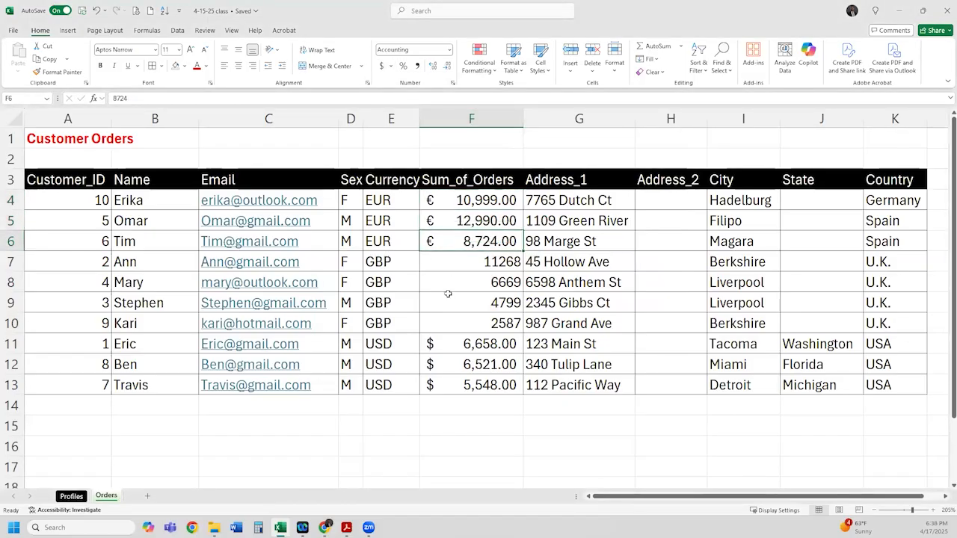
{"action": "left_click_drag", "start_coordinate": [453, 242], "coordinate": [452, 201]}
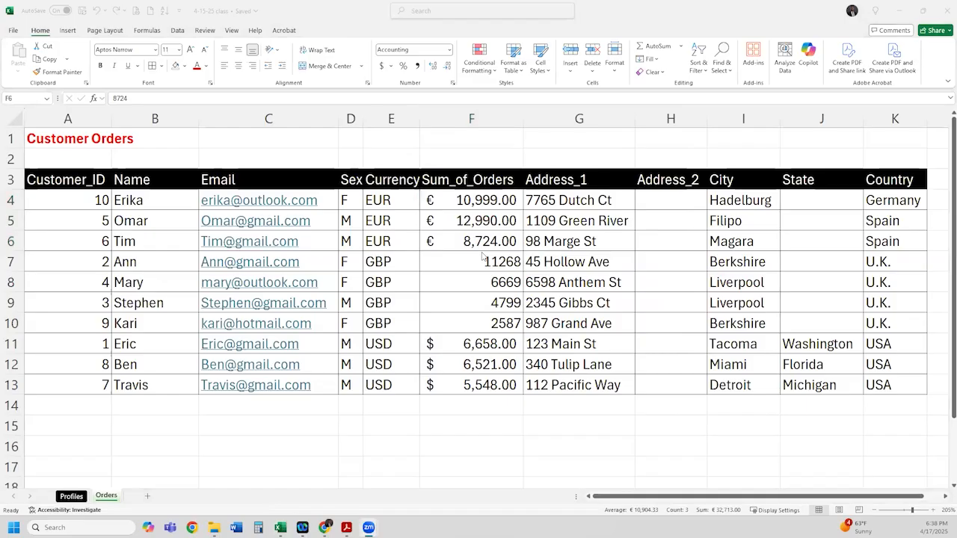
Step: Apply the £ English (United Kingdom) accounting format to the GBP order sums in F7:F10
{"action": "left_click_drag", "start_coordinate": [398, 259], "coordinate": [398, 327]}
{"action": "left_click_drag", "start_coordinate": [473, 262], "coordinate": [471, 318]}
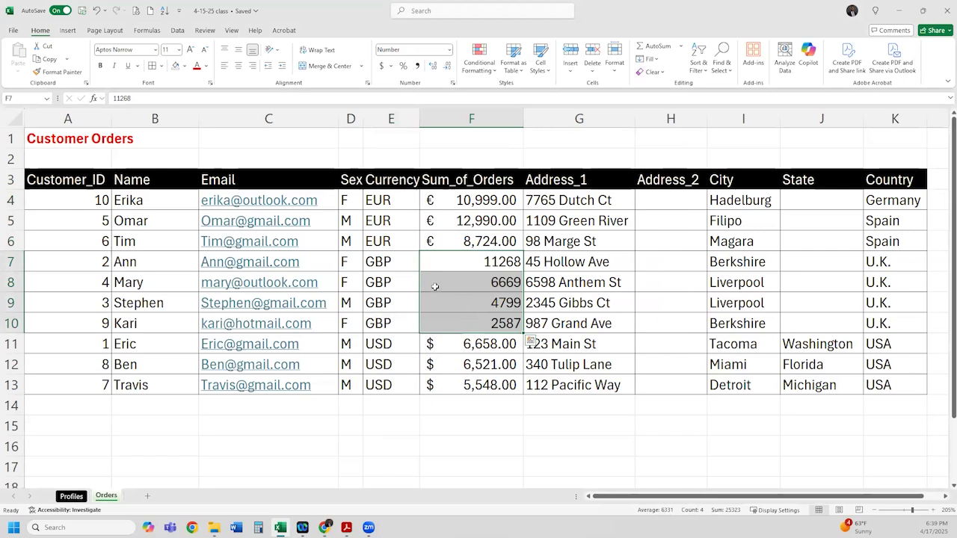
{"action": "left_click_drag", "start_coordinate": [889, 267], "coordinate": [891, 327]}
{"action": "left_click_drag", "start_coordinate": [467, 260], "coordinate": [470, 323]}
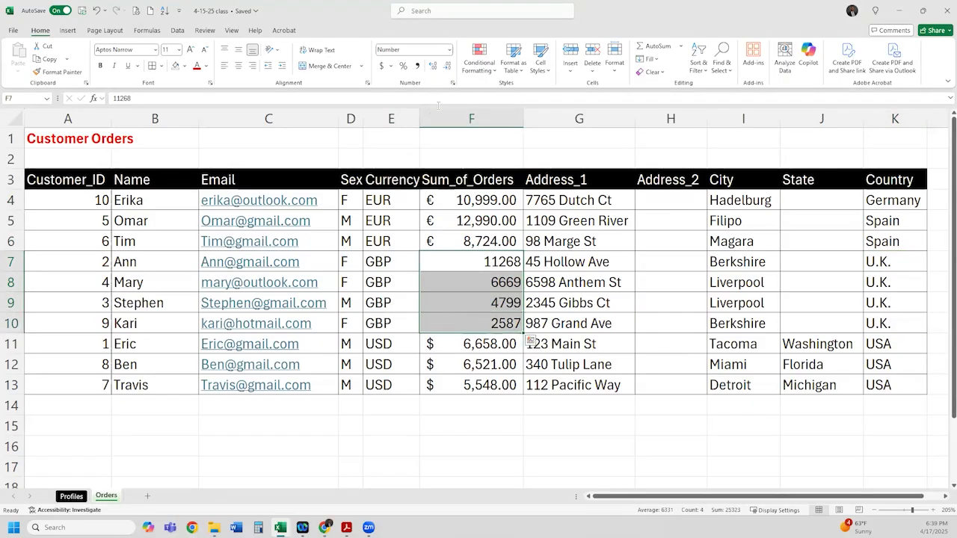
{"action": "left_click", "coordinate": [392, 67]}
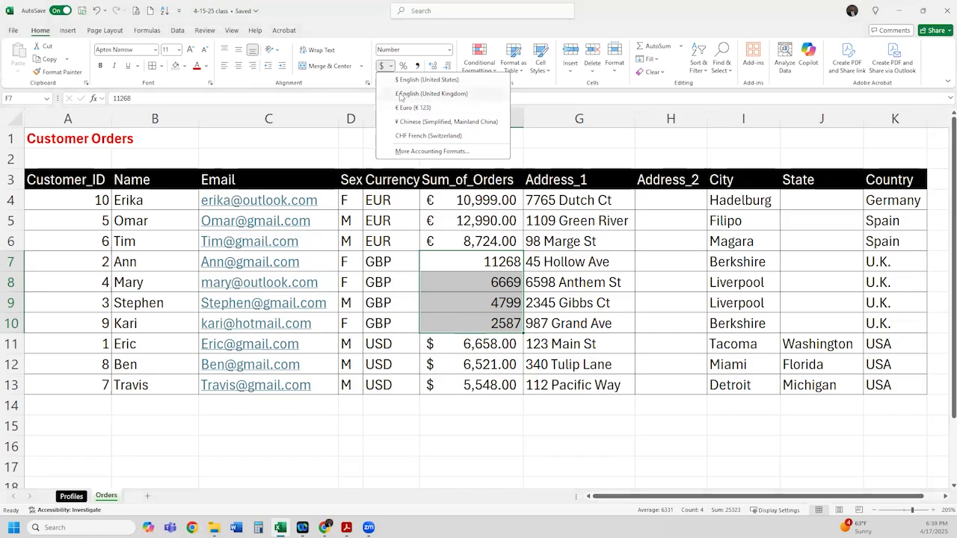
{"action": "left_click", "coordinate": [411, 94]}
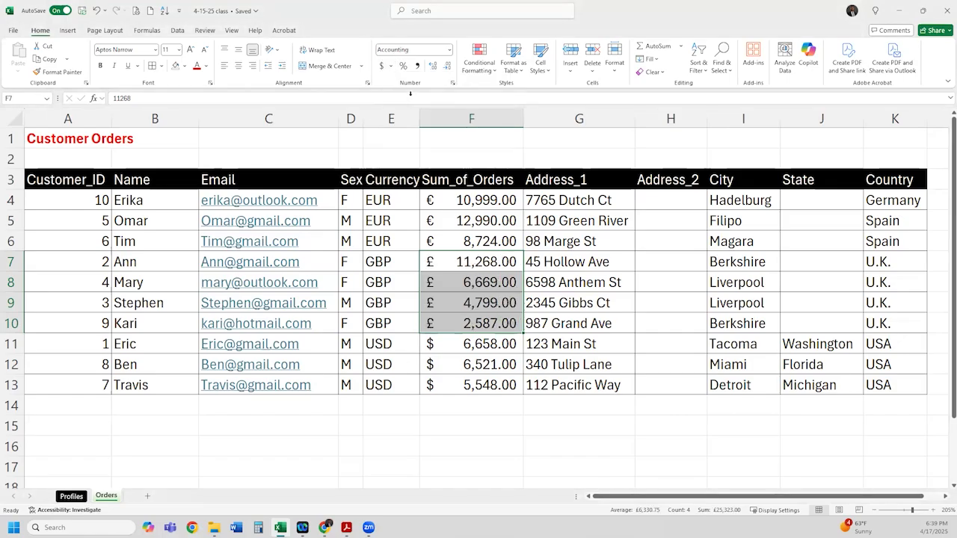
{"action": "left_click", "coordinate": [445, 321]}
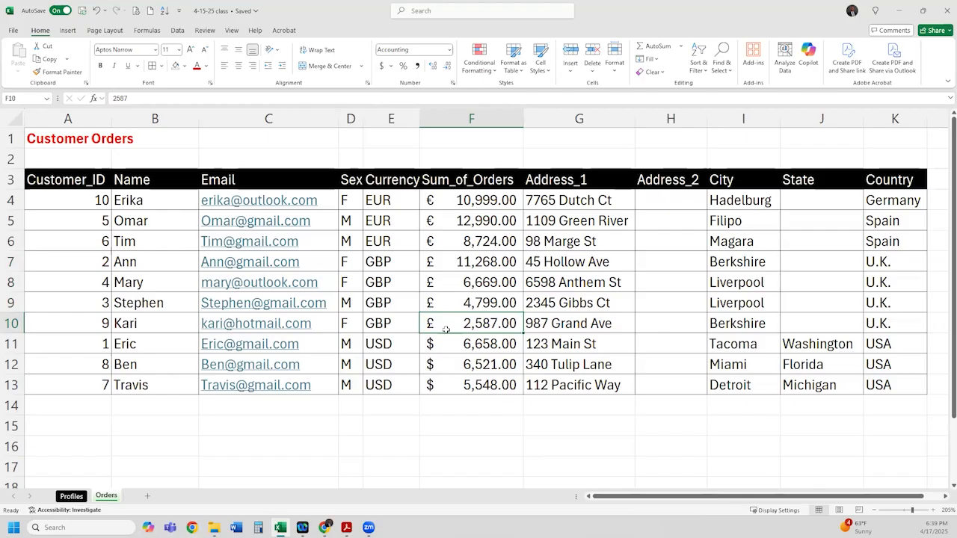
Step: Widen the Sex column (D) slightly
{"action": "left_click", "coordinate": [451, 202]}
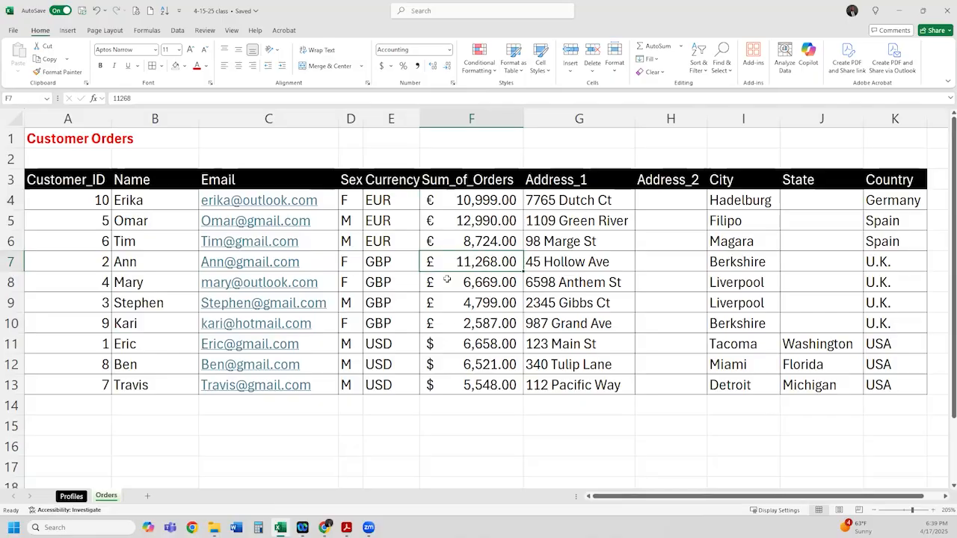
{"action": "left_click", "coordinate": [450, 344]}
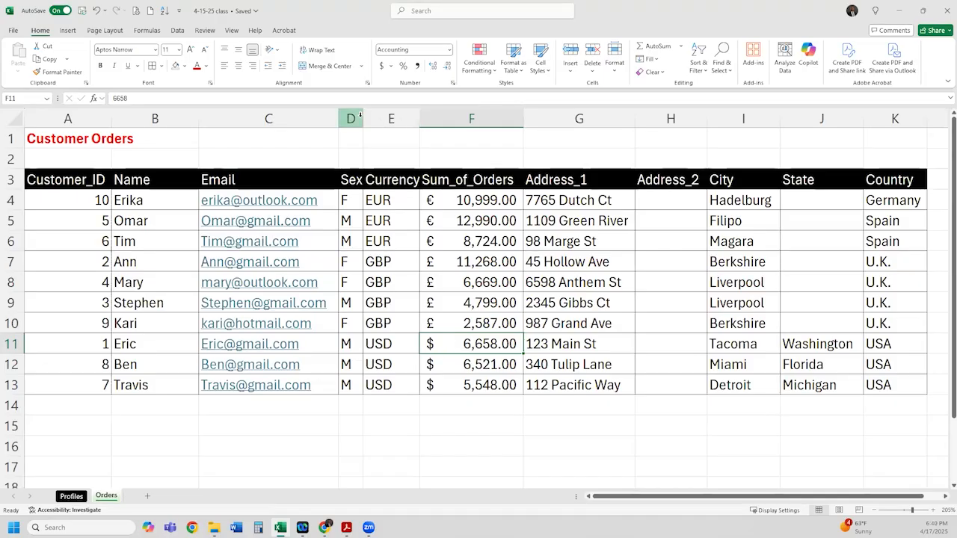
{"action": "left_click_drag", "start_coordinate": [364, 119], "coordinate": [368, 120]}
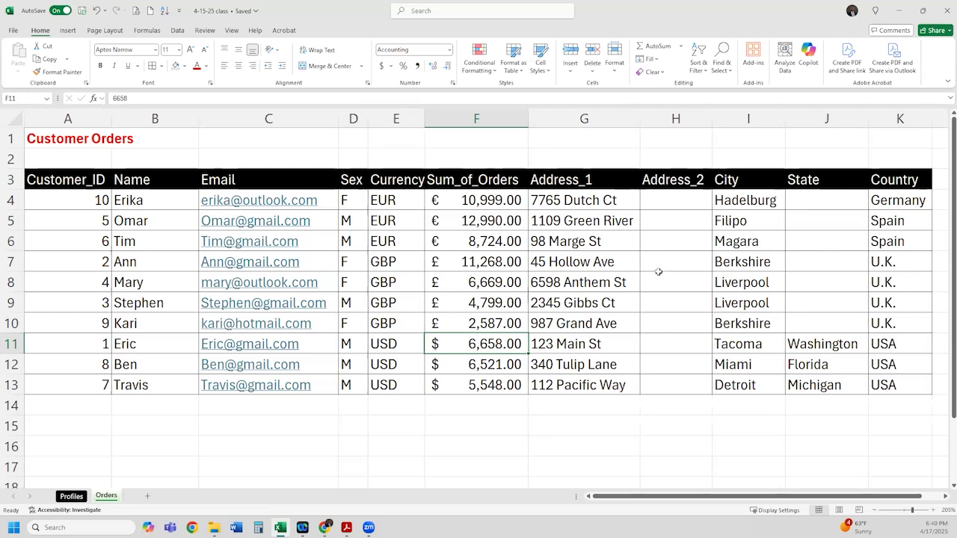
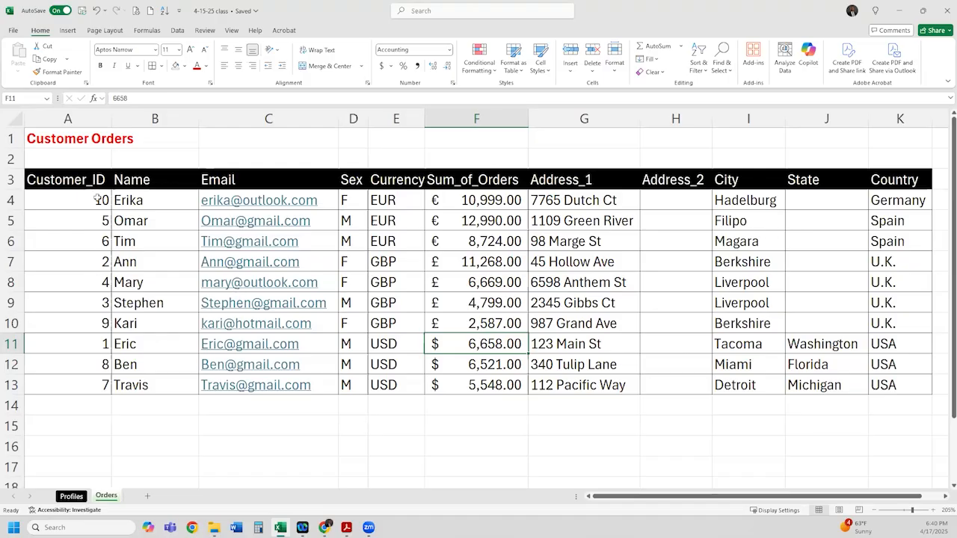
Step: Create a PivotTable on a new worksheet from the customer orders table, using the range A3:K13 including its headers
{"action": "left_click_drag", "start_coordinate": [93, 198], "coordinate": [864, 380]}
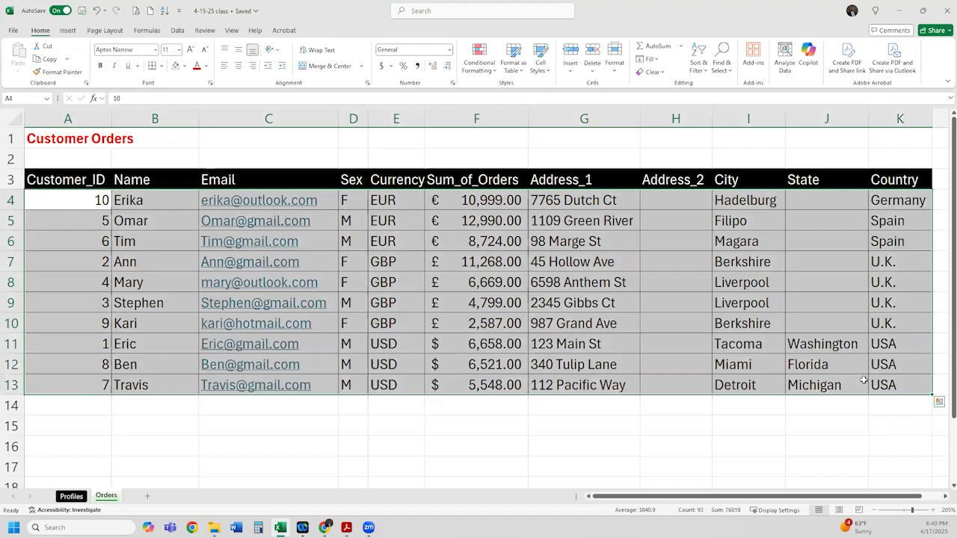
{"action": "left_click", "coordinate": [163, 241]}
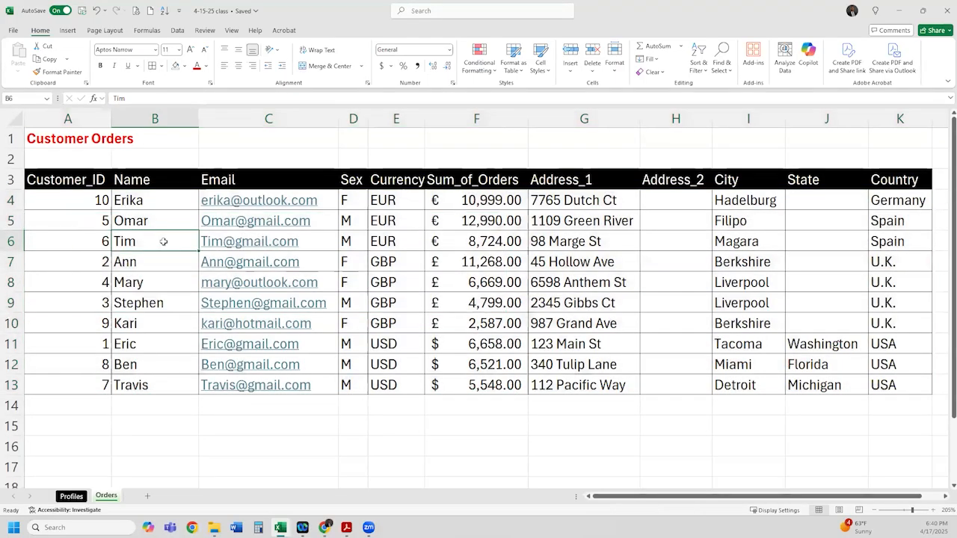
{"action": "left_click_drag", "start_coordinate": [88, 197], "coordinate": [875, 377]}
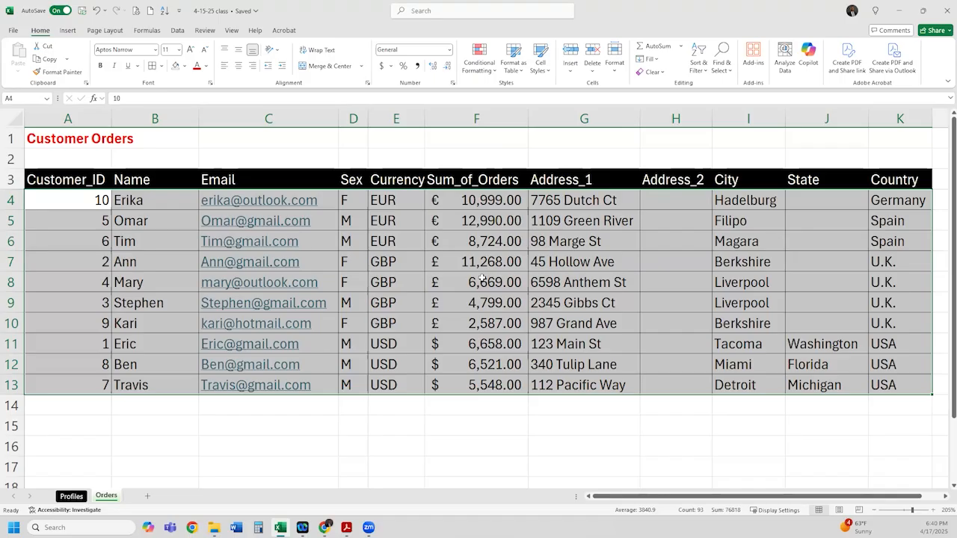
{"action": "mouse_move", "coordinate": [85, 197]}
{"action": "left_mouse_down"}
{"action": "mouse_move", "coordinate": [880, 354]}
{"action": "mouse_move", "coordinate": [888, 384]}
{"action": "left_mouse_up"}
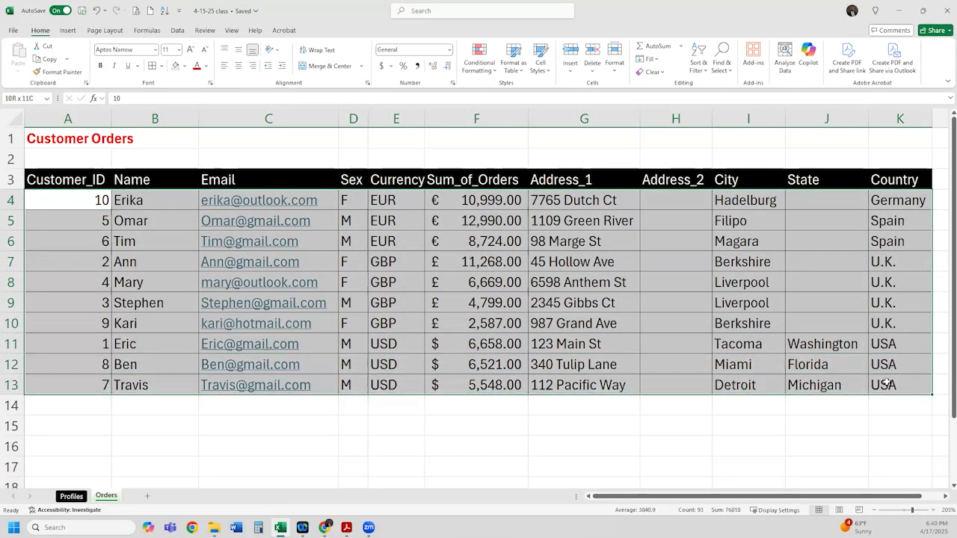
{"action": "left_click", "coordinate": [67, 31]}
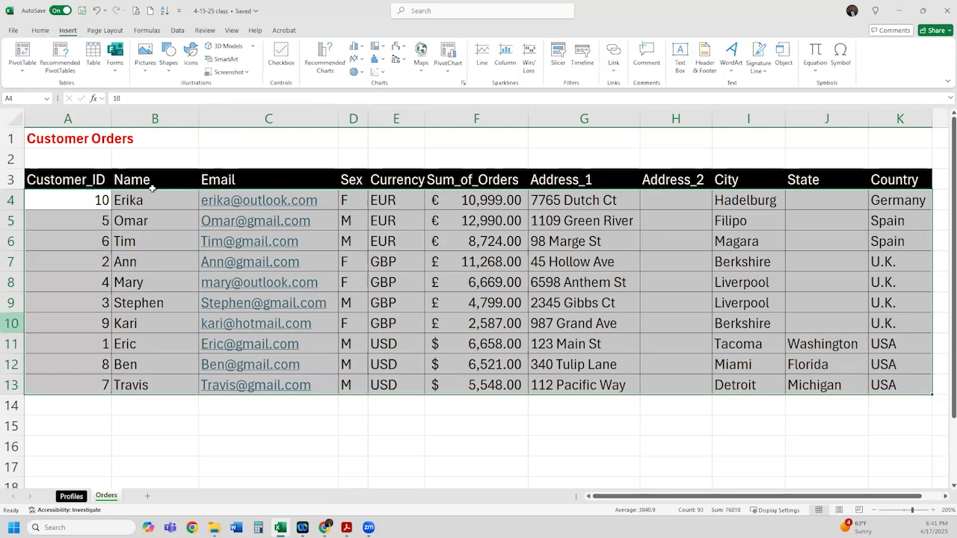
{"action": "left_click", "coordinate": [21, 51]}
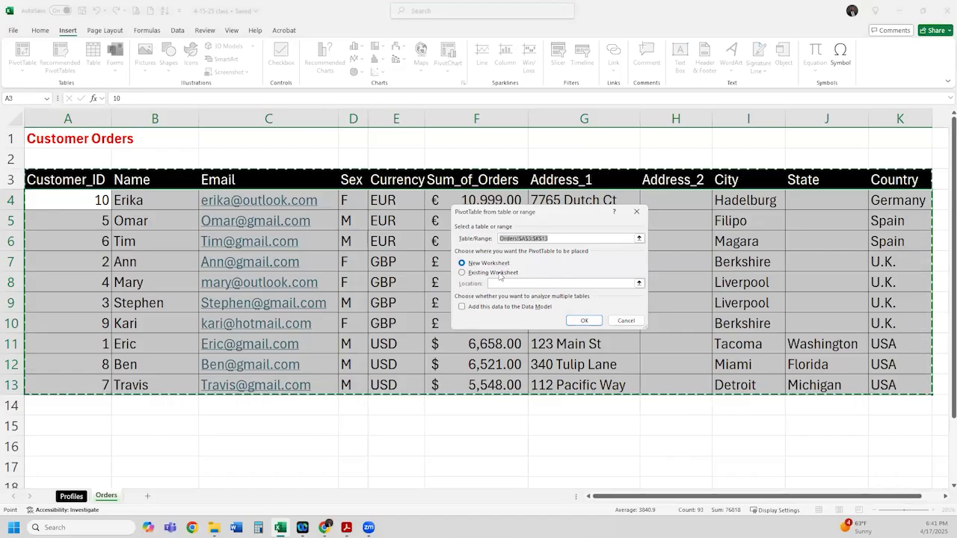
{"action": "left_click", "coordinate": [585, 321]}
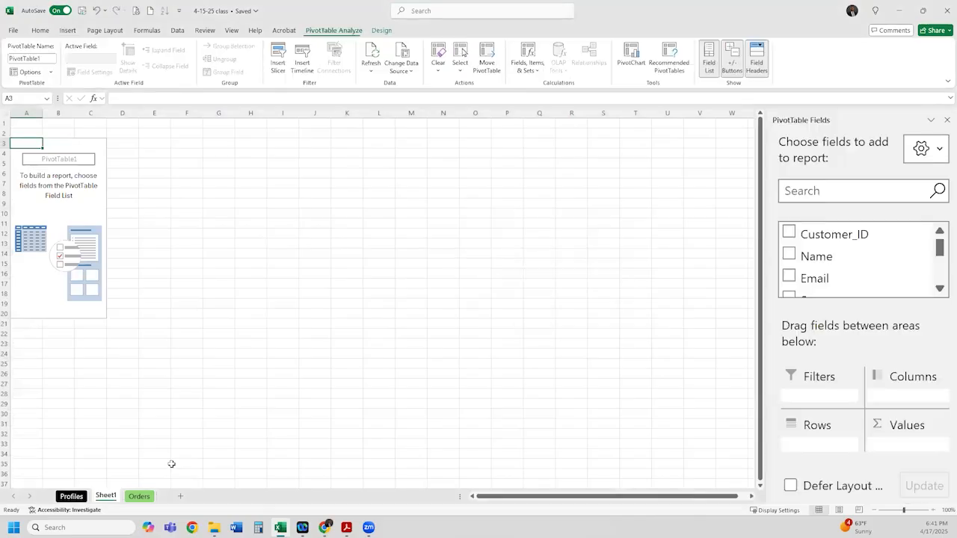
Step: Move the new PivotTable sheet after Orders and rename it Male and Female Sales
{"action": "scroll", "coordinate": [710, 265], "scroll_direction": "down", "scroll_amount": 3, "text": "ctrl"}
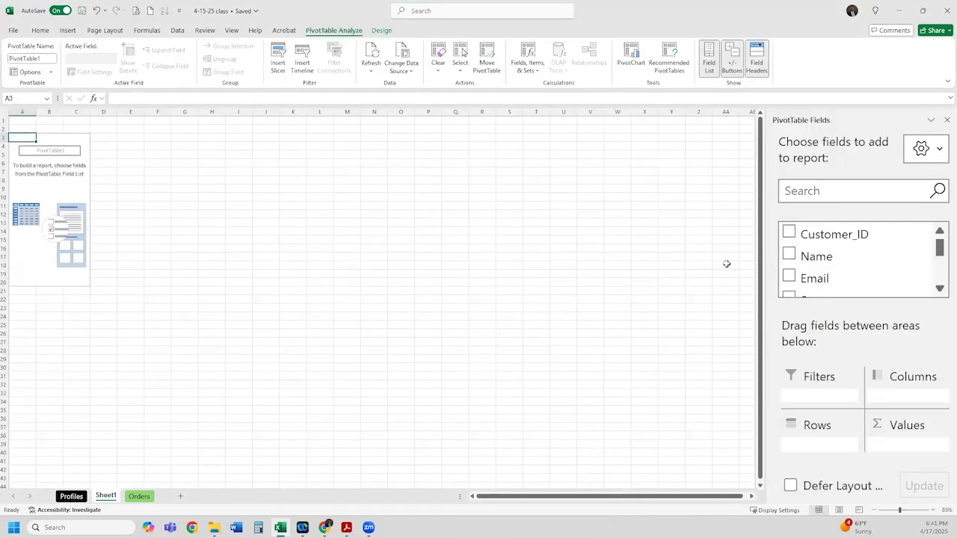
{"action": "scroll", "coordinate": [883, 273], "scroll_direction": "down", "scroll_amount": 3}
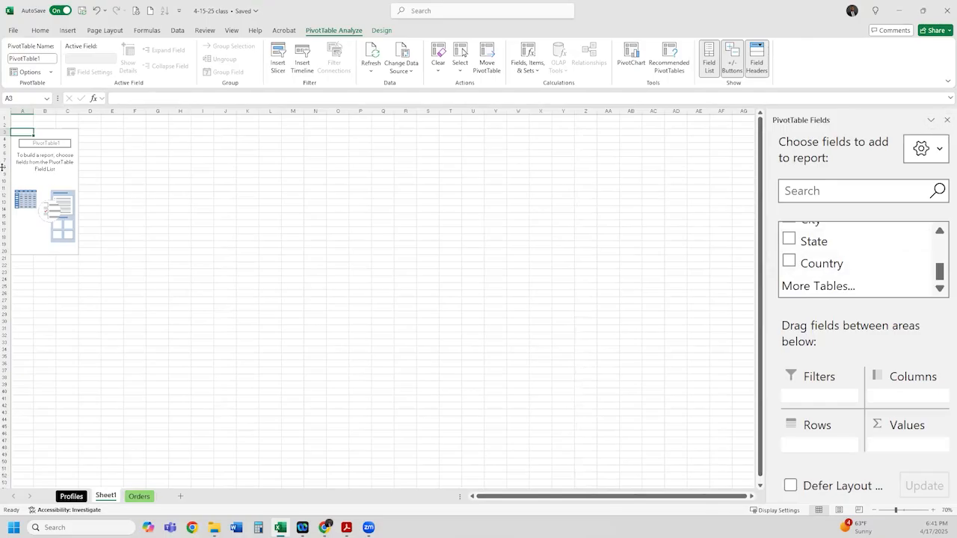
{"action": "left_click", "coordinate": [39, 169]}
{"action": "scroll", "coordinate": [214, 294], "scroll_direction": "up", "scroll_amount": 5}
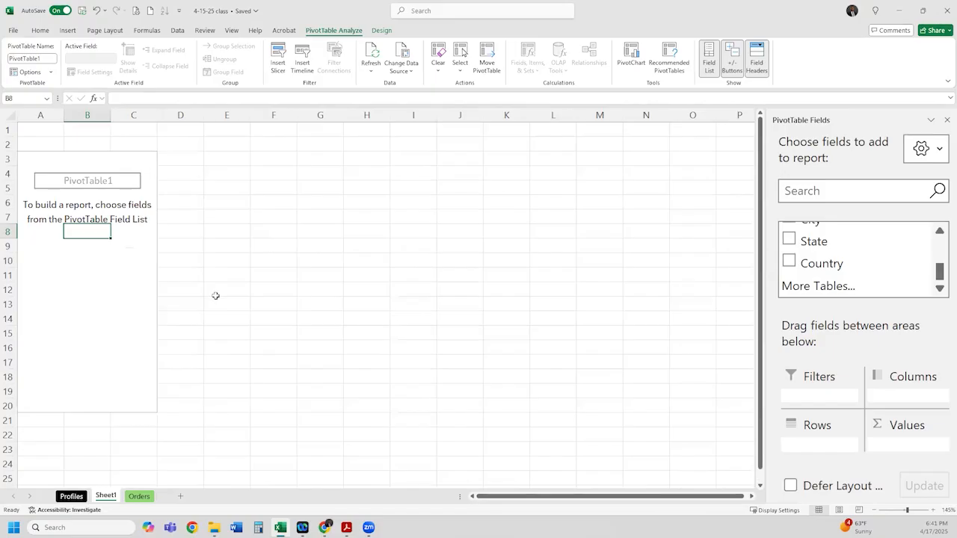
{"action": "left_click_drag", "start_coordinate": [112, 498], "coordinate": [161, 497]}
{"action": "right_click", "coordinate": [153, 498]}
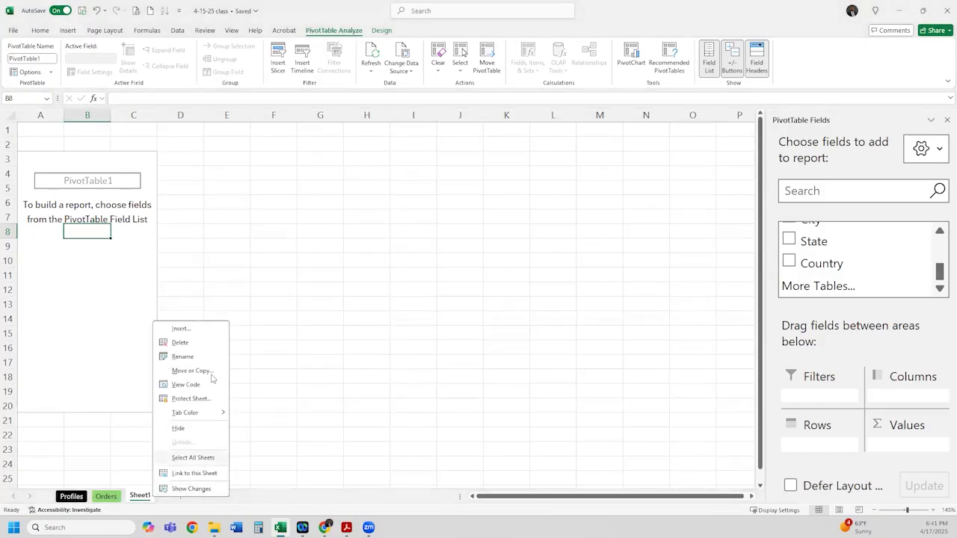
{"action": "left_click", "coordinate": [198, 357]}
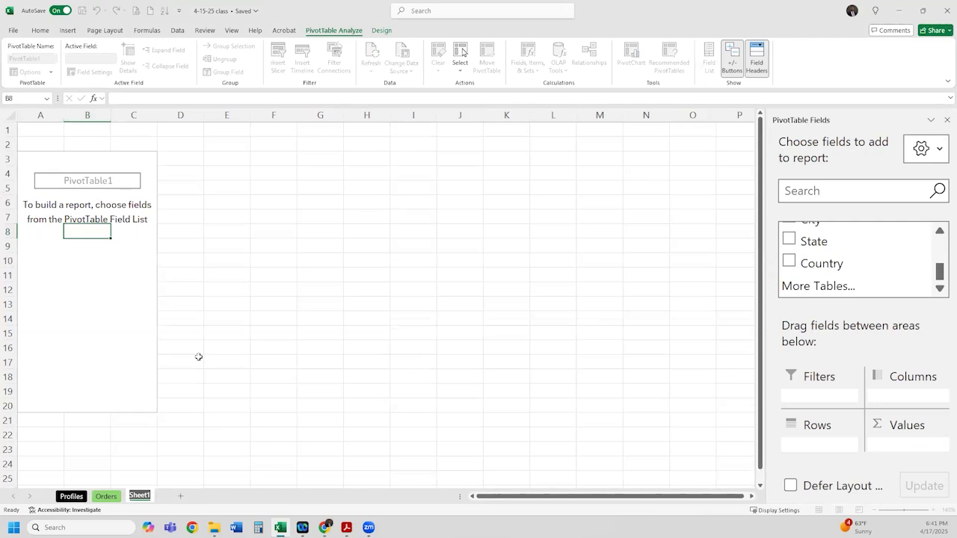
{"action": "type", "text": "Male and Female Sales"}
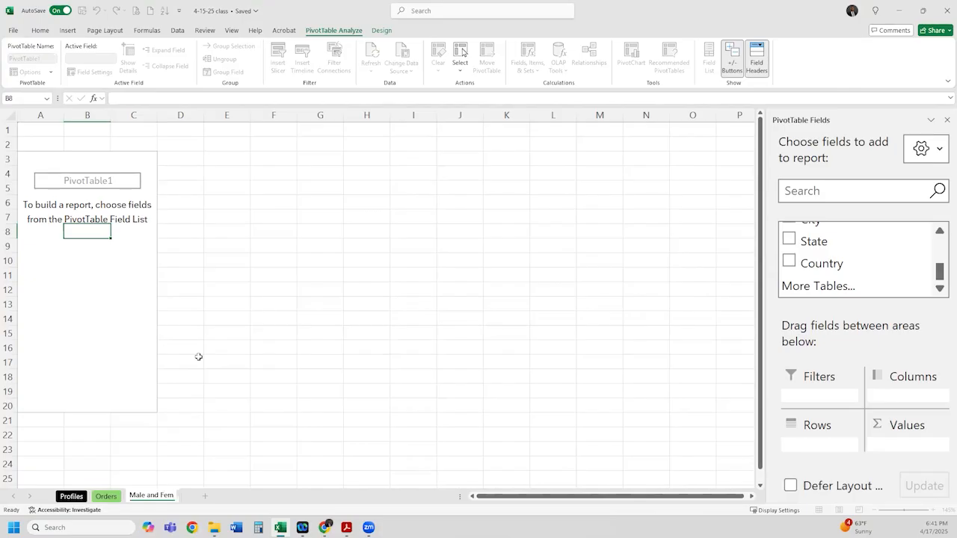
{"action": "key", "text": "Return"}
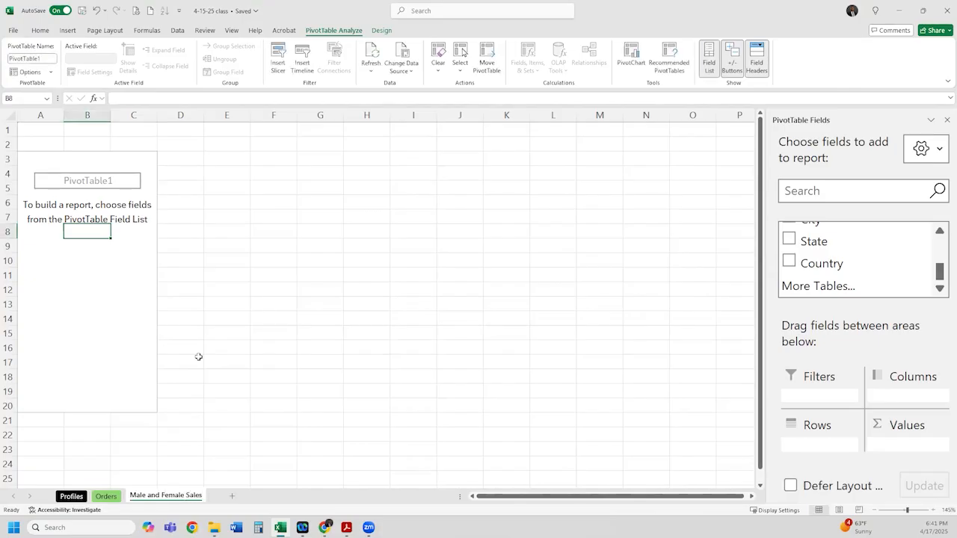
Step: Add Sex to the PivotTable's rows and Sum_of_Orders to its values
{"action": "mouse_move", "coordinate": [940, 272]}
{"action": "left_mouse_down"}
{"action": "mouse_move", "coordinate": [940, 245]}
{"action": "mouse_move", "coordinate": [940, 257]}
{"action": "left_mouse_up"}
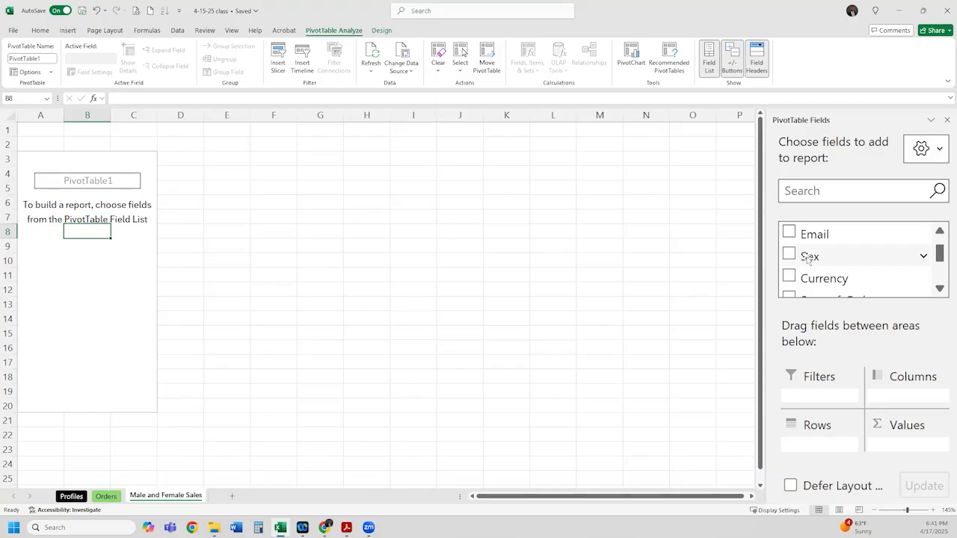
{"action": "left_click_drag", "start_coordinate": [808, 259], "coordinate": [822, 449]}
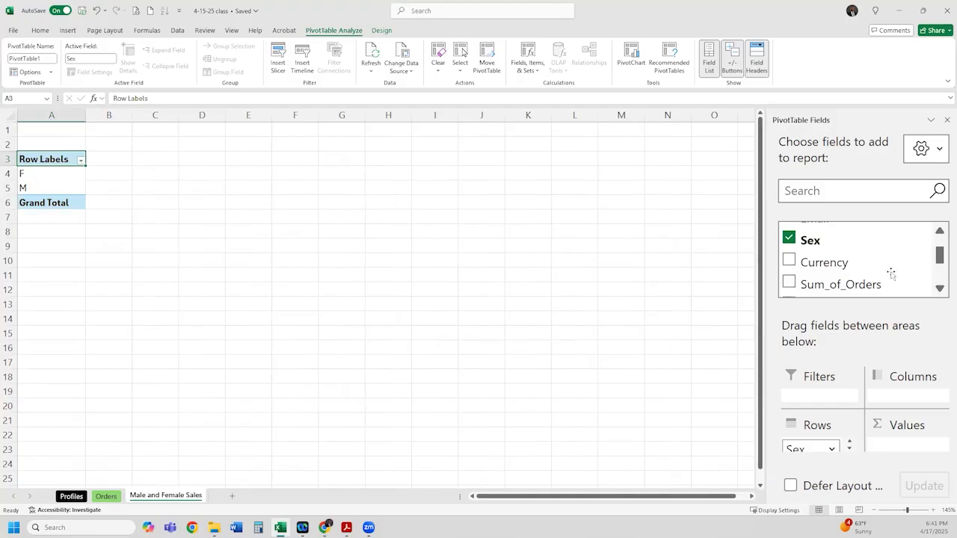
{"action": "left_click_drag", "start_coordinate": [845, 286], "coordinate": [913, 452]}
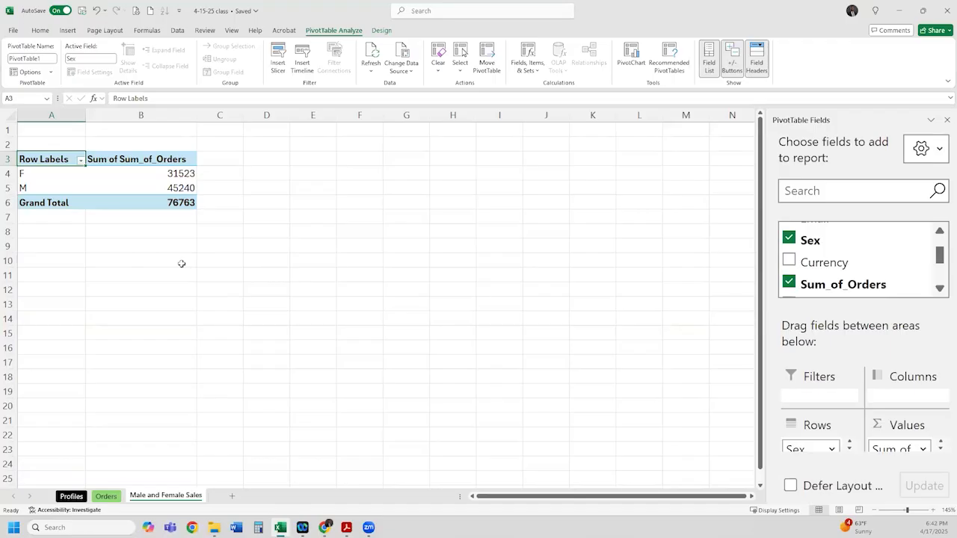
Step: Add the Currency field to the PivotTable's rows beneath Sex
{"action": "left_click", "coordinate": [940, 233]}
{"action": "left_click", "coordinate": [940, 234]}
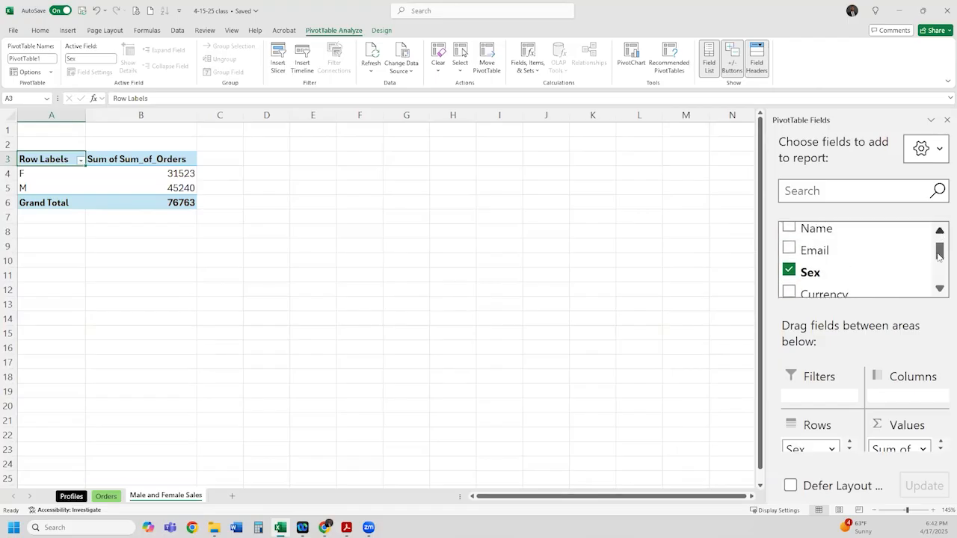
{"action": "left_click", "coordinate": [940, 289]}
{"action": "left_click", "coordinate": [940, 289]}
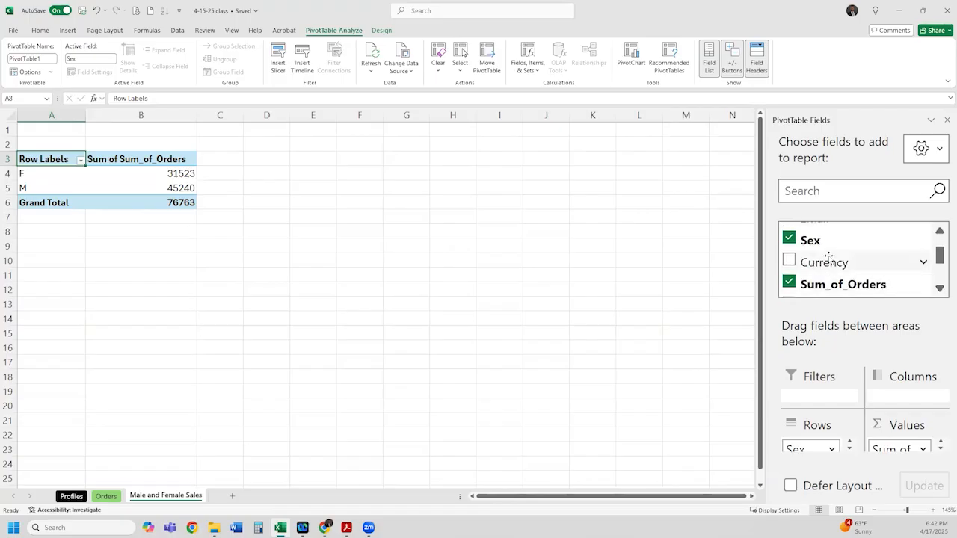
{"action": "left_click_drag", "start_coordinate": [818, 267], "coordinate": [817, 453]}
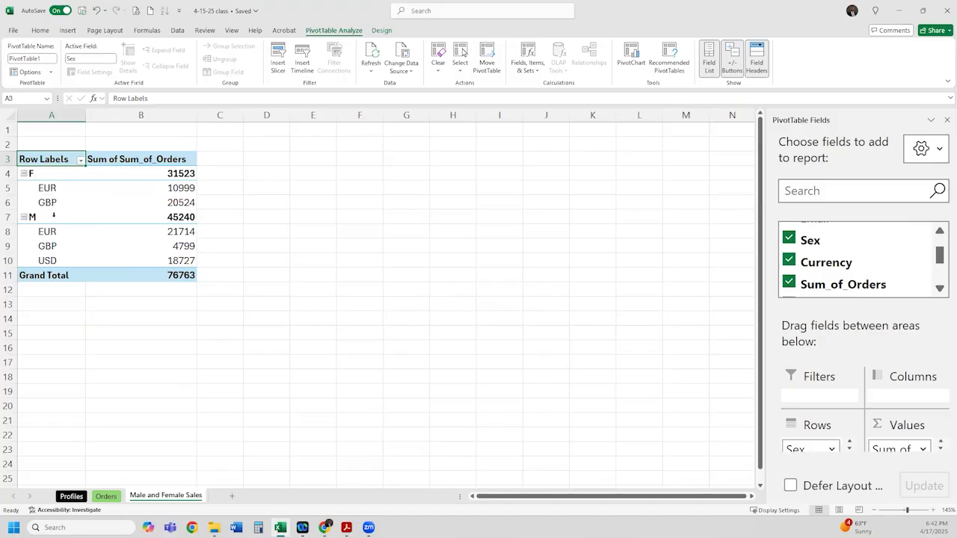
Step: Move the Currency field from the PivotTable's rows to its columns
{"action": "left_click", "coordinate": [150, 201]}
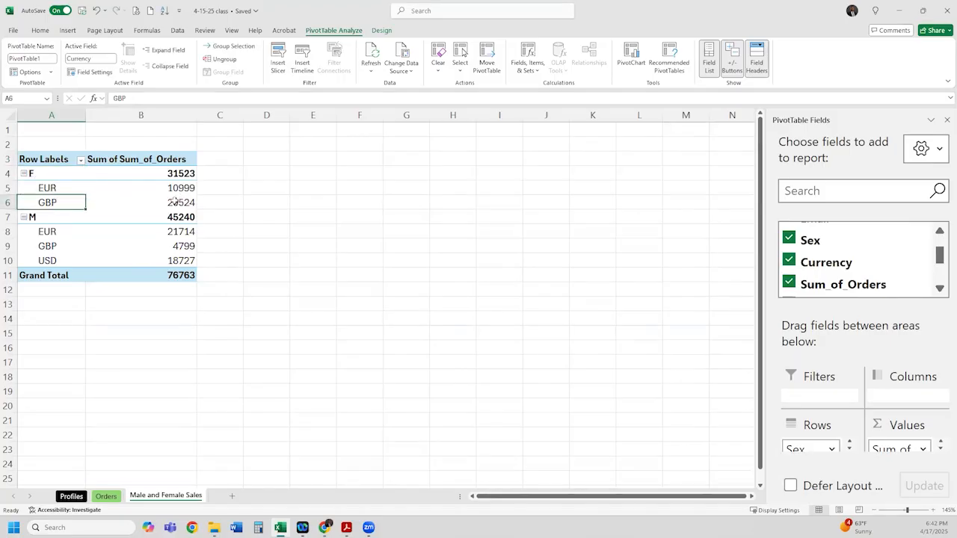
{"action": "left_click", "coordinate": [171, 188]}
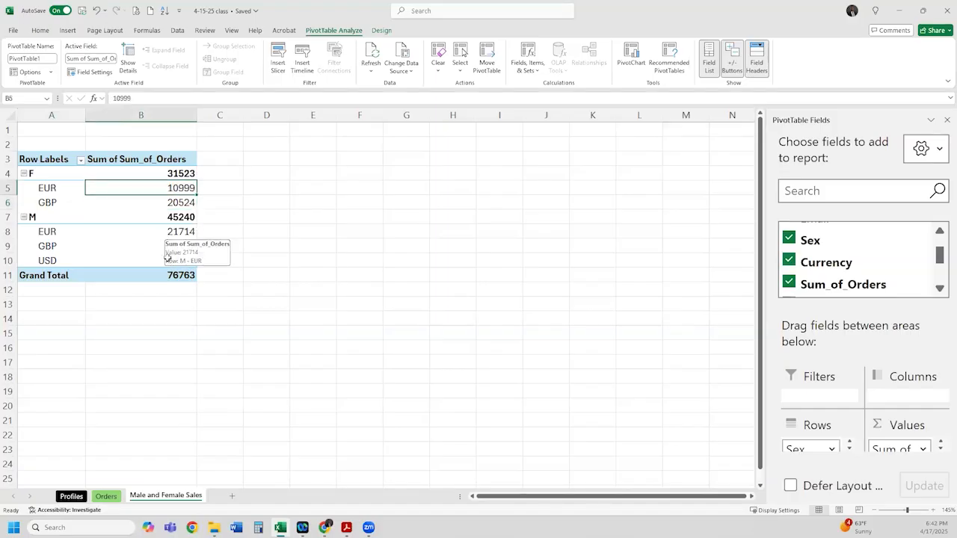
{"action": "left_click", "coordinate": [80, 232]}
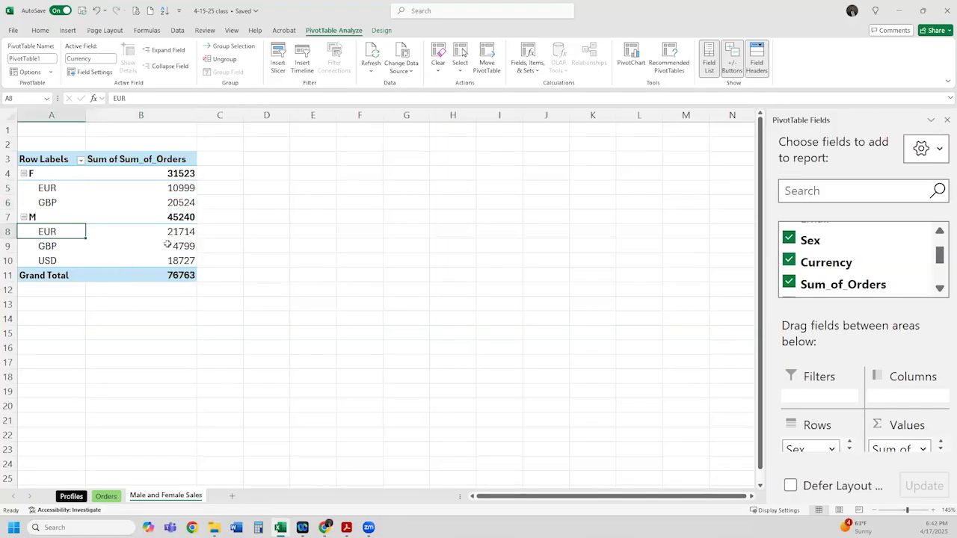
{"action": "key", "text": "Right"}
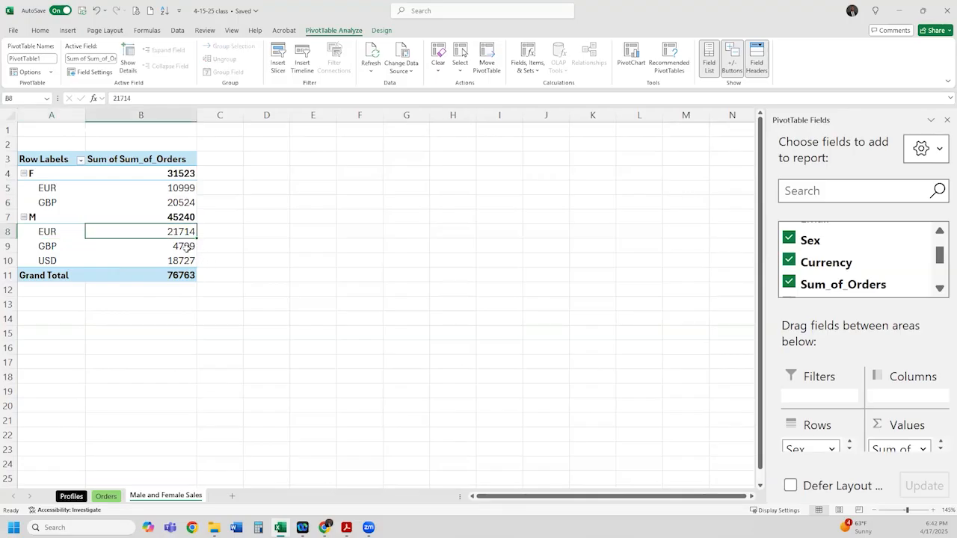
{"action": "key", "text": "Down"}
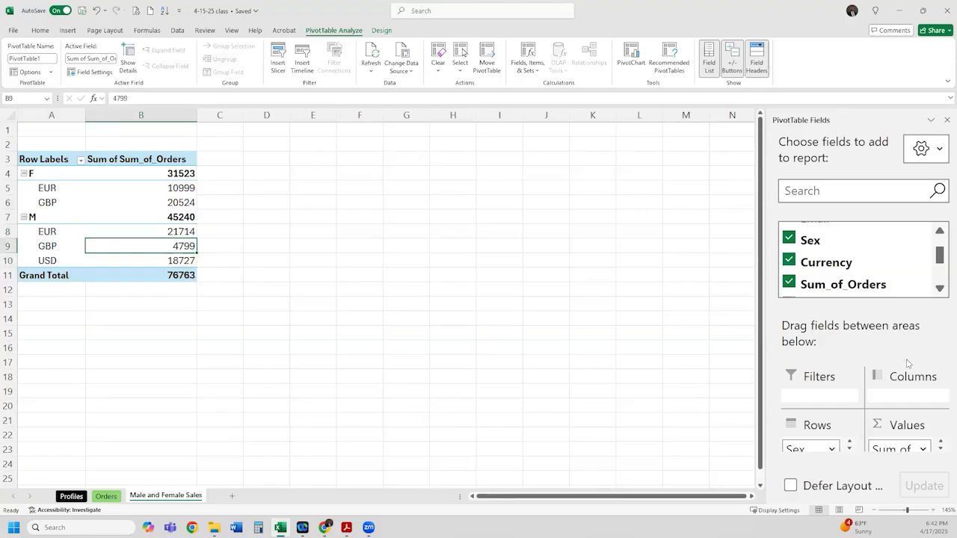
{"action": "left_click", "coordinate": [850, 449]}
{"action": "left_click_drag", "start_coordinate": [807, 445], "coordinate": [903, 393]}
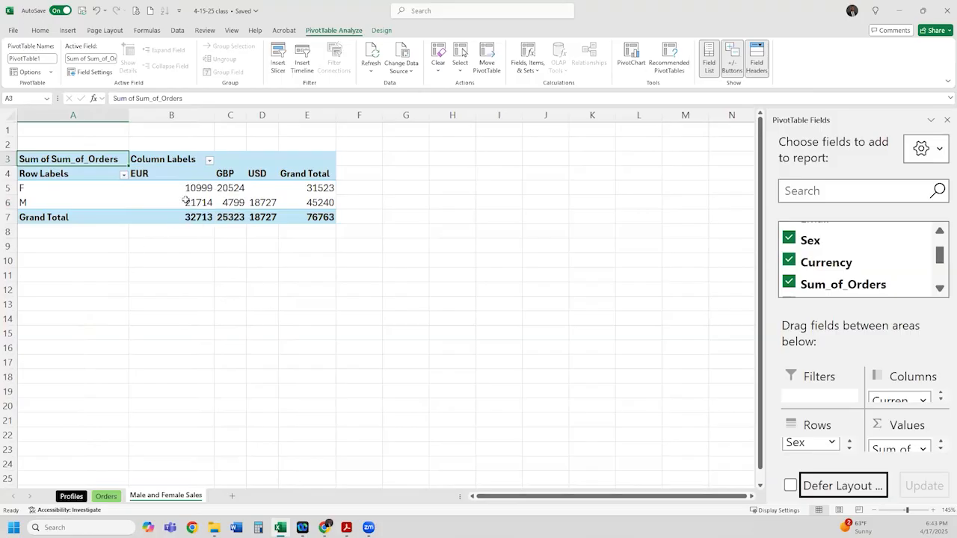
Step: Highlight the higher order sum in each currency with yellow fill: female GBP (C5), male EUR (B6) and male USD (D6)
{"action": "left_click", "coordinate": [185, 201]}
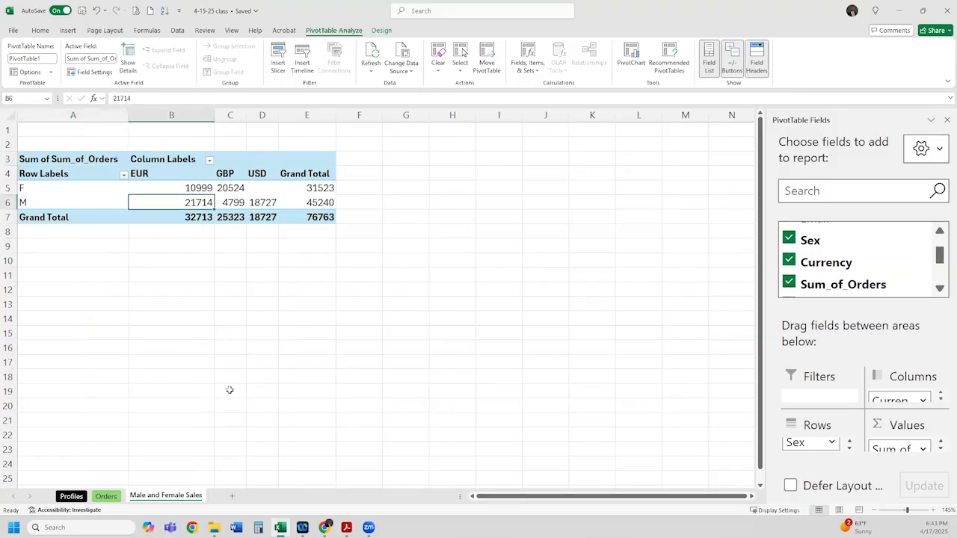
{"action": "left_click", "coordinate": [232, 190]}
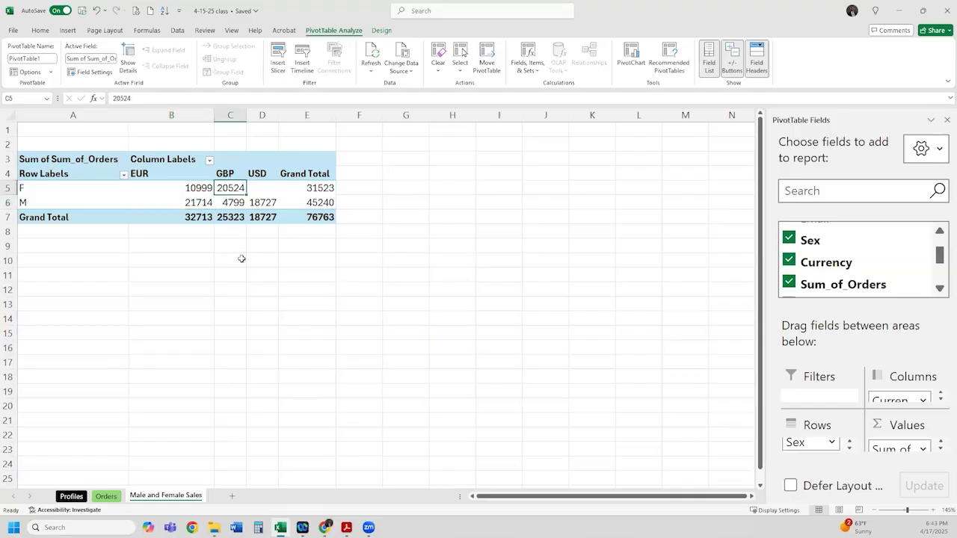
{"action": "left_click", "coordinate": [40, 32]}
{"action": "left_click", "coordinate": [178, 66]}
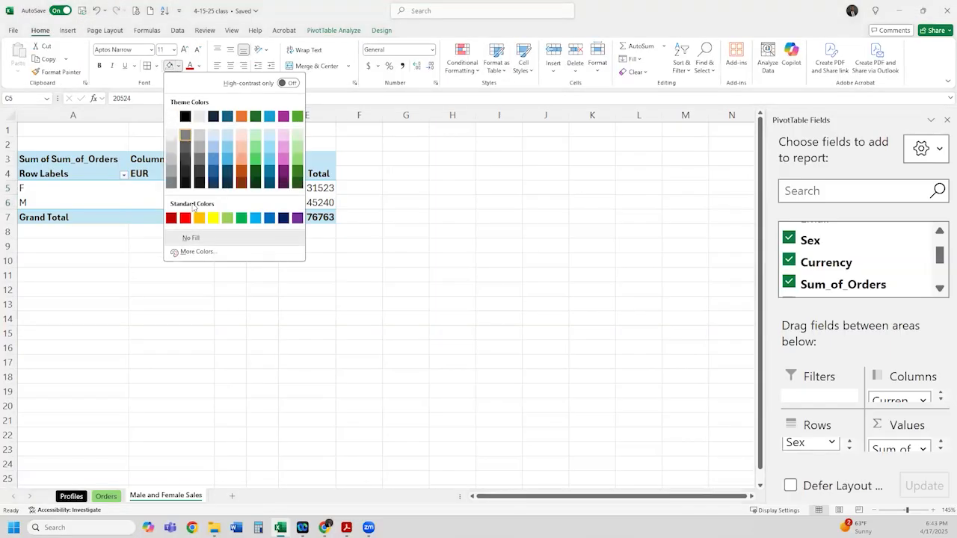
{"action": "left_click", "coordinate": [213, 218]}
{"action": "left_click", "coordinate": [204, 204]}
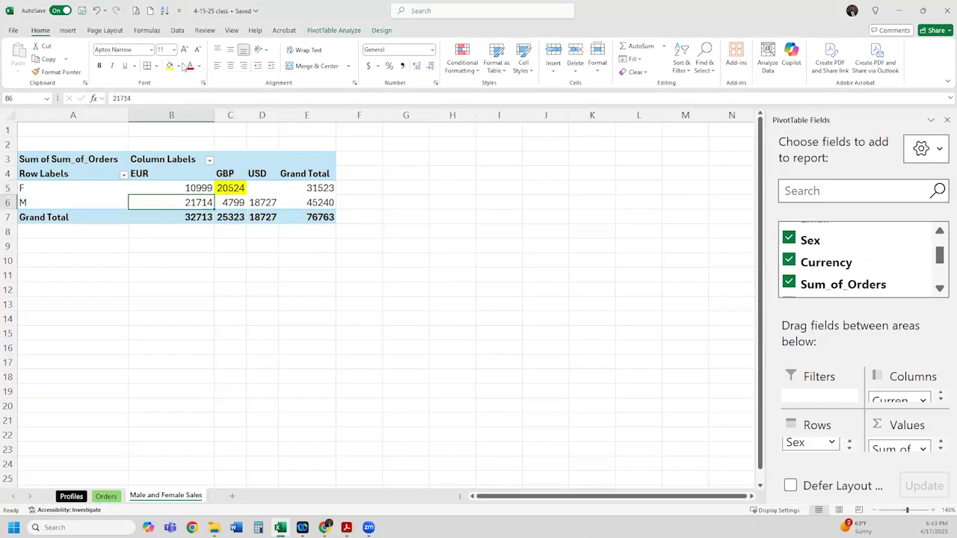
{"action": "left_click", "coordinate": [169, 65]}
{"action": "left_click", "coordinate": [262, 201]}
{"action": "key", "text": "F4"}
{"action": "left_click", "coordinate": [231, 259]}
{"action": "left_click", "coordinate": [255, 190]}
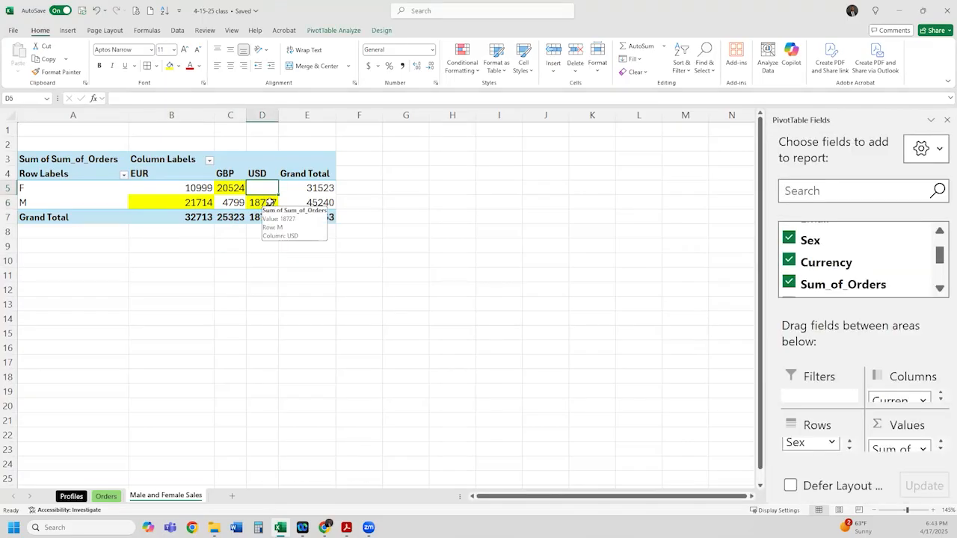
{"action": "left_click", "coordinate": [269, 201]}
{"action": "left_click", "coordinate": [267, 188]}
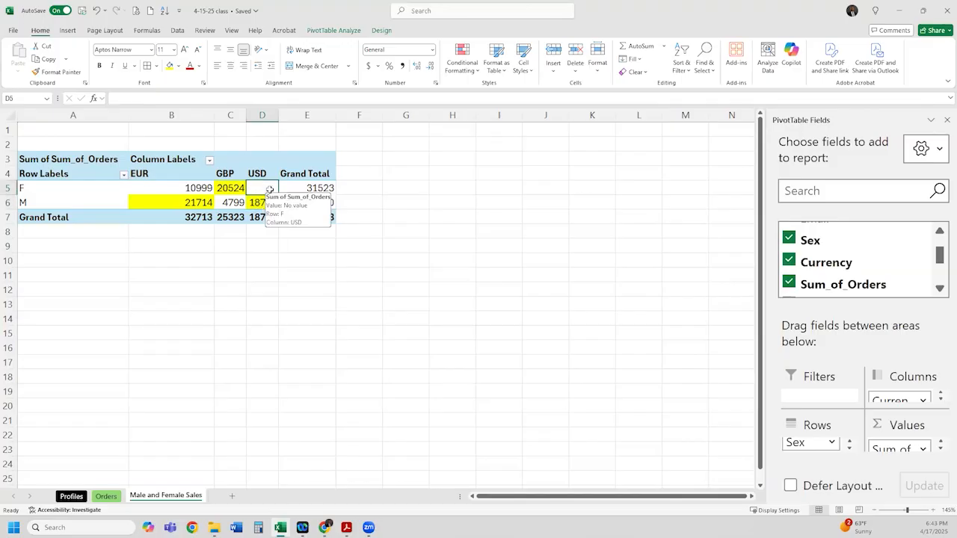
Step: Apply the € Euro accounting format to the EUR sums and their total in B5:B7
{"action": "scroll", "coordinate": [269, 190], "scroll_direction": "up", "scroll_amount": 3, "text": "ctrl"}
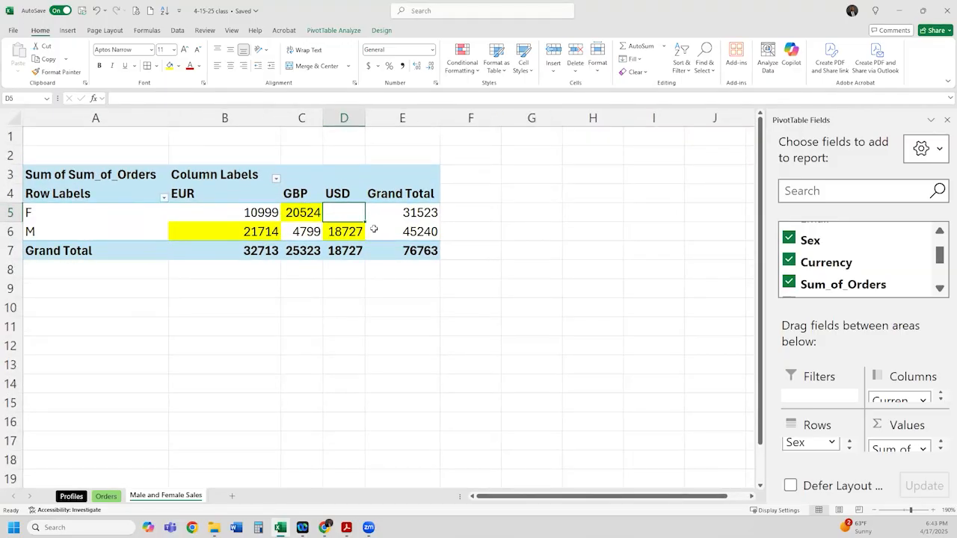
{"action": "scroll", "coordinate": [375, 228], "scroll_direction": "up", "scroll_amount": 1, "text": "ctrl"}
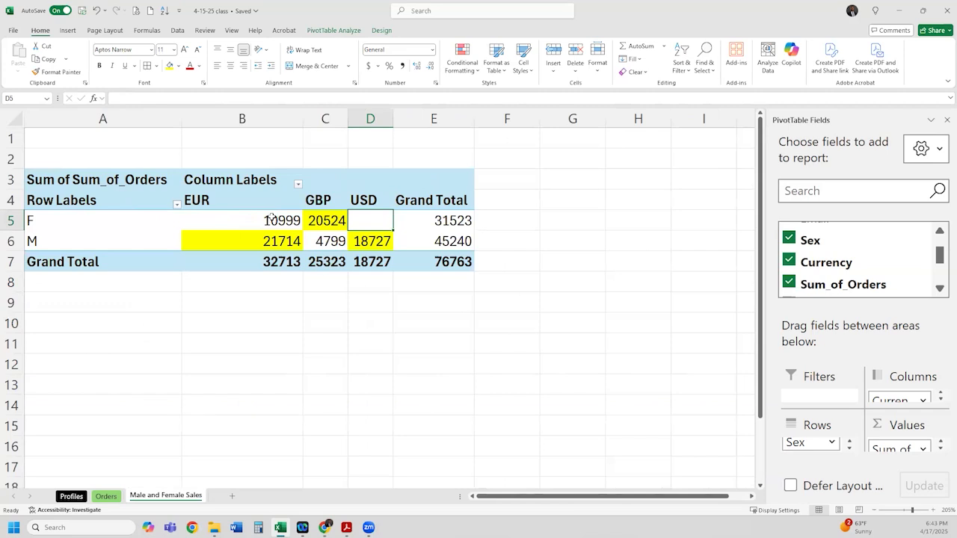
{"action": "mouse_move", "coordinate": [271, 217]}
{"action": "left_click", "coordinate": [290, 207]}
{"action": "left_click", "coordinate": [337, 206]}
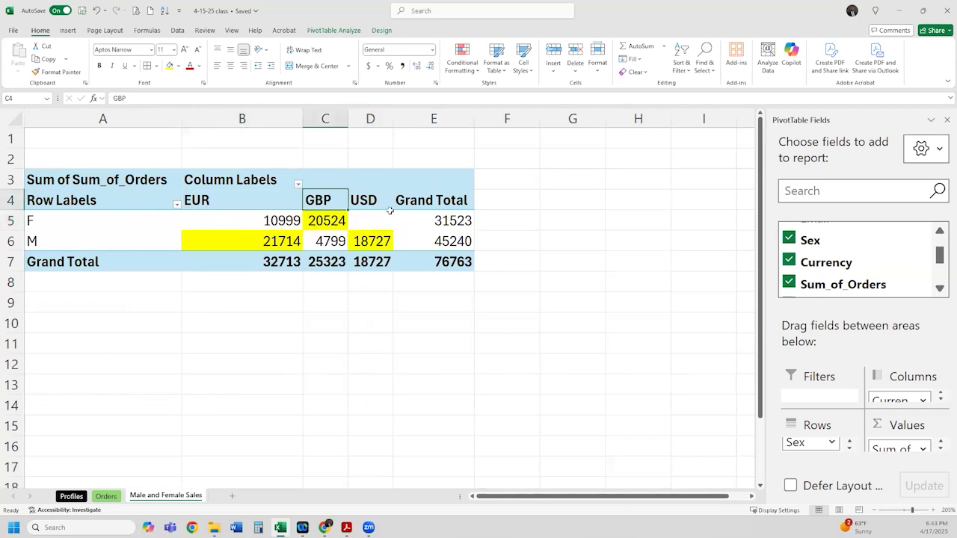
{"action": "left_click", "coordinate": [390, 212]}
{"action": "left_click", "coordinate": [376, 202]}
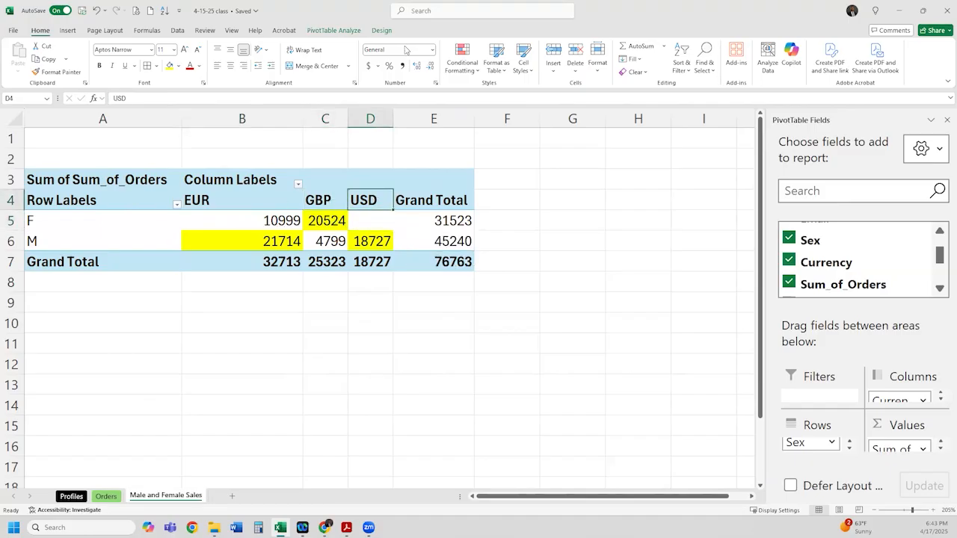
{"action": "left_click_drag", "start_coordinate": [277, 222], "coordinate": [274, 261]}
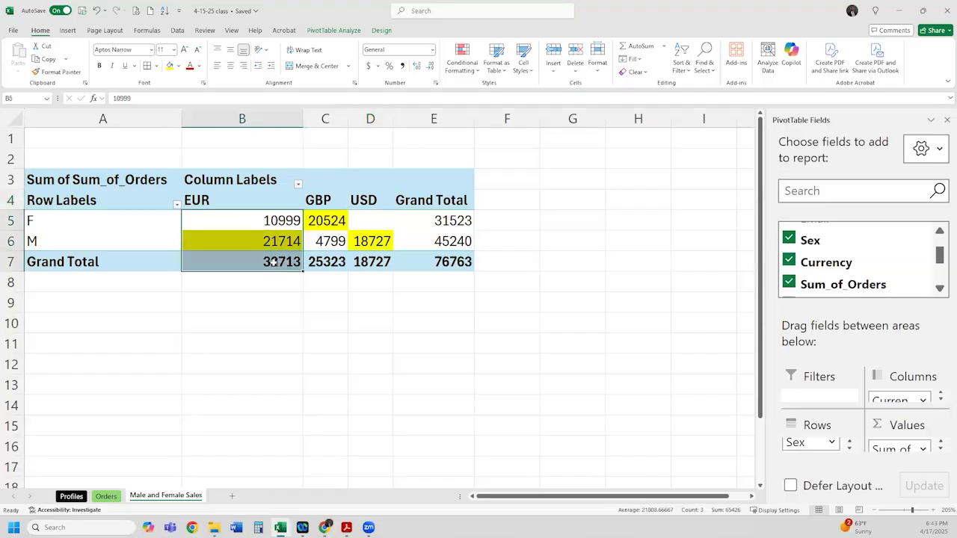
{"action": "left_click", "coordinate": [378, 66]}
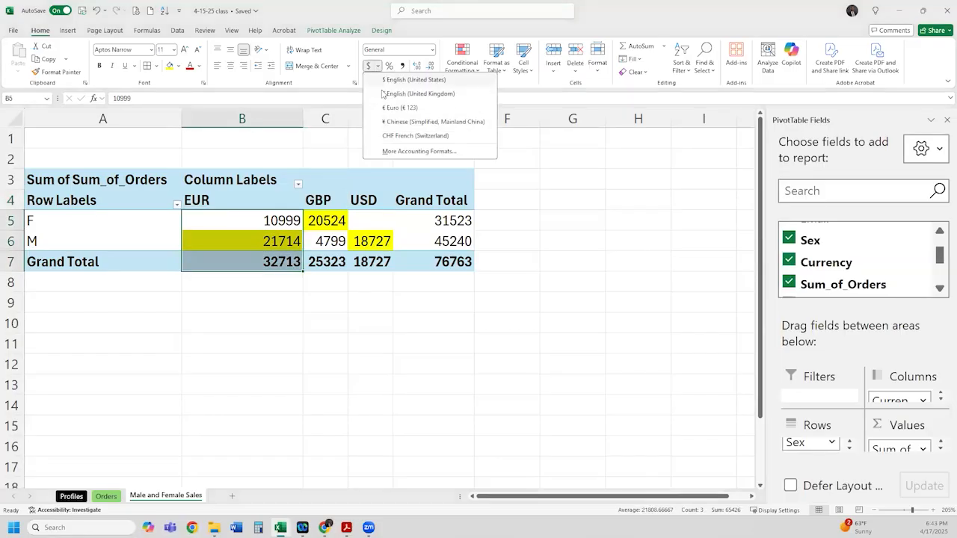
{"action": "left_click", "coordinate": [399, 108]}
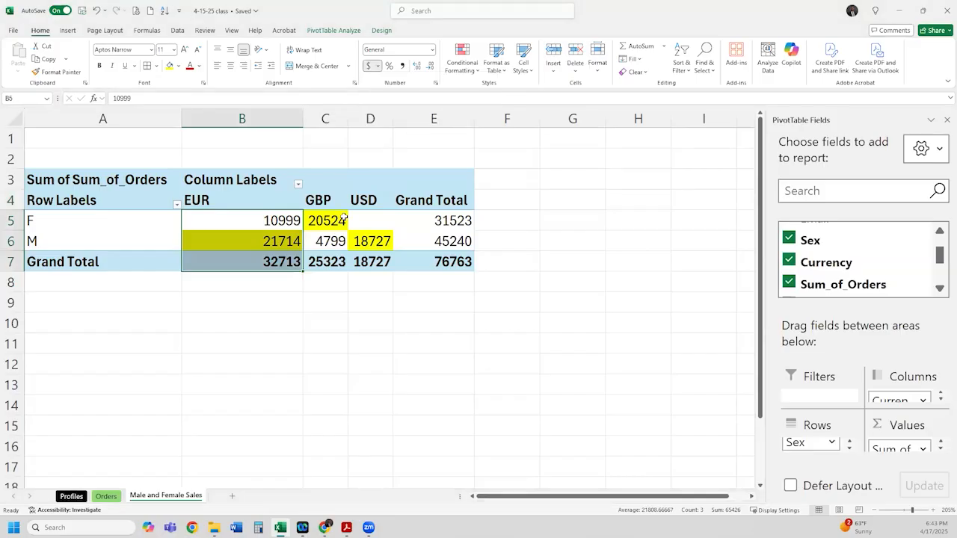
Step: Apply the £ English (United Kingdom) accounting format to the GBP sums and their total in C5:C7
{"action": "left_click_drag", "start_coordinate": [334, 220], "coordinate": [329, 262]}
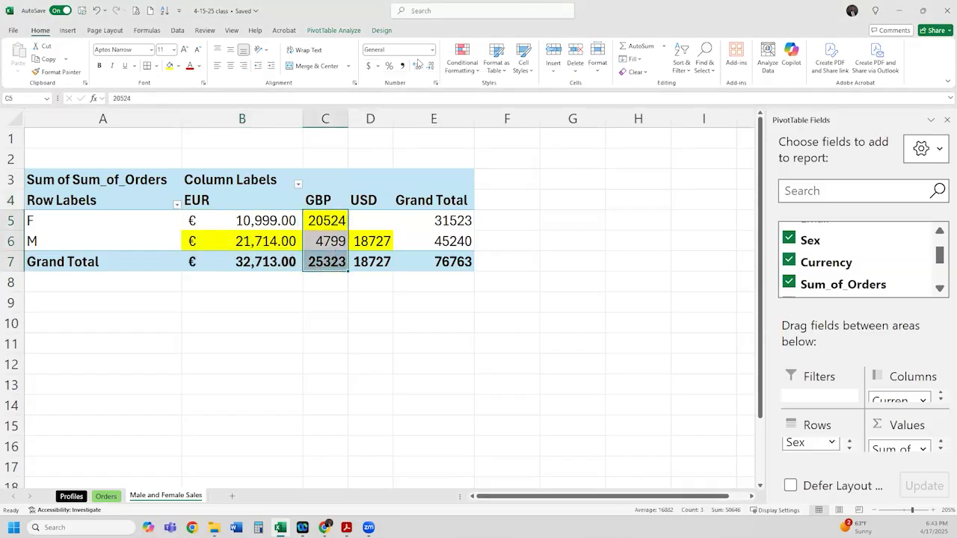
{"action": "left_click", "coordinate": [377, 66]}
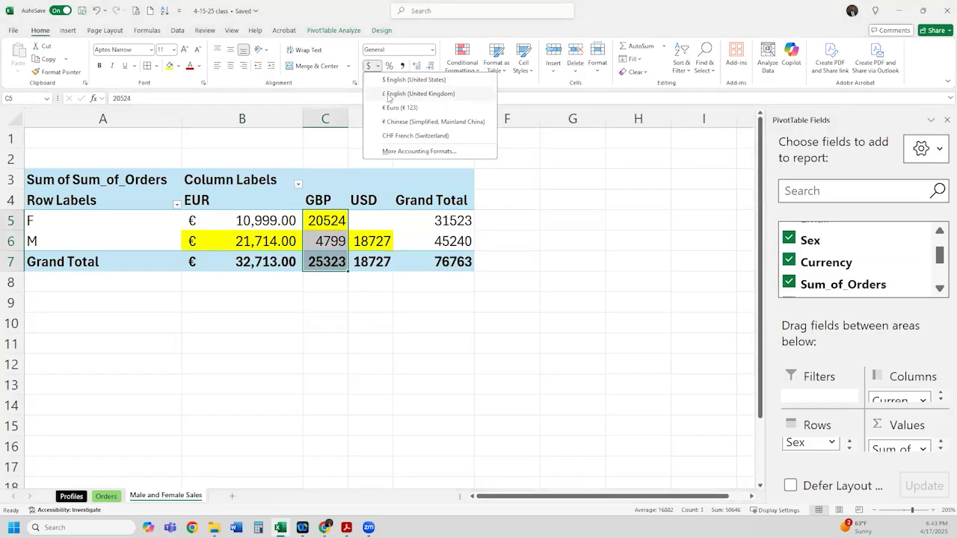
{"action": "left_click", "coordinate": [388, 95]}
Step: Apply the $ accounting format to the USD sums and their total in D5:D7
{"action": "left_click_drag", "start_coordinate": [408, 221], "coordinate": [408, 261]}
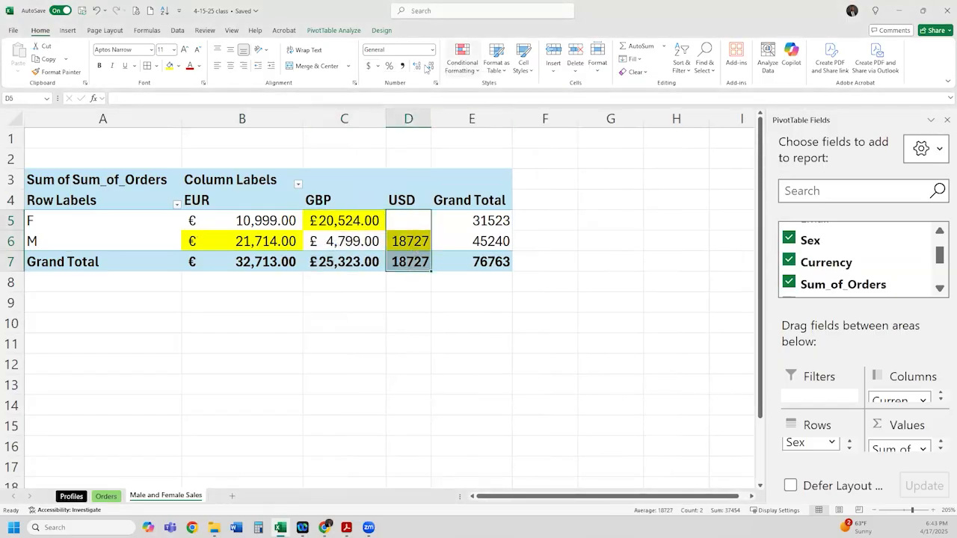
{"action": "left_click", "coordinate": [368, 66]}
{"action": "left_click", "coordinate": [474, 340]}
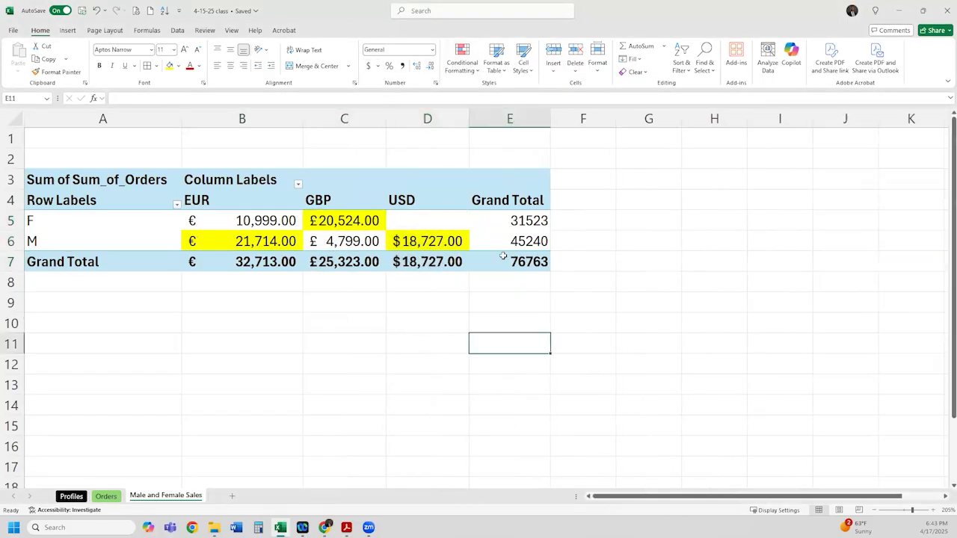
Step: Compare the Grand Total column with the per-currency totals in row 7, and return to the Orders sheet
{"action": "left_click_drag", "start_coordinate": [512, 219], "coordinate": [511, 259]}
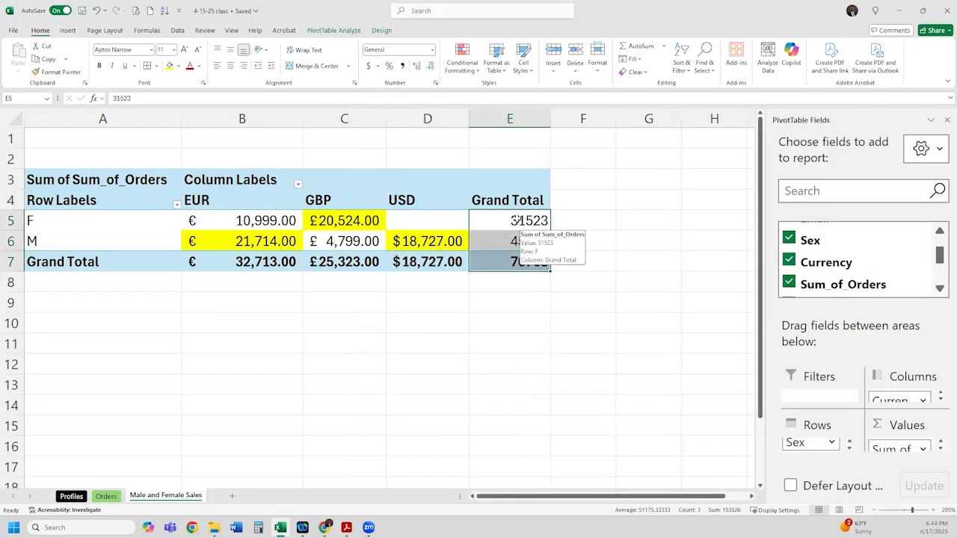
{"action": "left_click", "coordinate": [515, 221]}
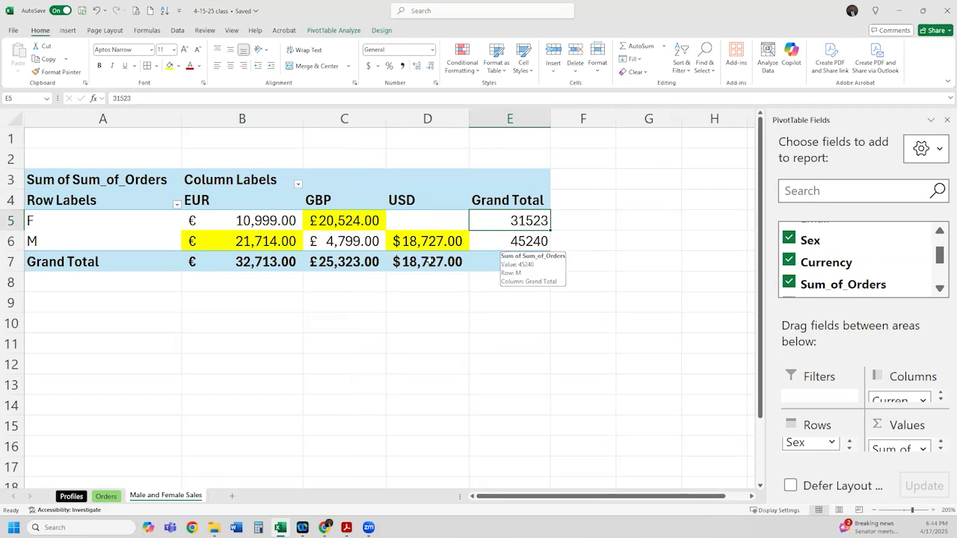
{"action": "left_click", "coordinate": [299, 261]}
{"action": "left_click", "coordinate": [380, 261]}
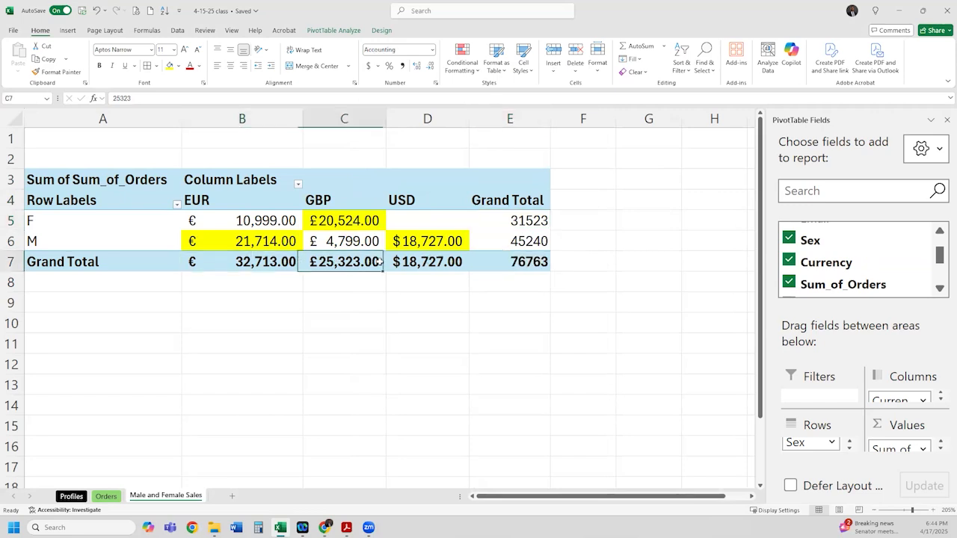
{"action": "left_click", "coordinate": [388, 262]}
{"action": "left_click", "coordinate": [252, 262]}
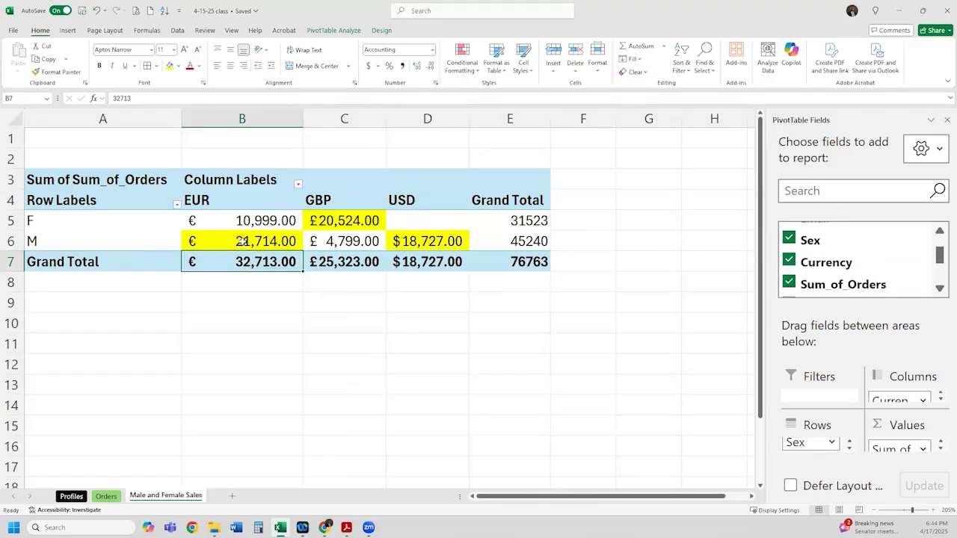
{"action": "left_click", "coordinate": [242, 242]}
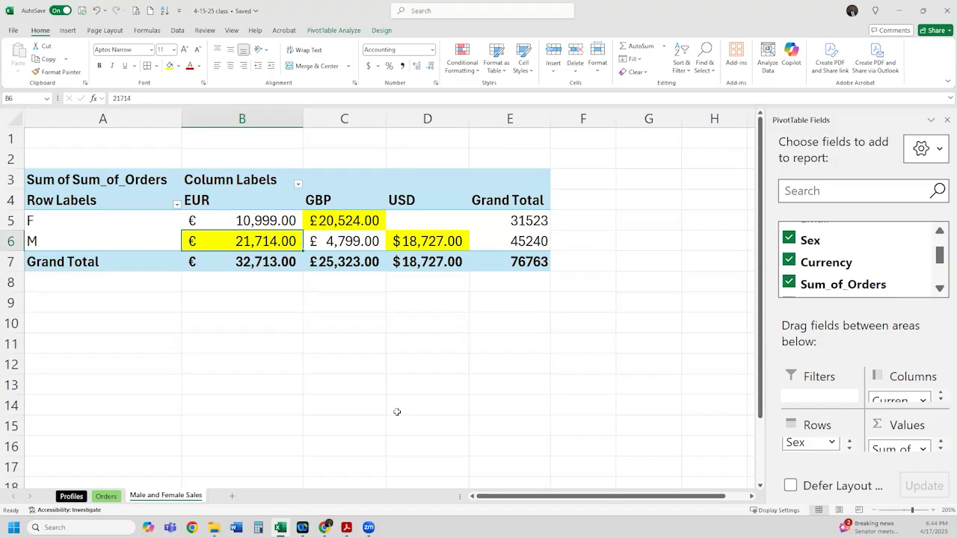
{"action": "left_click", "coordinate": [107, 497]}
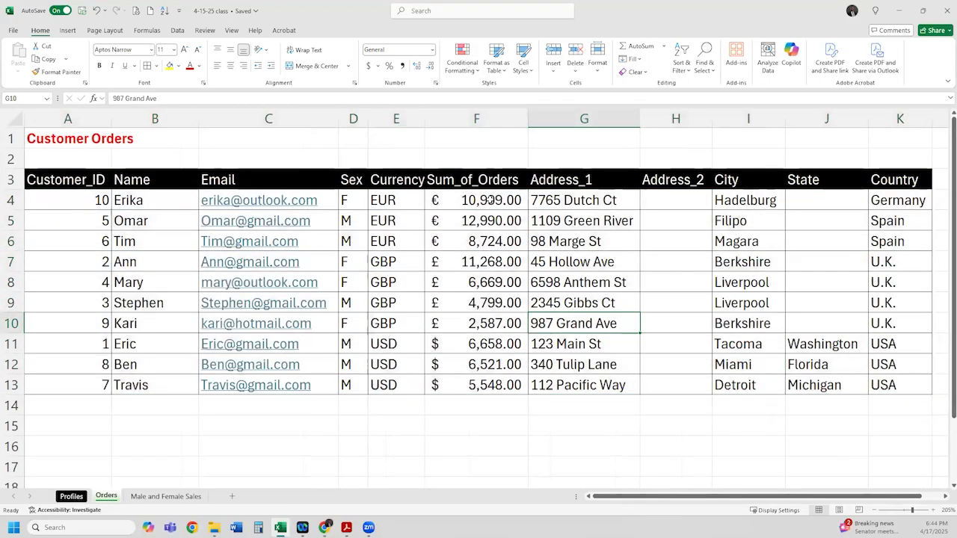
Step: Compare the overall sum of the Sum_of_Orders column, F4:F13, with the PivotTable's Grand Total column for the F and M rows
{"action": "left_click_drag", "start_coordinate": [491, 200], "coordinate": [494, 384]}
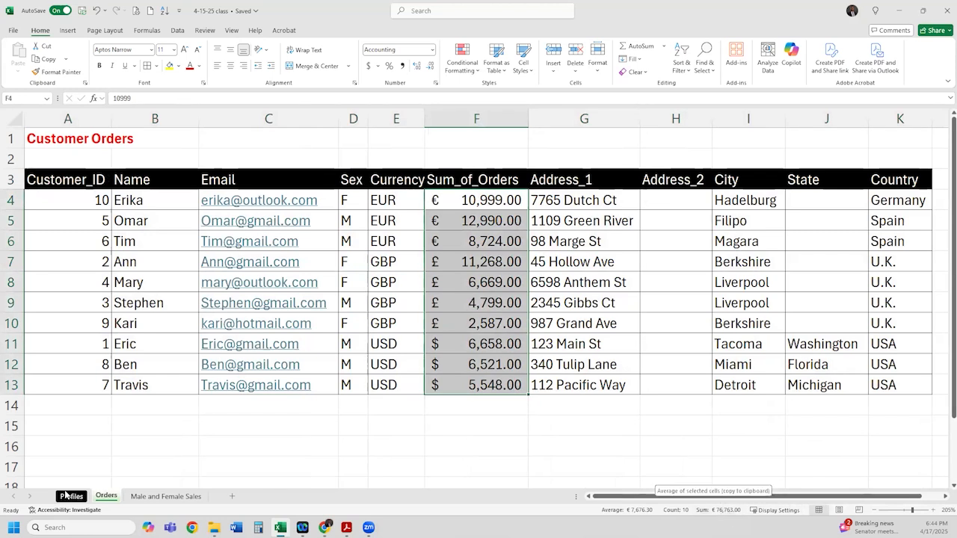
{"action": "left_click", "coordinate": [166, 496]}
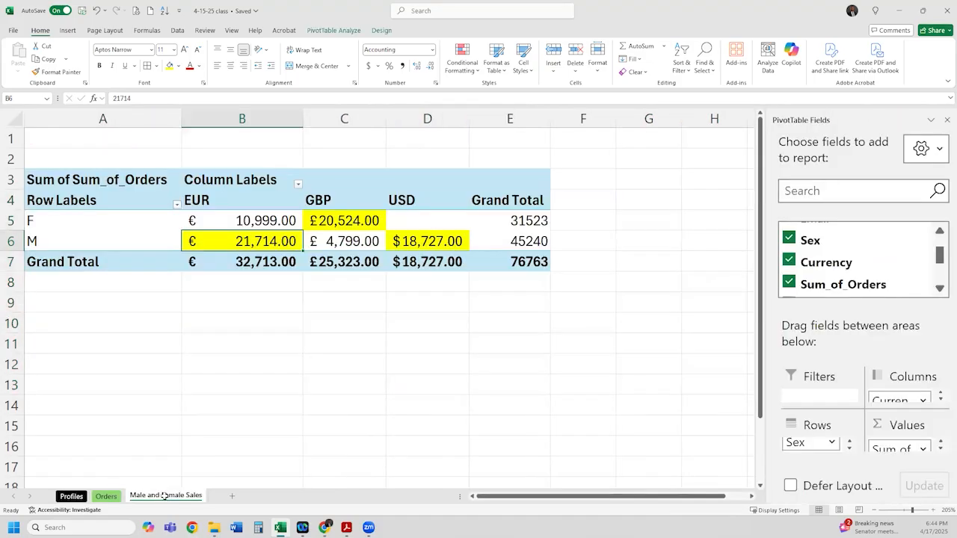
{"action": "left_click", "coordinate": [523, 263]}
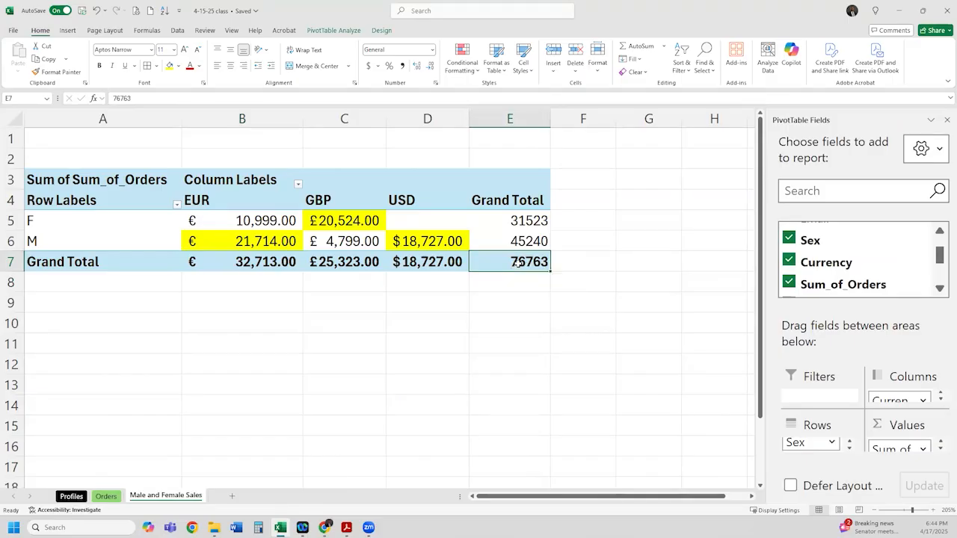
{"action": "left_click_drag", "start_coordinate": [523, 222], "coordinate": [523, 262]}
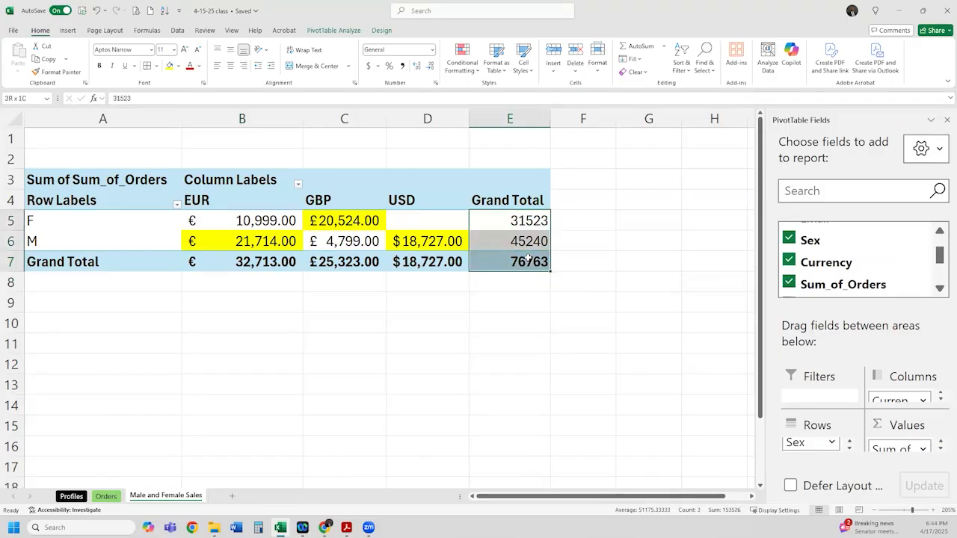
{"action": "left_click_drag", "start_coordinate": [517, 222], "coordinate": [525, 261]}
{"action": "left_click", "coordinate": [105, 496]}
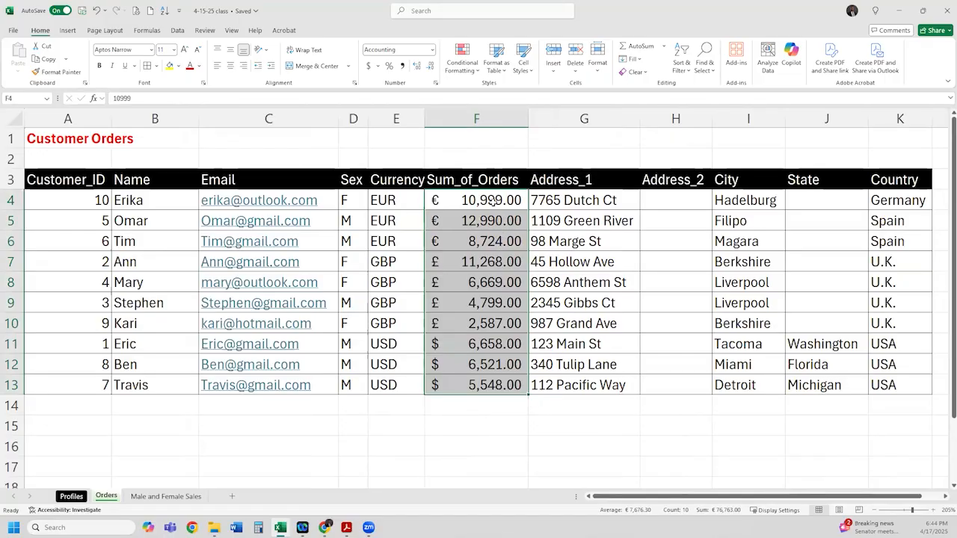
{"action": "left_click", "coordinate": [156, 494]}
{"action": "left_click_drag", "start_coordinate": [158, 218], "coordinate": [160, 249]}
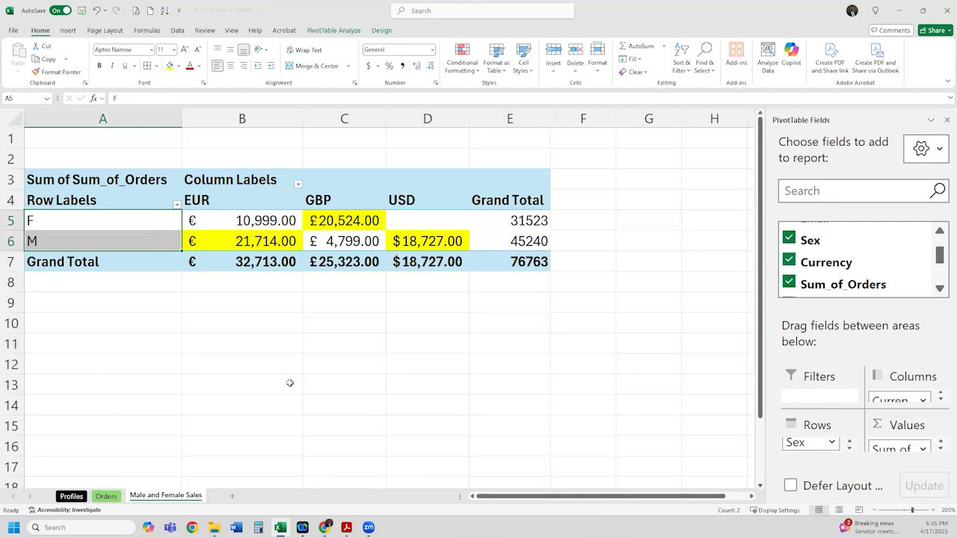
{"action": "left_click", "coordinate": [107, 497]}
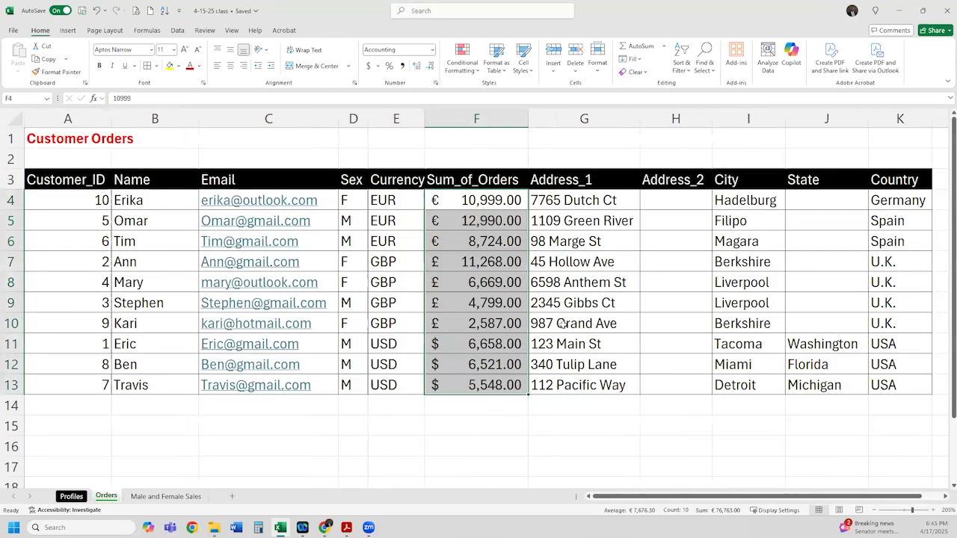
Step: Turn on filtering for the orders table from its Email header cell
{"action": "left_click", "coordinate": [588, 239]}
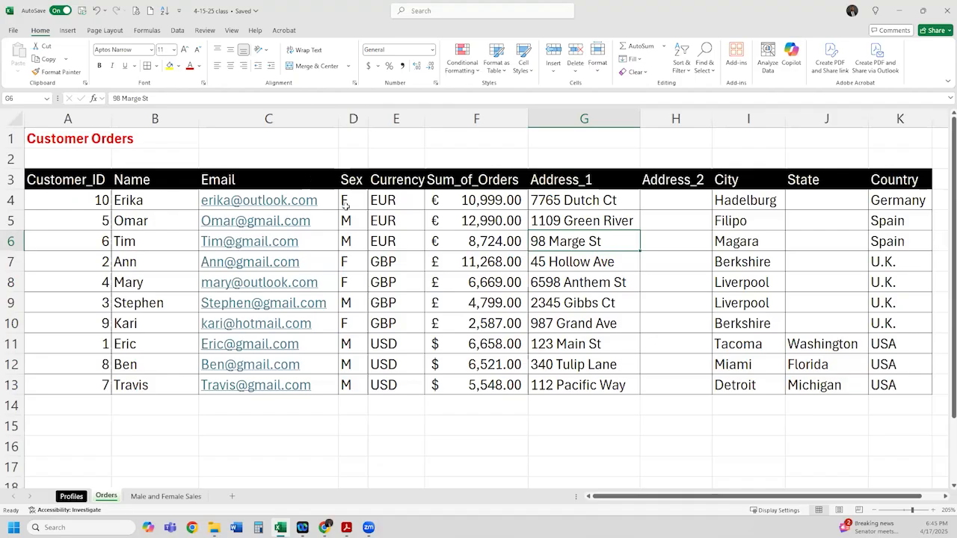
{"action": "left_click", "coordinate": [309, 181]}
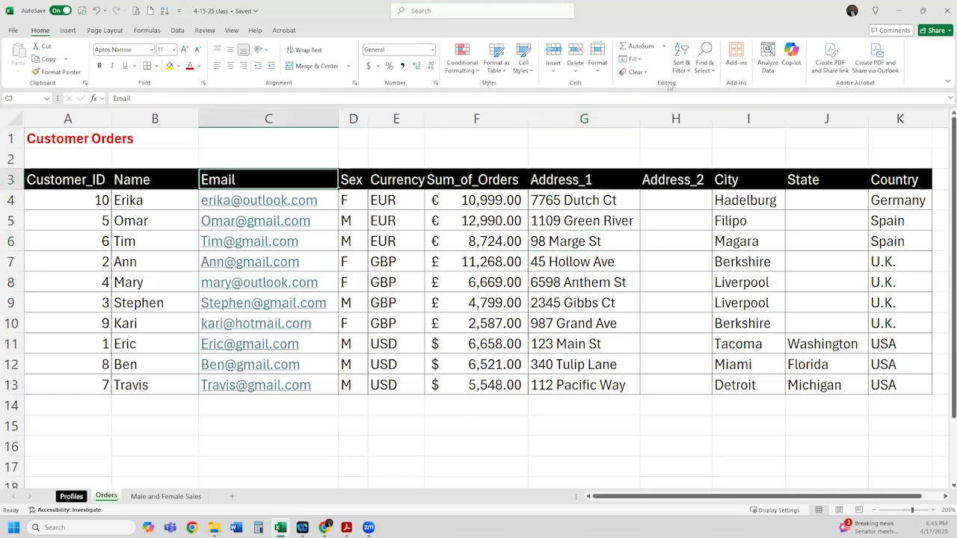
{"action": "left_click", "coordinate": [685, 69]}
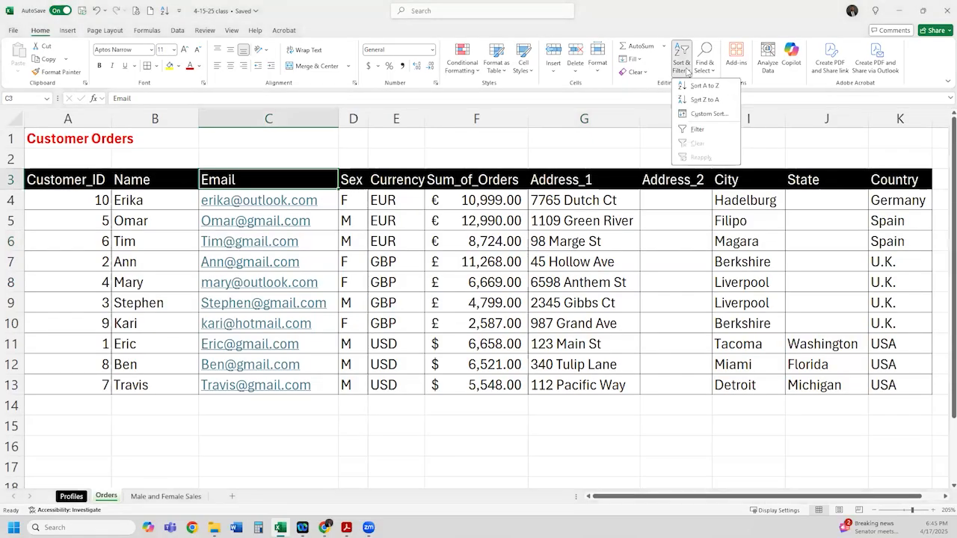
{"action": "left_click", "coordinate": [699, 131]}
{"action": "left_click", "coordinate": [458, 299]}
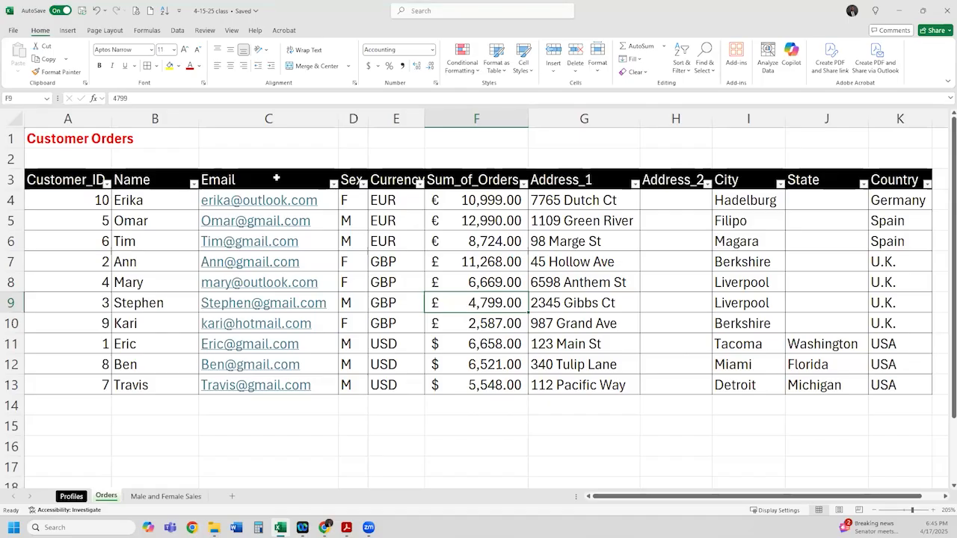
Step: Turn off filtering for the orders table
{"action": "left_click", "coordinate": [682, 66]}
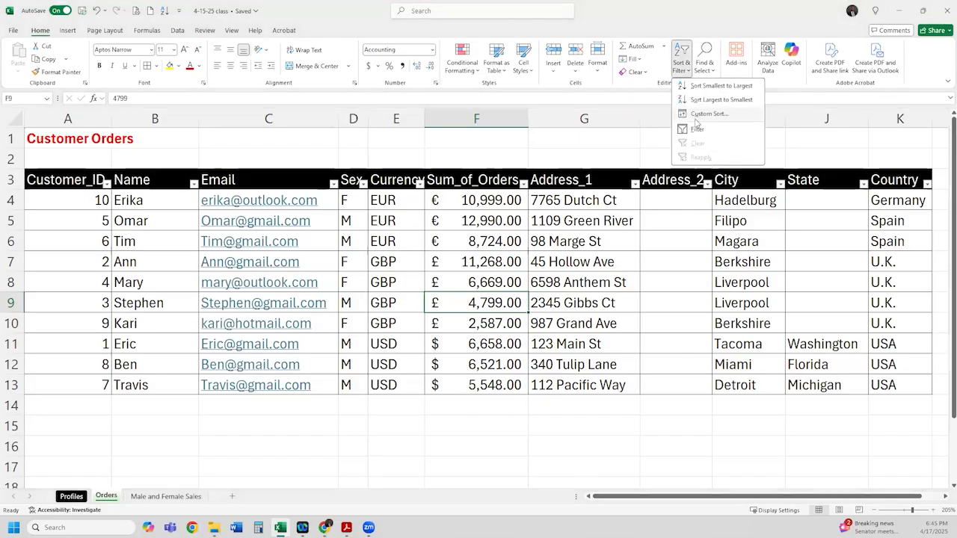
{"action": "left_click", "coordinate": [717, 128]}
{"action": "key", "text": "Right"}
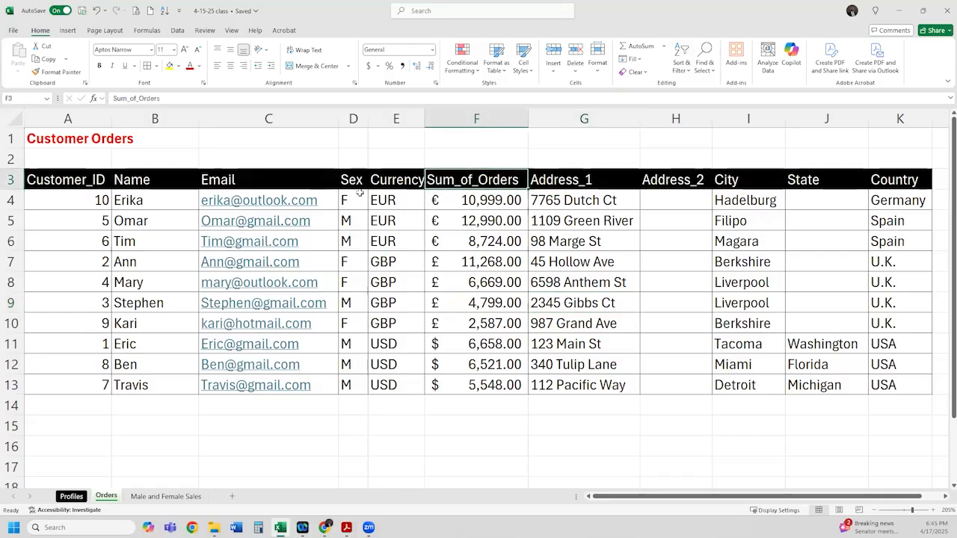
Step: Turn on filtering for the orders table again, this time from the first data cell in the Sex column
{"action": "left_click", "coordinate": [11, 180]}
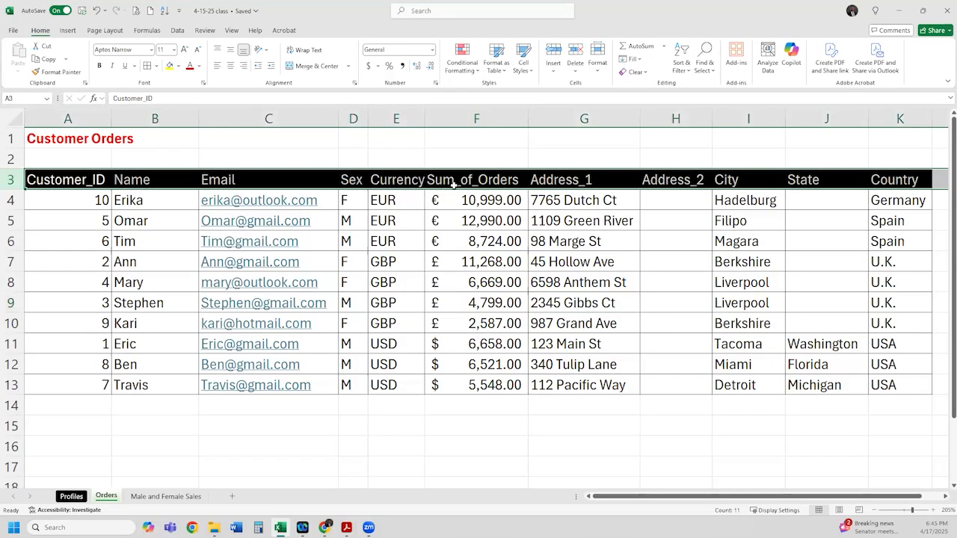
{"action": "left_click", "coordinate": [308, 180]}
{"action": "left_click", "coordinate": [355, 203]}
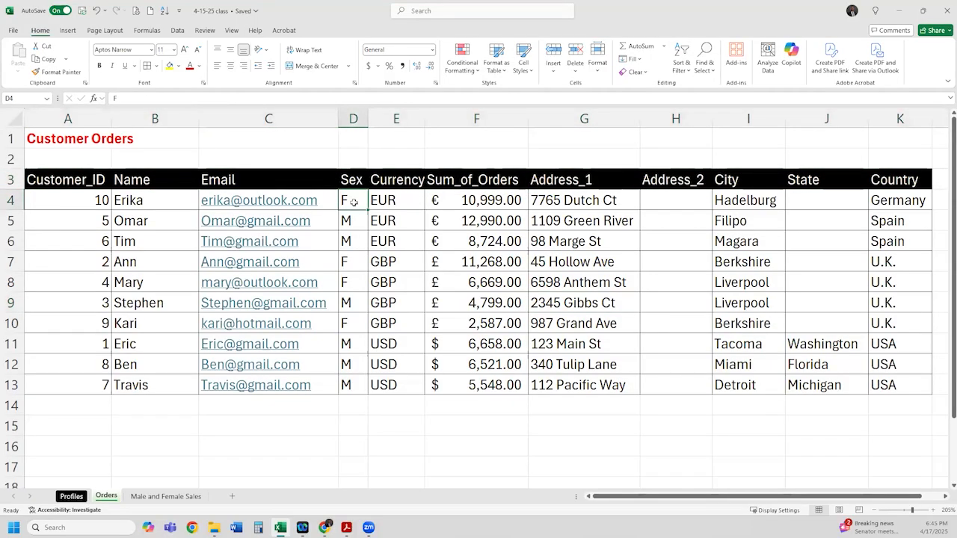
{"action": "left_click", "coordinate": [682, 66]}
{"action": "left_click", "coordinate": [702, 123]}
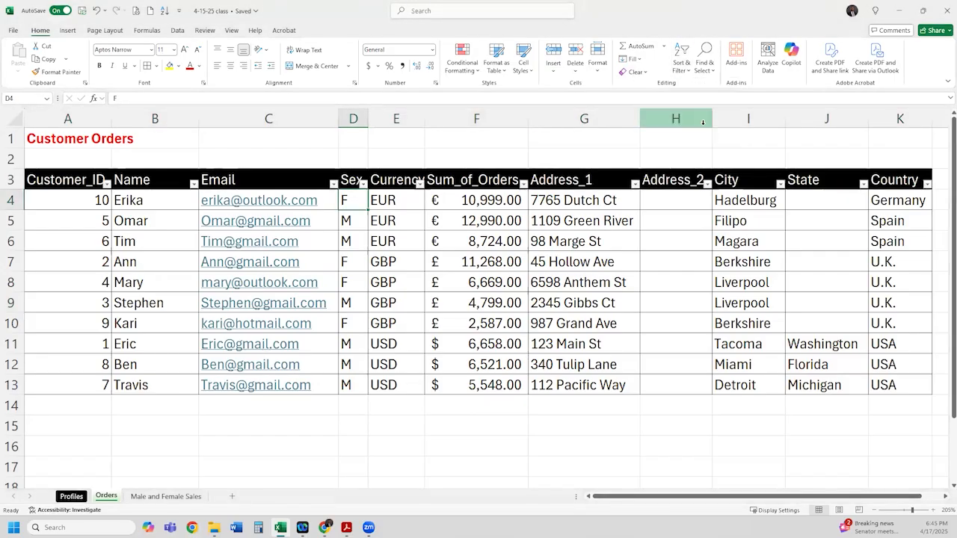
Step: Remove the filter arrows from the orders table's header row
{"action": "left_click", "coordinate": [386, 218]}
{"action": "left_click", "coordinate": [362, 176]}
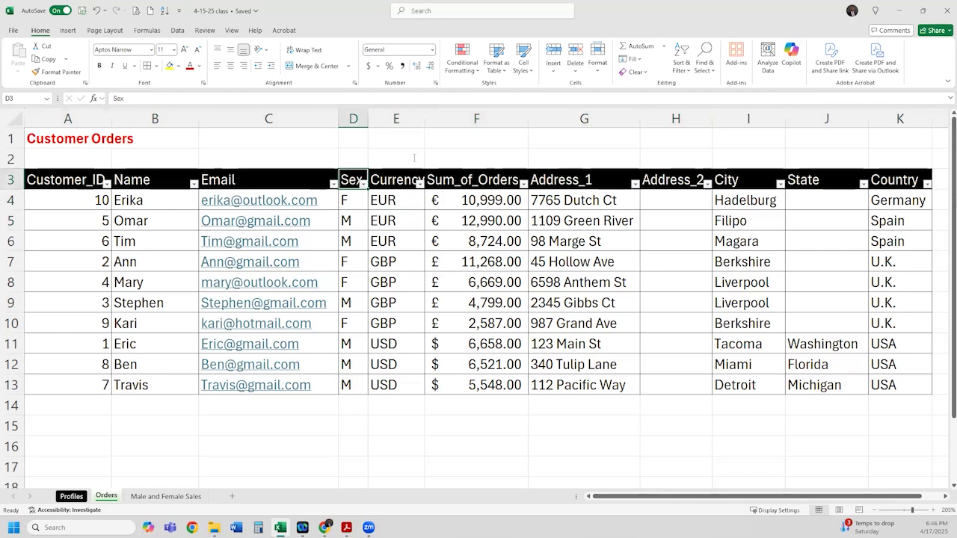
{"action": "left_click", "coordinate": [681, 65]}
{"action": "left_click", "coordinate": [692, 130]}
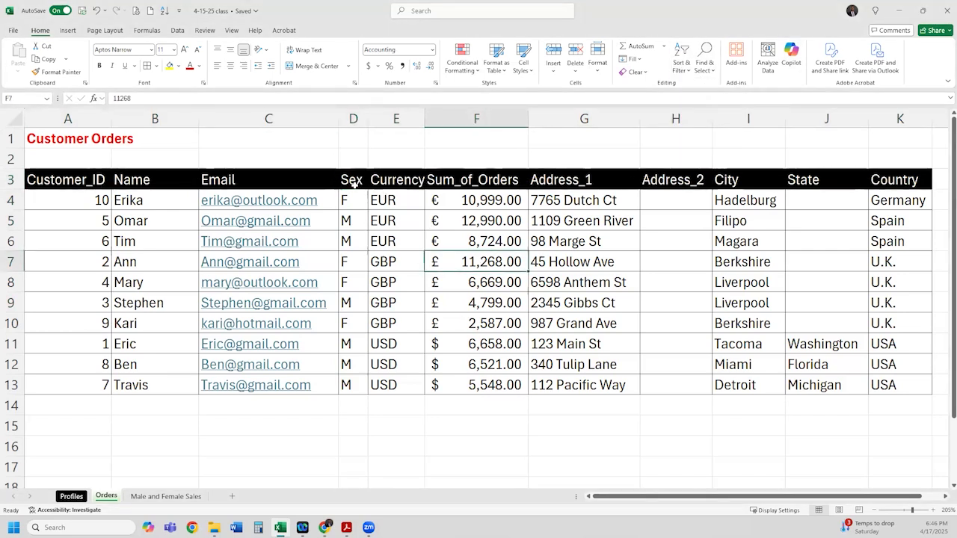
Step: Add filter arrows to the whole header row A3:K3, from Customer_ID to Country
{"action": "left_click_drag", "start_coordinate": [45, 179], "coordinate": [869, 189]}
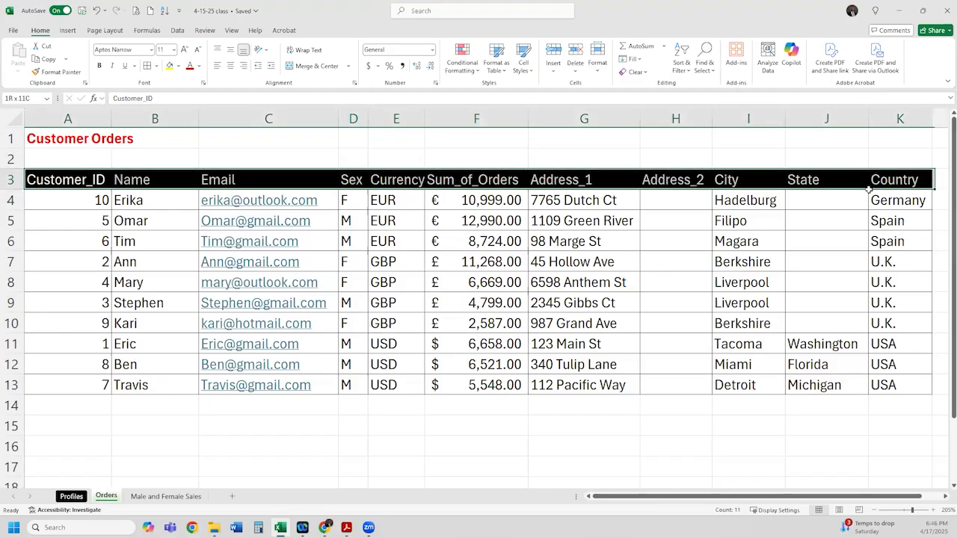
{"action": "left_click", "coordinate": [681, 66]}
{"action": "left_click", "coordinate": [694, 131]}
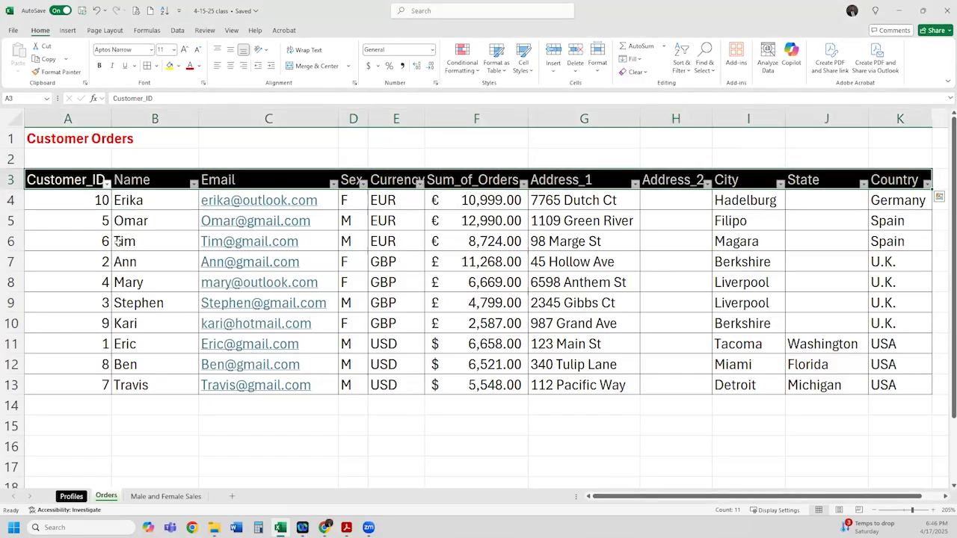
{"action": "left_click", "coordinate": [151, 223]}
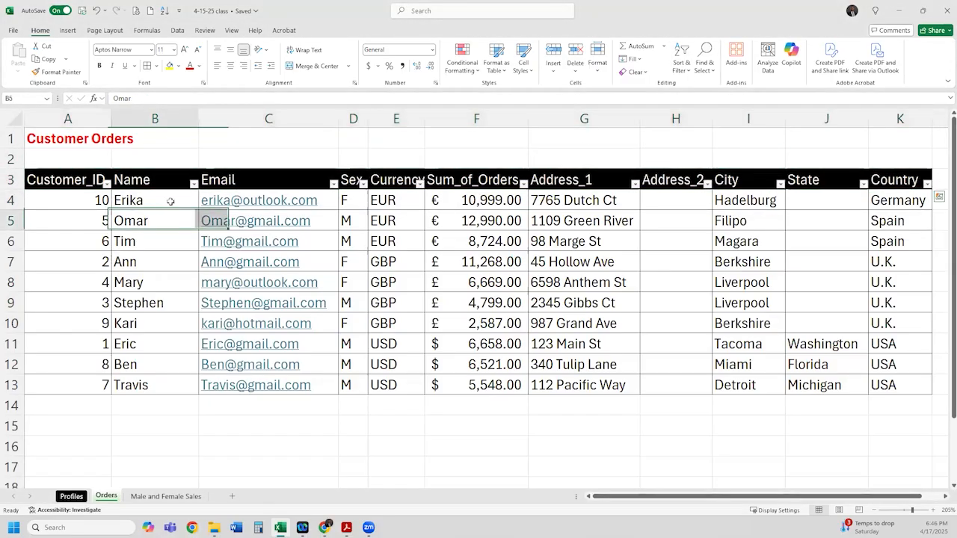
Step: Filter the Sex column to show only the M rows
{"action": "left_click", "coordinate": [107, 184]}
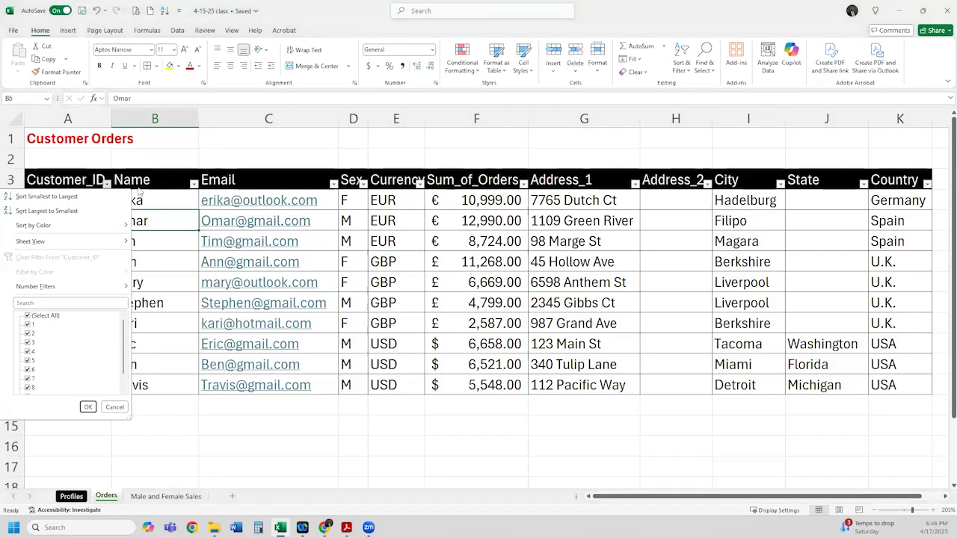
{"action": "left_click", "coordinate": [195, 188]}
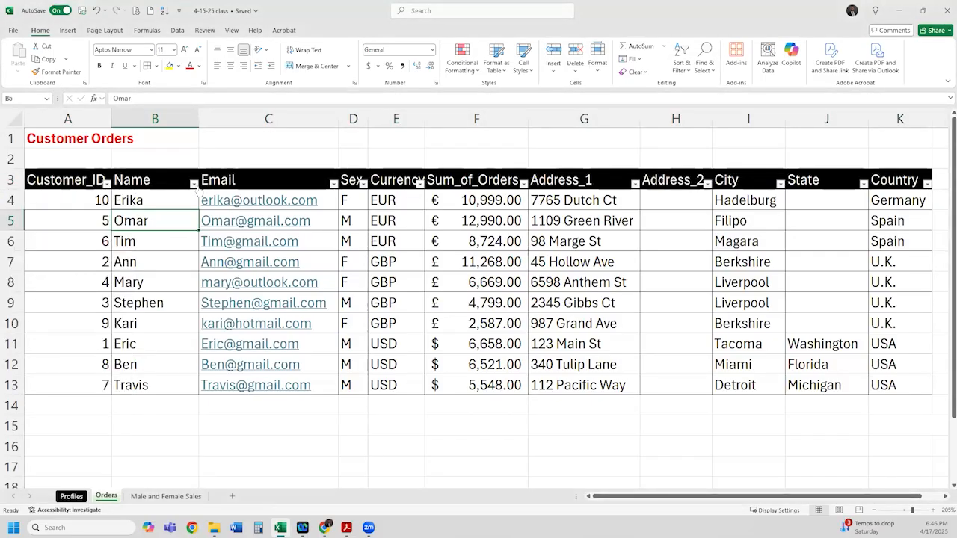
{"action": "left_click", "coordinate": [363, 184]}
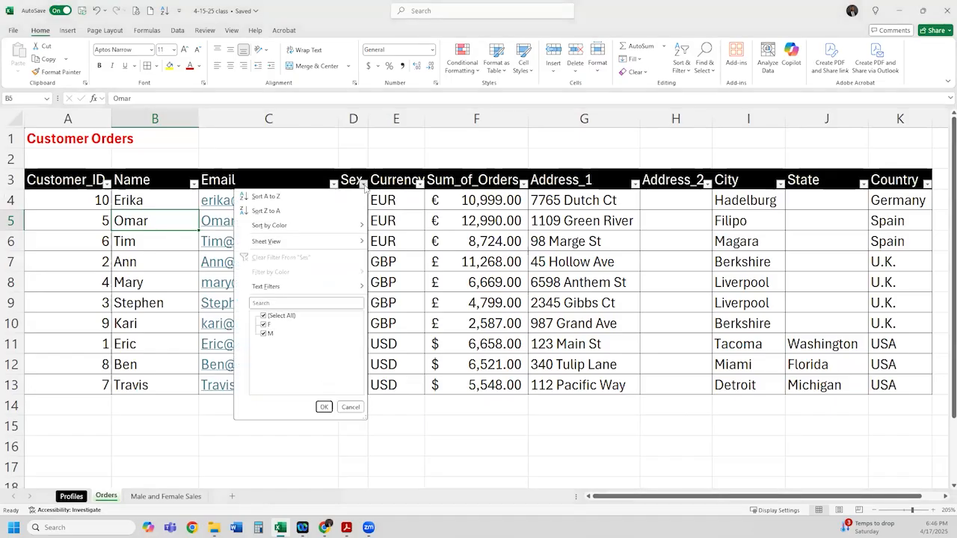
{"action": "left_click", "coordinate": [266, 324]}
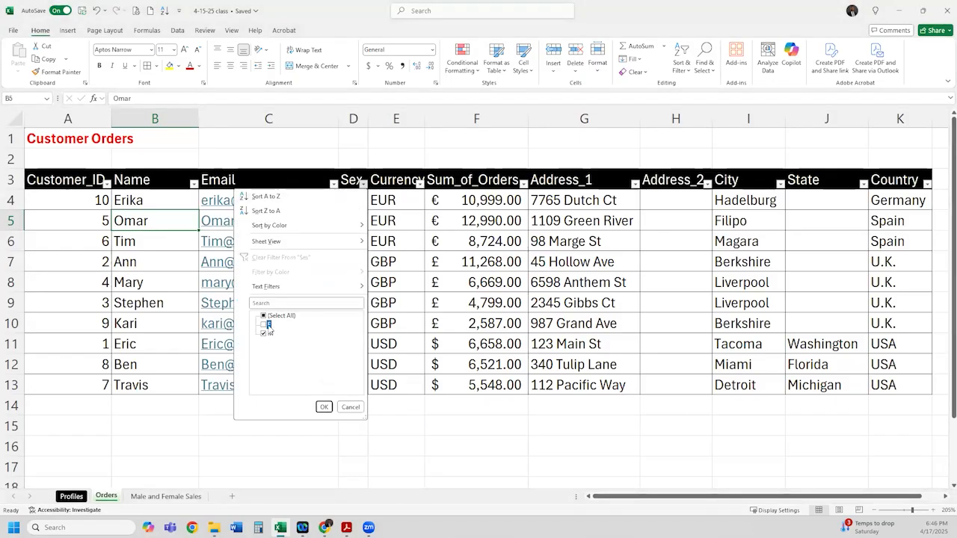
{"action": "left_click", "coordinate": [323, 407]}
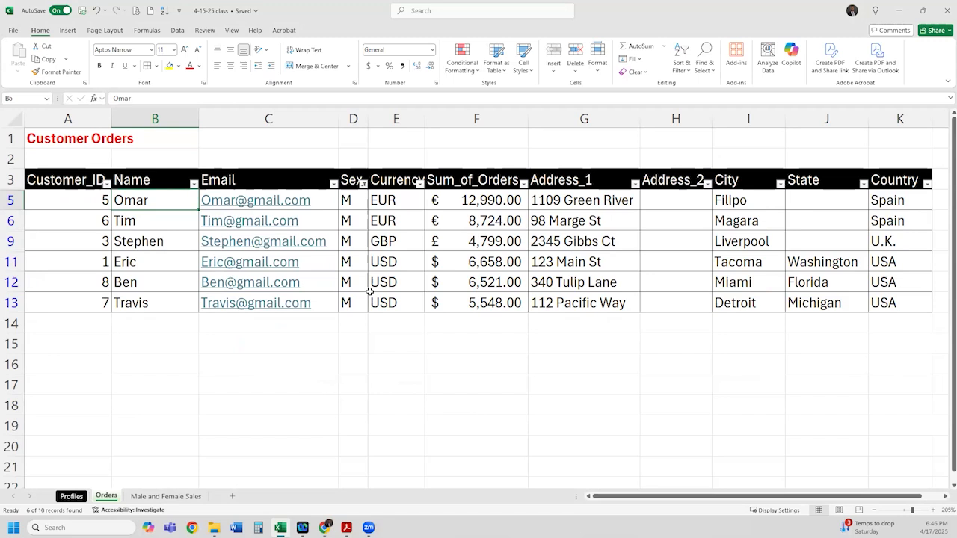
Step: Switch the Sex column filter to show only the F rows
{"action": "left_click", "coordinate": [363, 183]}
{"action": "left_click", "coordinate": [263, 324]}
{"action": "left_click", "coordinate": [263, 333]}
{"action": "left_click", "coordinate": [324, 407]}
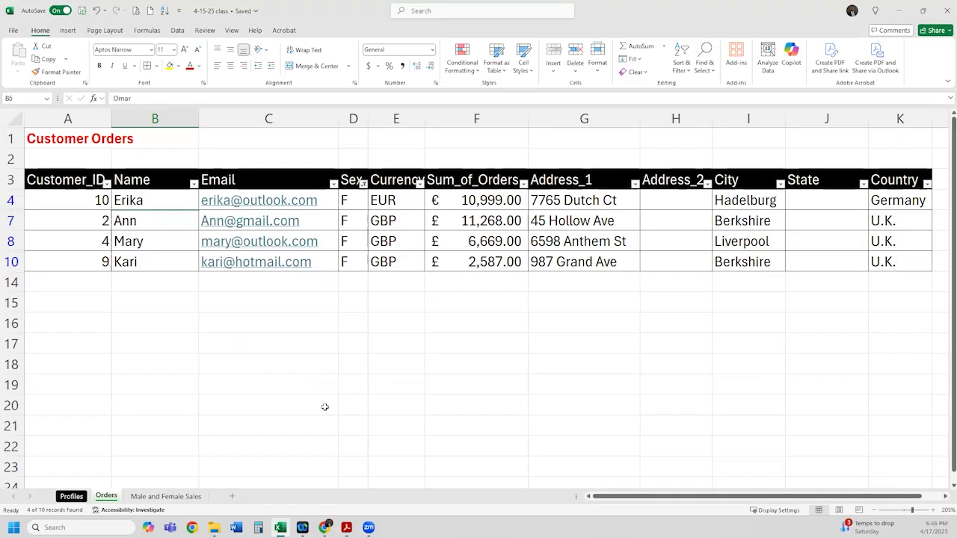
Step: Reset the Sex column filter to show all values
{"action": "left_click", "coordinate": [362, 184]}
{"action": "left_click", "coordinate": [278, 317]}
{"action": "left_click", "coordinate": [324, 404]}
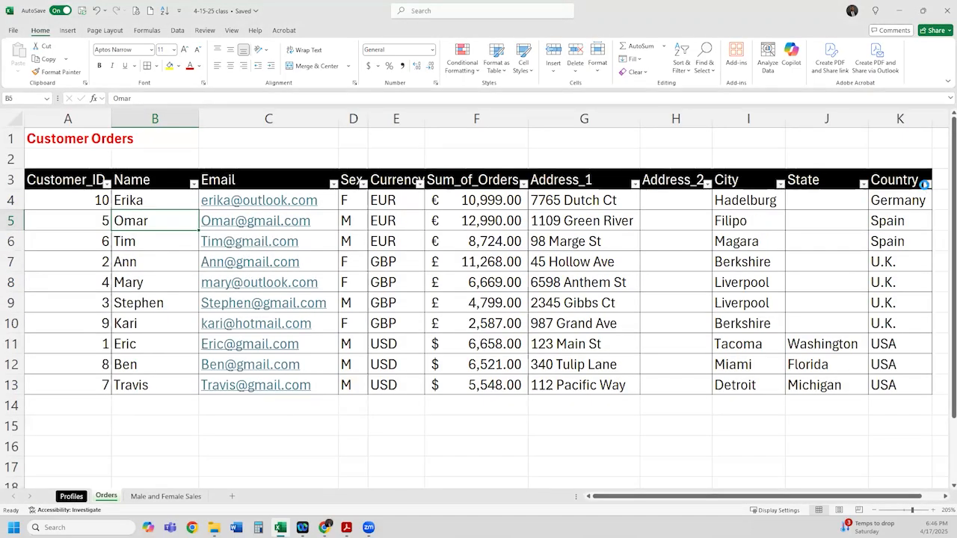
Step: Filter the Country column to show only the USA orders, leaving Germany, Spain and U.K. excluded
{"action": "left_click", "coordinate": [927, 185]}
{"action": "left_click", "coordinate": [837, 317]}
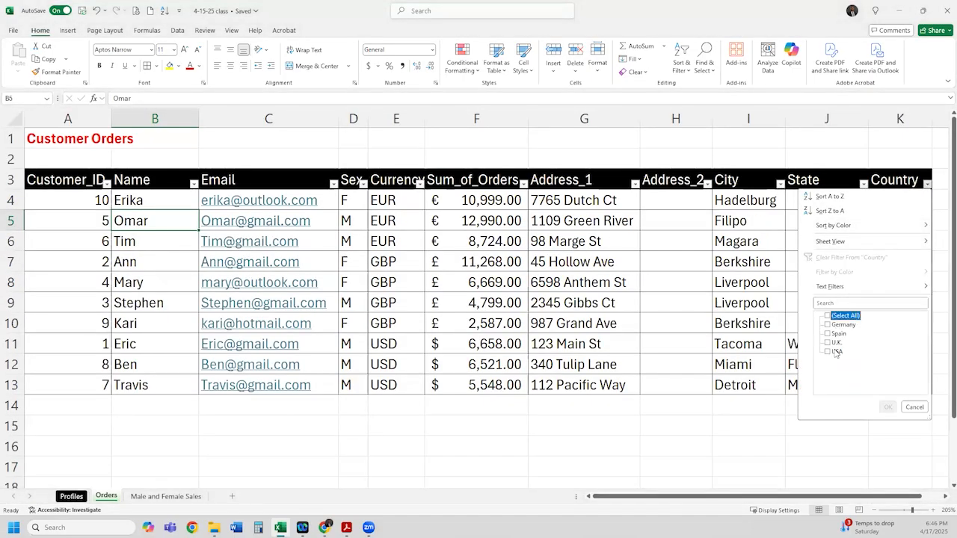
{"action": "left_click", "coordinate": [835, 352]}
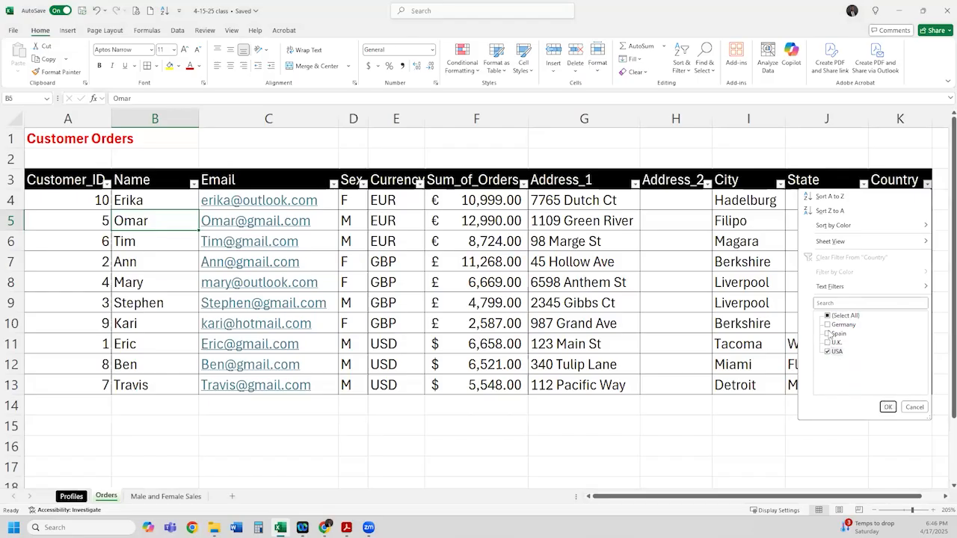
{"action": "left_click", "coordinate": [828, 324]}
{"action": "left_click", "coordinate": [827, 333]}
{"action": "left_click", "coordinate": [827, 342]}
{"action": "left_click", "coordinate": [827, 343]}
{"action": "left_click", "coordinate": [828, 334]}
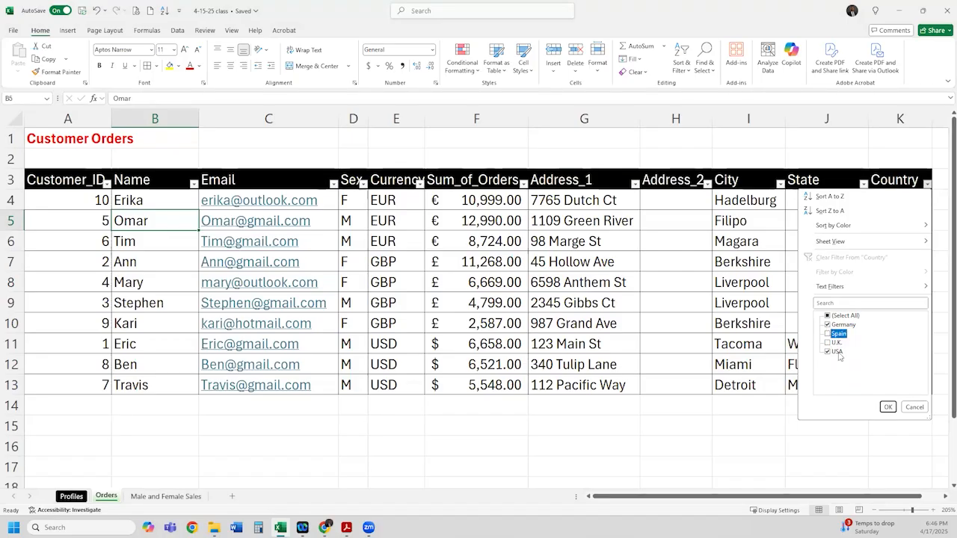
{"action": "left_click", "coordinate": [827, 325]}
{"action": "left_click", "coordinate": [888, 406]}
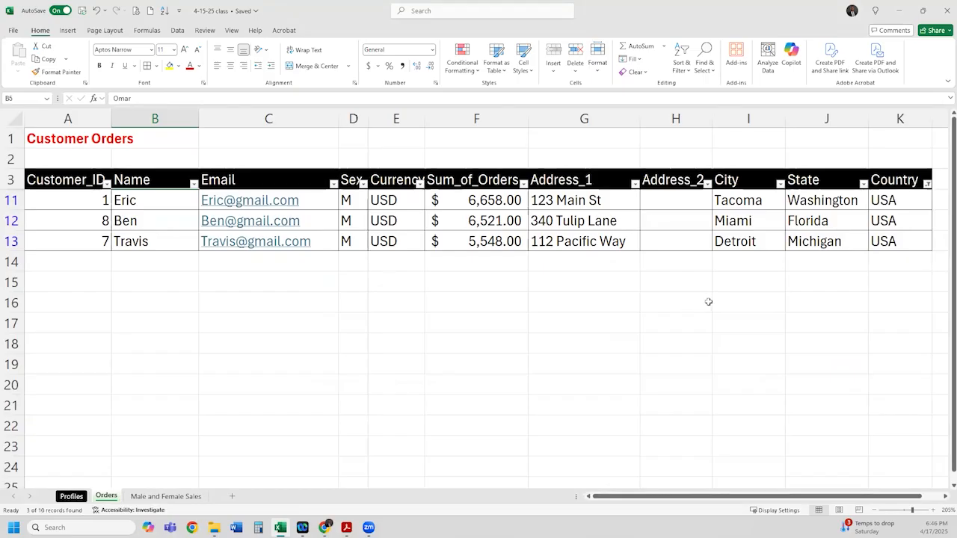
Step: Reset the Country column filter so that all four countries are included
{"action": "left_click", "coordinate": [927, 184]}
{"action": "left_click", "coordinate": [843, 316]}
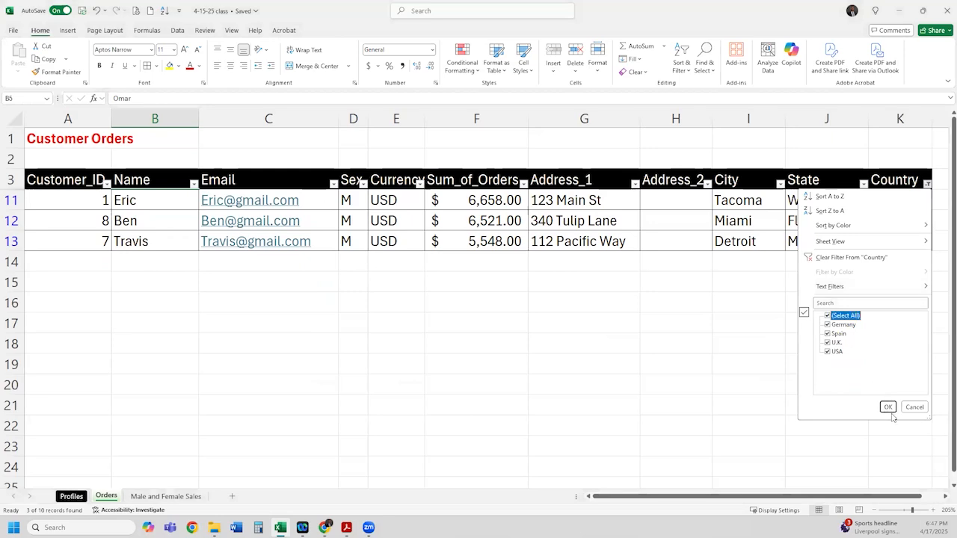
{"action": "left_click", "coordinate": [887, 406]}
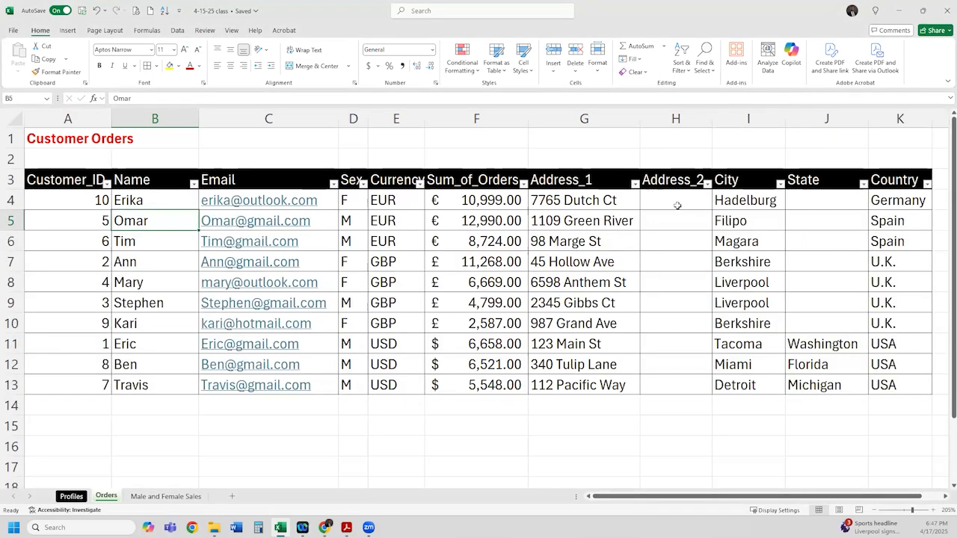
Step: Turn the filter buttons on the Customer Orders header row off and on again
{"action": "left_click", "coordinate": [683, 69]}
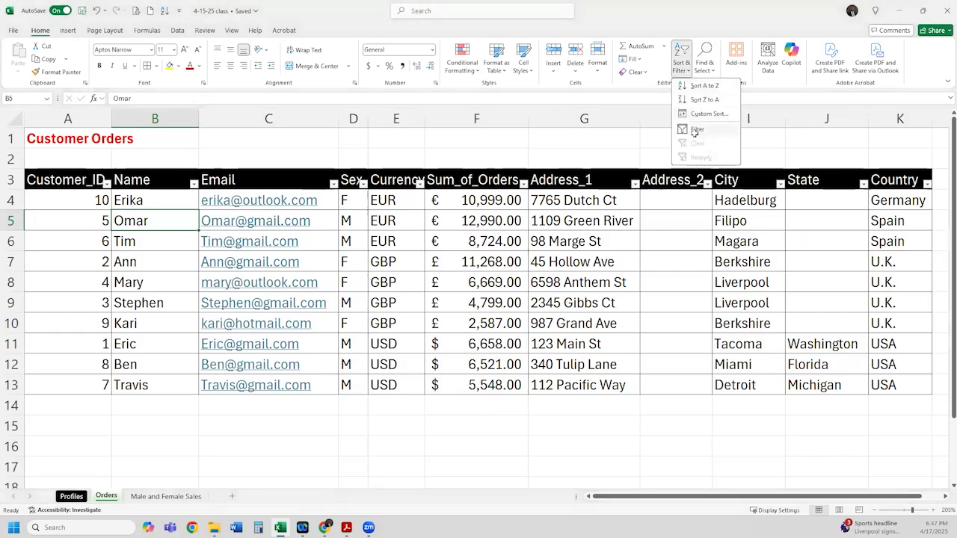
{"action": "left_click", "coordinate": [695, 134]}
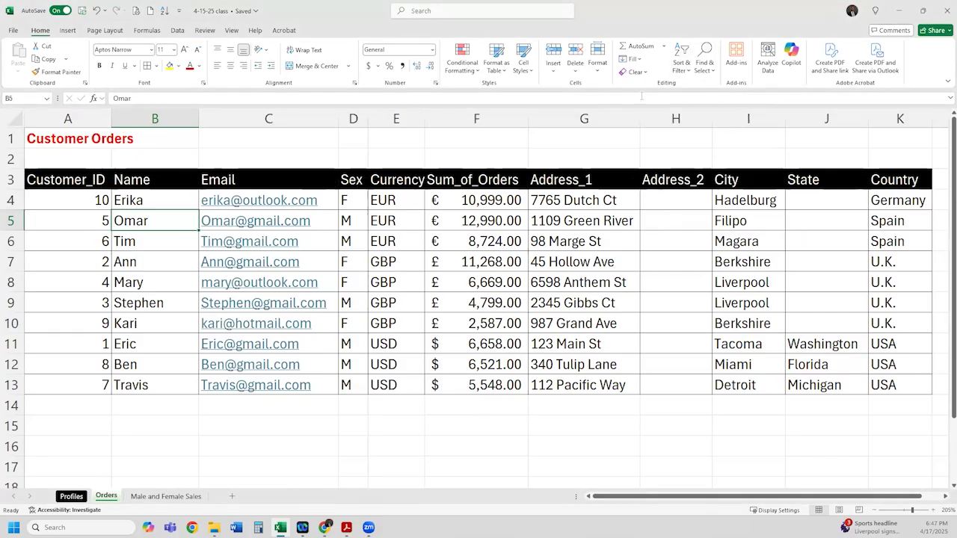
{"action": "left_click", "coordinate": [681, 66]}
{"action": "left_click", "coordinate": [693, 130]}
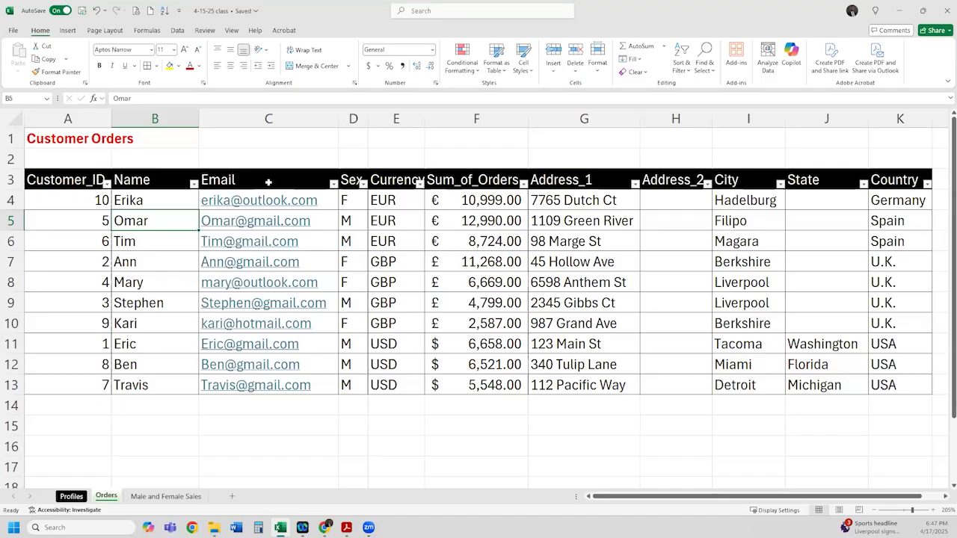
Step: Filter the Email column to show only the gmail addresses and select the filtered entries
{"action": "left_click", "coordinate": [332, 184]}
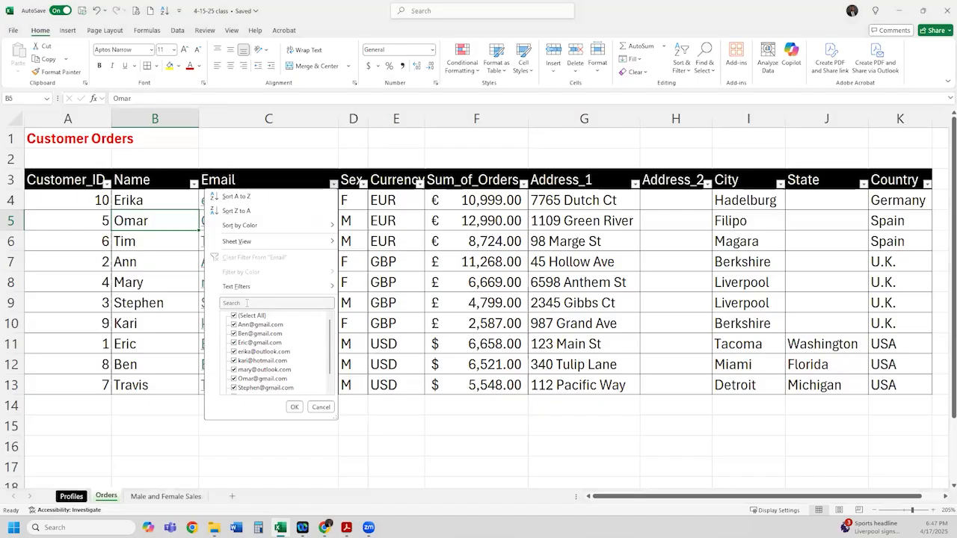
{"action": "left_click", "coordinate": [247, 303]}
{"action": "type", "text": "gmail"}
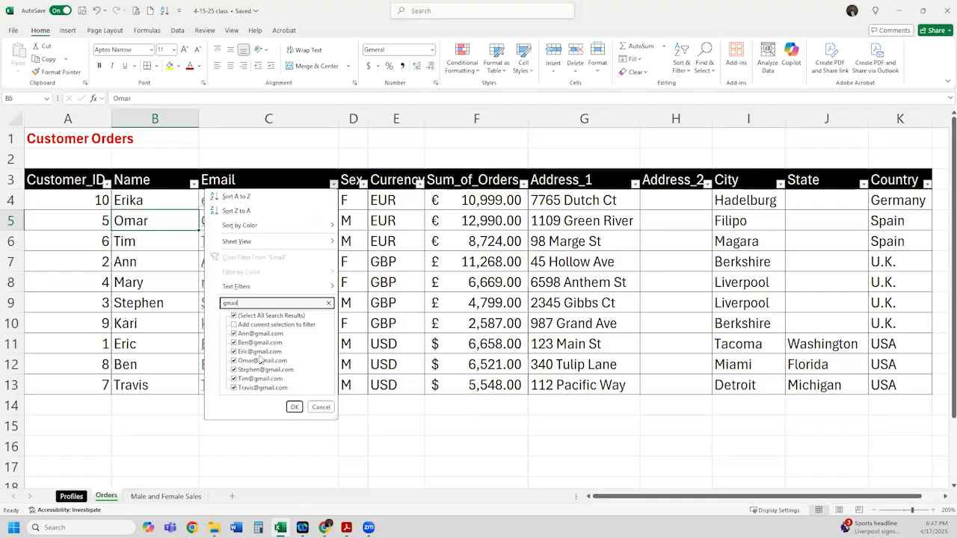
{"action": "left_click", "coordinate": [295, 407]}
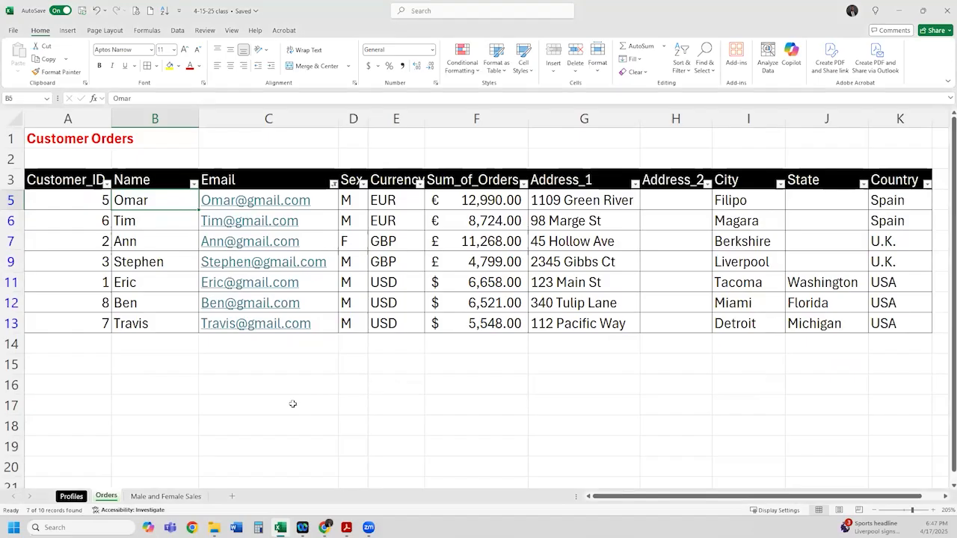
{"action": "left_click_drag", "start_coordinate": [325, 200], "coordinate": [305, 328]}
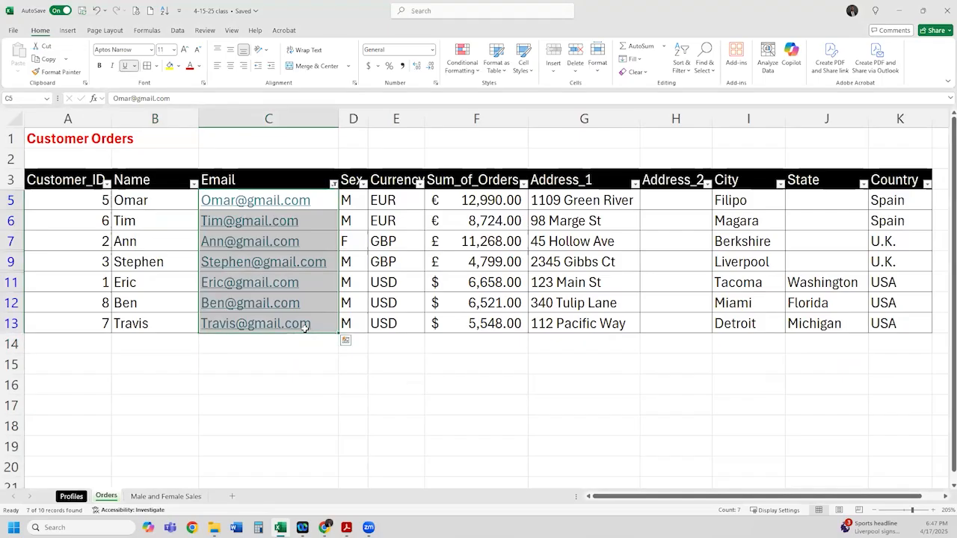
Step: Reset the Email column filter to include all addresses
{"action": "left_click", "coordinate": [334, 184]}
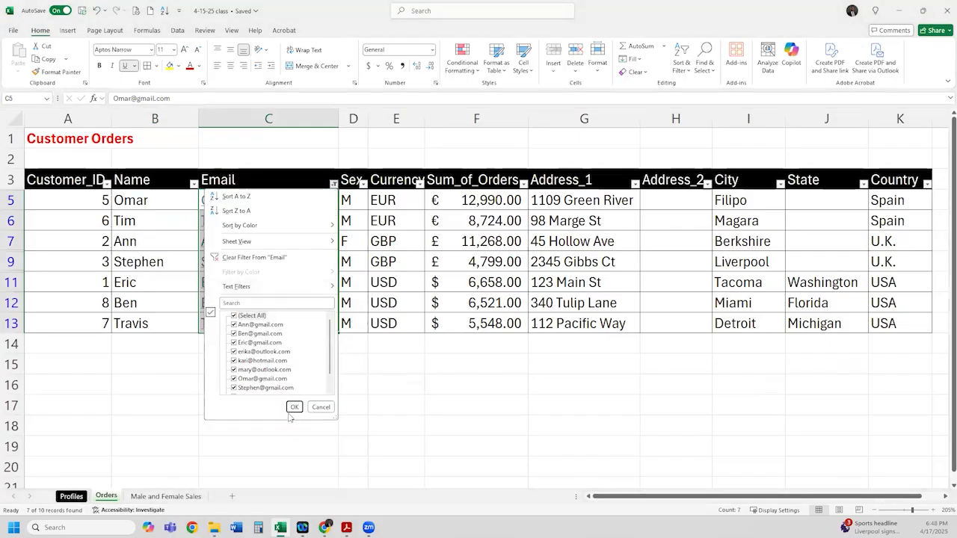
{"action": "left_click", "coordinate": [294, 407]}
{"action": "left_click", "coordinate": [586, 323]}
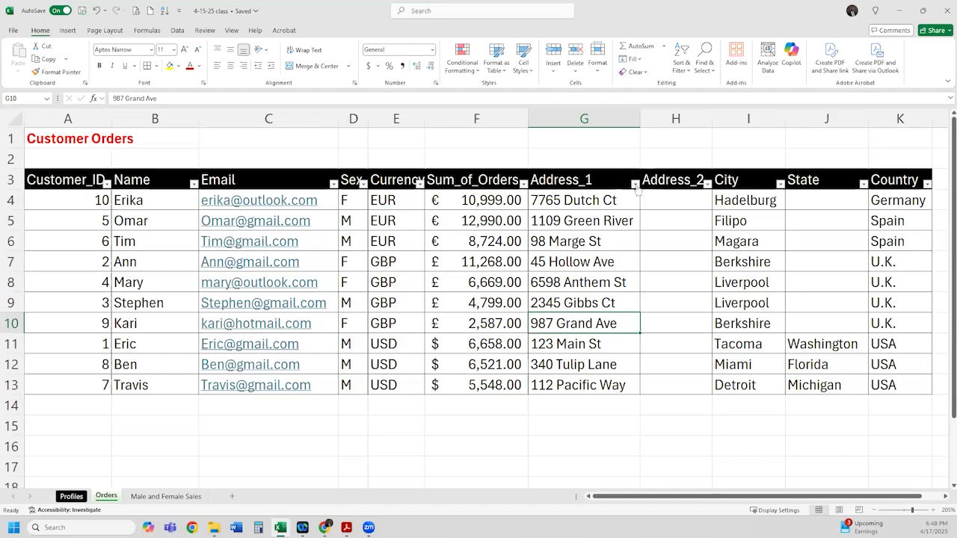
Step: Filter the Address_1 column by street name to show only the order in row 8
{"action": "left_click", "coordinate": [576, 180]}
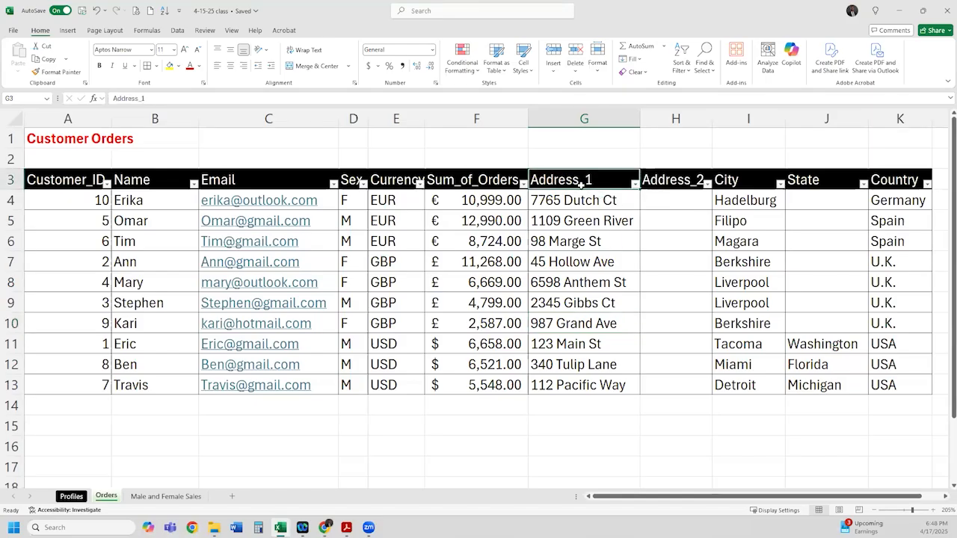
{"action": "left_click", "coordinate": [635, 184]}
{"action": "left_click", "coordinate": [557, 303]}
{"action": "type", "text": "anthem"}
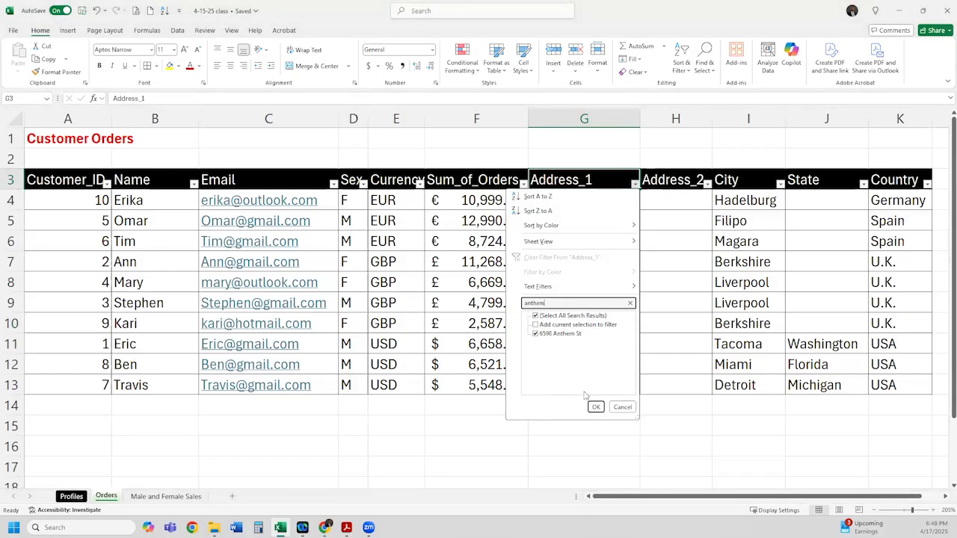
{"action": "left_click", "coordinate": [595, 407]}
{"action": "key", "text": "Down"}
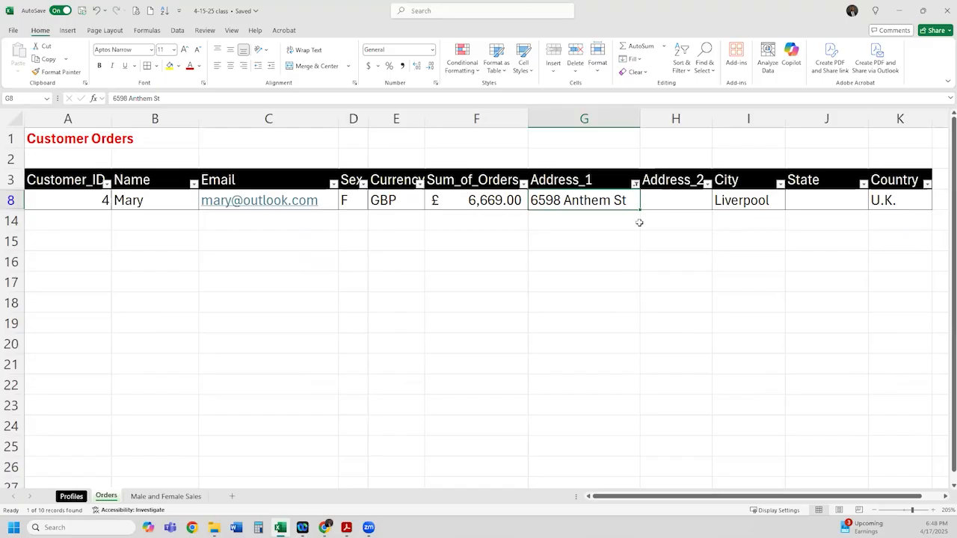
Step: Reset the Address_1 column filter to include all addresses
{"action": "left_click", "coordinate": [634, 184]}
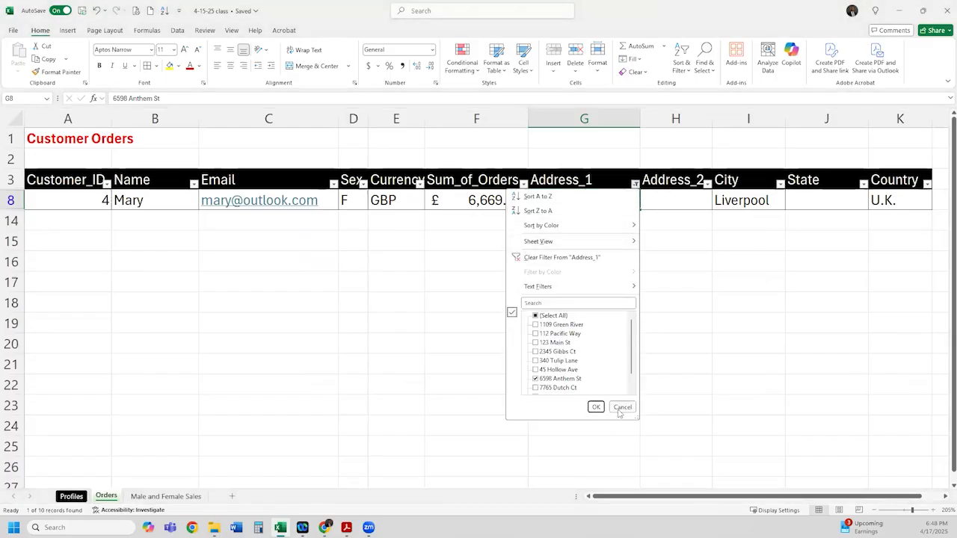
{"action": "left_click", "coordinate": [562, 316]}
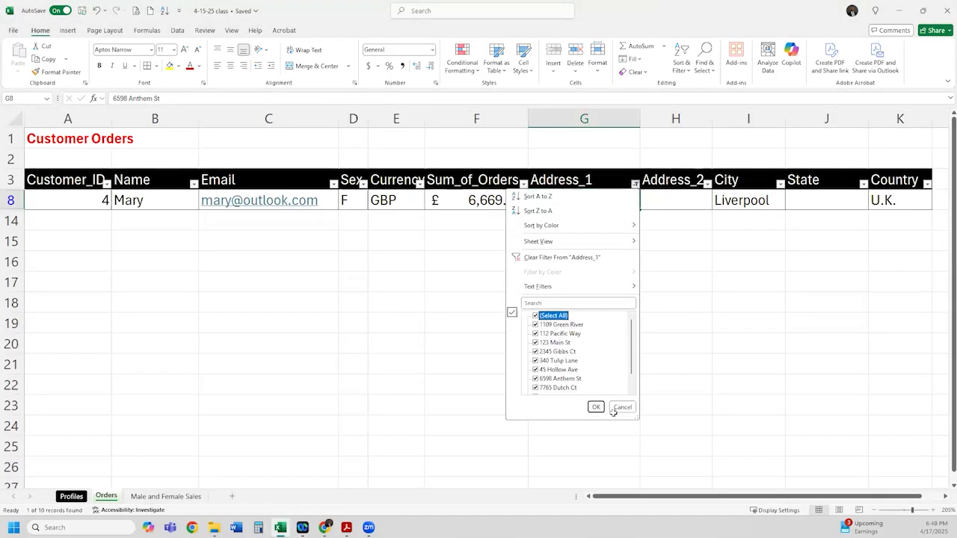
{"action": "left_click", "coordinate": [596, 406]}
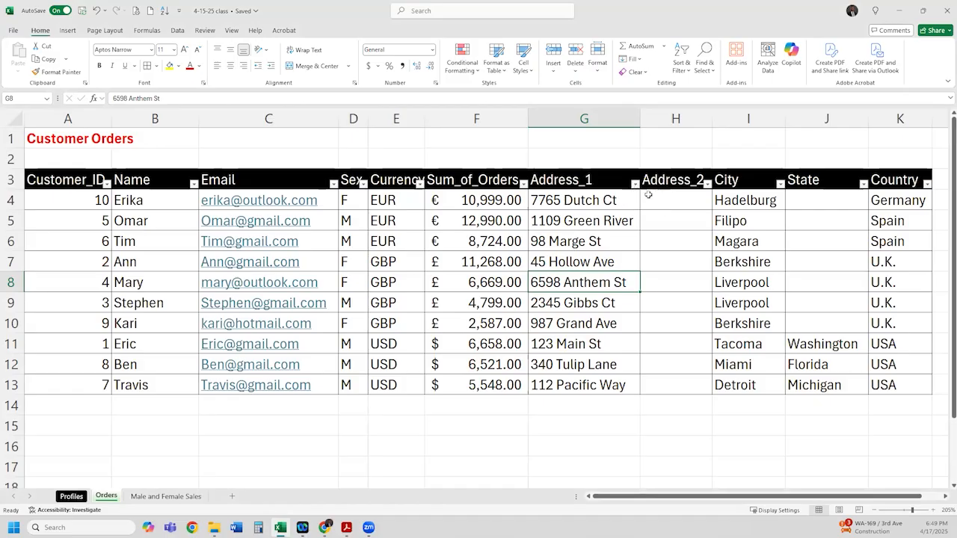
{"action": "left_click", "coordinate": [590, 229]}
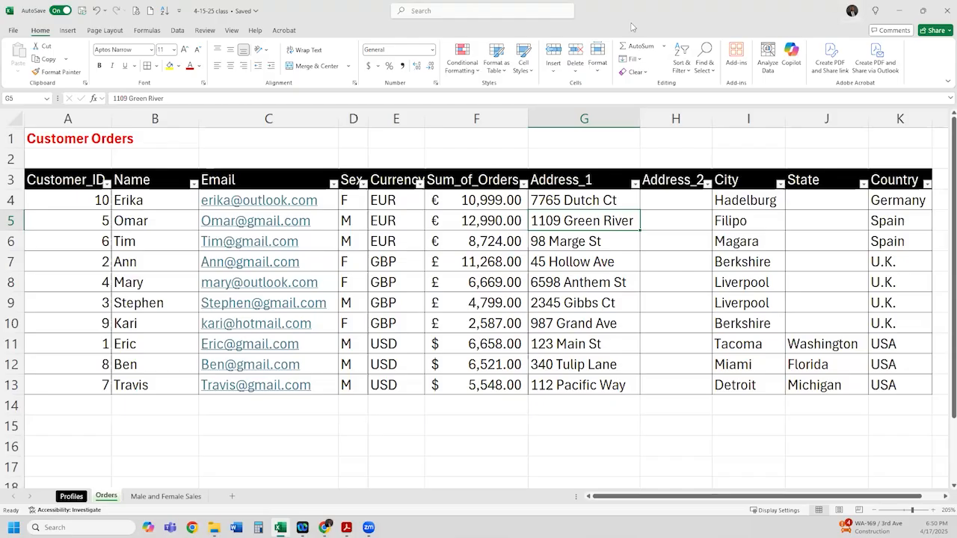
{"action": "left_click", "coordinate": [759, 260]}
{"action": "left_click", "coordinate": [166, 202]}
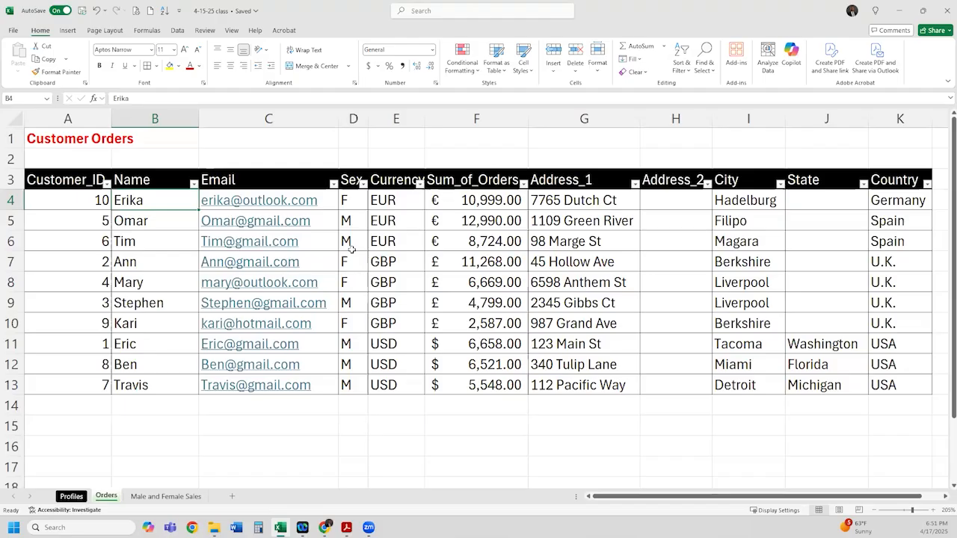
{"action": "left_click", "coordinate": [385, 226]}
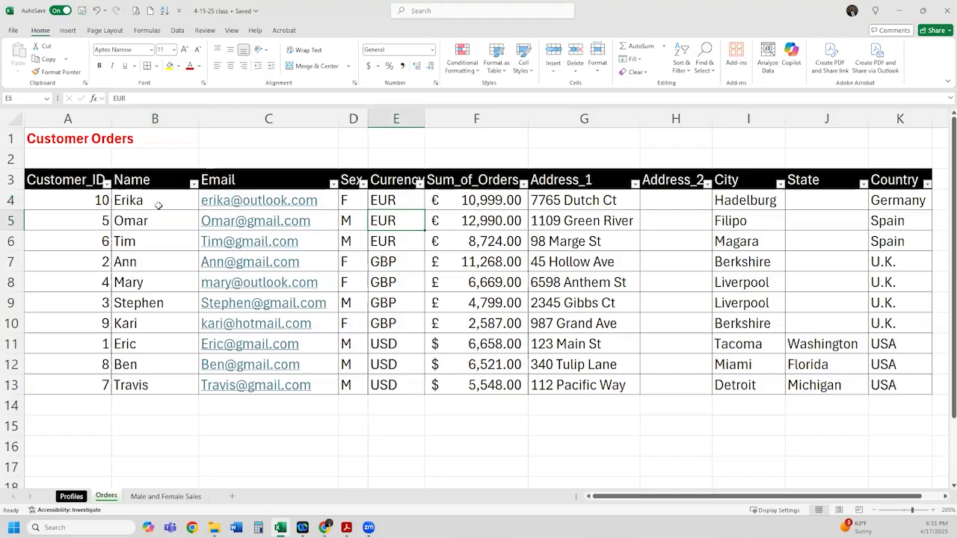
{"action": "left_click", "coordinate": [606, 203]}
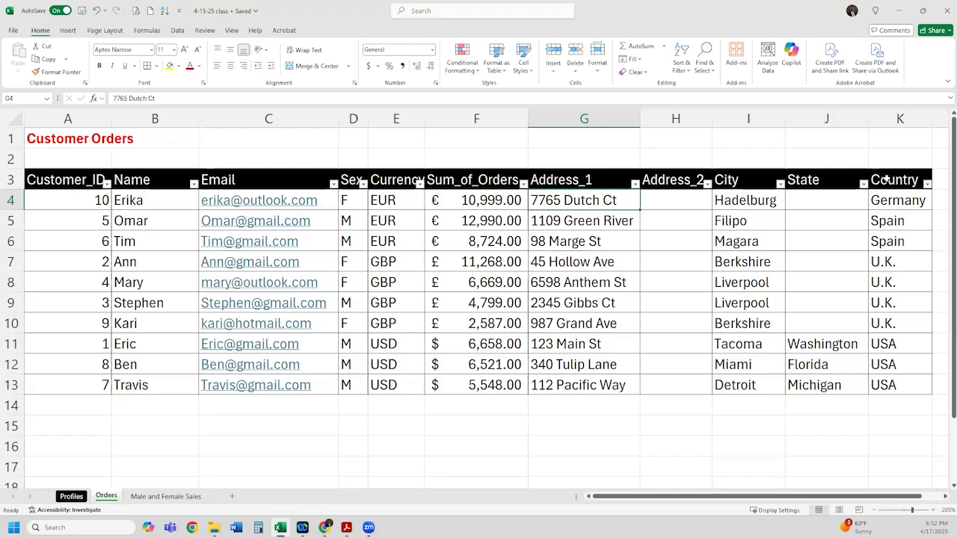
{"action": "left_click", "coordinate": [888, 297]}
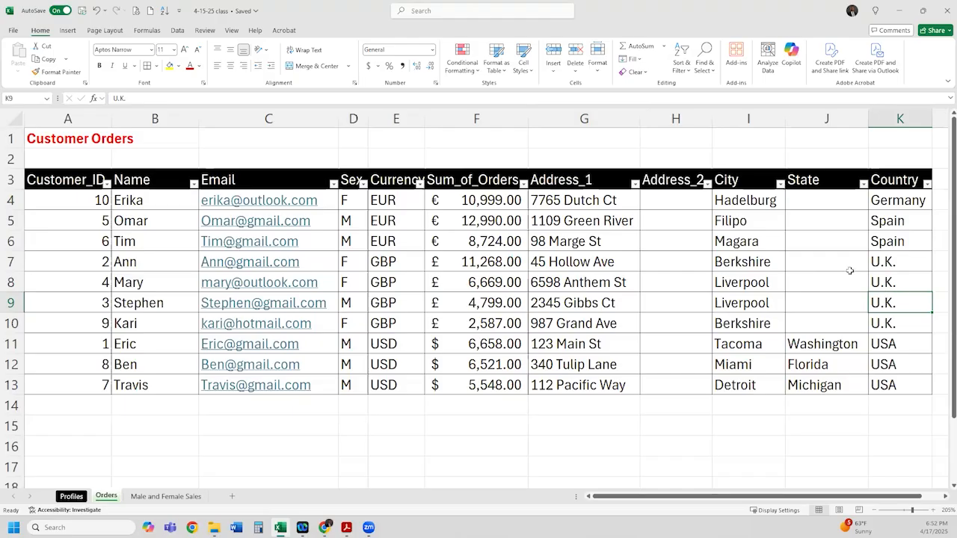
Step: Remove the filter buttons from the orders table and create a PivotTable from A3:K13 on a new worksheet
{"action": "left_click", "coordinate": [682, 65]}
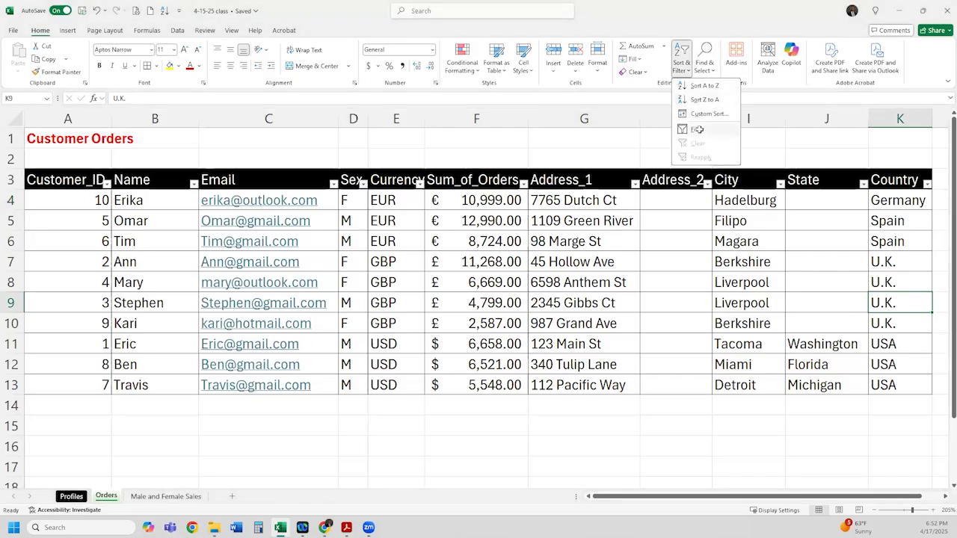
{"action": "left_click", "coordinate": [696, 129]}
{"action": "left_click_drag", "start_coordinate": [897, 202], "coordinate": [79, 378]}
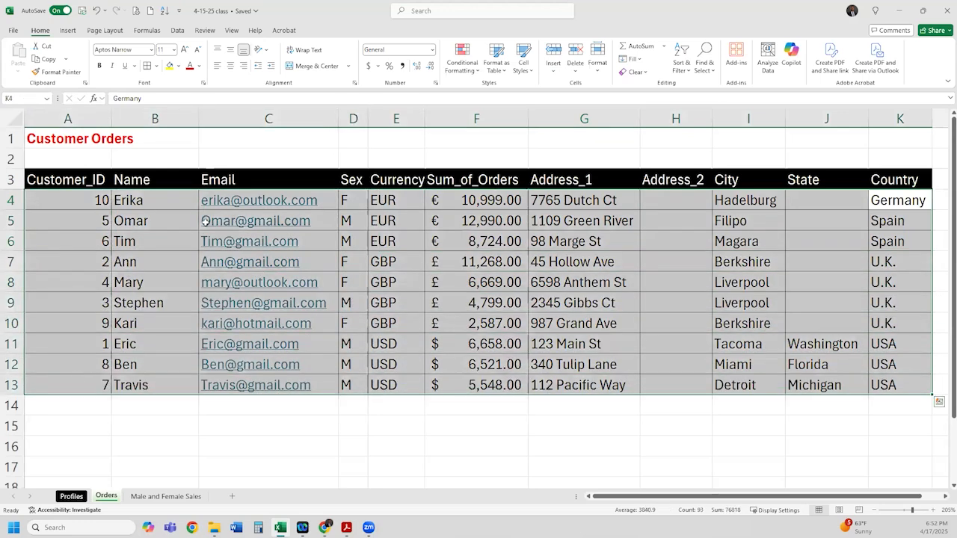
{"action": "left_click", "coordinate": [68, 30]}
{"action": "left_click", "coordinate": [22, 54]}
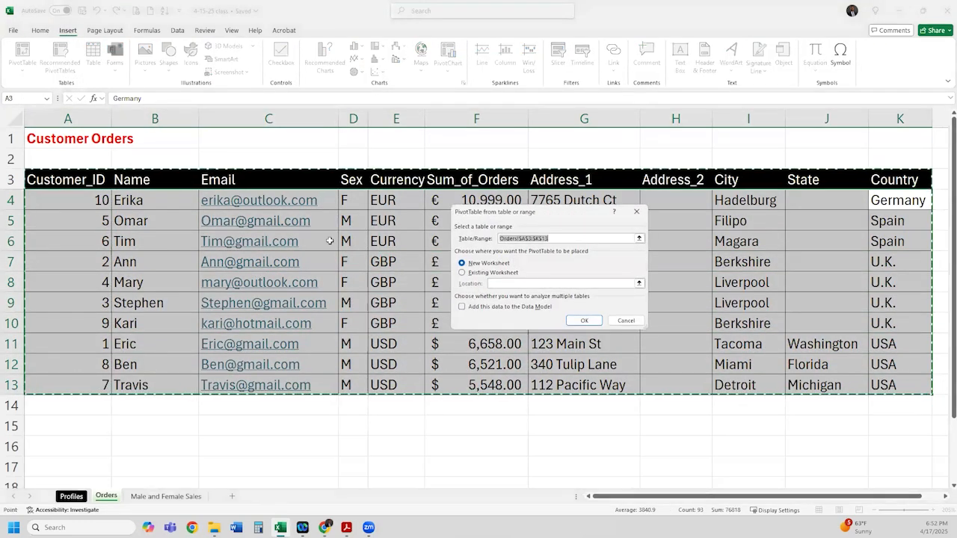
{"action": "left_click", "coordinate": [584, 320]}
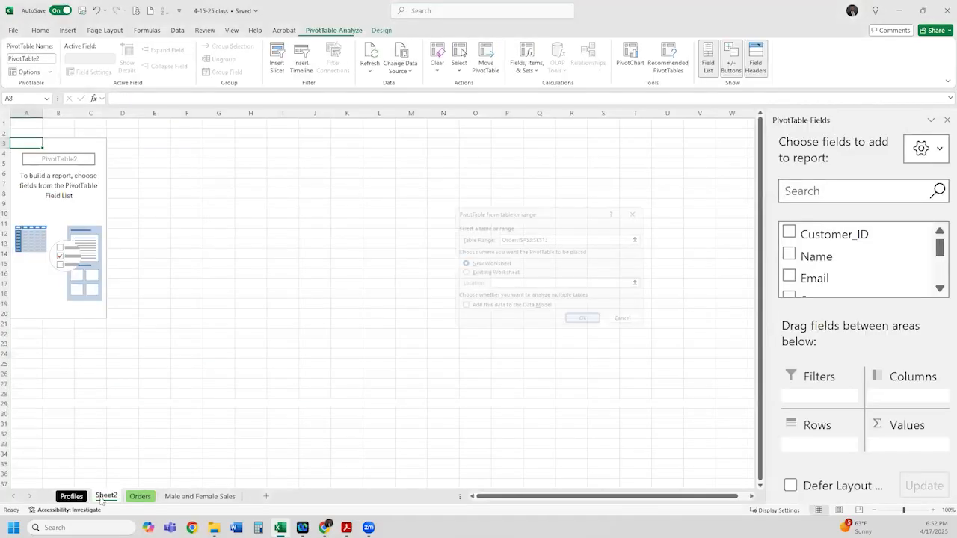
Step: Move the new PivotTable sheet after Male and Female Sales and rename it "Sales by Country"
{"action": "left_click_drag", "start_coordinate": [118, 499], "coordinate": [237, 499]}
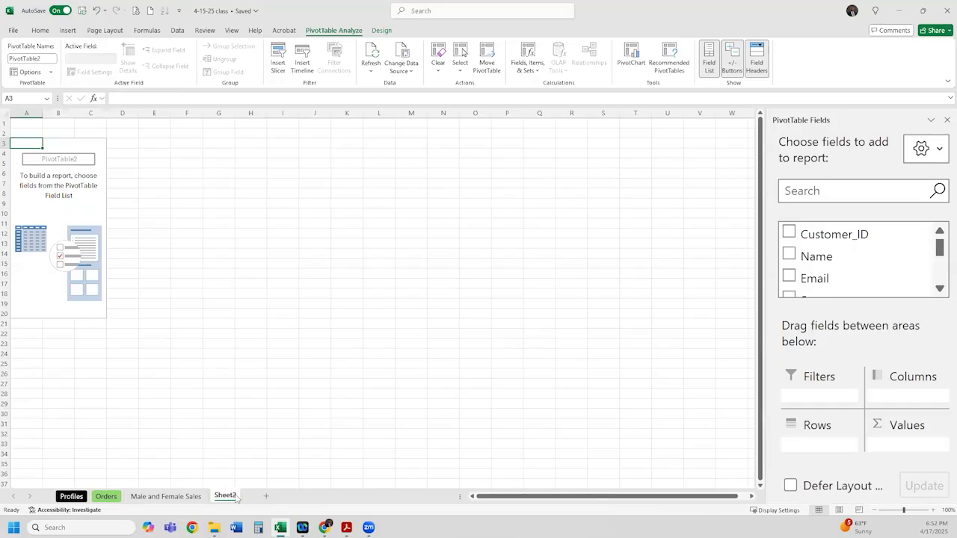
{"action": "right_click", "coordinate": [236, 499]}
{"action": "left_click", "coordinate": [267, 359]}
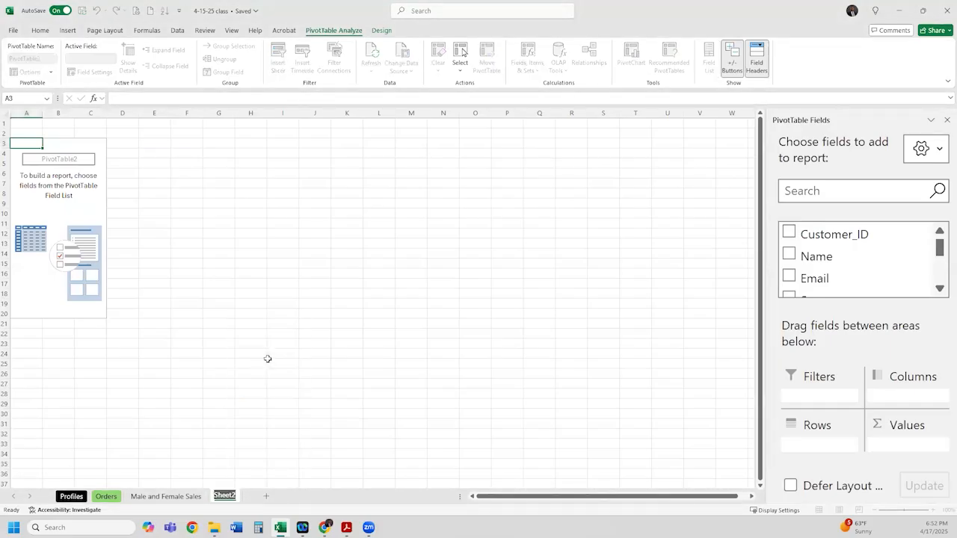
{"action": "type", "text": "Sales by Country"}
{"action": "key", "text": "Return"}
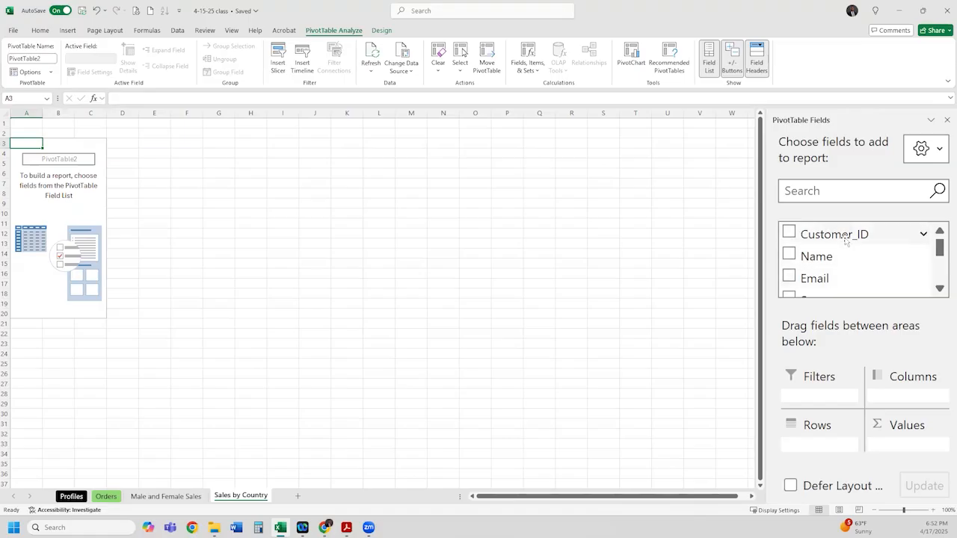
Step: Lay out the PivotTable with Country as rows, Sum_of_Orders as summed values and Currency as columns
{"action": "left_click_drag", "start_coordinate": [939, 249], "coordinate": [939, 287]}
{"action": "left_click_drag", "start_coordinate": [825, 268], "coordinate": [830, 447]}
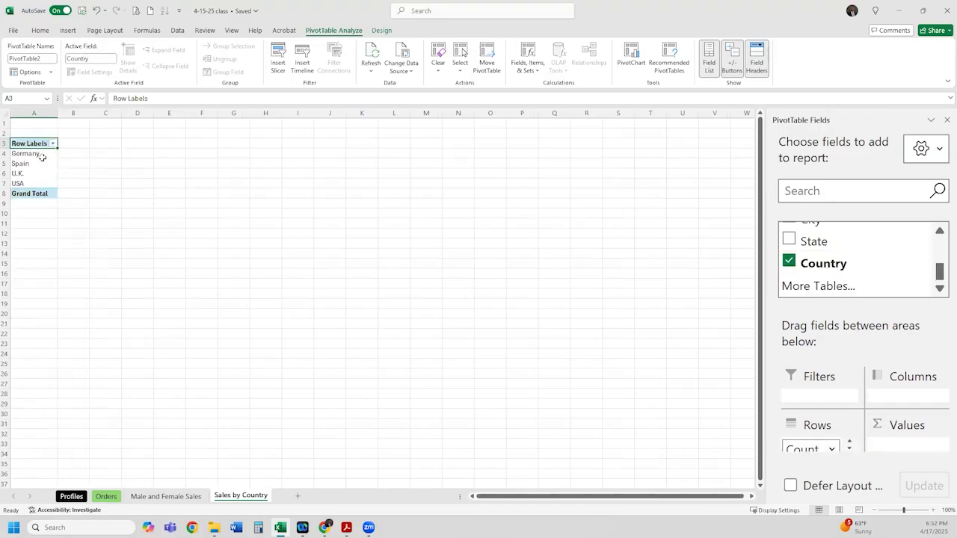
{"action": "scroll", "coordinate": [62, 172], "scroll_direction": "up", "scroll_amount": 7}
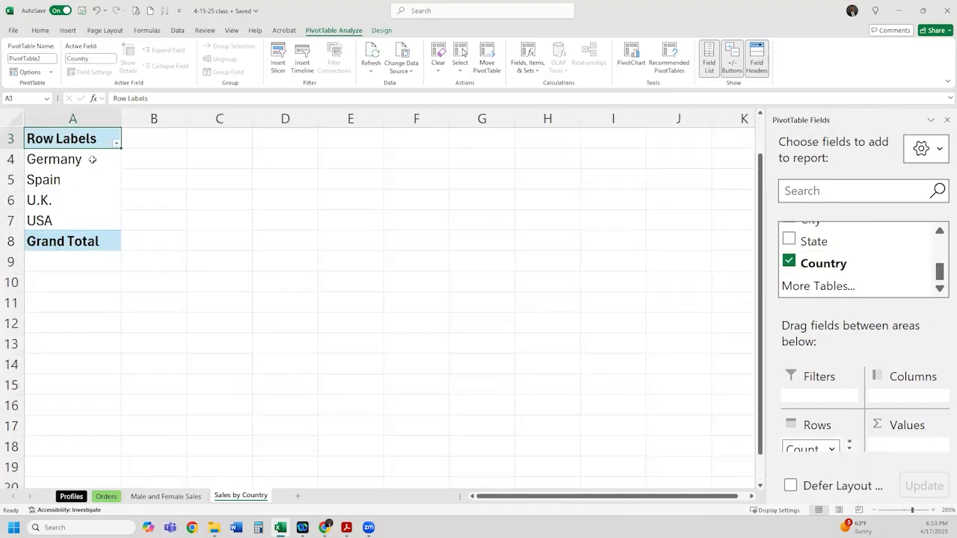
{"action": "left_click_drag", "start_coordinate": [935, 273], "coordinate": [940, 260]}
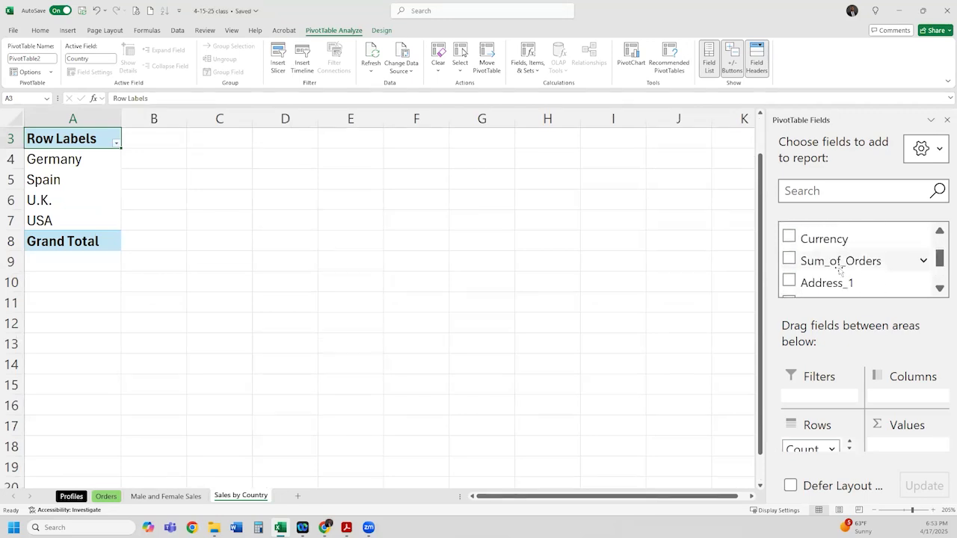
{"action": "left_click_drag", "start_coordinate": [835, 264], "coordinate": [908, 448]}
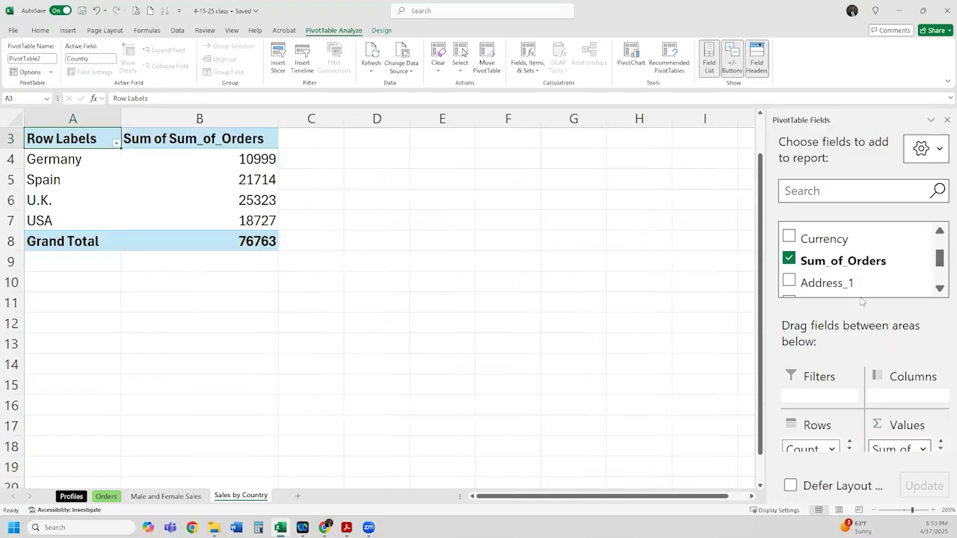
{"action": "left_click_drag", "start_coordinate": [842, 240], "coordinate": [905, 397]}
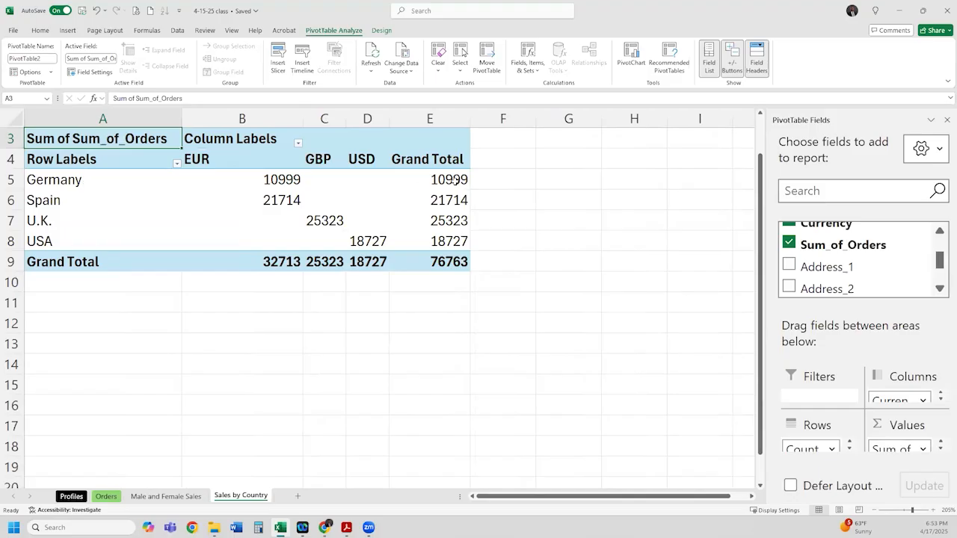
Step: Examine the order totals for each country and currency in the PivotTable
{"action": "left_click", "coordinate": [455, 179]}
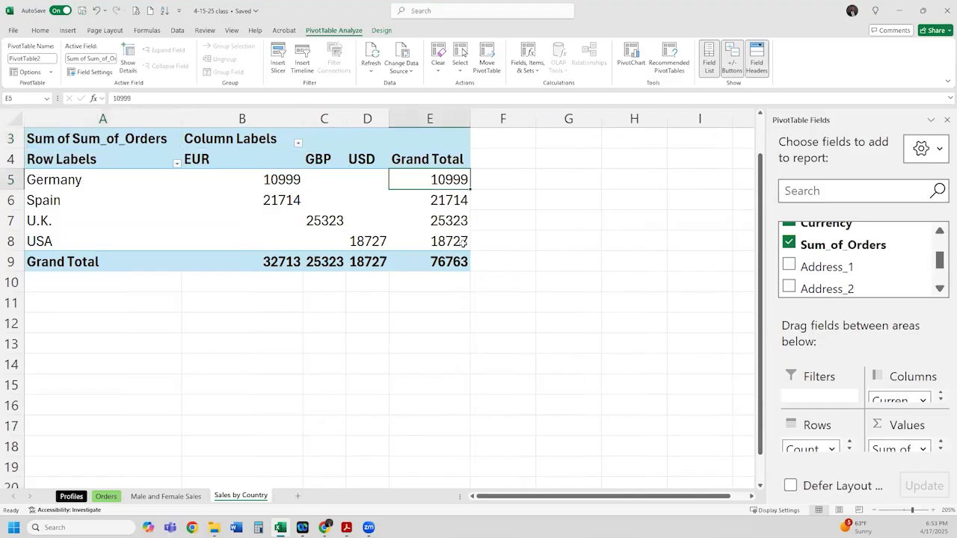
{"action": "left_click", "coordinate": [102, 202]}
{"action": "left_click", "coordinate": [280, 197]}
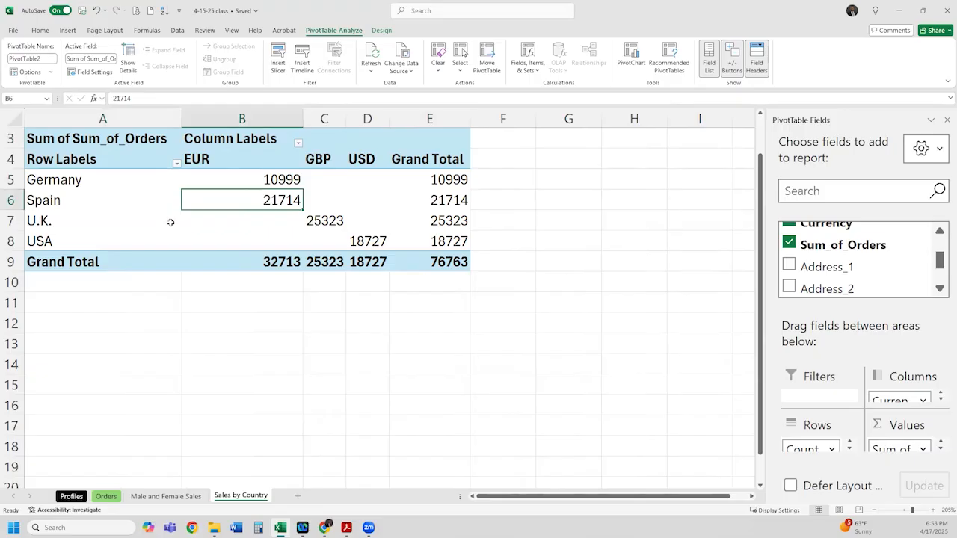
{"action": "left_click", "coordinate": [159, 225]}
{"action": "left_click", "coordinate": [352, 220]}
{"action": "left_click", "coordinate": [343, 224]}
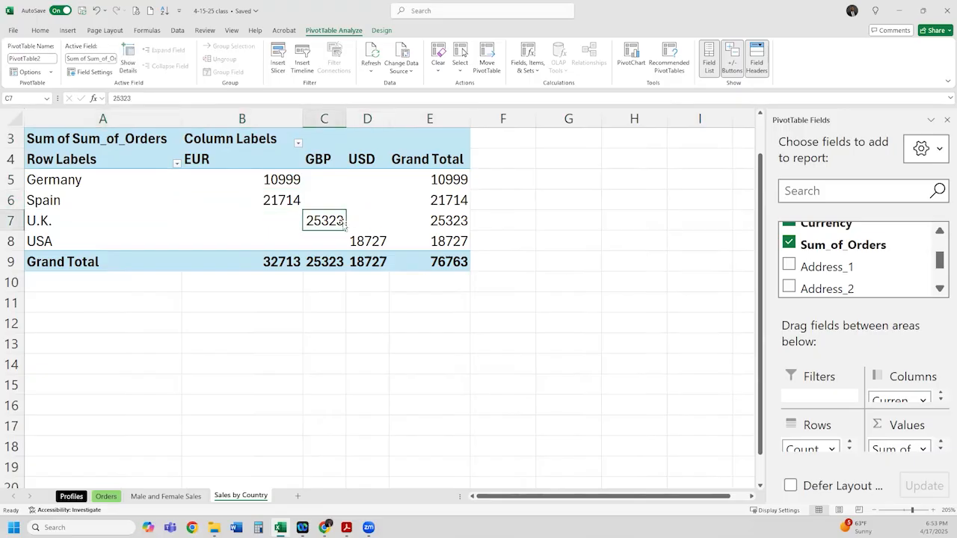
Step: Examine the U.K. and USA order totals in the Sales by Country PivotTable
{"action": "left_click", "coordinate": [98, 235]}
{"action": "left_click", "coordinate": [372, 240]}
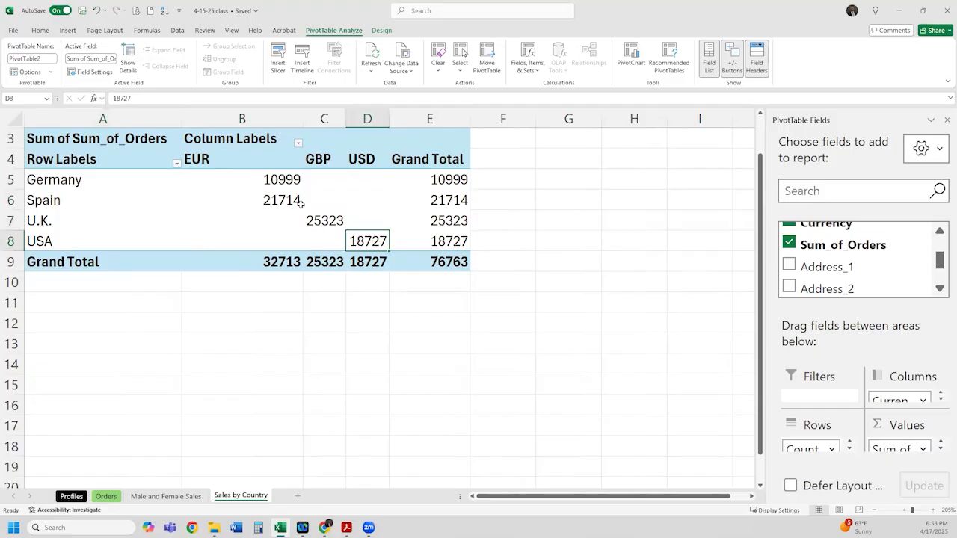
{"action": "left_click", "coordinate": [326, 222]}
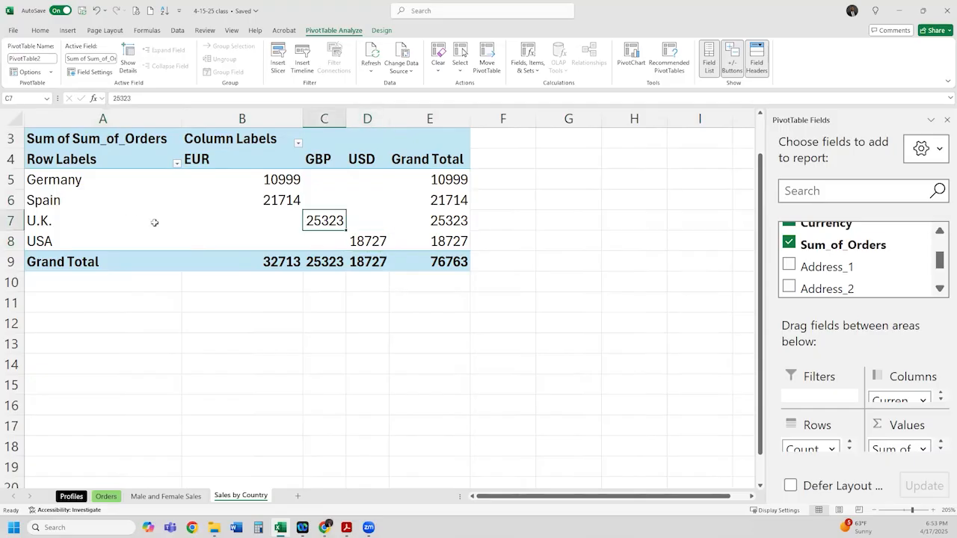
{"action": "left_click_drag", "start_coordinate": [433, 222], "coordinate": [20, 216]}
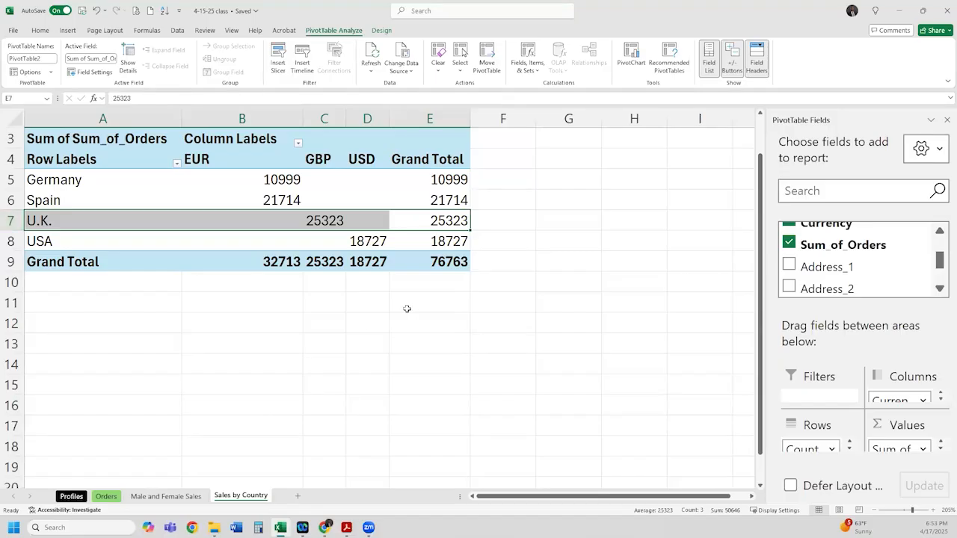
Step: Add filter buttons to the table on the Orders sheet and view the Country filter's choices without applying a filter
{"action": "left_click", "coordinate": [106, 497]}
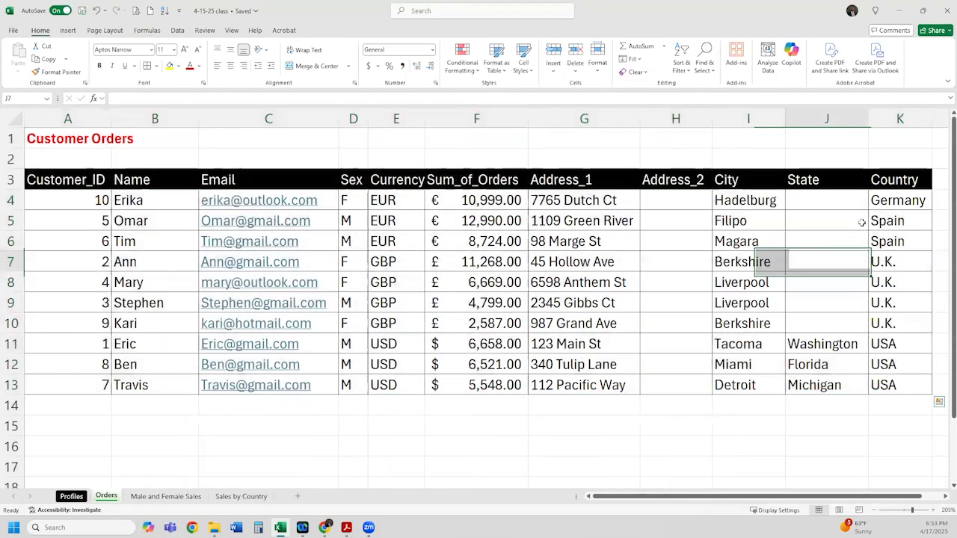
{"action": "left_click_drag", "start_coordinate": [889, 206], "coordinate": [409, 375]}
{"action": "left_click", "coordinate": [894, 179]}
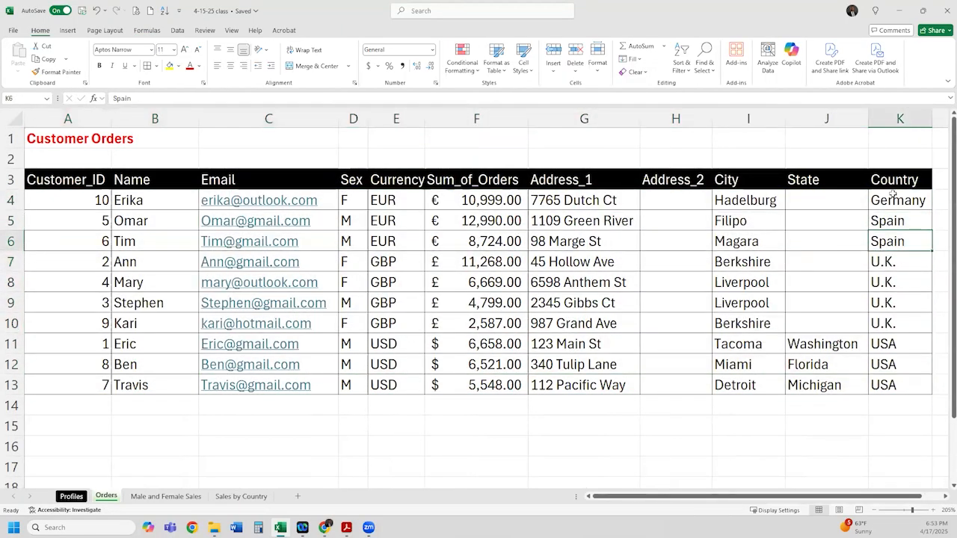
{"action": "left_click", "coordinate": [683, 66]}
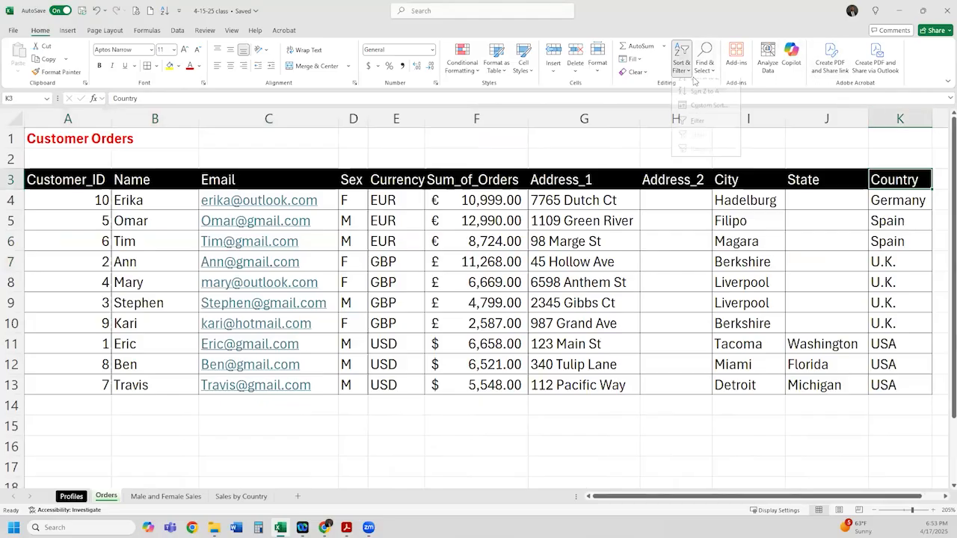
{"action": "left_click", "coordinate": [698, 129]}
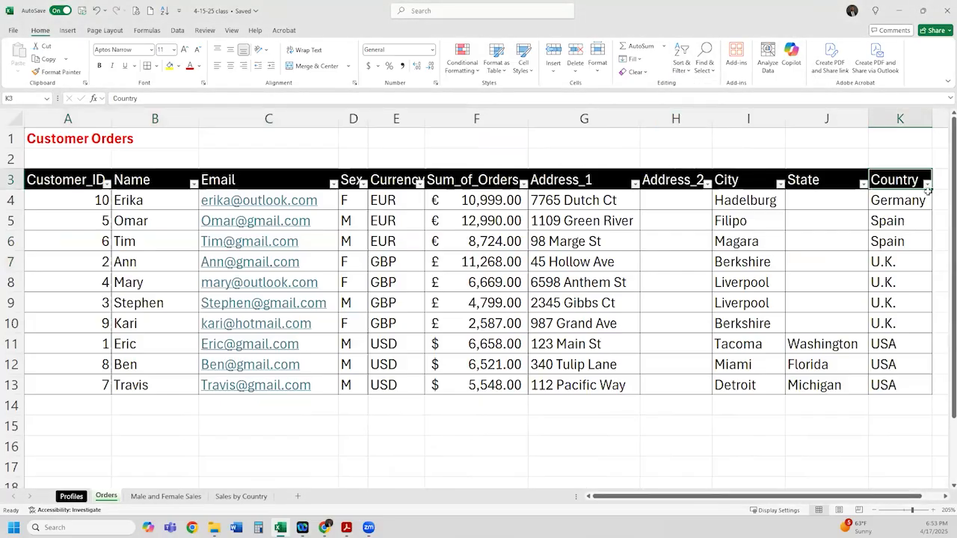
{"action": "left_click", "coordinate": [927, 185]}
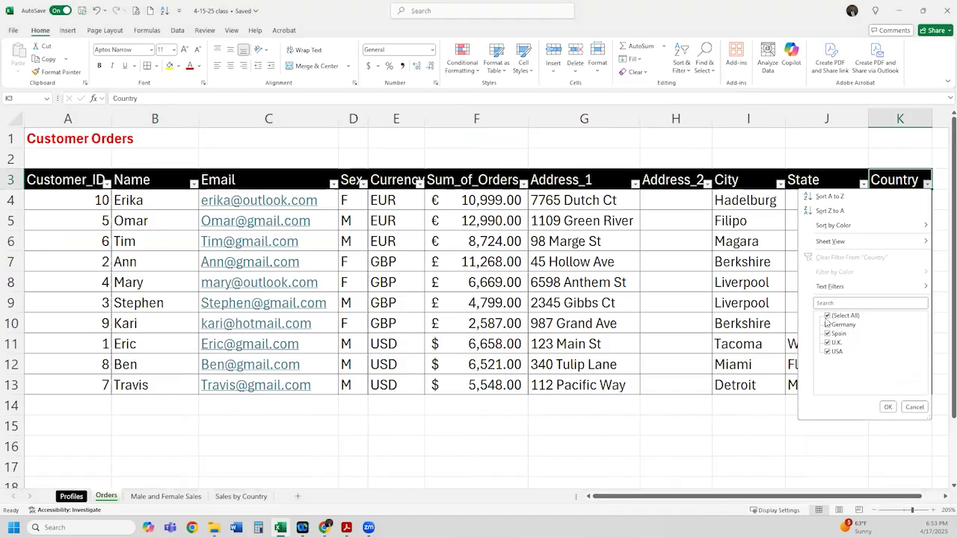
{"action": "left_click", "coordinate": [914, 407]}
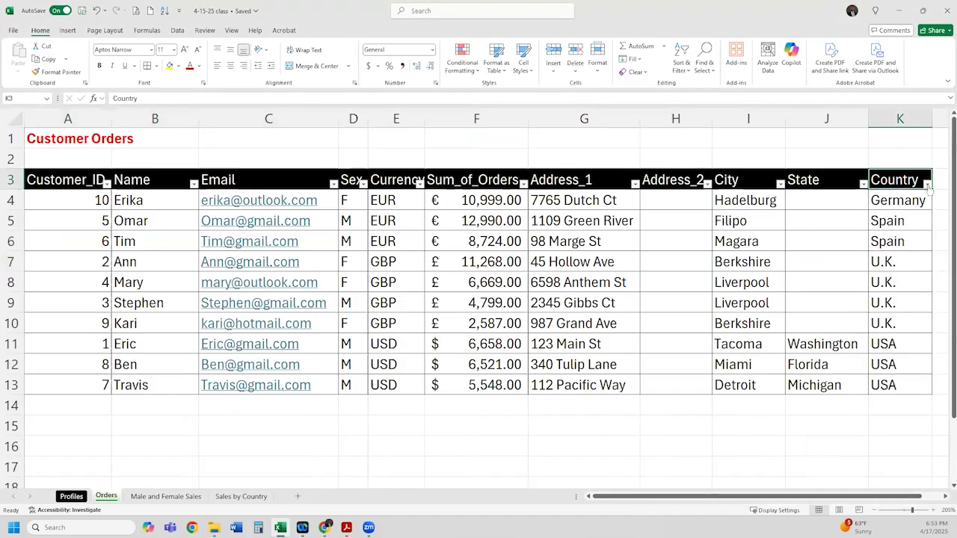
Step: Fill the USA order rows A11:K13 with yellow and check the sum of their orders in F11:F13
{"action": "left_click_drag", "start_coordinate": [900, 200], "coordinate": [855, 379]}
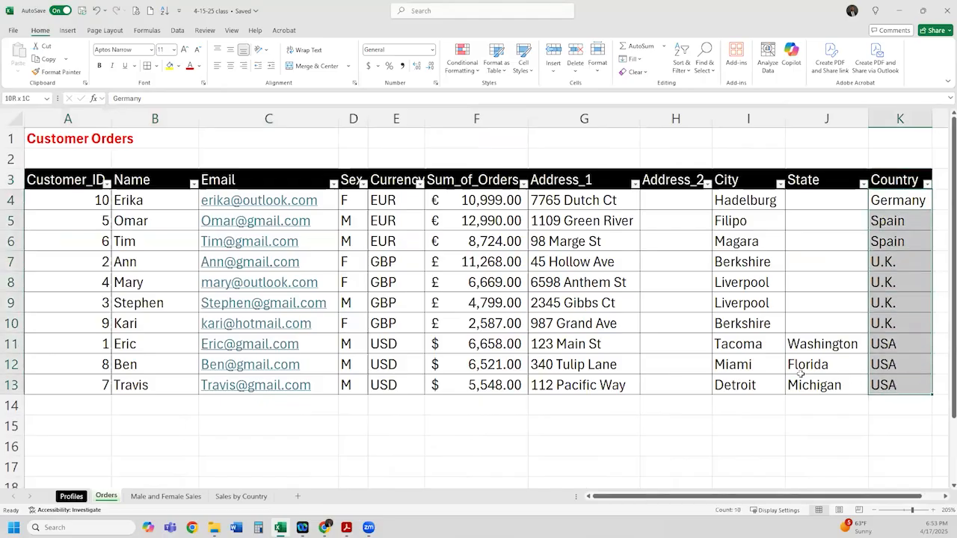
{"action": "left_click_drag", "start_coordinate": [494, 342], "coordinate": [495, 382]}
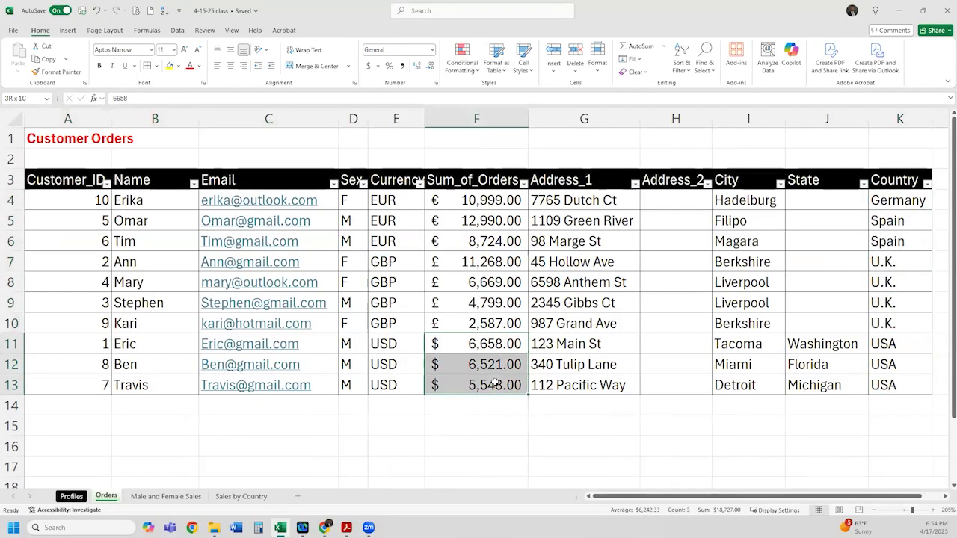
{"action": "left_click_drag", "start_coordinate": [493, 346], "coordinate": [495, 388]}
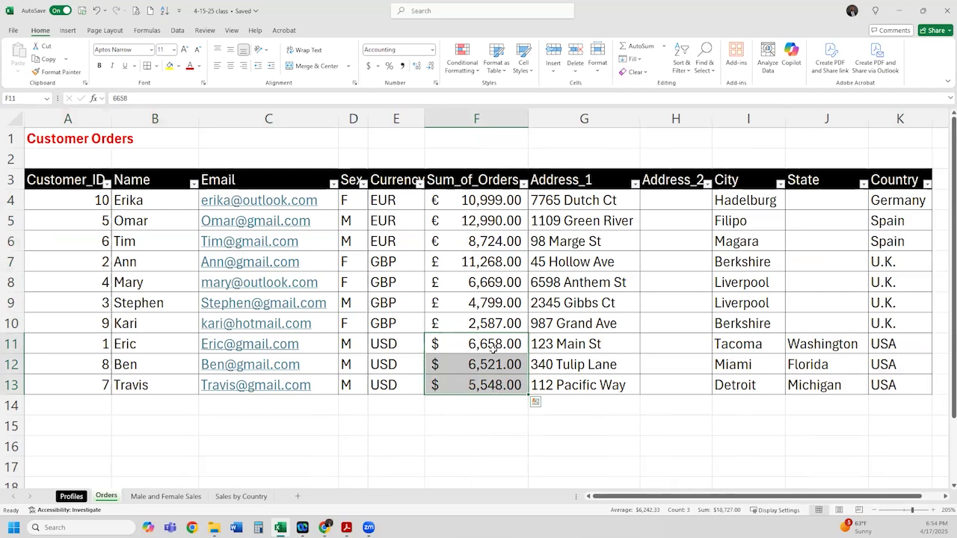
{"action": "left_click_drag", "start_coordinate": [886, 345], "coordinate": [75, 387]}
{"action": "left_click", "coordinate": [169, 66]}
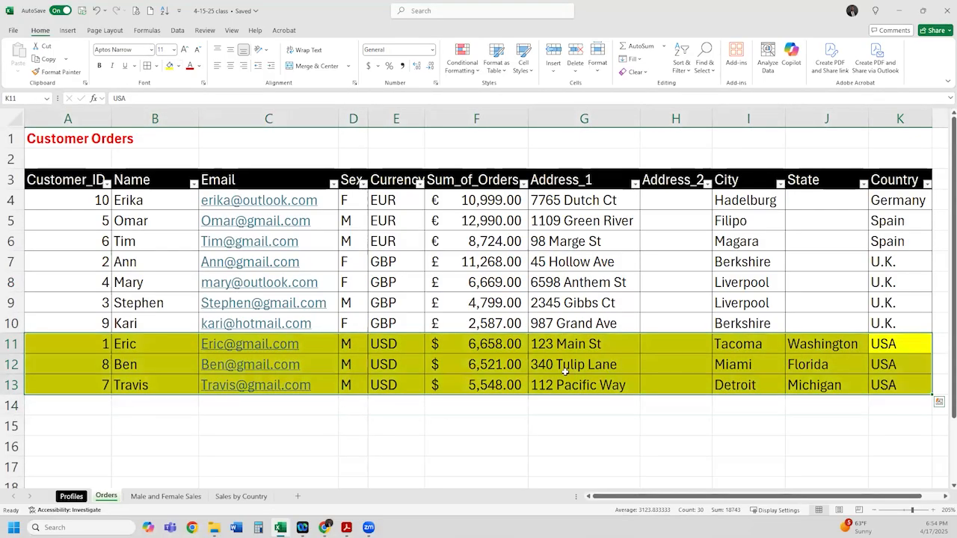
{"action": "left_click", "coordinate": [534, 377]}
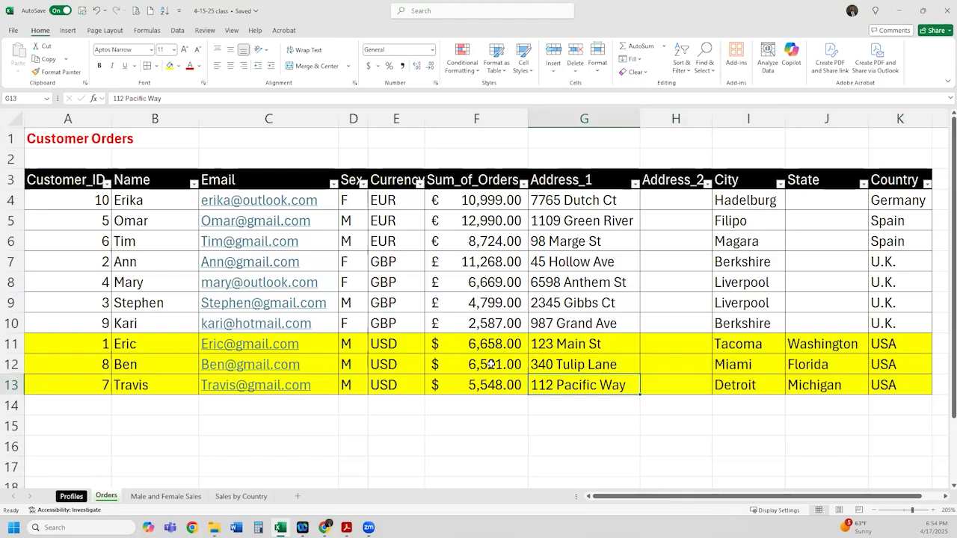
{"action": "left_click_drag", "start_coordinate": [486, 346], "coordinate": [488, 384]}
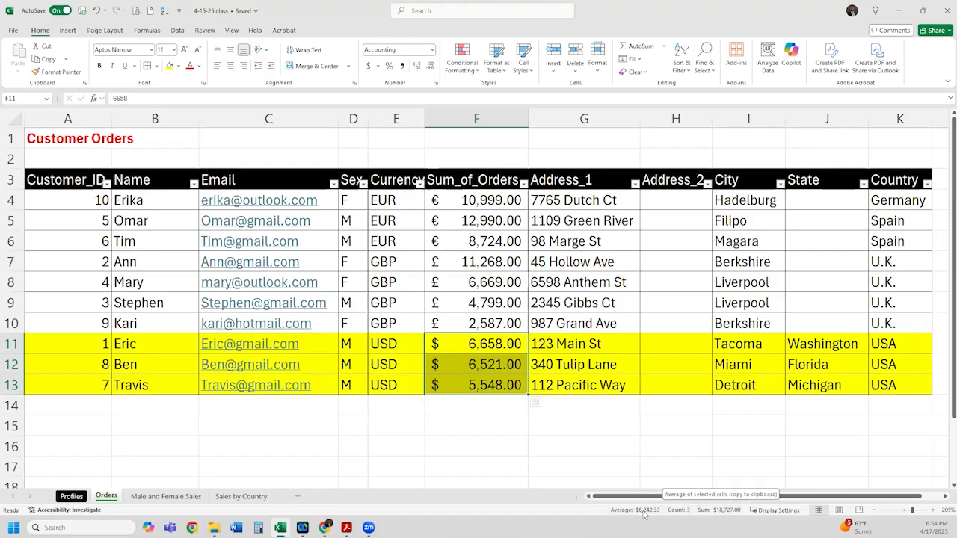
Step: Fill the U.K. rows A9:K10 with dark blue and check the sum of F9:F10
{"action": "left_click_drag", "start_coordinate": [891, 323], "coordinate": [60, 303]}
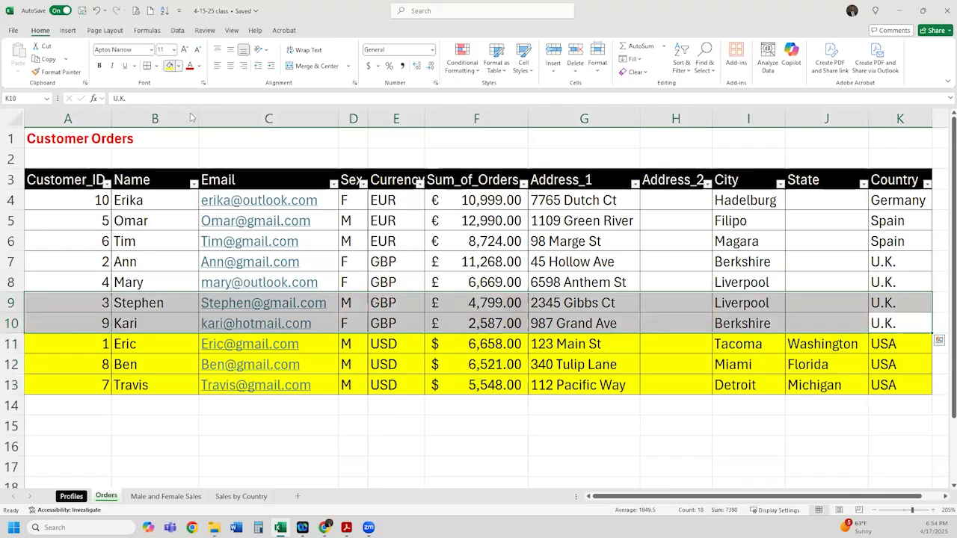
{"action": "left_click", "coordinate": [178, 66]}
{"action": "key", "text": "Escape"}
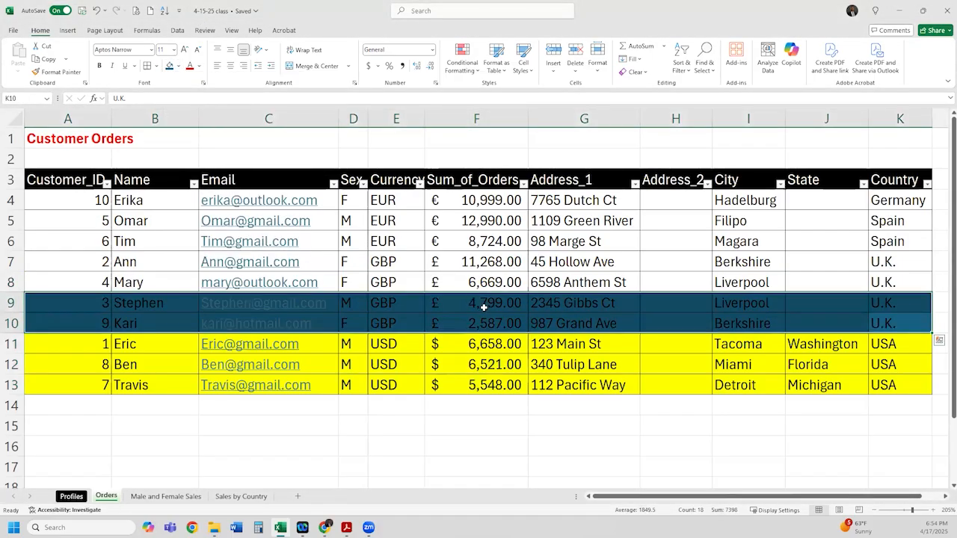
{"action": "left_click_drag", "start_coordinate": [480, 308], "coordinate": [484, 323]}
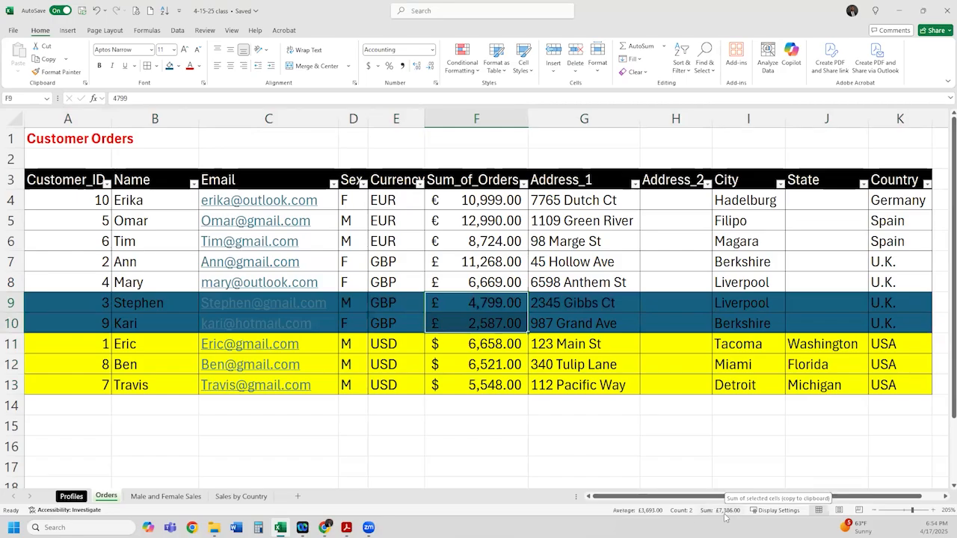
Step: Fill all U.K. order rows A7:K10 with gray and check the sum of F7:F10
{"action": "left_click_drag", "start_coordinate": [897, 320], "coordinate": [68, 258]}
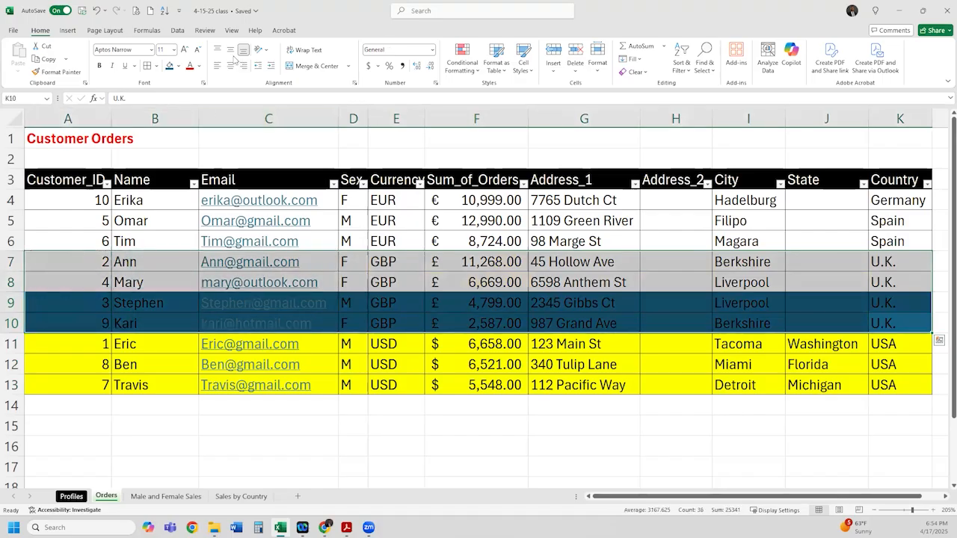
{"action": "left_click", "coordinate": [179, 66]}
{"action": "left_click", "coordinate": [173, 163]}
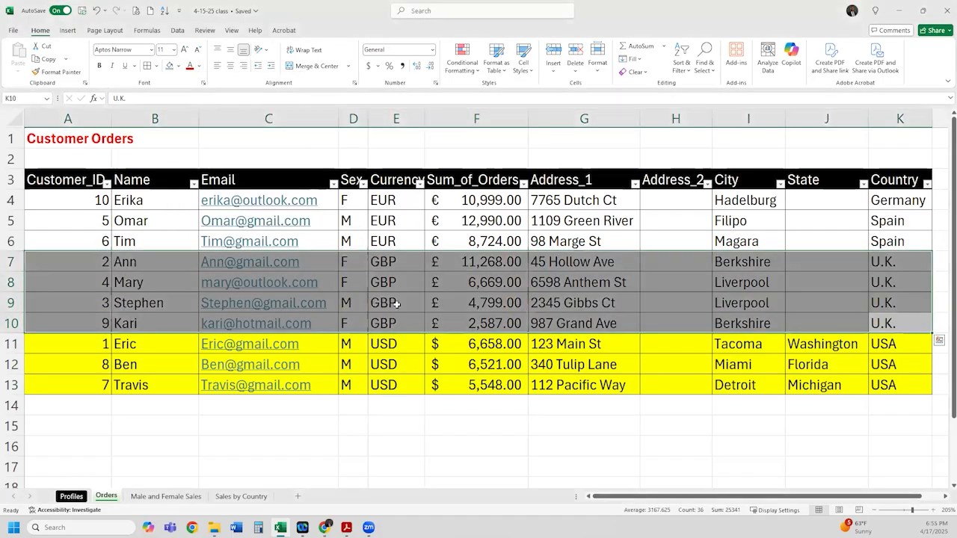
{"action": "left_click", "coordinate": [482, 267]}
{"action": "left_click_drag", "start_coordinate": [489, 309], "coordinate": [490, 323]}
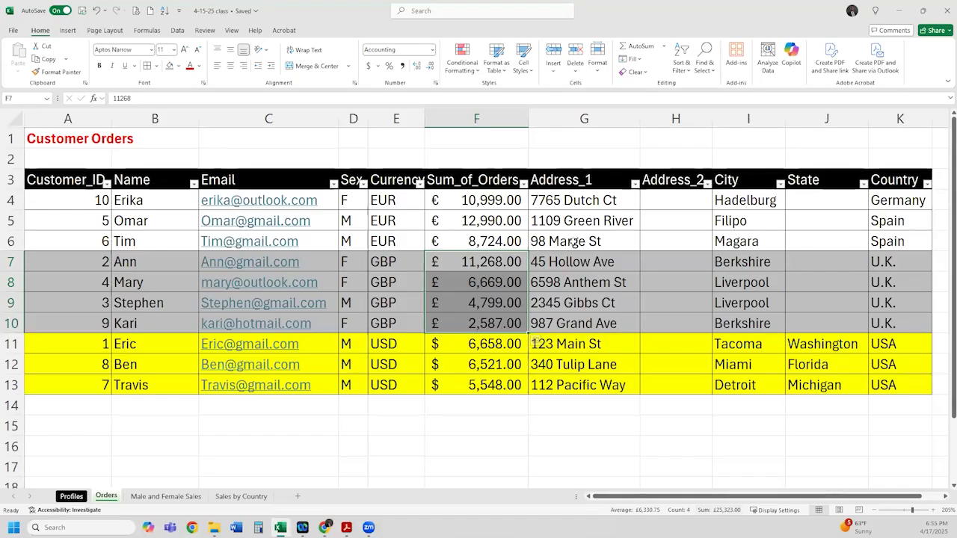
Step: Fill the Spain rows A5:K6 with orange and the Germany row A4:K4 with light purple
{"action": "left_click", "coordinate": [446, 226]}
{"action": "left_click_drag", "start_coordinate": [901, 241], "coordinate": [75, 221]}
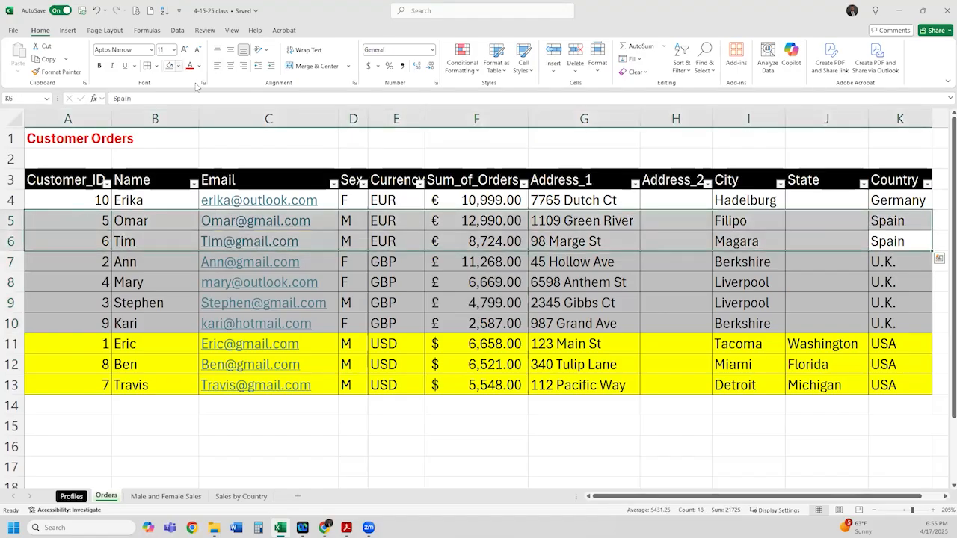
{"action": "left_click", "coordinate": [179, 66]}
{"action": "left_click", "coordinate": [243, 117]}
{"action": "left_click_drag", "start_coordinate": [889, 198], "coordinate": [68, 201]}
{"action": "left_click", "coordinate": [179, 67]}
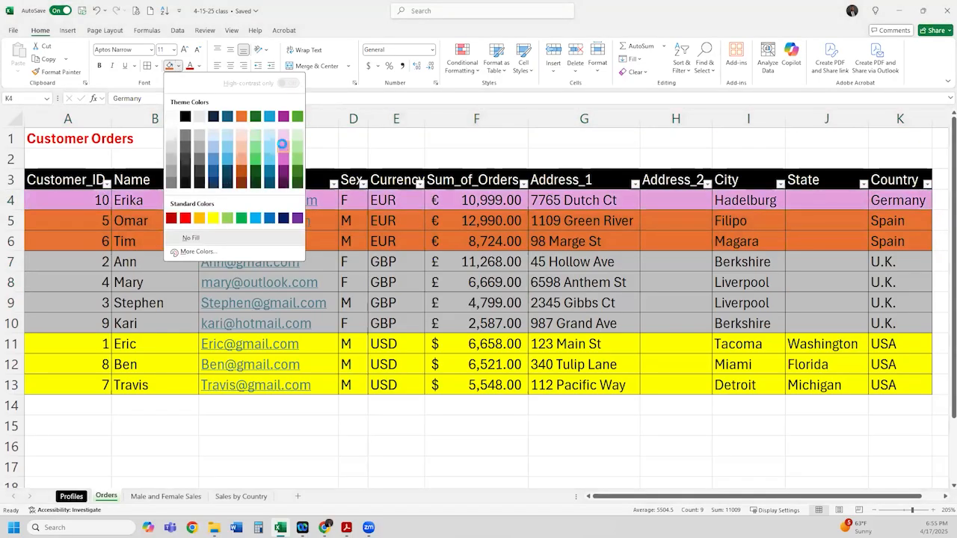
{"action": "left_click", "coordinate": [281, 143]}
{"action": "left_click", "coordinate": [584, 262]}
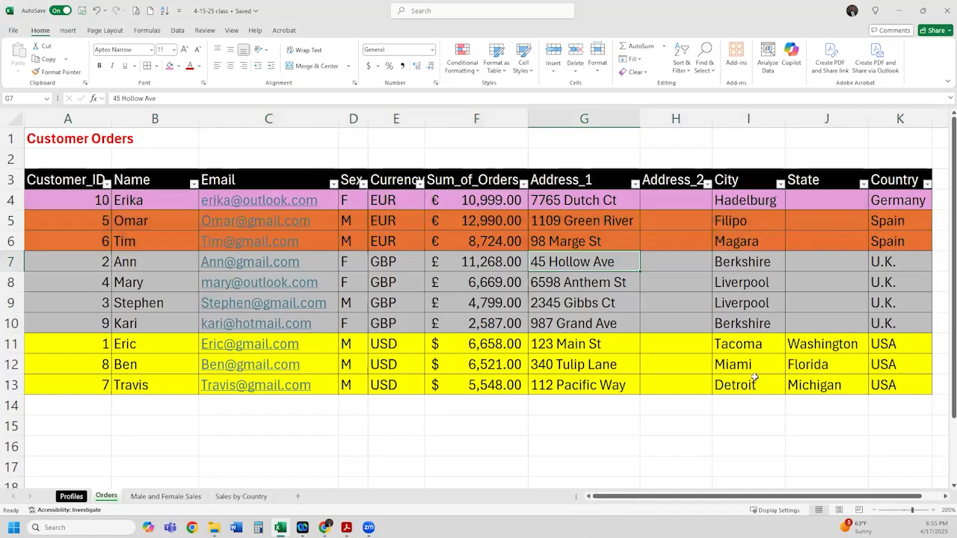
Step: Compare the Germany and Spain order amounts with the country totals in the Sales by Country PivotTable
{"action": "left_click_drag", "start_coordinate": [898, 200], "coordinate": [397, 217]}
{"action": "left_click_drag", "start_coordinate": [894, 220], "coordinate": [449, 240]}
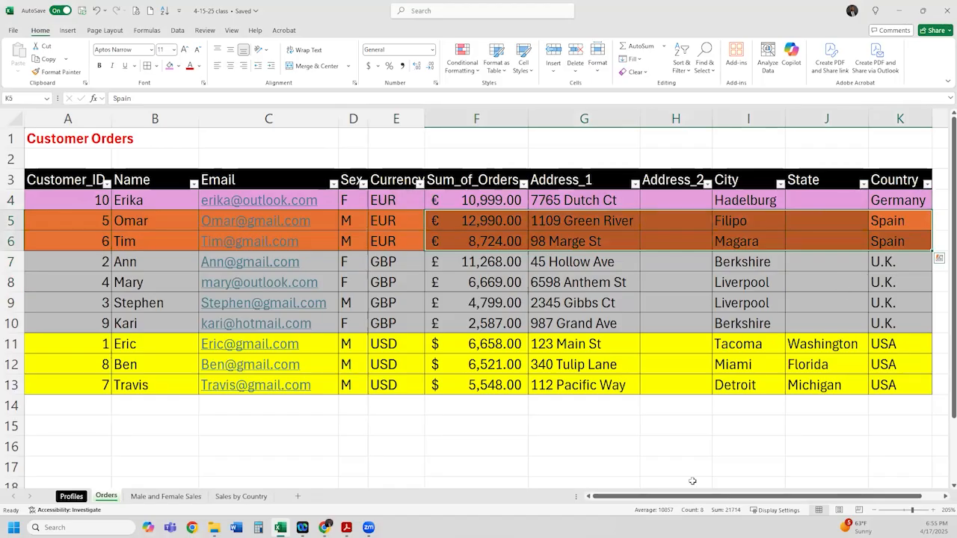
{"action": "left_click", "coordinate": [241, 496]}
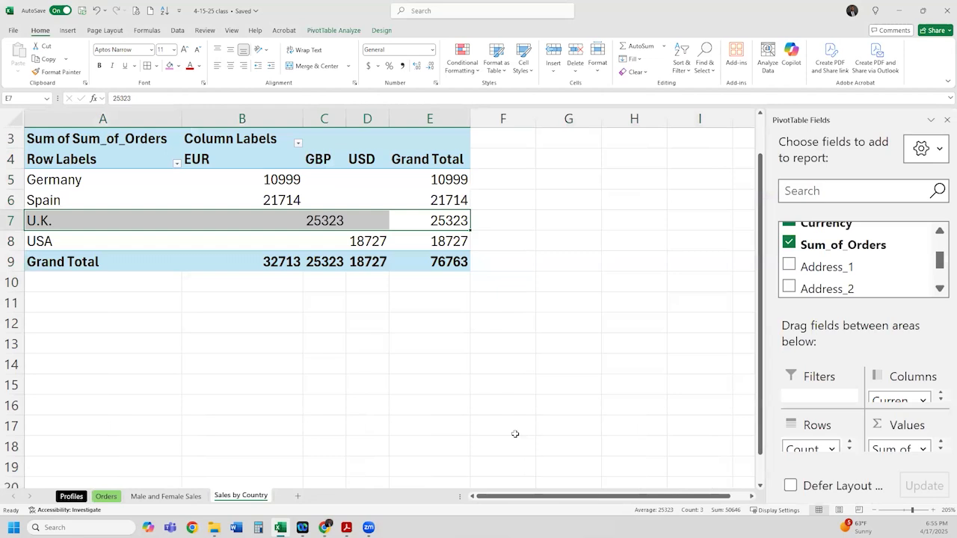
{"action": "left_click", "coordinate": [284, 180]}
{"action": "left_click_drag", "start_coordinate": [413, 196], "coordinate": [434, 241]}
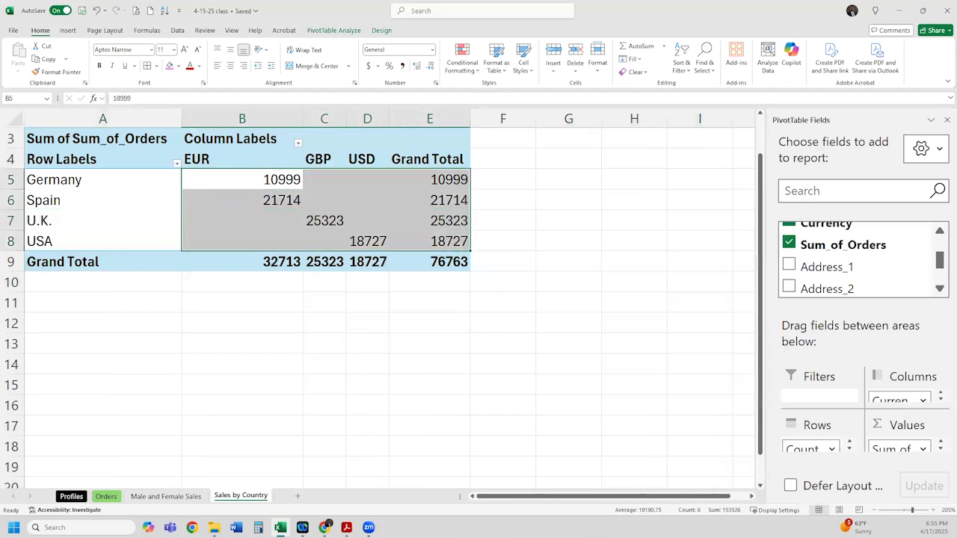
Step: Clear the fill colors from the customer rows A4:K13 on the Orders sheet
{"action": "left_click", "coordinate": [106, 496]}
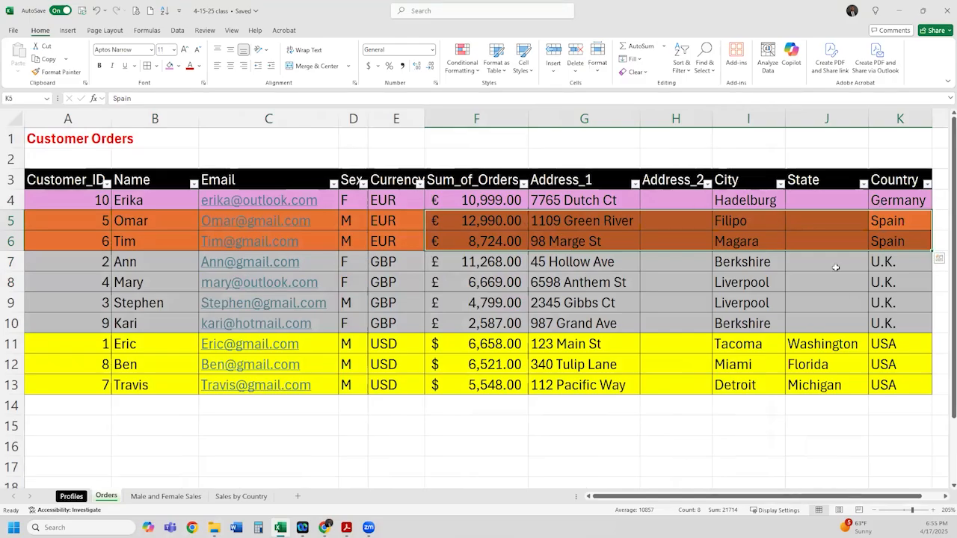
{"action": "left_click_drag", "start_coordinate": [886, 204], "coordinate": [72, 382]}
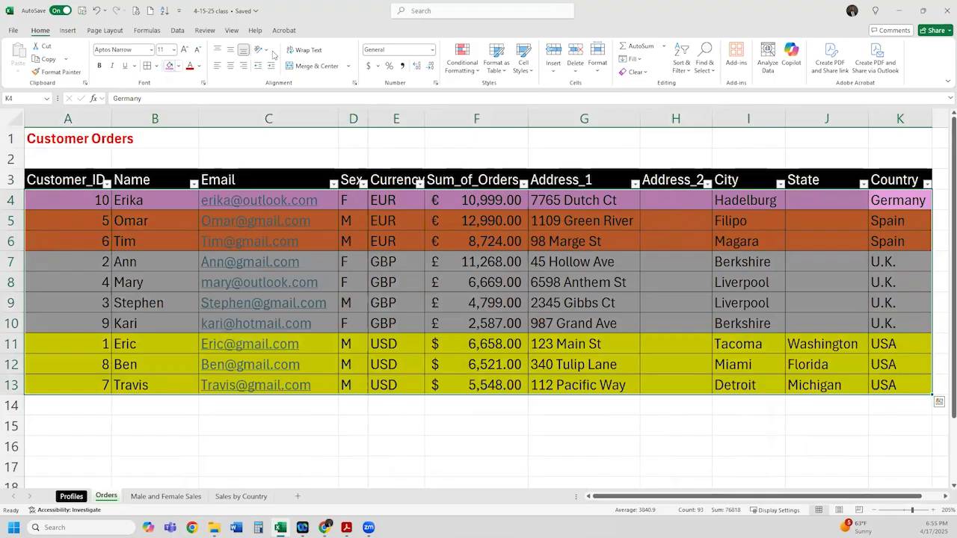
{"action": "left_click", "coordinate": [179, 68]}
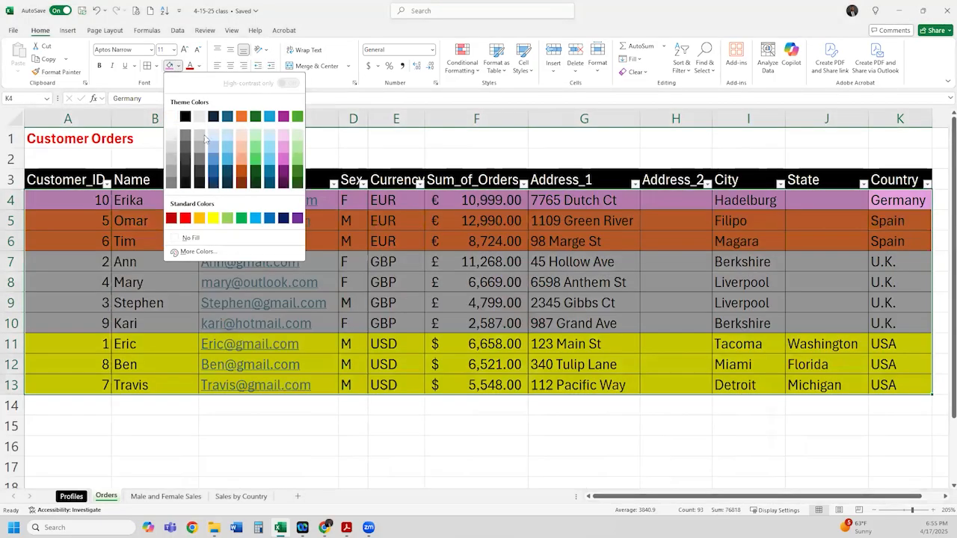
{"action": "left_click", "coordinate": [185, 238]}
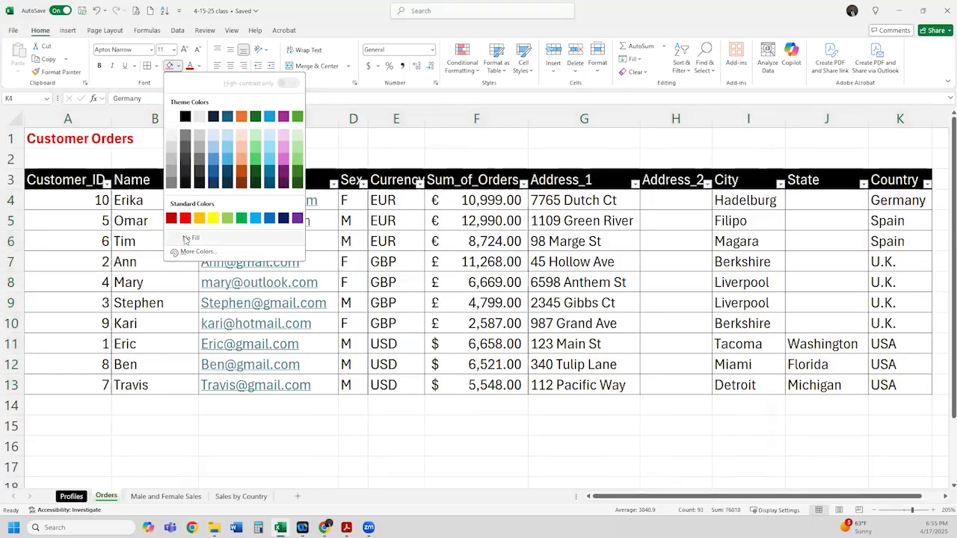
{"action": "left_click", "coordinate": [185, 239]}
{"action": "left_click", "coordinate": [699, 262]}
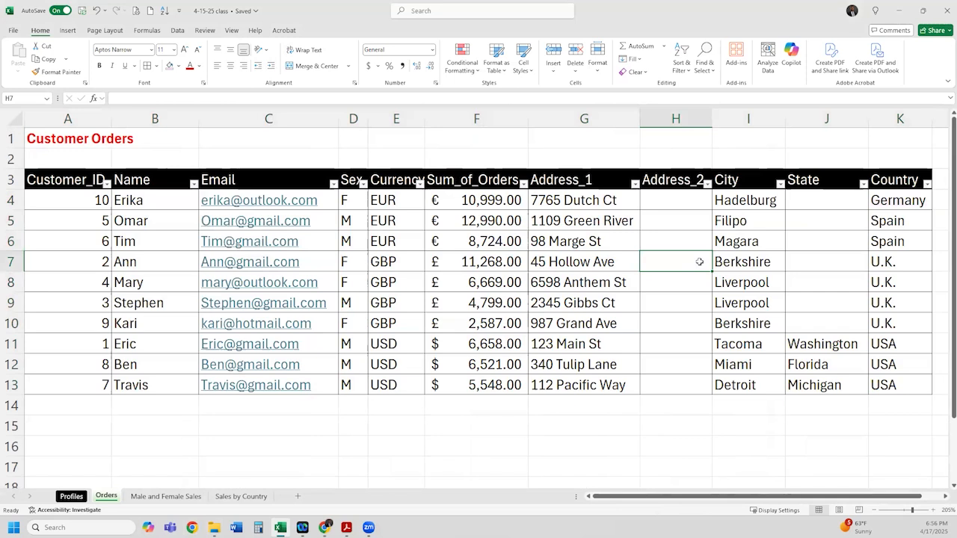
Step: Remove the filter buttons from the orders table and select the Sum_of_Orders column in F3:F13
{"action": "left_click", "coordinate": [682, 64]}
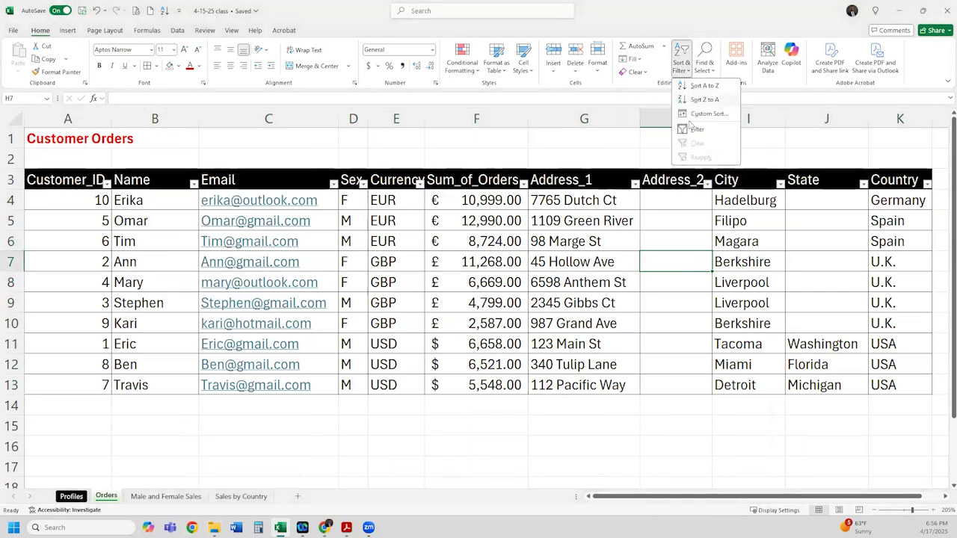
{"action": "left_click", "coordinate": [695, 129]}
{"action": "left_click", "coordinate": [422, 295]}
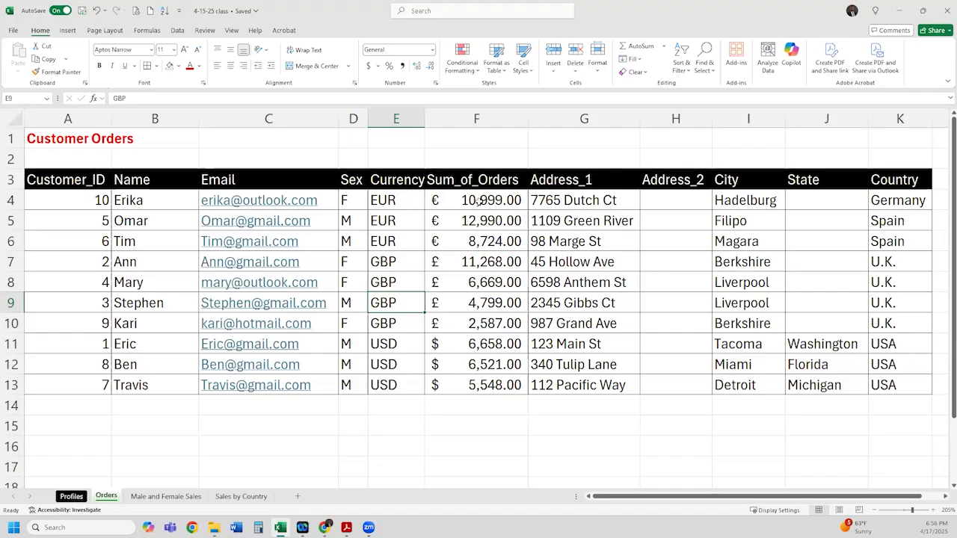
{"action": "left_click_drag", "start_coordinate": [485, 182], "coordinate": [466, 390]}
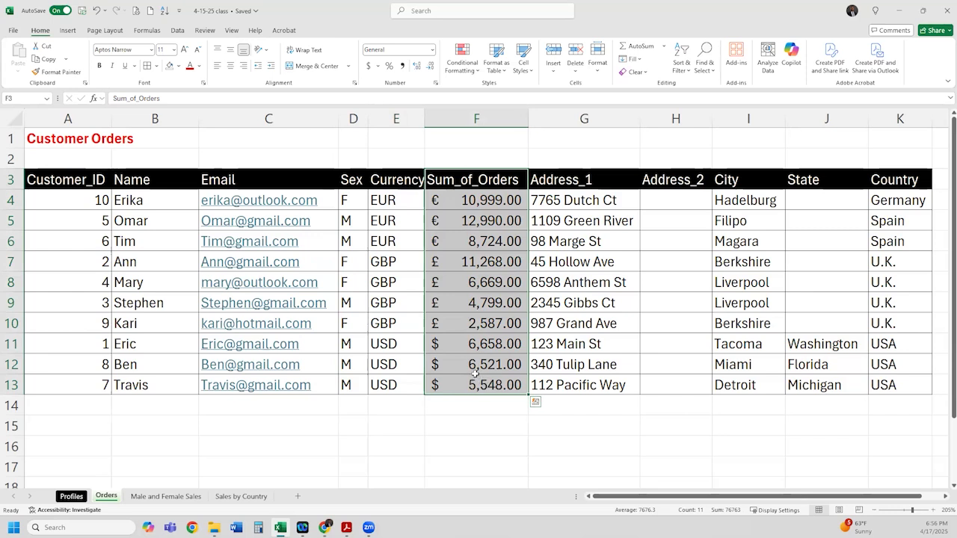
Step: Highlight the cells in the whole column F that are greater than 8000 with light red fill and dark red text
{"action": "left_click", "coordinate": [480, 179]}
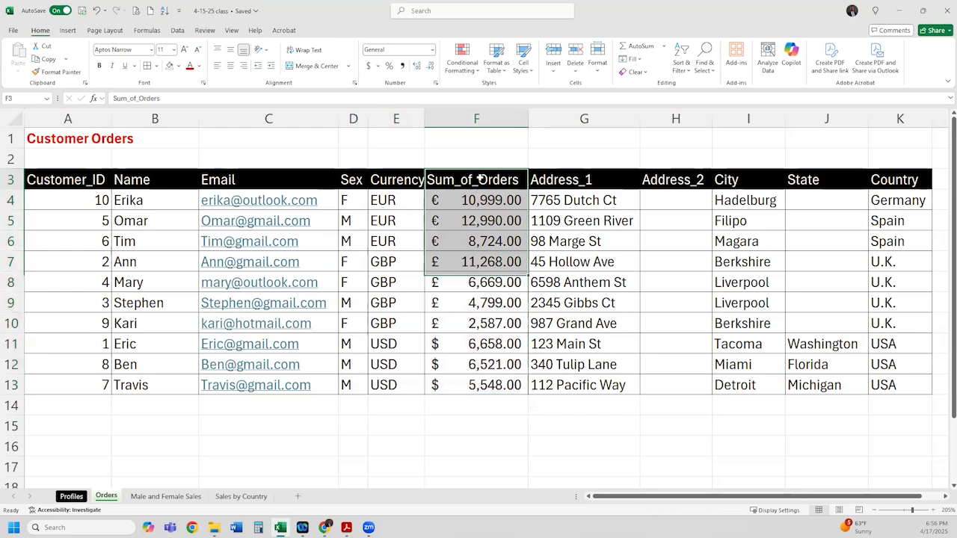
{"action": "left_click", "coordinate": [475, 117]}
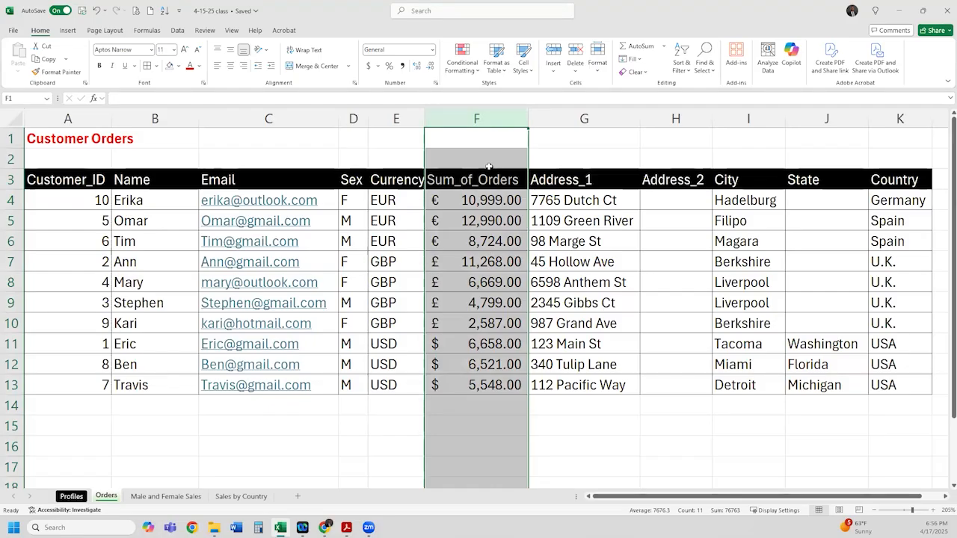
{"action": "left_click", "coordinate": [492, 258]}
{"action": "left_click", "coordinate": [485, 117]}
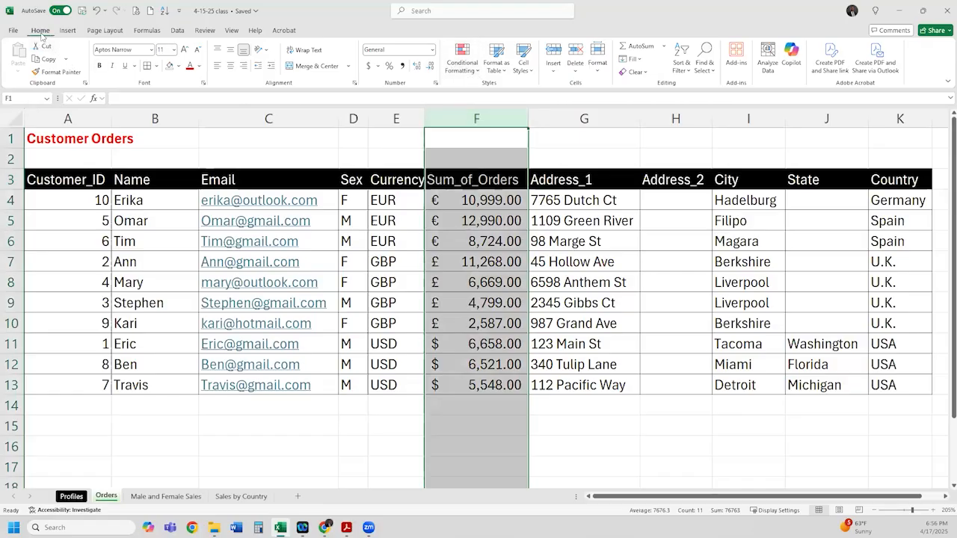
{"action": "left_click", "coordinate": [468, 73]}
{"action": "mouse_move", "coordinate": [512, 97]}
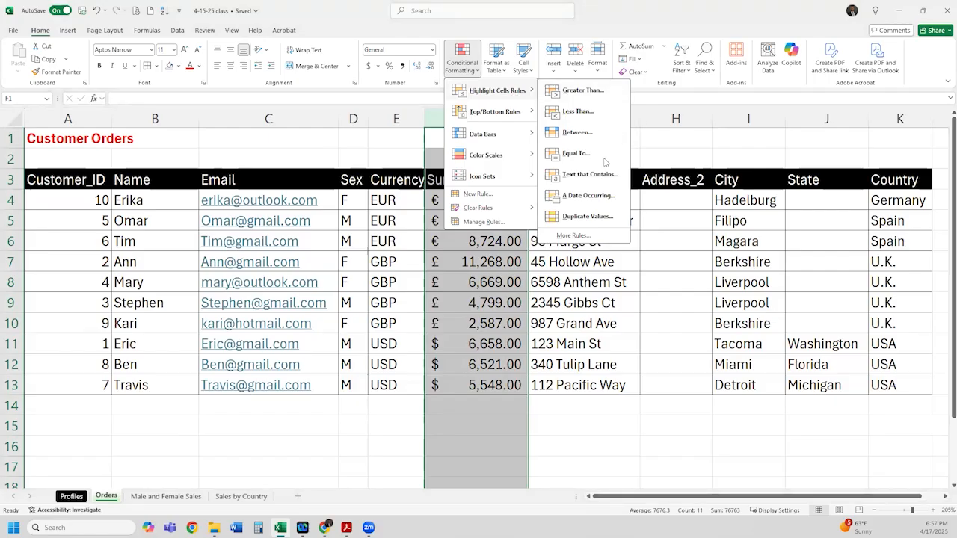
{"action": "left_click", "coordinate": [582, 92]}
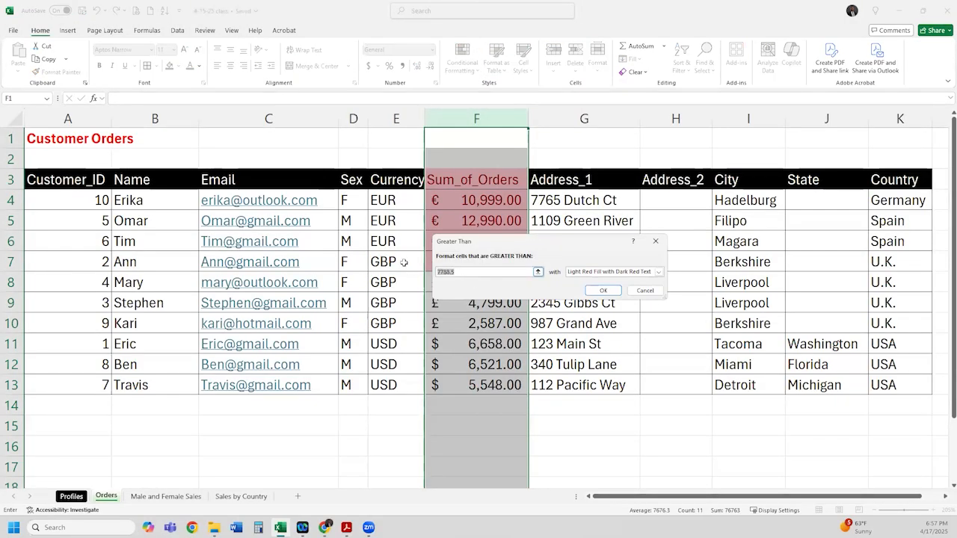
{"action": "type", "text": "800"}
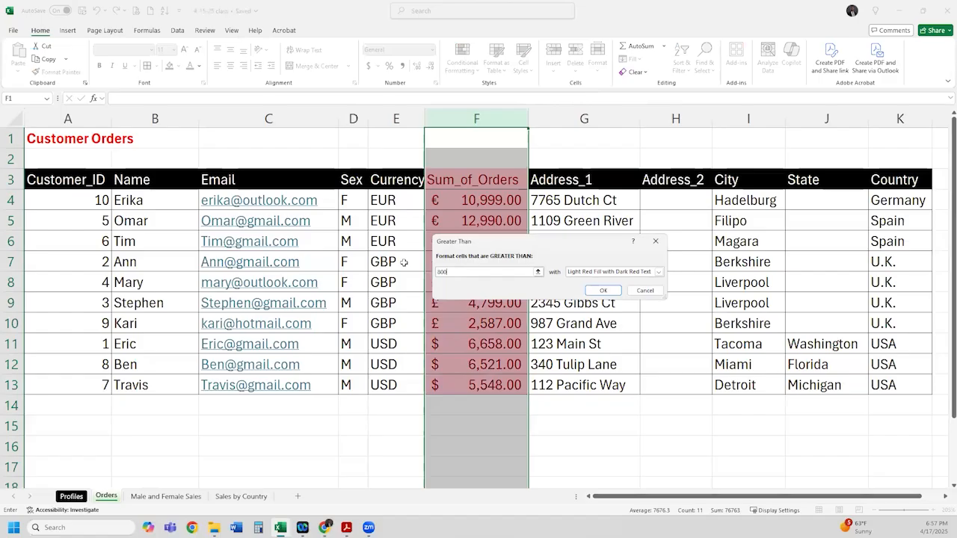
{"action": "type", "text": "0"}
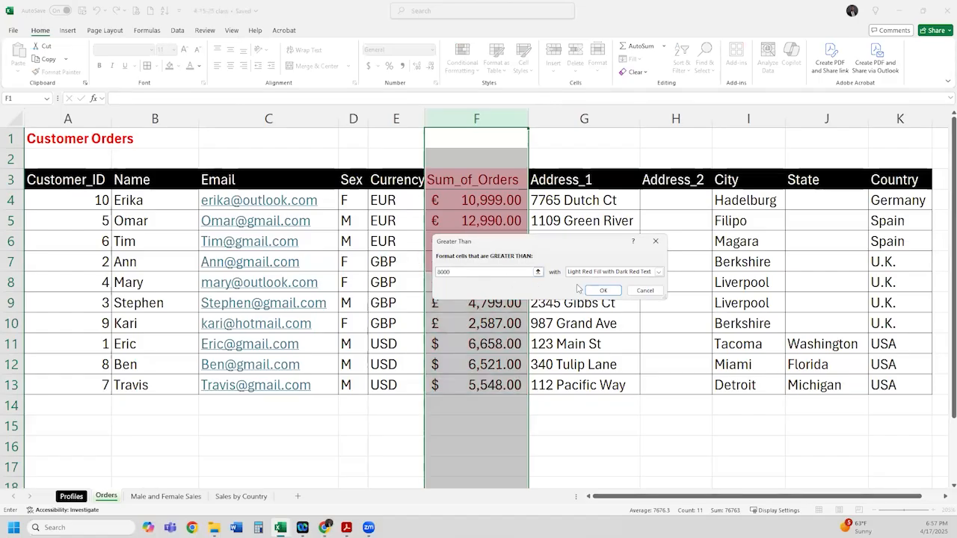
{"action": "left_click", "coordinate": [602, 290]}
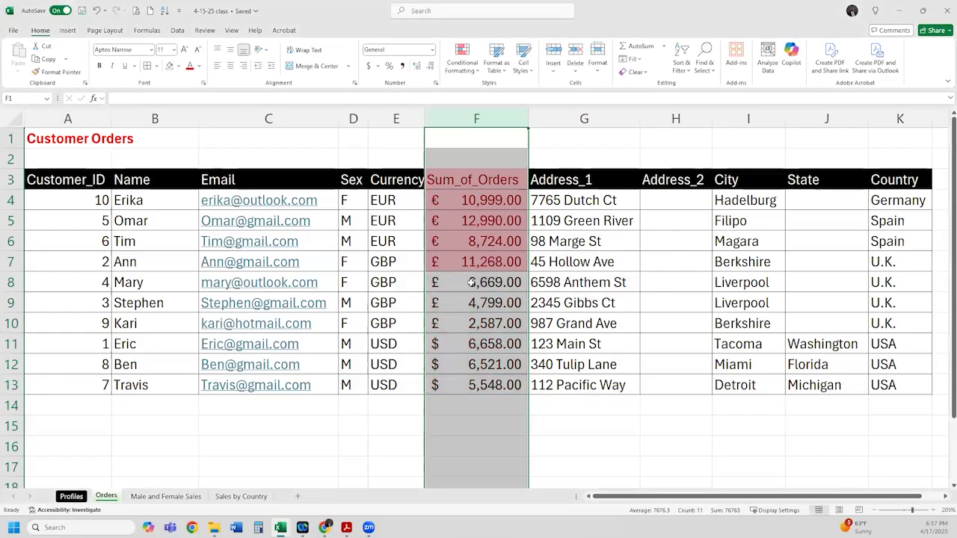
Step: Review the red-highlighted cells in the Sum_of_Orders column and undo the conditional formatting
{"action": "left_click", "coordinate": [505, 240]}
{"action": "left_click_drag", "start_coordinate": [483, 180], "coordinate": [498, 252]}
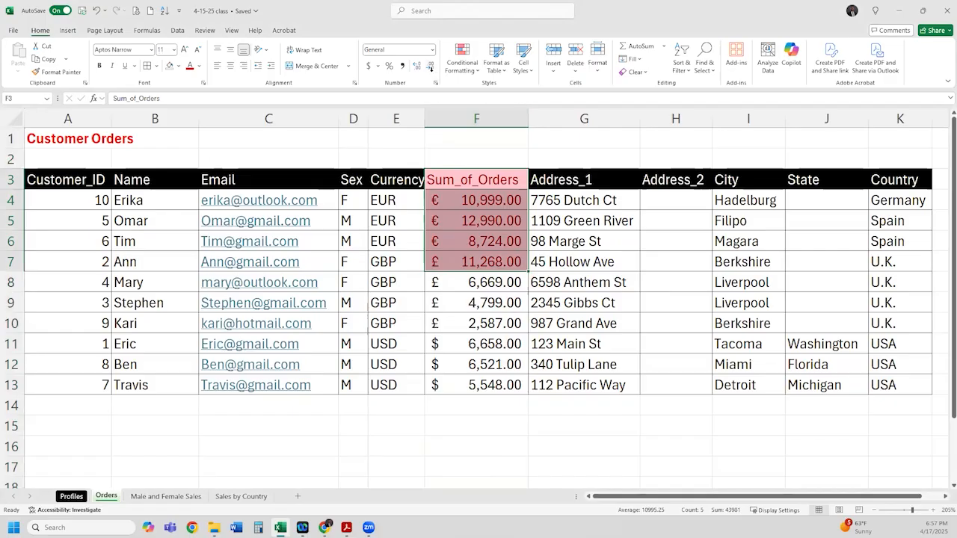
{"action": "left_click", "coordinate": [464, 202]}
{"action": "left_click_drag", "start_coordinate": [465, 244], "coordinate": [465, 261]}
{"action": "left_click", "coordinate": [480, 200]}
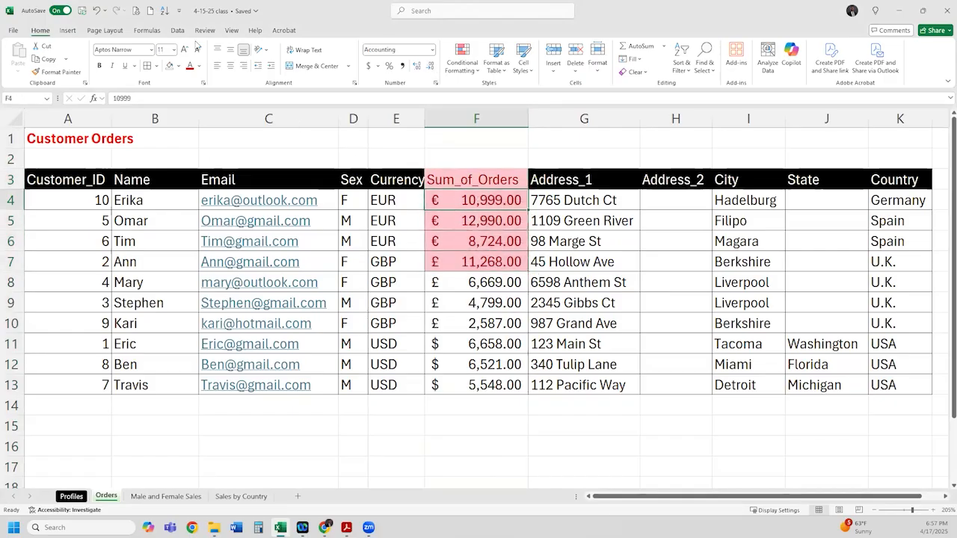
{"action": "left_click", "coordinate": [98, 11]}
{"action": "left_click", "coordinate": [462, 198]}
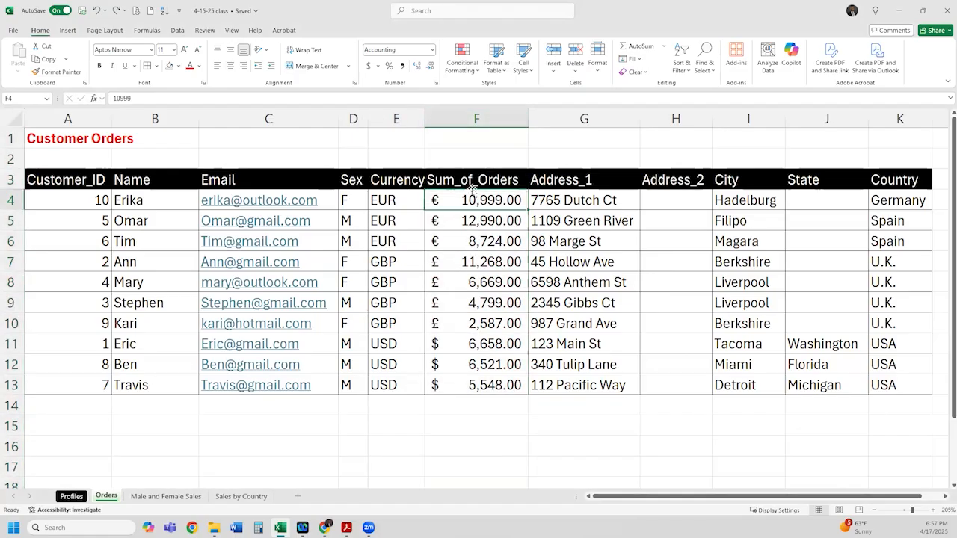
Step: Sort the customer orders by Customer_ID in ascending order
{"action": "left_click", "coordinate": [66, 181]}
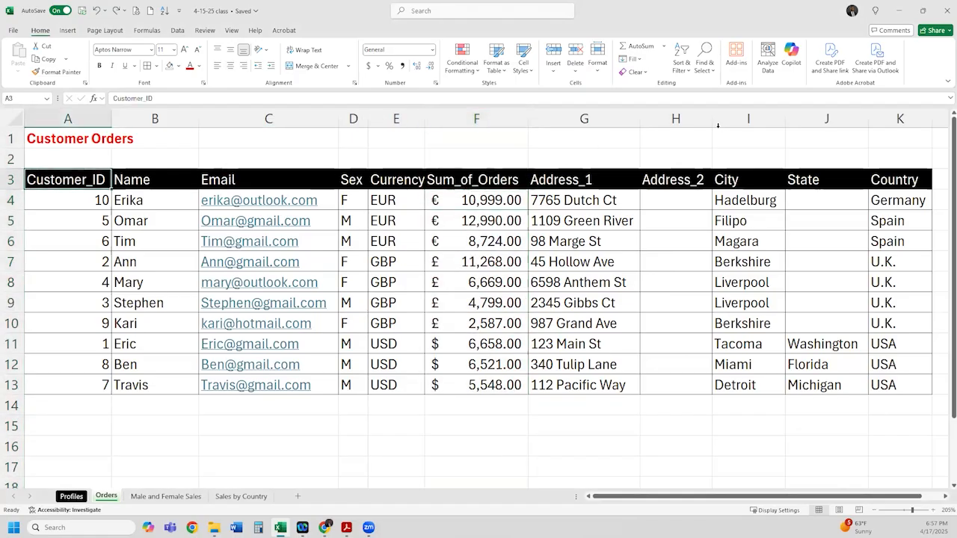
{"action": "left_click", "coordinate": [687, 67]}
{"action": "left_click", "coordinate": [694, 85]}
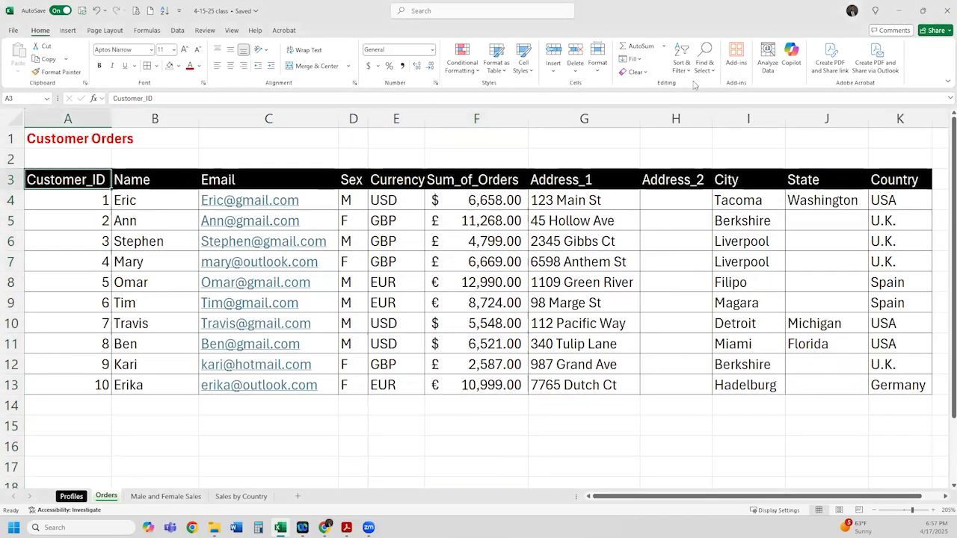
Step: Highlight the order amounts in F4:F13 that are greater than 8000 with green fill and dark green text
{"action": "left_click", "coordinate": [475, 217]}
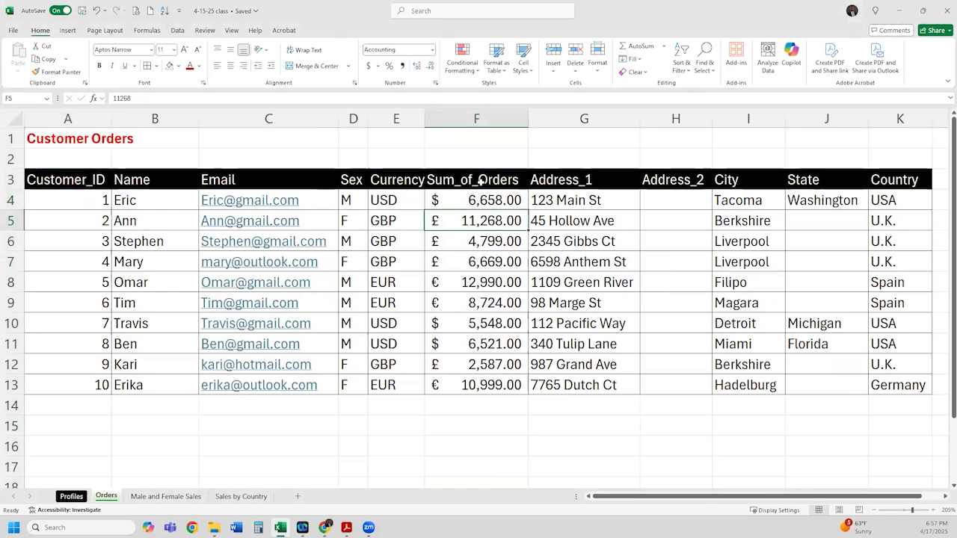
{"action": "left_click", "coordinate": [478, 183]}
{"action": "left_click_drag", "start_coordinate": [473, 219], "coordinate": [472, 385]}
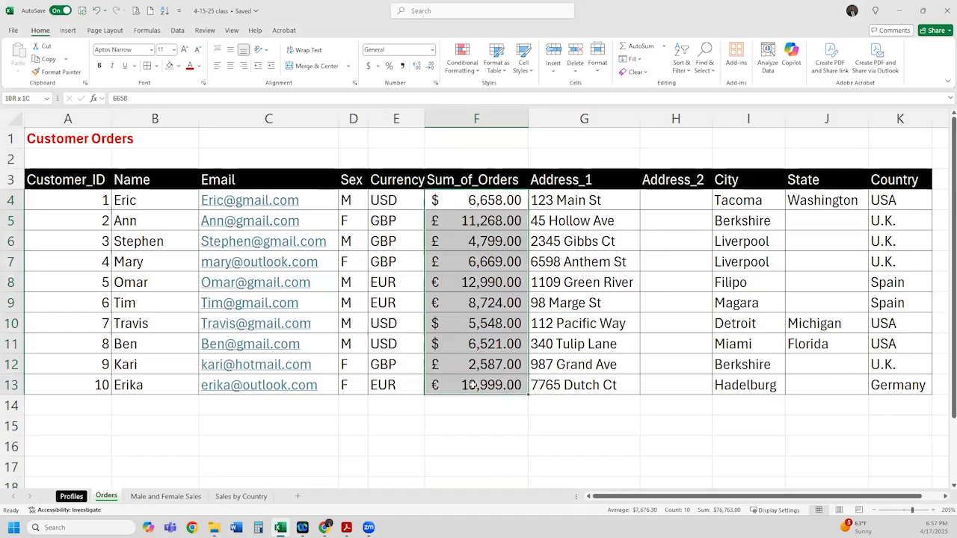
{"action": "left_click", "coordinate": [465, 74]}
{"action": "mouse_move", "coordinate": [499, 94]}
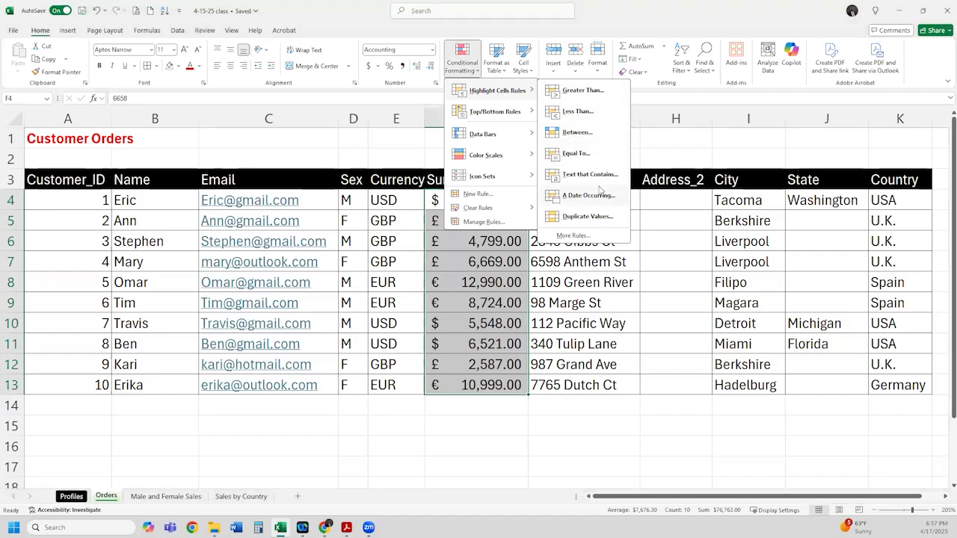
{"action": "left_click", "coordinate": [581, 91]}
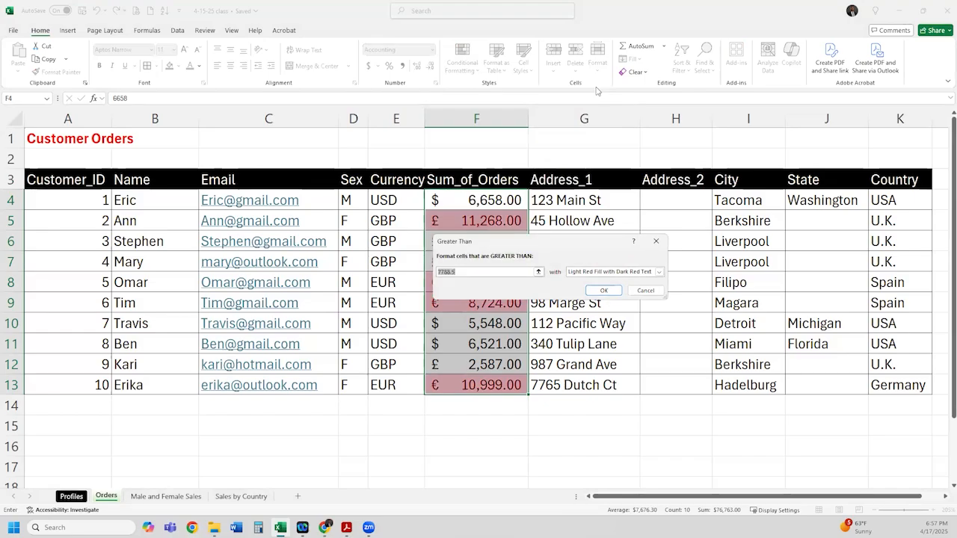
{"action": "type", "text": "8000"}
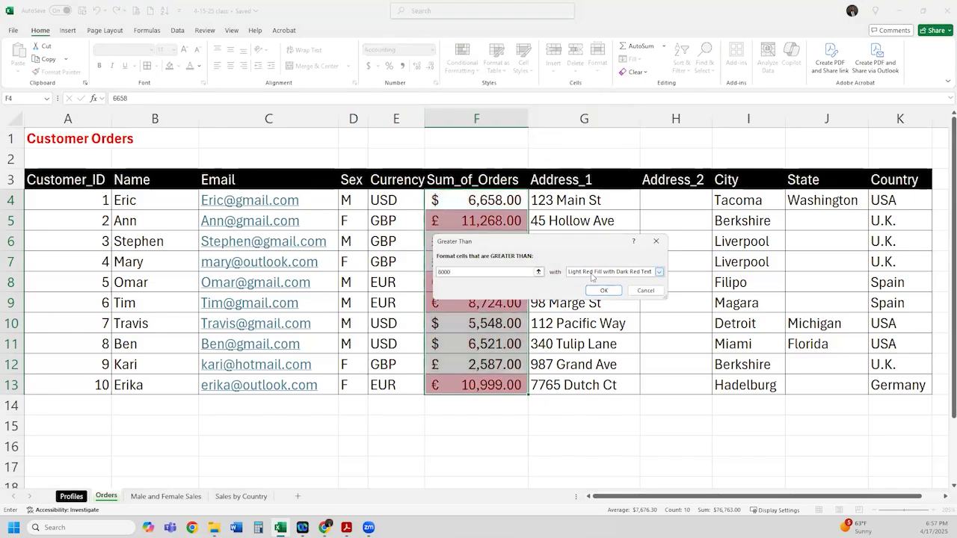
{"action": "left_click", "coordinate": [609, 273]}
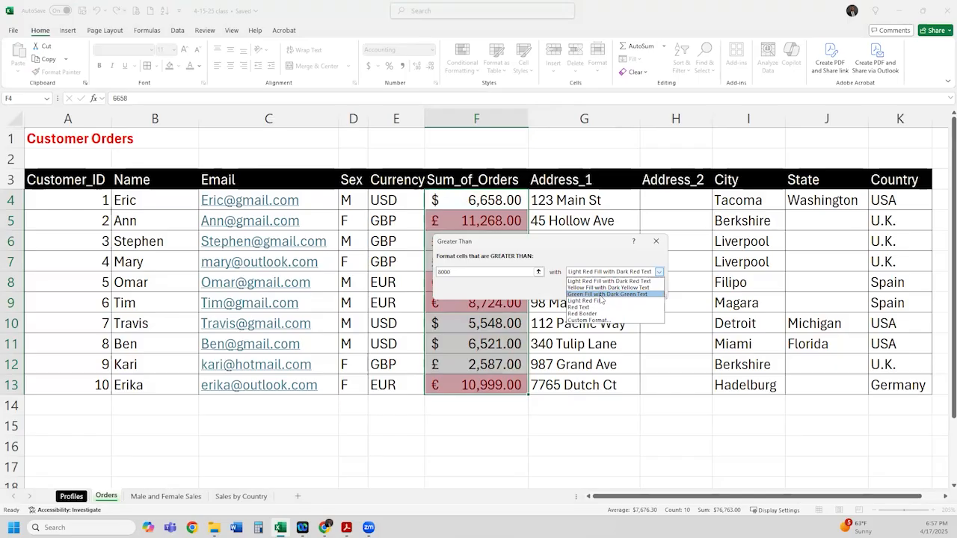
{"action": "left_click", "coordinate": [601, 294]}
{"action": "left_click", "coordinate": [607, 291]}
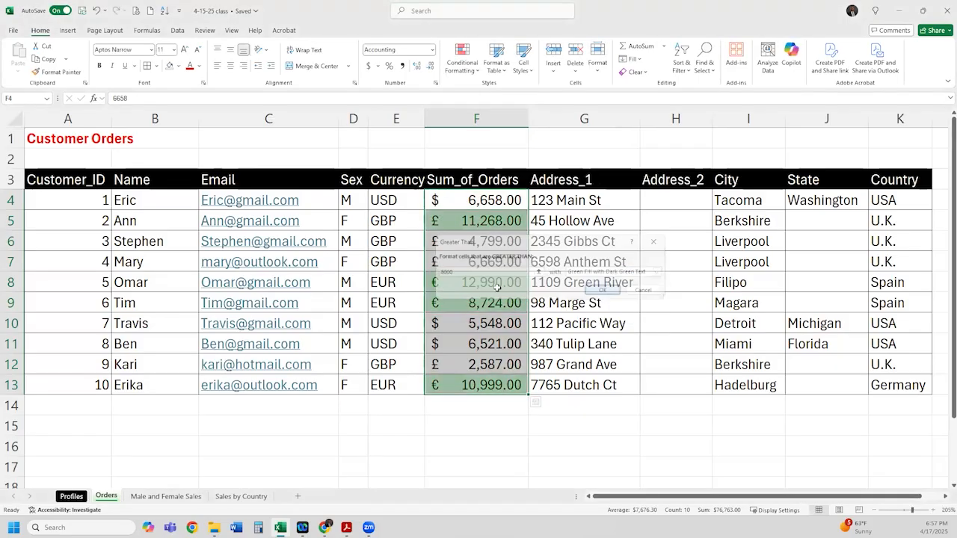
Step: Review the green-highlighted order amounts and clear the conditional formatting rules from F4:F13
{"action": "left_click", "coordinate": [493, 221]}
{"action": "left_click", "coordinate": [513, 299]}
{"action": "left_click", "coordinate": [508, 384]}
{"action": "left_click", "coordinate": [503, 301]}
{"action": "left_click", "coordinate": [504, 281]}
{"action": "left_click", "coordinate": [508, 221]}
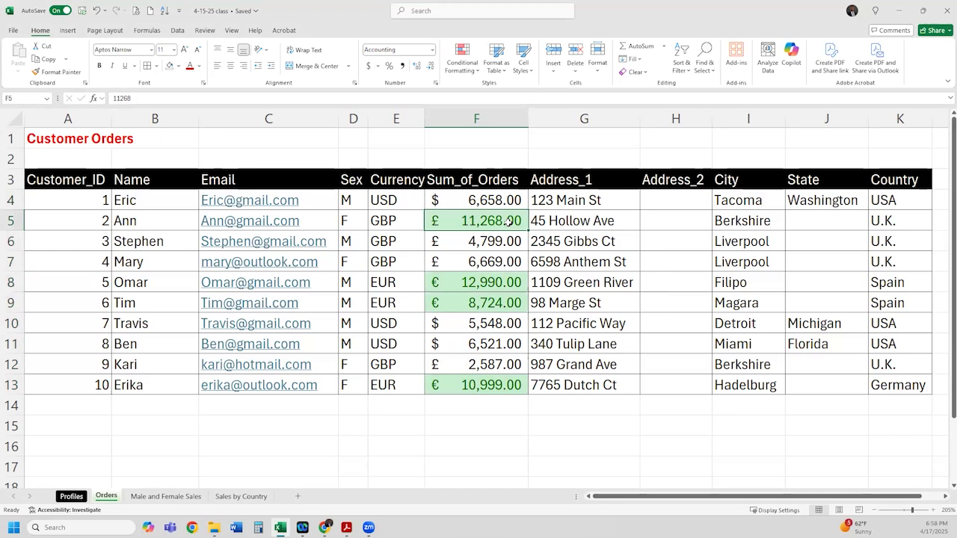
{"action": "left_click_drag", "start_coordinate": [487, 202], "coordinate": [488, 385]}
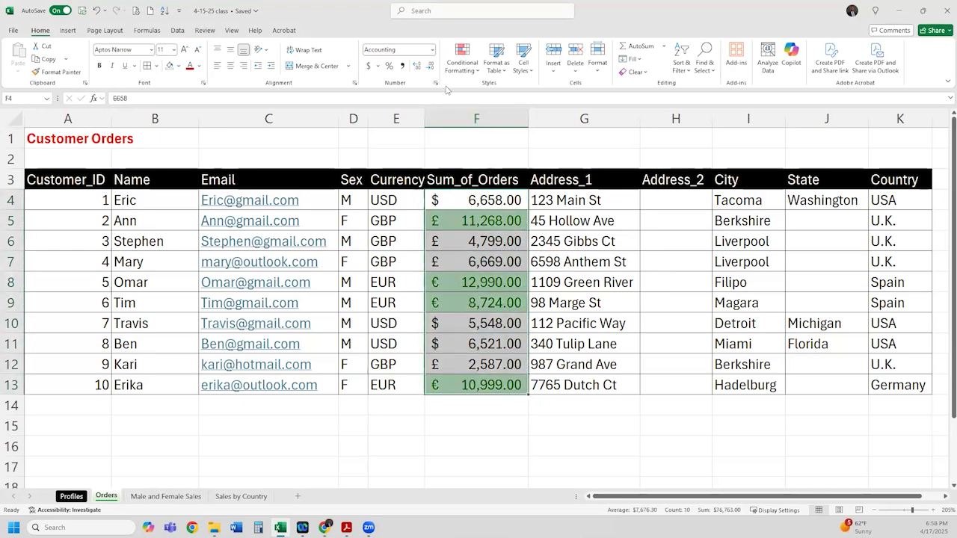
{"action": "left_click", "coordinate": [462, 60]}
{"action": "mouse_move", "coordinate": [497, 211]}
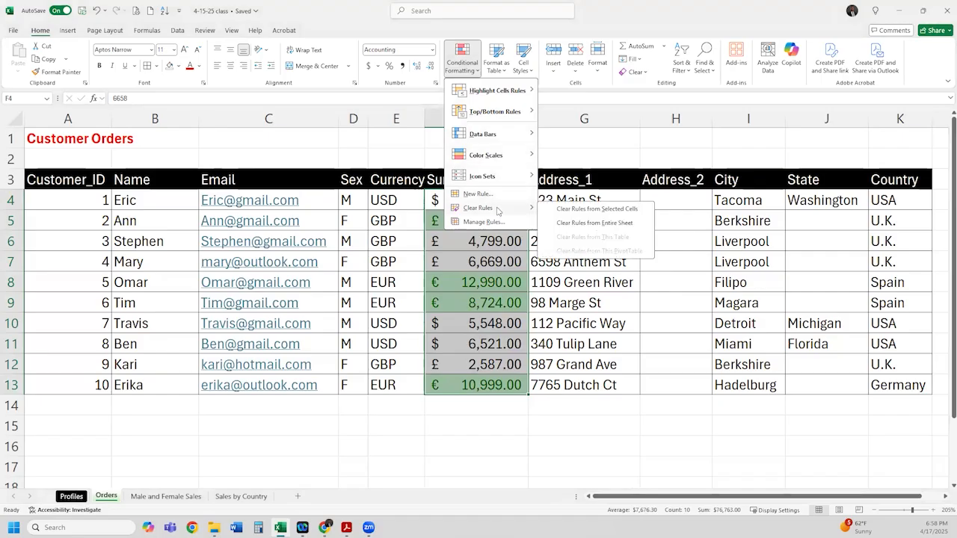
{"action": "left_click", "coordinate": [588, 209]}
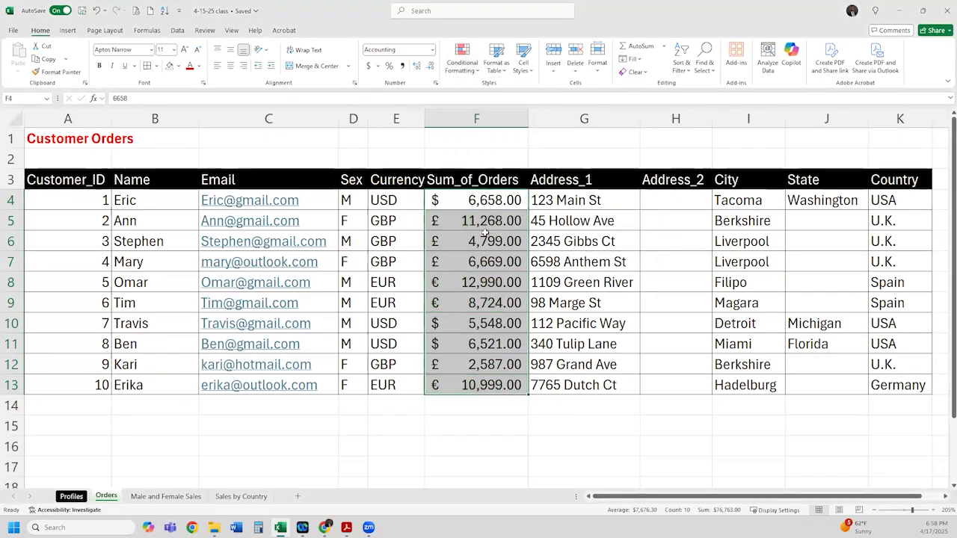
Step: Apply blue gradient-fill data bars to the order amounts in F4:F13
{"action": "left_click", "coordinate": [470, 69]}
{"action": "mouse_move", "coordinate": [509, 138]}
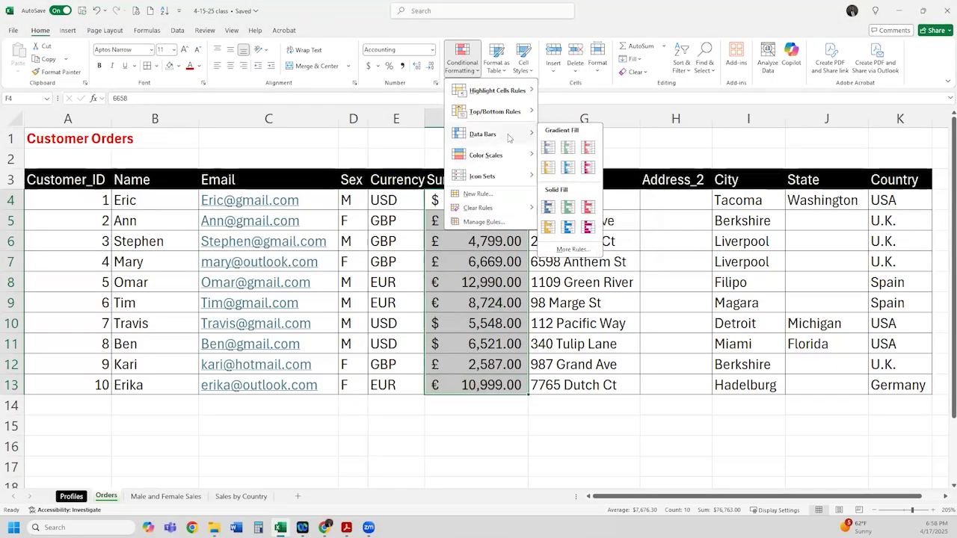
{"action": "left_click", "coordinate": [548, 149]}
{"action": "left_click", "coordinate": [568, 244]}
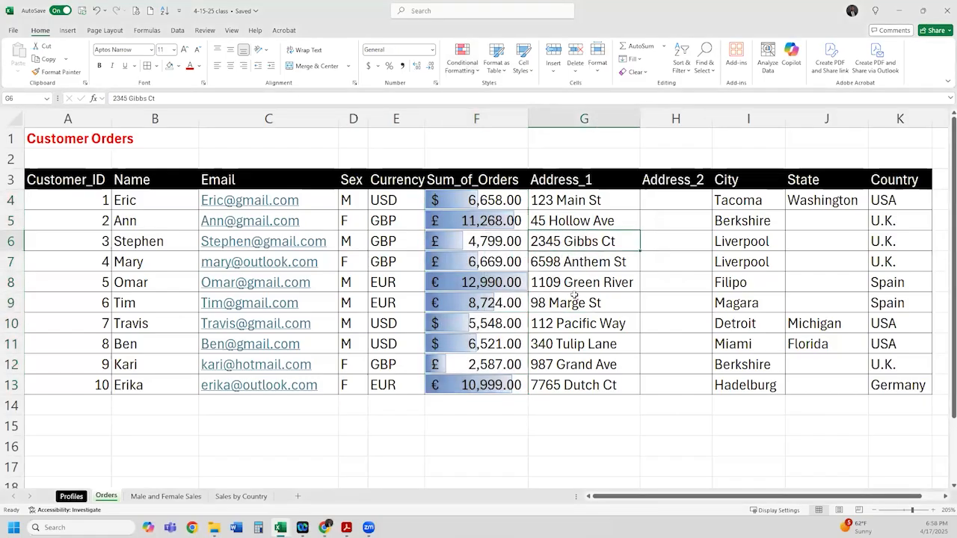
Step: Add the Green-Yellow-Red color scale to the order amounts in F4:F13
{"action": "scroll", "coordinate": [574, 295], "scroll_direction": "up", "scroll_amount": 1}
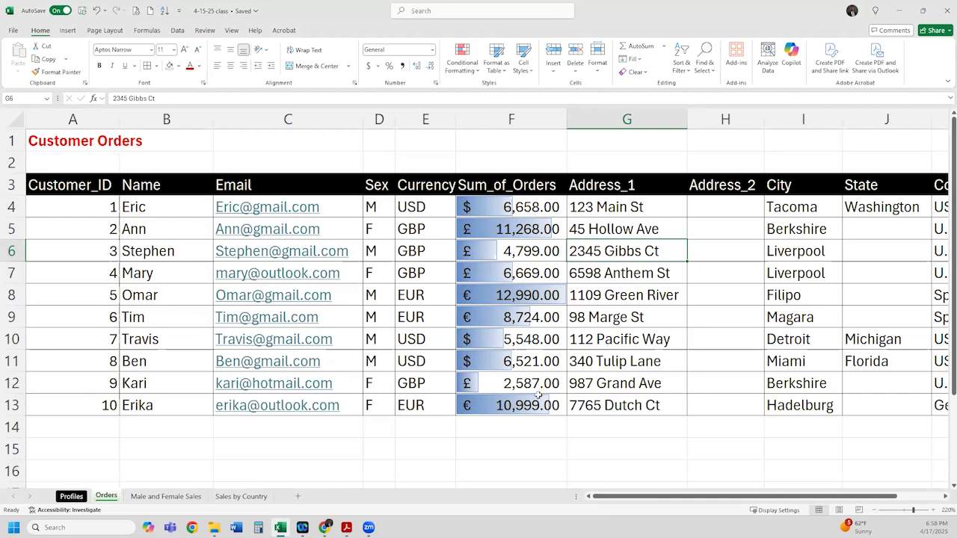
{"action": "left_click_drag", "start_coordinate": [539, 207], "coordinate": [544, 405]}
{"action": "left_click", "coordinate": [469, 68]}
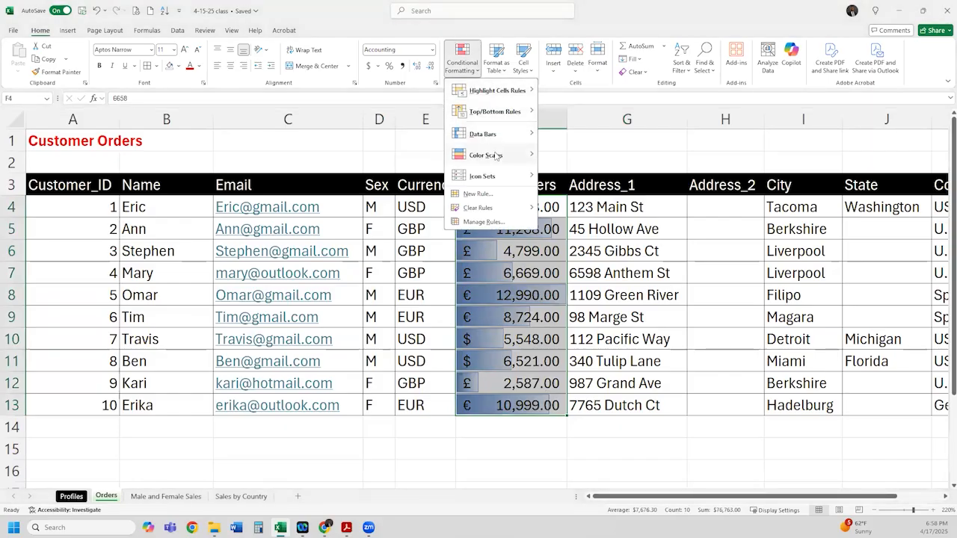
{"action": "mouse_move", "coordinate": [495, 154]}
{"action": "left_click", "coordinate": [548, 154]}
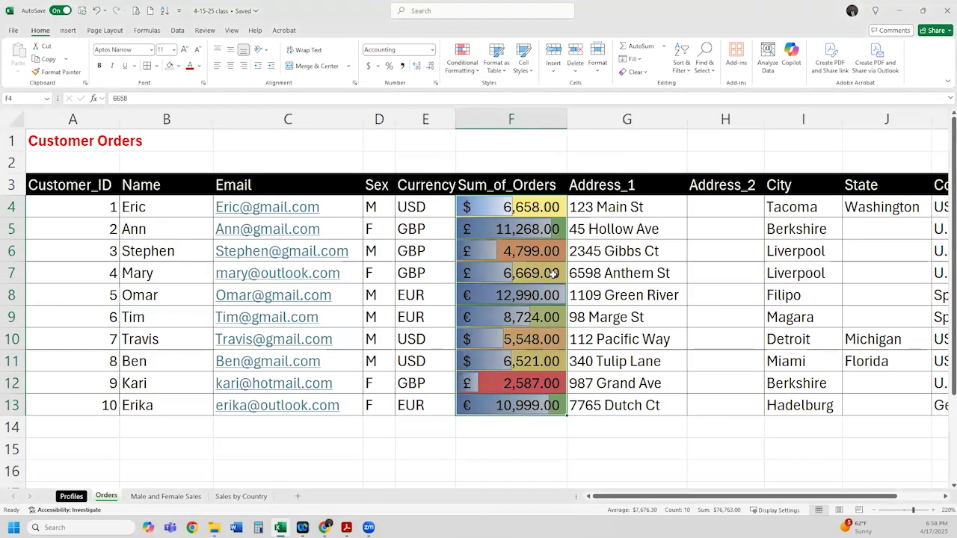
{"action": "left_click", "coordinate": [622, 340]}
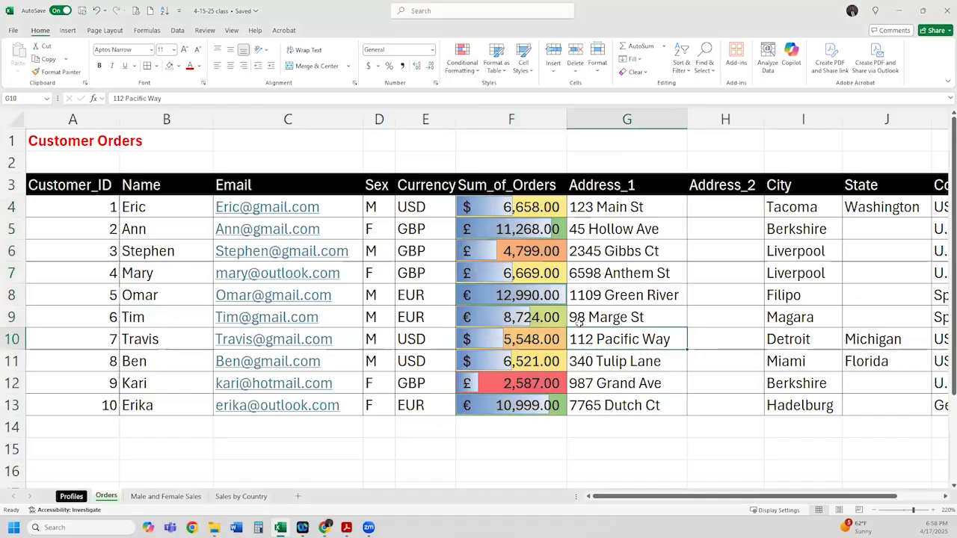
Step: Examine how the color scale marks high, middle and low order amounts across the customers
{"action": "left_click", "coordinate": [564, 234]}
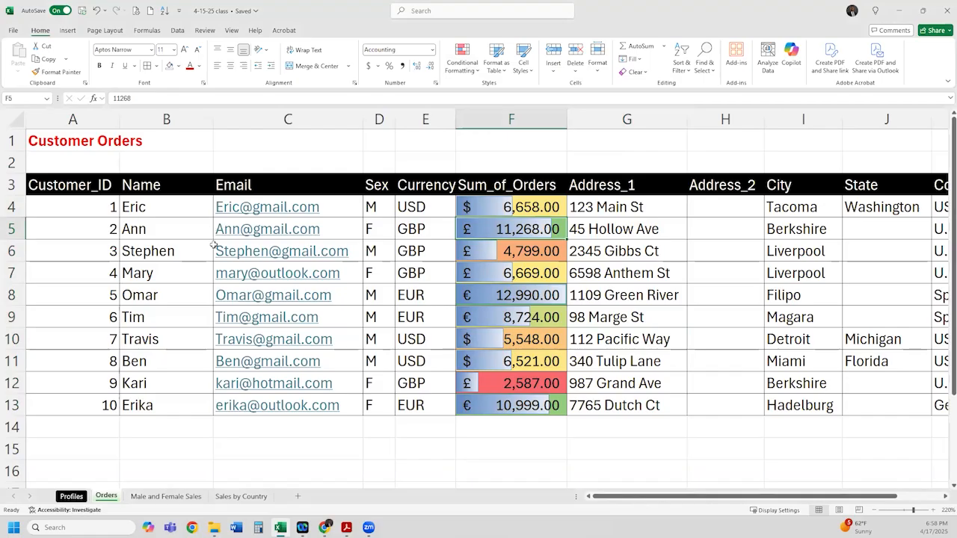
{"action": "left_click_drag", "start_coordinate": [189, 209], "coordinate": [185, 405]}
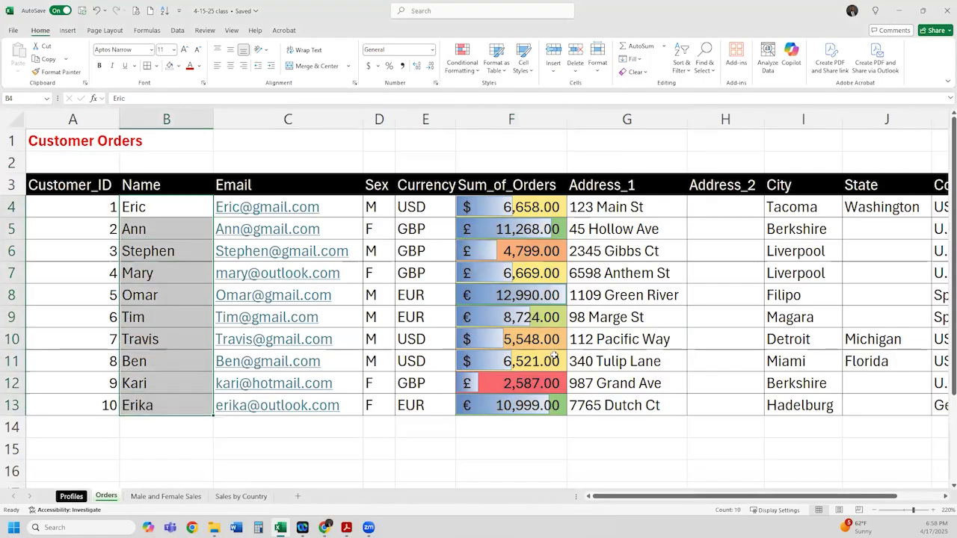
{"action": "left_click", "coordinate": [539, 383]}
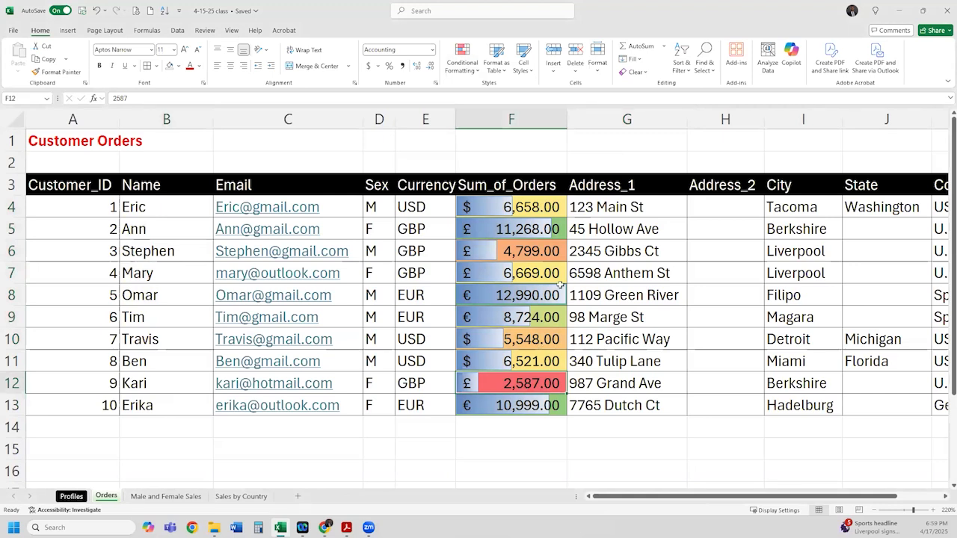
{"action": "left_click", "coordinate": [558, 232]}
{"action": "left_click", "coordinate": [546, 209]}
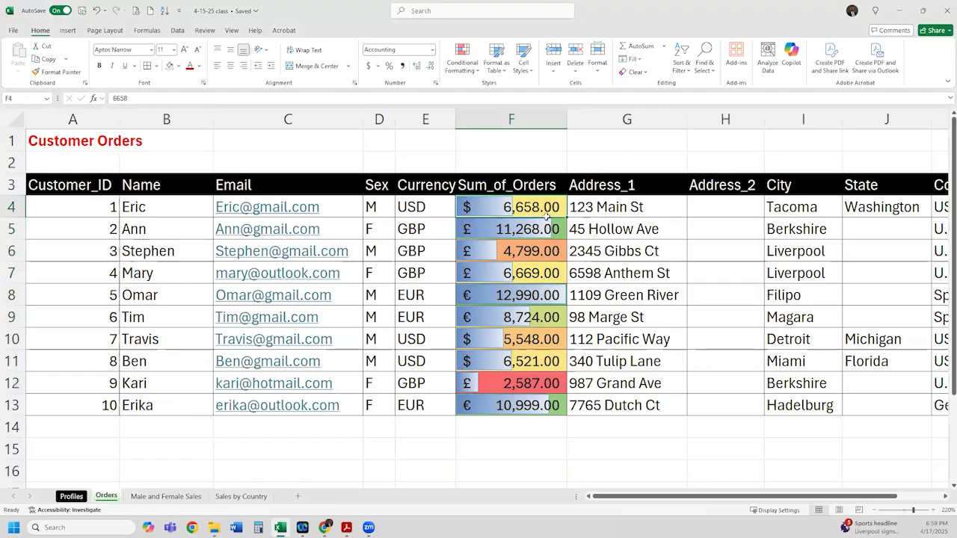
{"action": "left_click", "coordinate": [537, 357]}
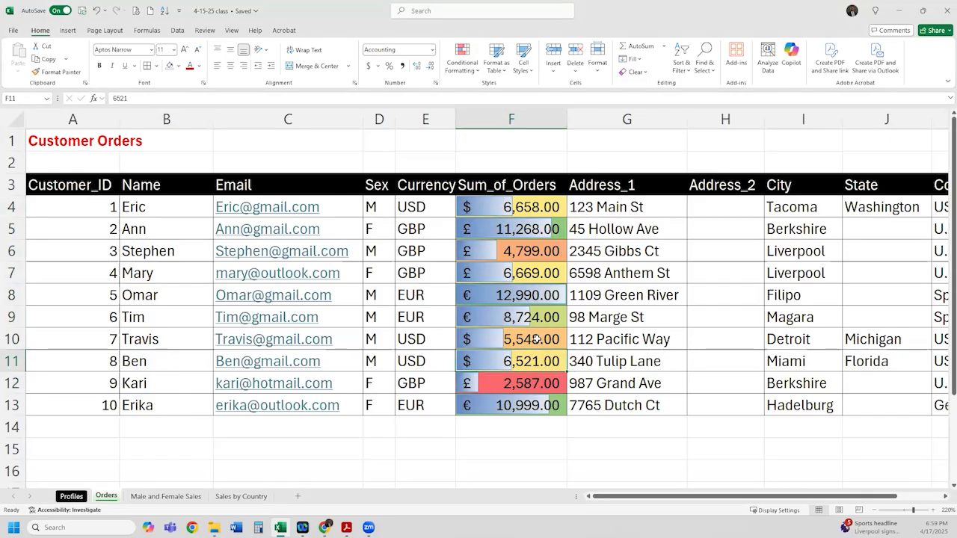
Step: Add the 3 Arrows (Colored) directional icon set to the order amounts in F4:F13
{"action": "left_click", "coordinate": [535, 338]}
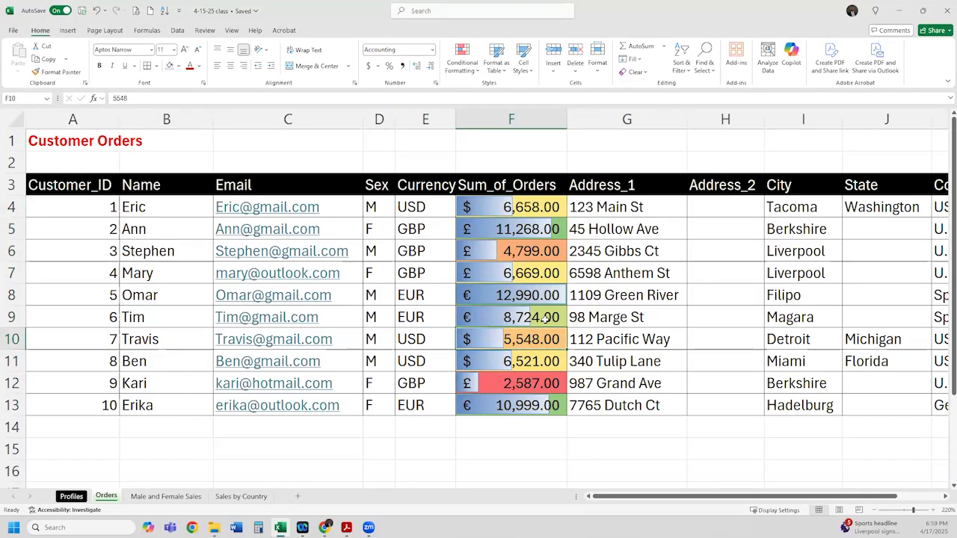
{"action": "left_click", "coordinate": [553, 405]}
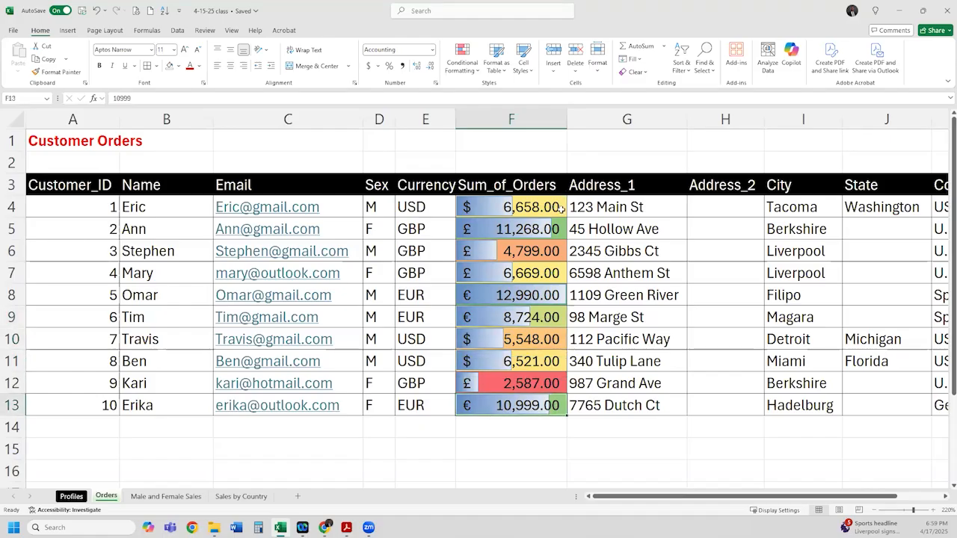
{"action": "left_click_drag", "start_coordinate": [558, 210], "coordinate": [533, 404]}
{"action": "left_click", "coordinate": [473, 64]}
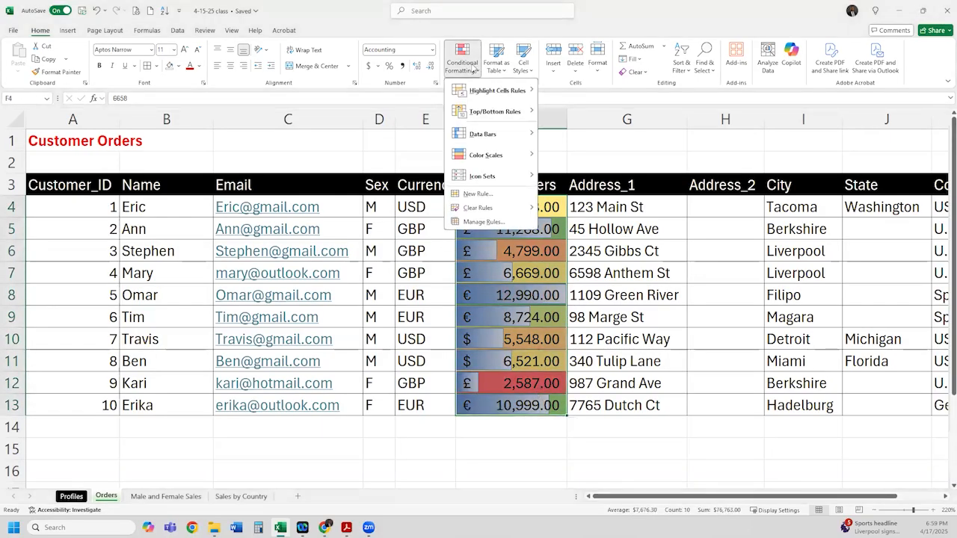
{"action": "mouse_move", "coordinate": [520, 178]}
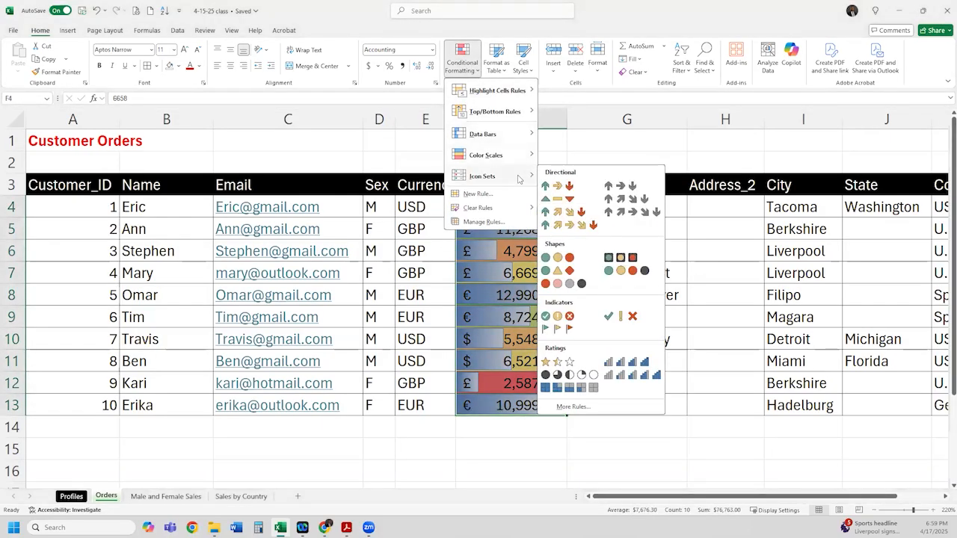
{"action": "left_click", "coordinate": [559, 186]}
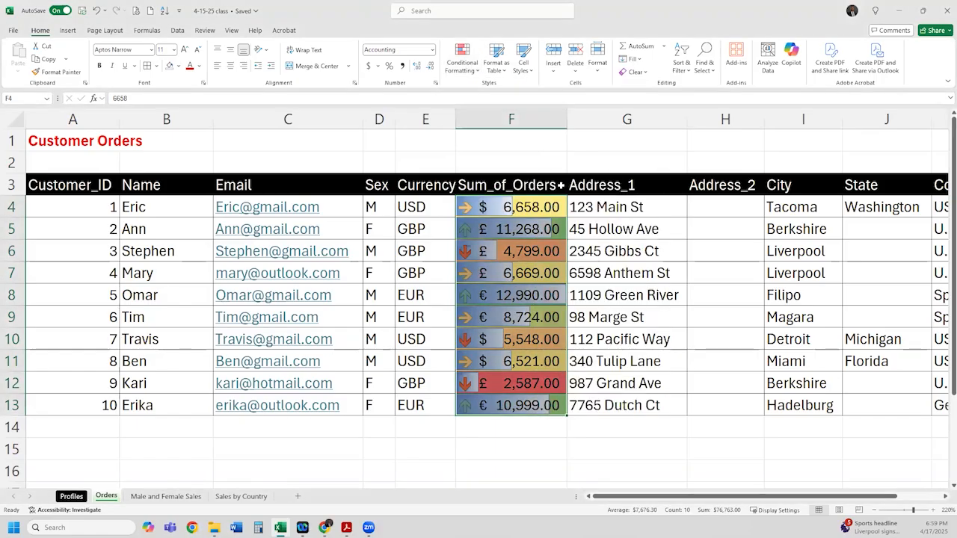
{"action": "left_click", "coordinate": [616, 357]}
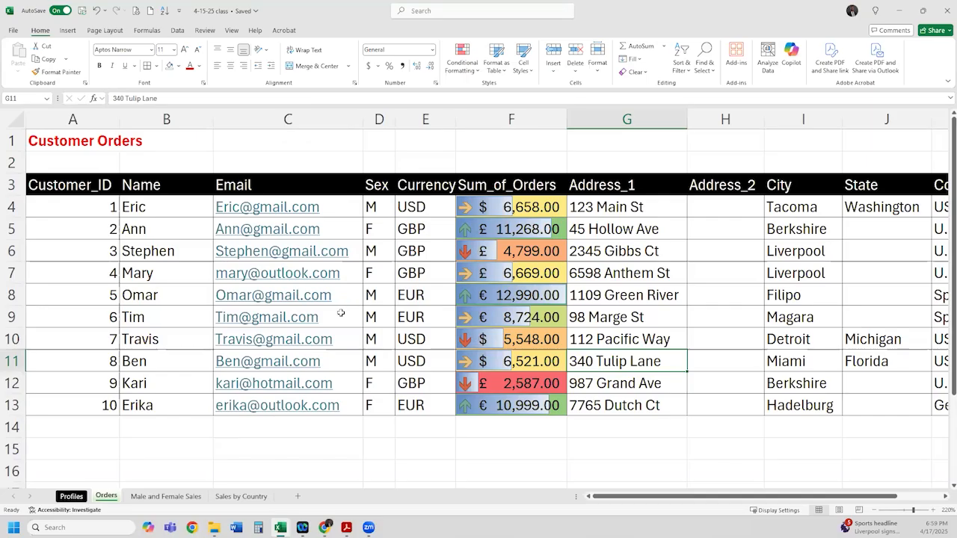
Step: Clear the data bars, color scale and arrow icons by removing the conditional formatting rules from the entire sheet
{"action": "left_click", "coordinate": [154, 336]}
{"action": "left_click", "coordinate": [172, 394]}
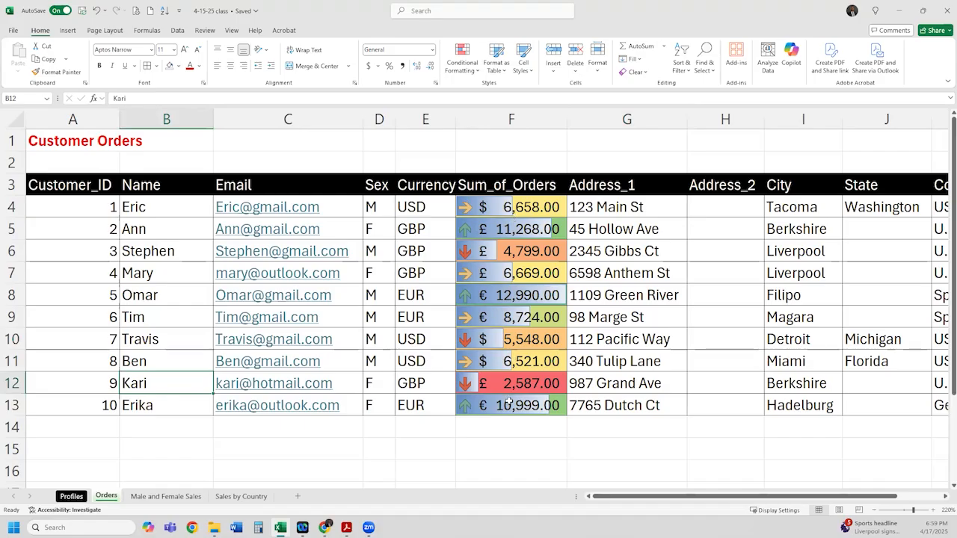
{"action": "left_click_drag", "start_coordinate": [531, 207], "coordinate": [543, 405]}
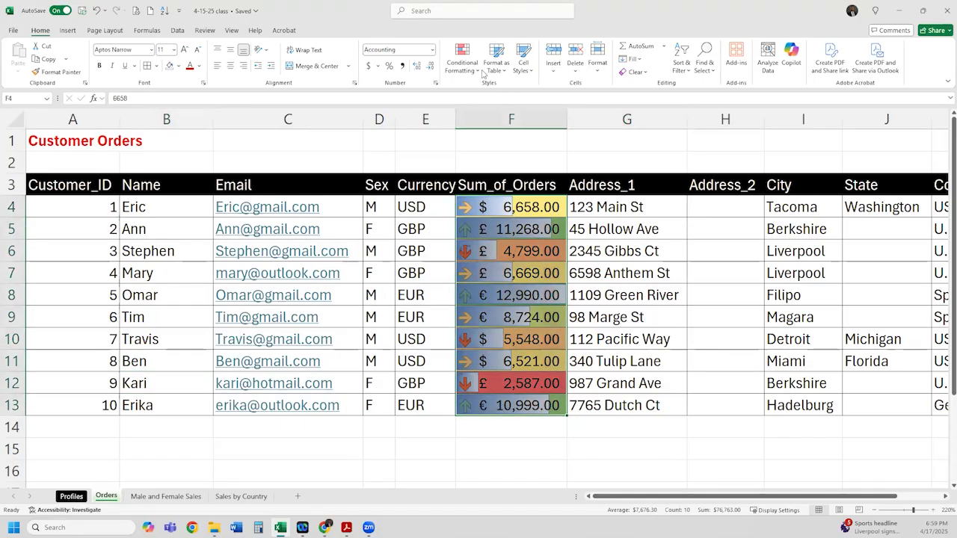
{"action": "left_click", "coordinate": [462, 59]}
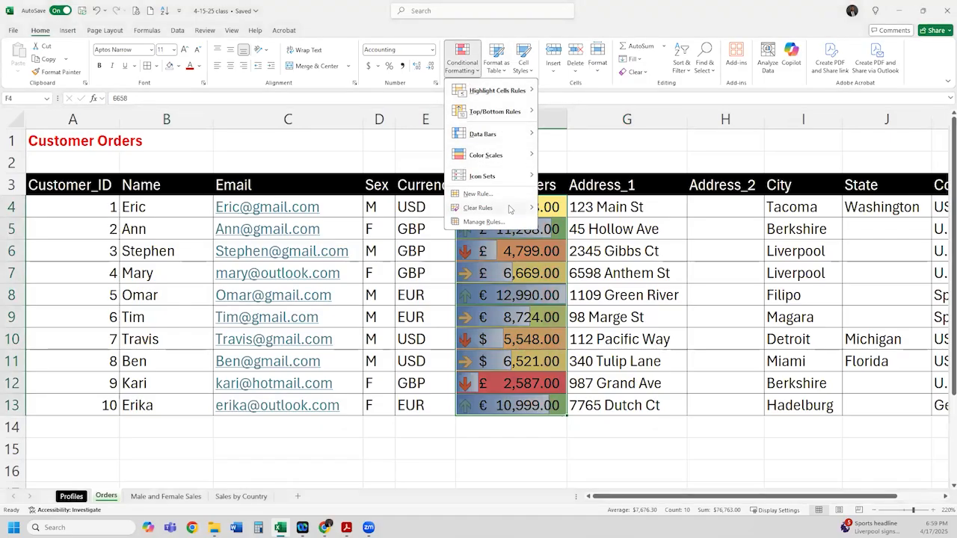
{"action": "mouse_move", "coordinate": [519, 208]}
{"action": "left_click", "coordinate": [569, 224]}
Step: Highlight the order amounts in F4:F13 that are between 4000 and 8000 using Yellow Fill with Dark Yellow Text
{"action": "left_click_drag", "start_coordinate": [530, 209], "coordinate": [518, 408]}
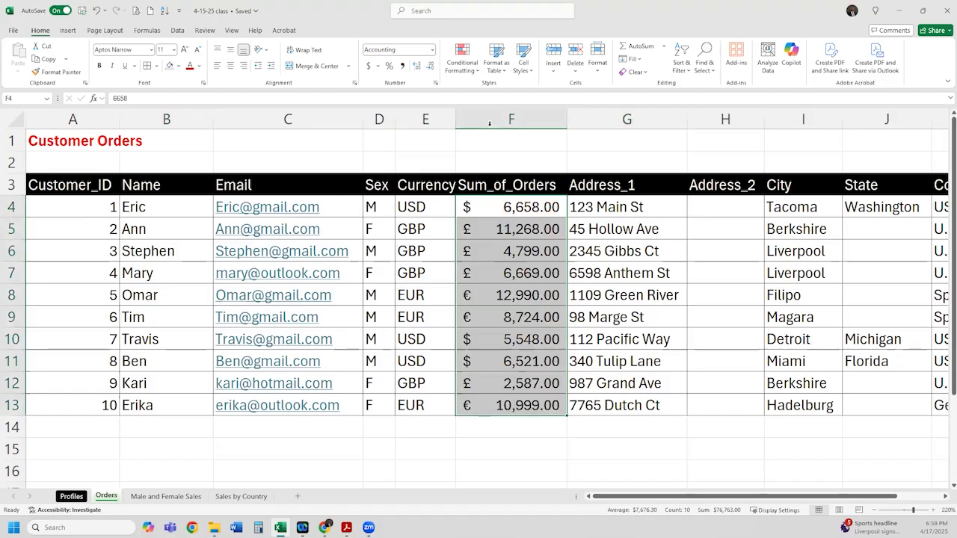
{"action": "left_click", "coordinate": [462, 60]}
{"action": "mouse_move", "coordinate": [489, 93]}
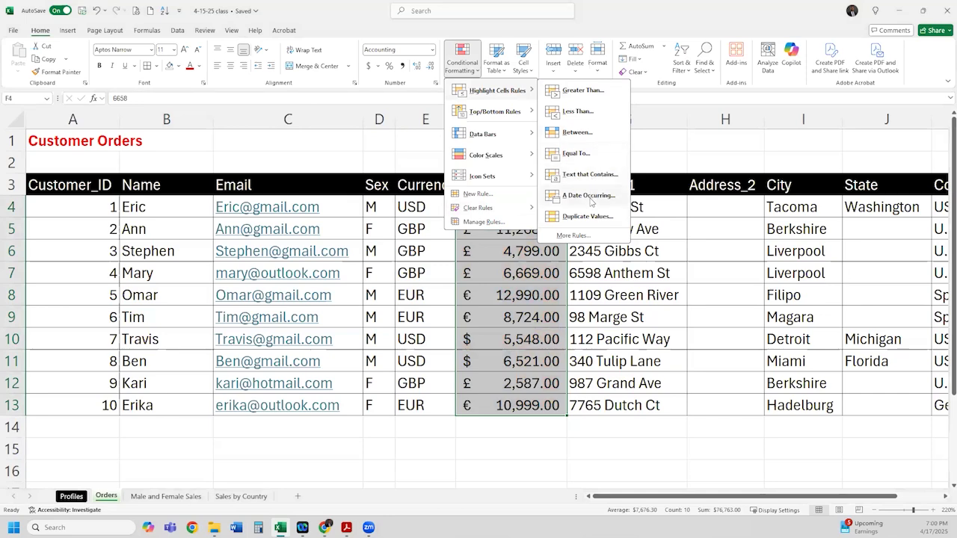
{"action": "left_click", "coordinate": [576, 132]}
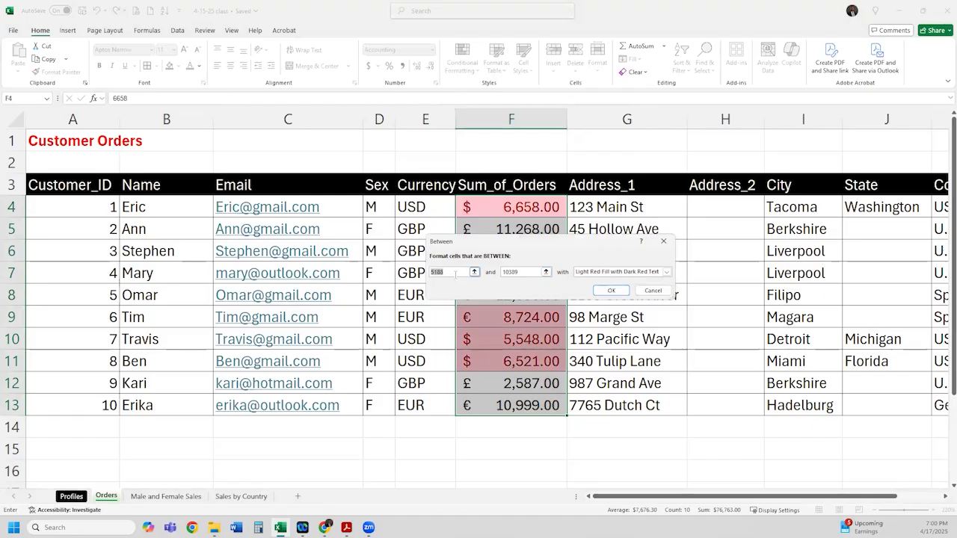
{"action": "type", "text": "4000"}
{"action": "key", "text": "Tab"}
{"action": "type", "text": "8000"}
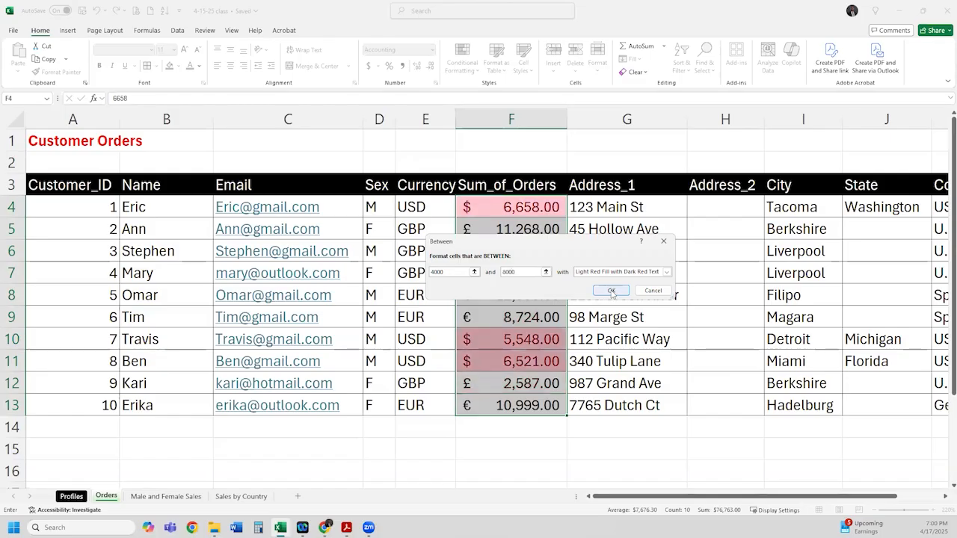
{"action": "left_click", "coordinate": [666, 273]}
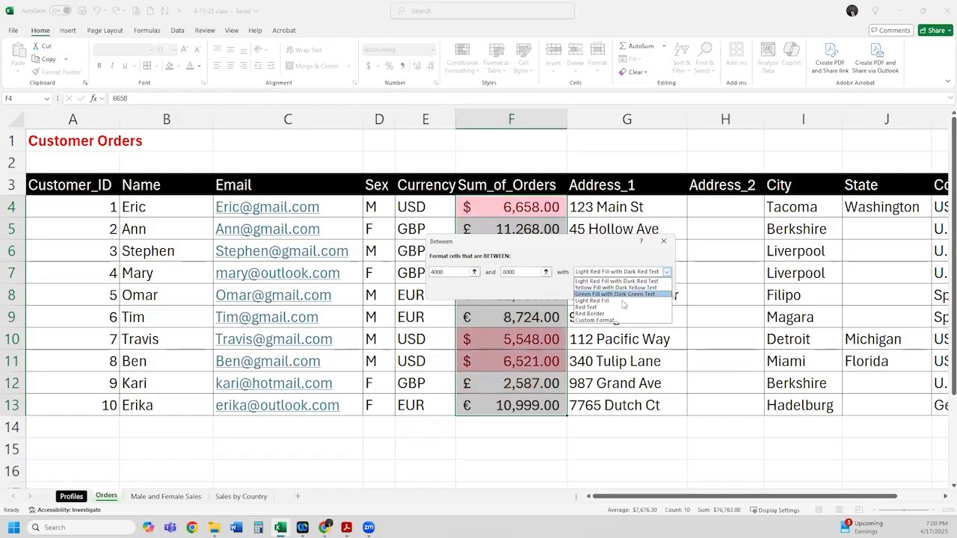
{"action": "left_click", "coordinate": [618, 288]}
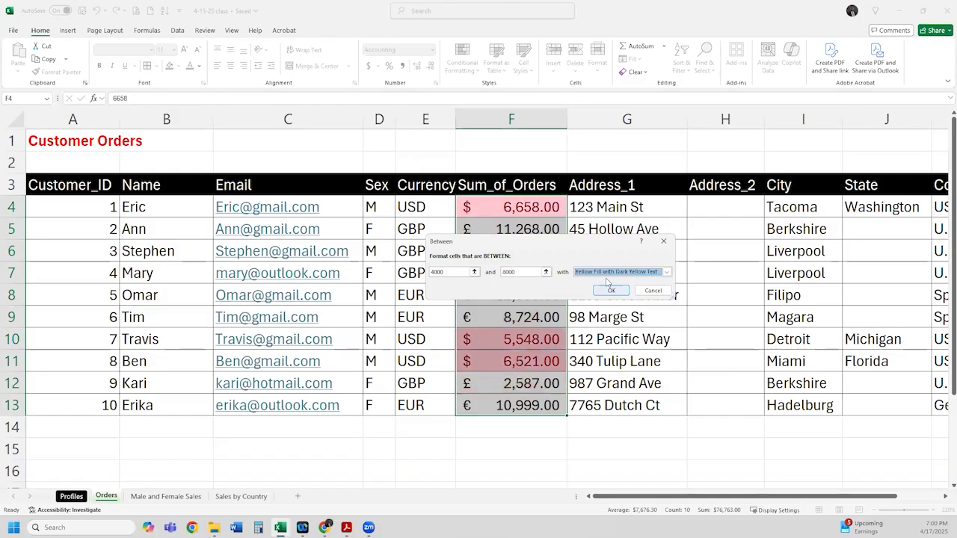
{"action": "left_click", "coordinate": [611, 292]}
{"action": "left_click", "coordinate": [537, 313]}
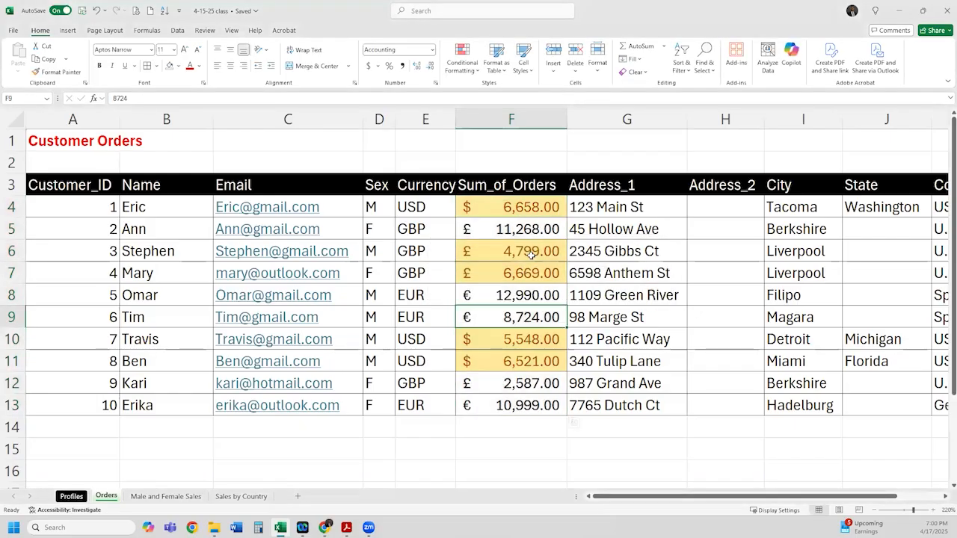
Step: Review the yellow-highlighted order amounts and clear the conditional formatting rules from the selected cells F4:F13
{"action": "left_click", "coordinate": [526, 210]}
{"action": "left_click", "coordinate": [529, 252]}
{"action": "left_click", "coordinate": [532, 272]}
{"action": "left_click", "coordinate": [533, 335]}
{"action": "left_click", "coordinate": [533, 363]}
{"action": "left_click_drag", "start_coordinate": [544, 207], "coordinate": [543, 407]}
{"action": "left_click", "coordinate": [462, 65]}
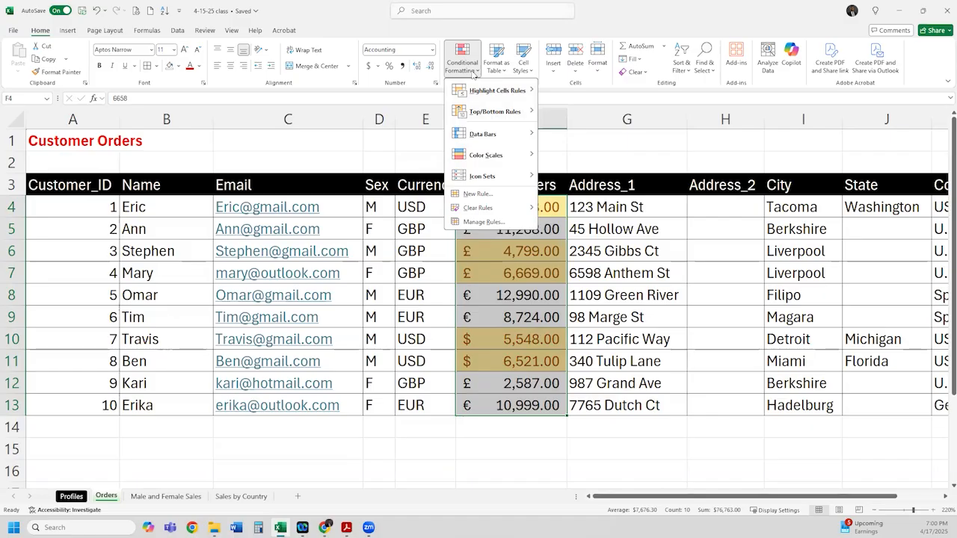
{"action": "mouse_move", "coordinate": [482, 90]}
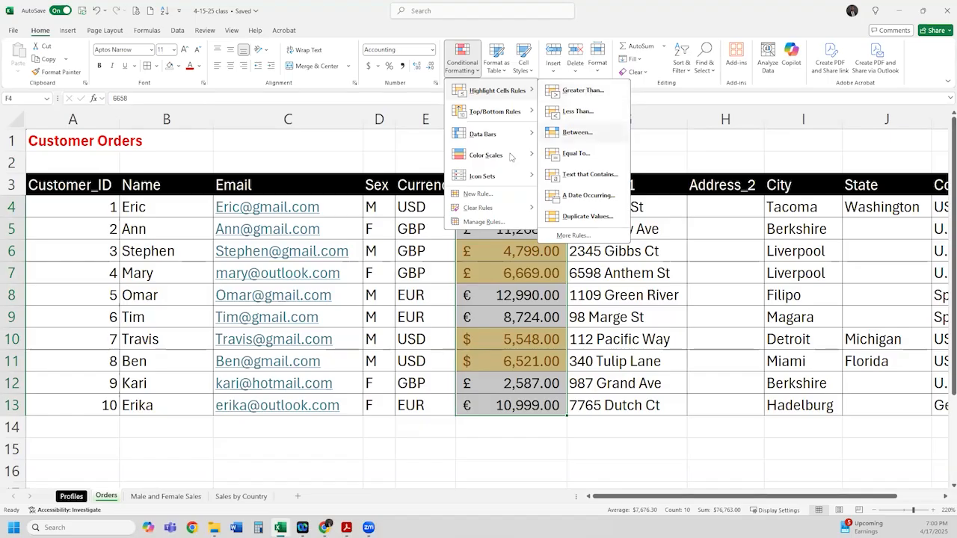
{"action": "mouse_move", "coordinate": [519, 139]}
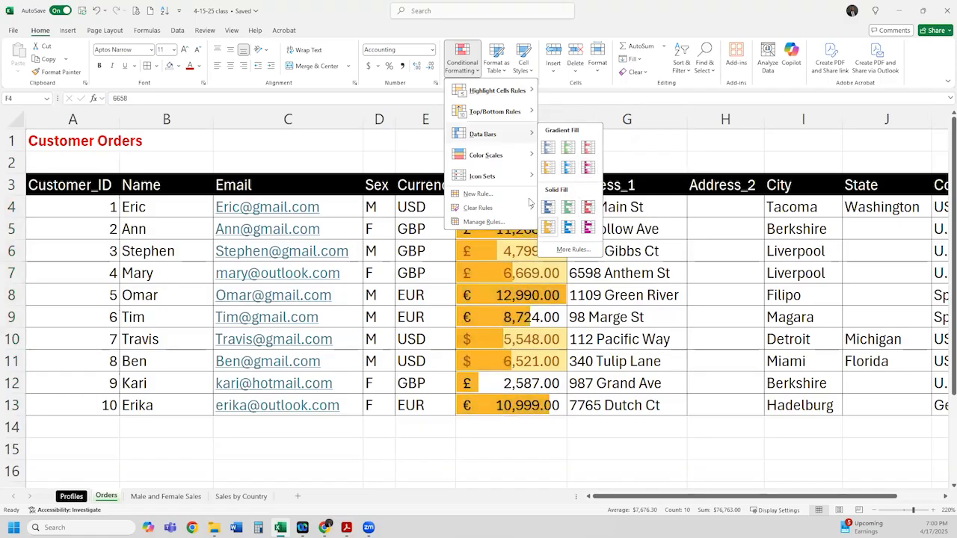
{"action": "mouse_move", "coordinate": [516, 177]}
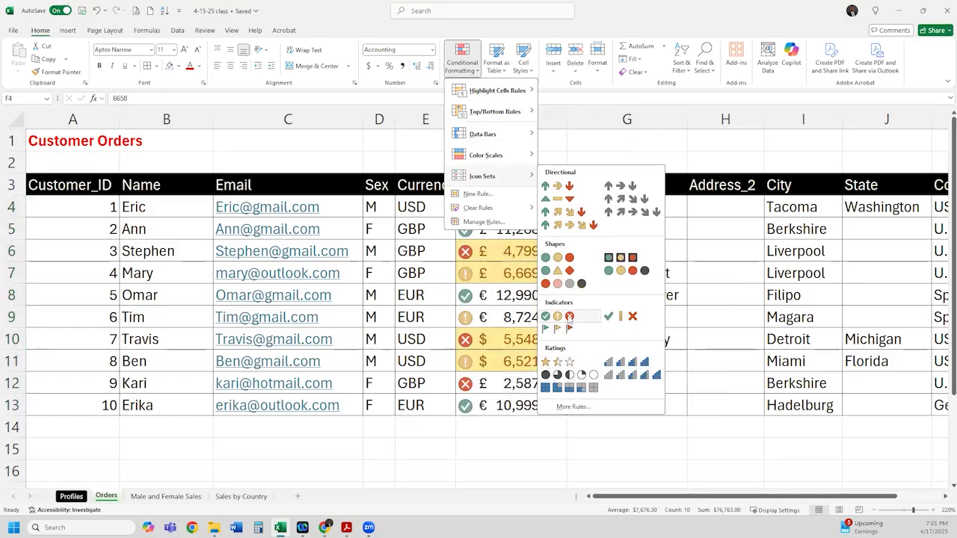
{"action": "mouse_move", "coordinate": [478, 208]}
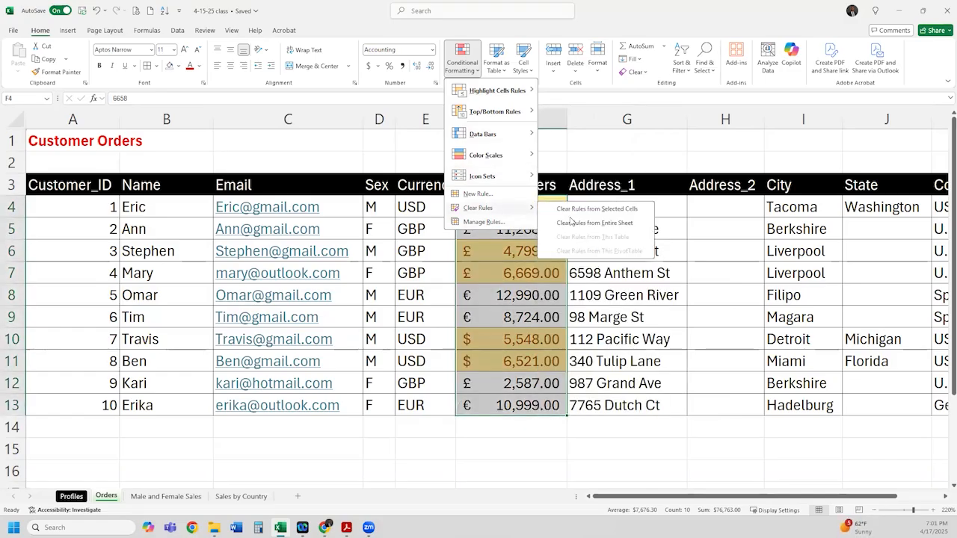
{"action": "left_click", "coordinate": [557, 208]}
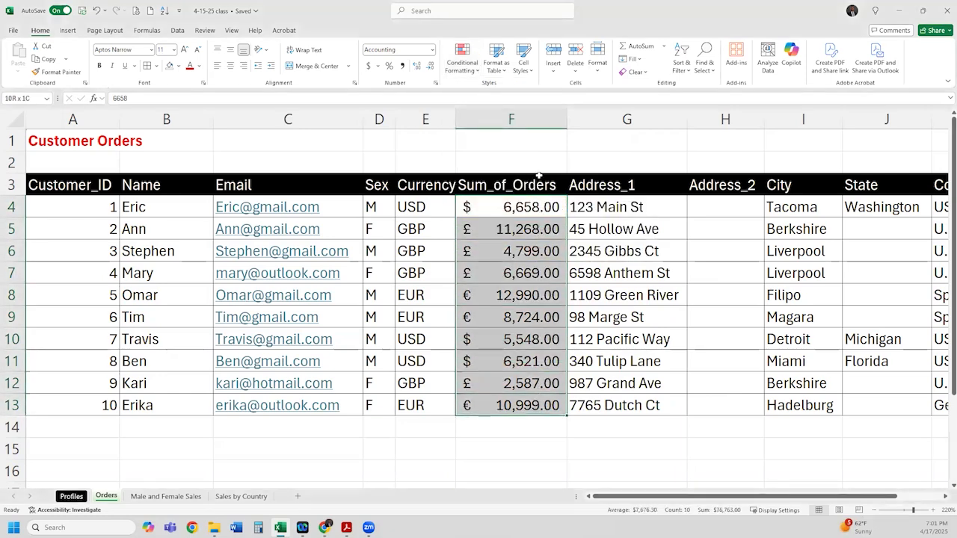
Step: Apply the 5 Arrows (Colored) directional icon set to the order amounts in F4:F13
{"action": "left_click", "coordinate": [462, 58]}
{"action": "mouse_move", "coordinate": [492, 118]}
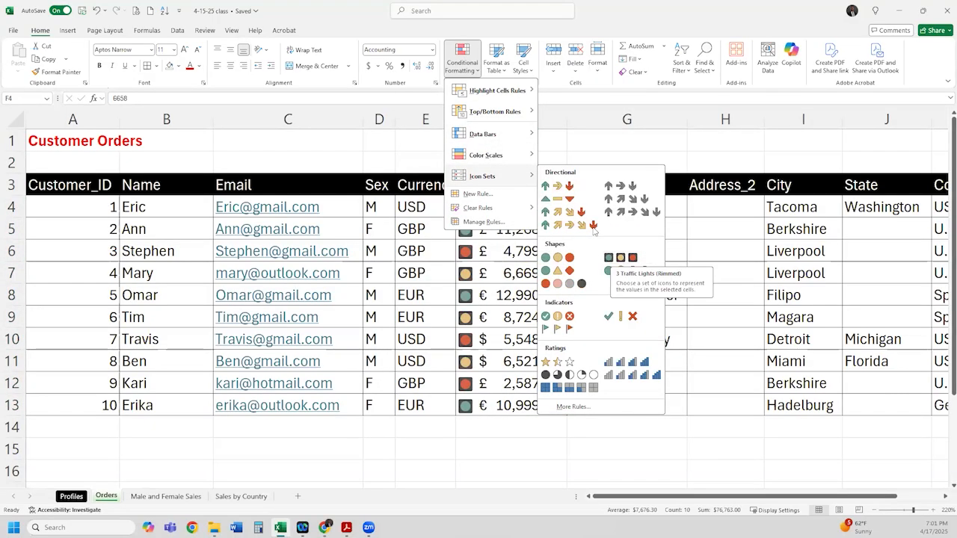
{"action": "left_click", "coordinate": [593, 225]}
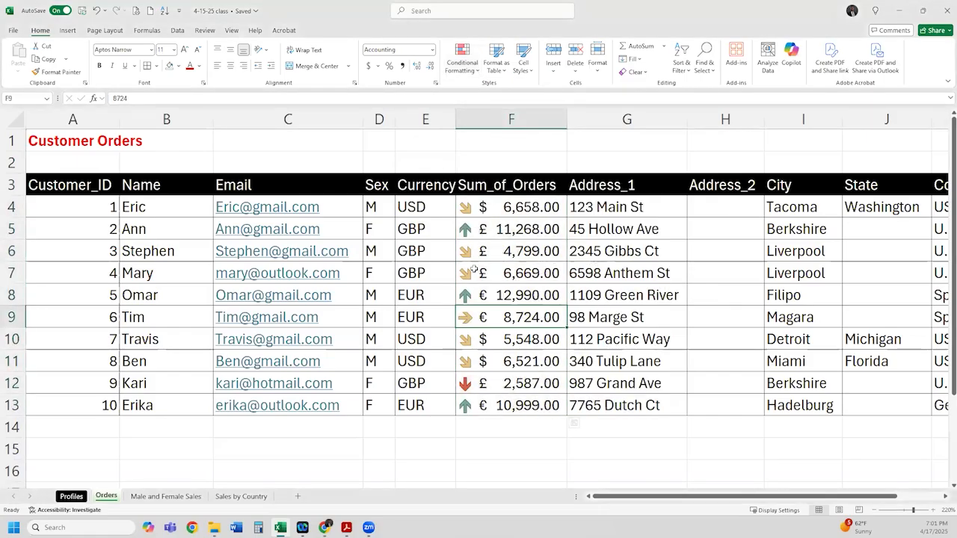